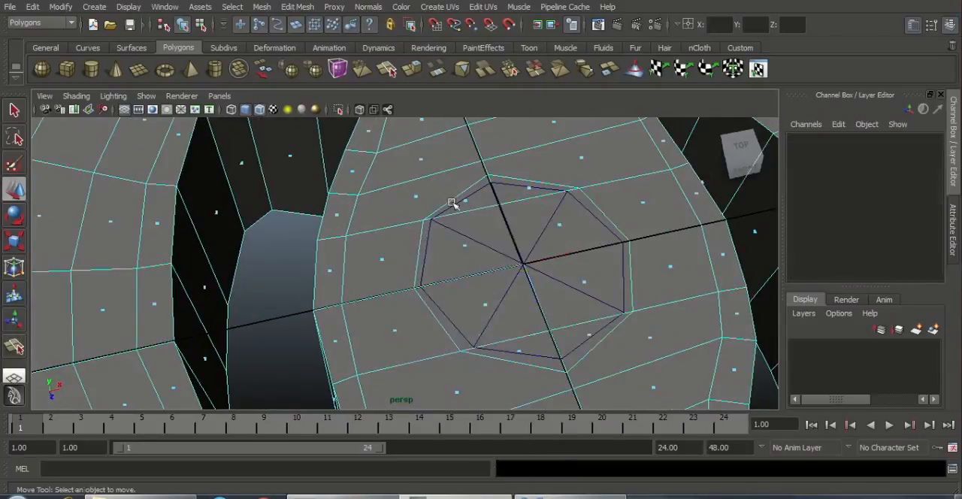
key("z")
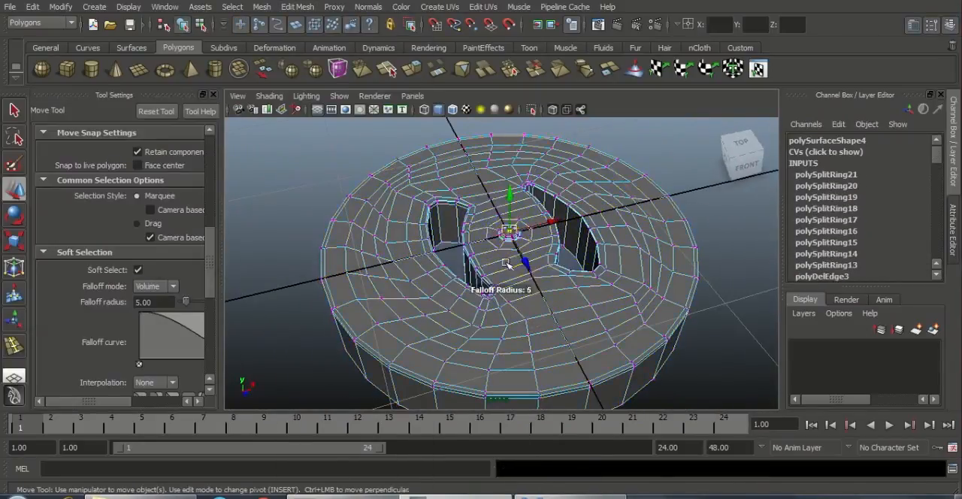
left_click_drag(586, 271, 701, 245)
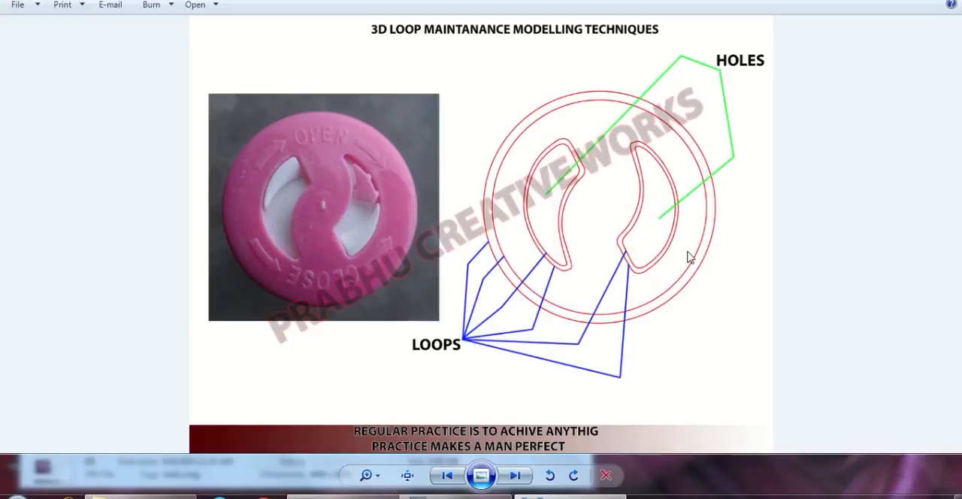
Step: Switch to Maya, create a polygon plane at the grid origin and display it shaded
left_click(485, 497)
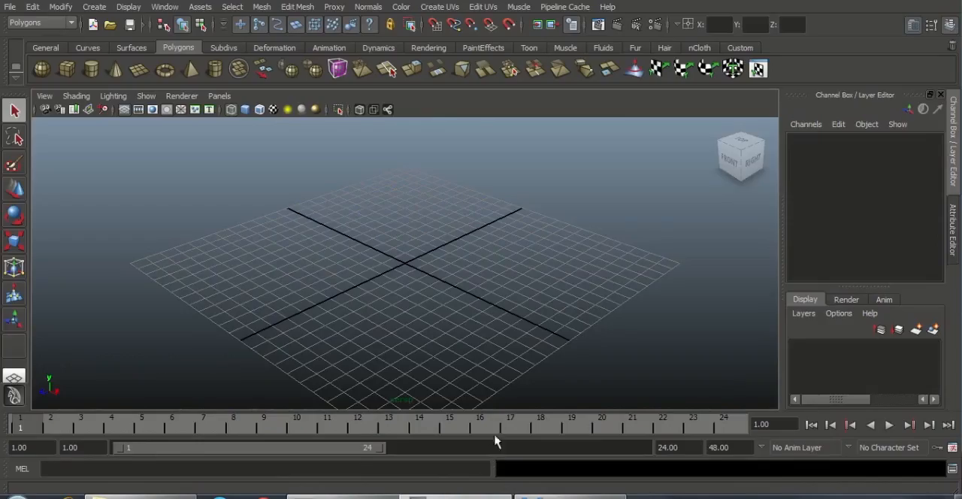
left_click(100, 8)
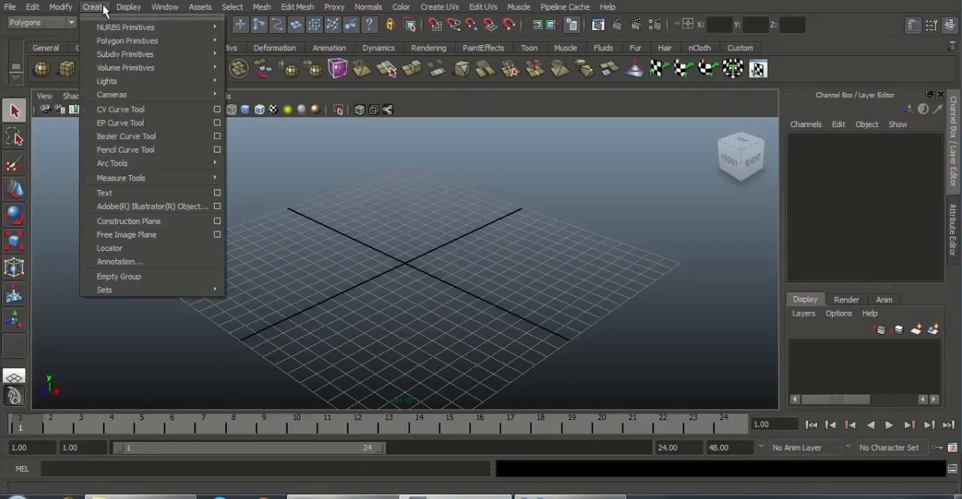
mouse_move(116, 45)
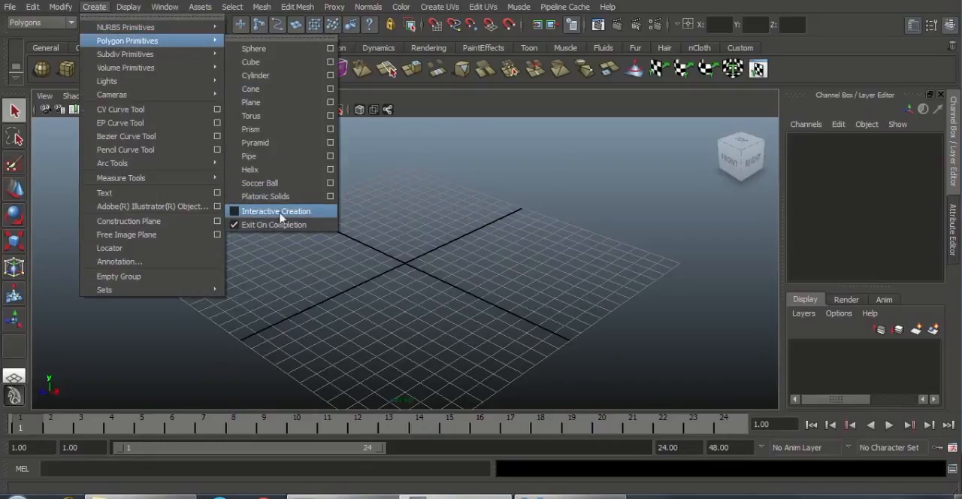
left_click(481, 125)
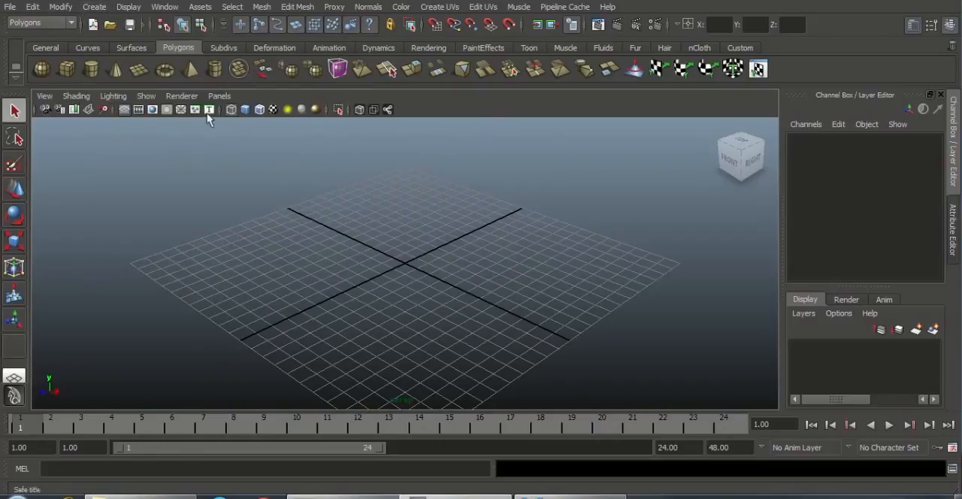
left_click(144, 72)
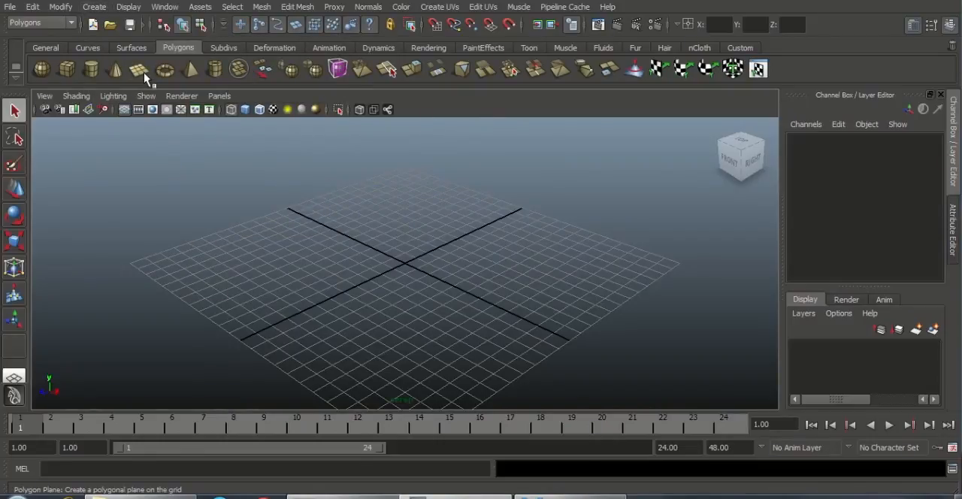
left_click_drag(428, 296, 414, 325, "alt")
right_click_drag(519, 342, 631, 376, "alt")
right_click_drag(418, 264, 709, 350, "alt")
right_click_drag(507, 275, 573, 337, "alt")
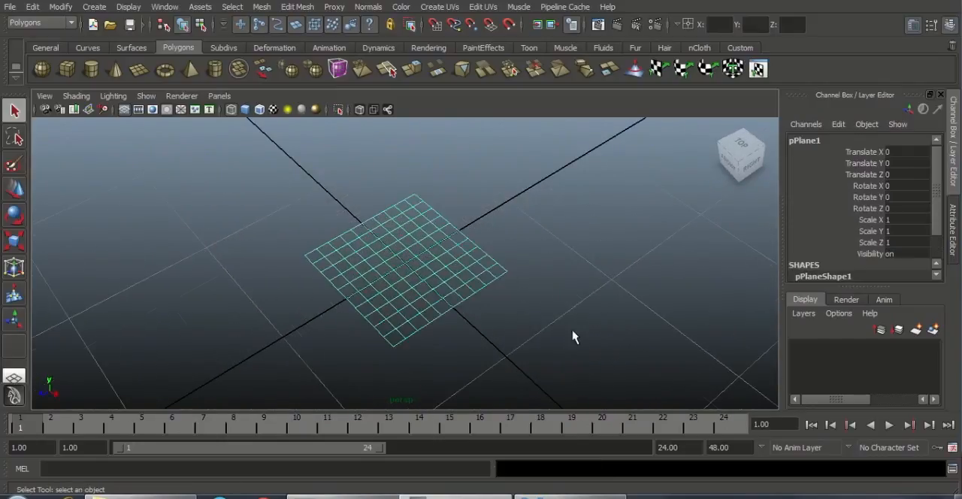
key("5")
mouse_move(560, 319)
left_mouse_down("alt")
mouse_move(421, 286)
mouse_move(342, 313)
mouse_move(534, 307)
mouse_move(457, 318)
left_mouse_up("alt")
key("w")
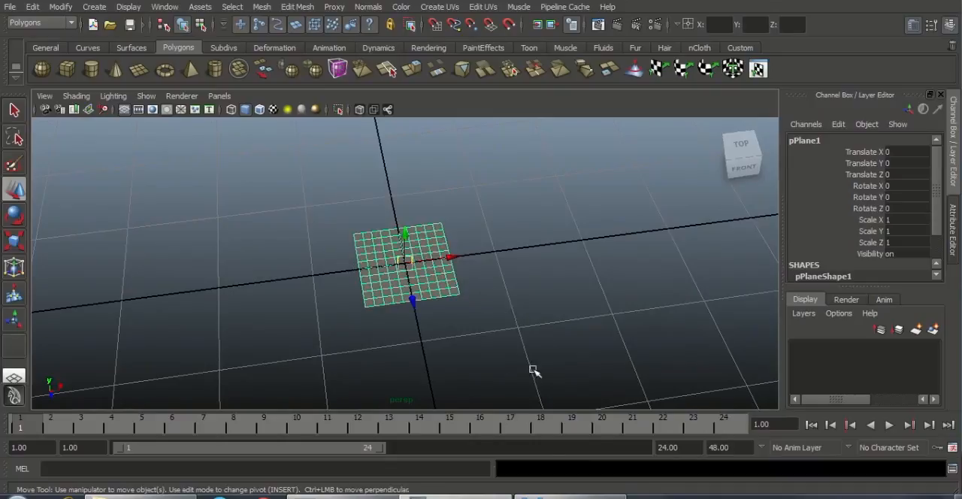
Step: Narrow the plane along X to a Scale X of about 0.481
left_click(594, 495)
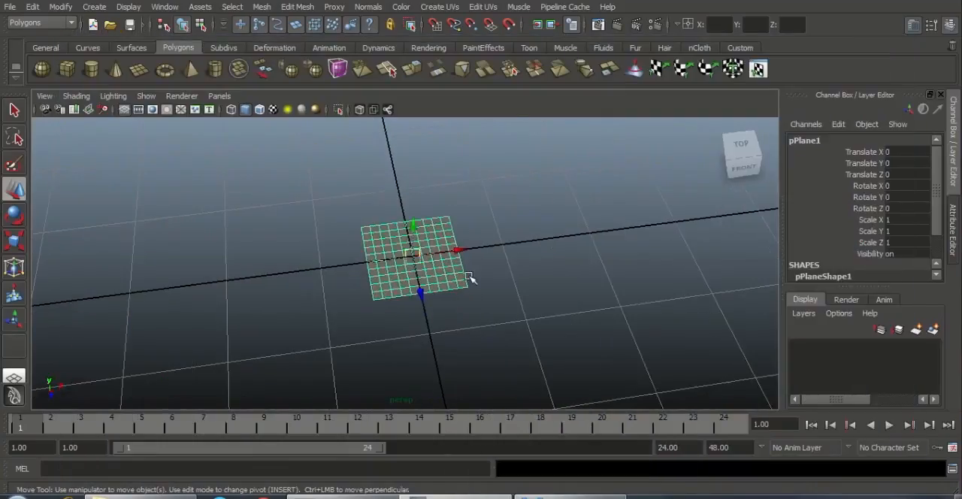
key("r")
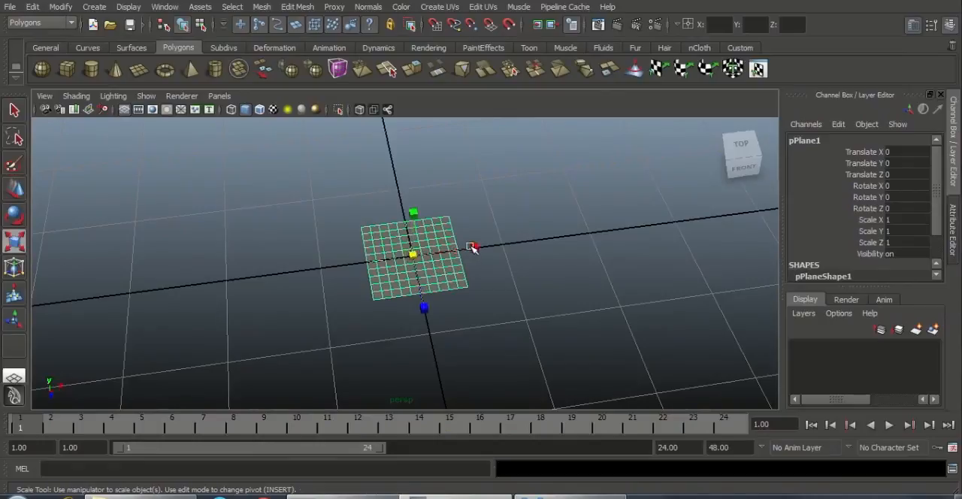
left_click_drag(472, 249, 574, 318)
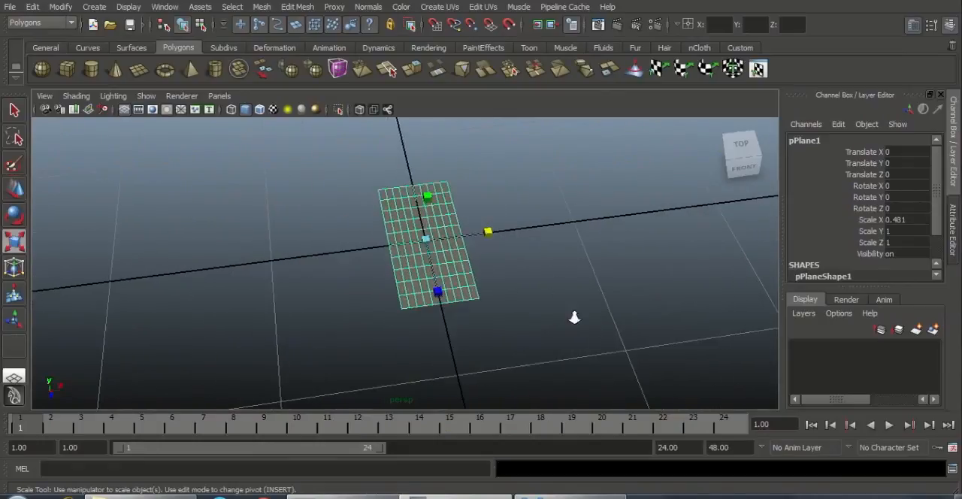
right_click_drag(600, 342, 726, 300, "alt")
Step: Set both the width and height subdivisions of the plane to 2
left_click_drag(939, 214, 937, 272)
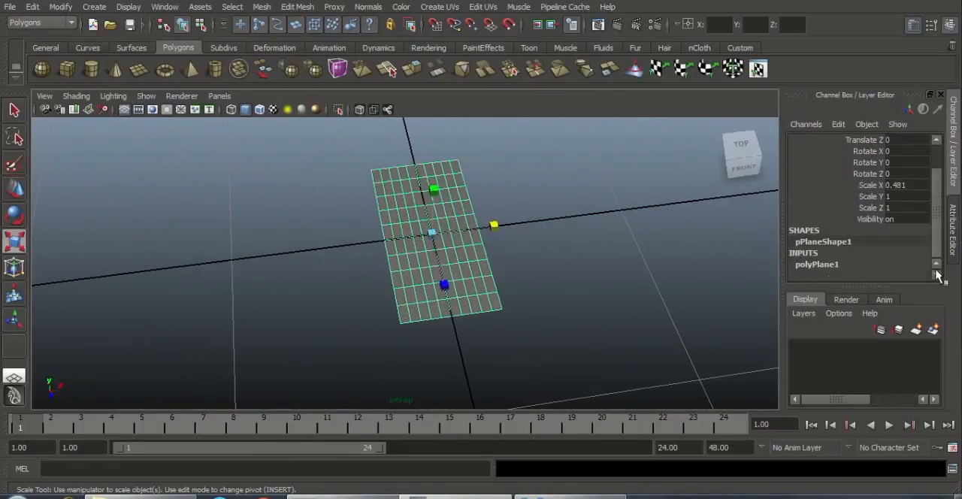
left_click(826, 266)
left_click_drag(866, 242, 869, 258)
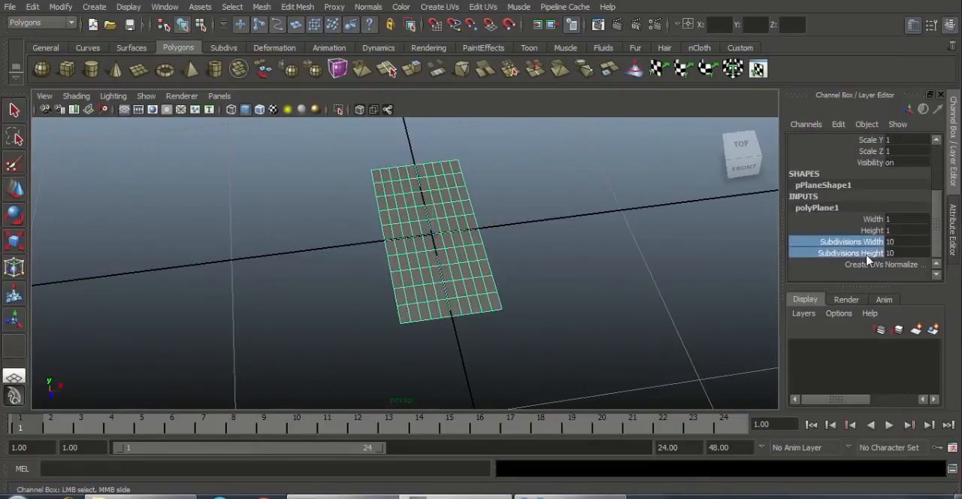
middle_click_drag(725, 261, 610, 265)
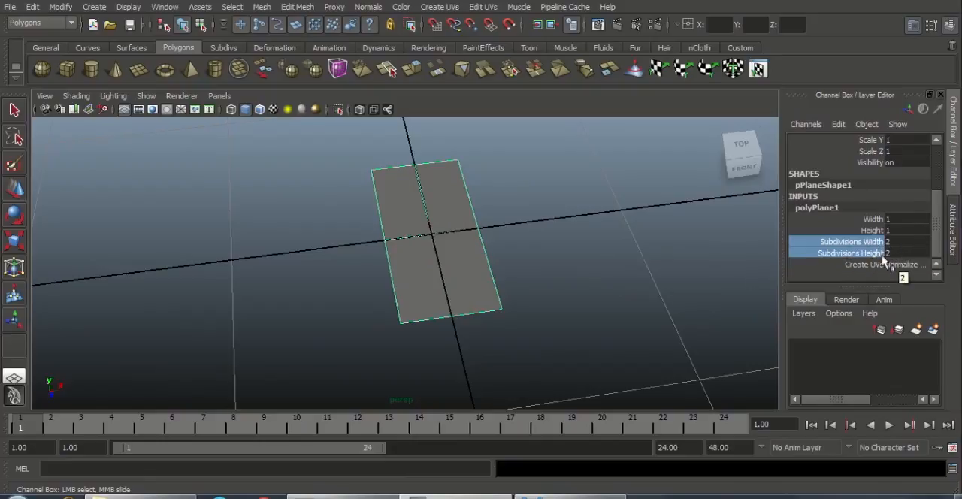
Step: Move the plane to about -0.72 in X and narrow it to a Scale X of about 0.319
key("w")
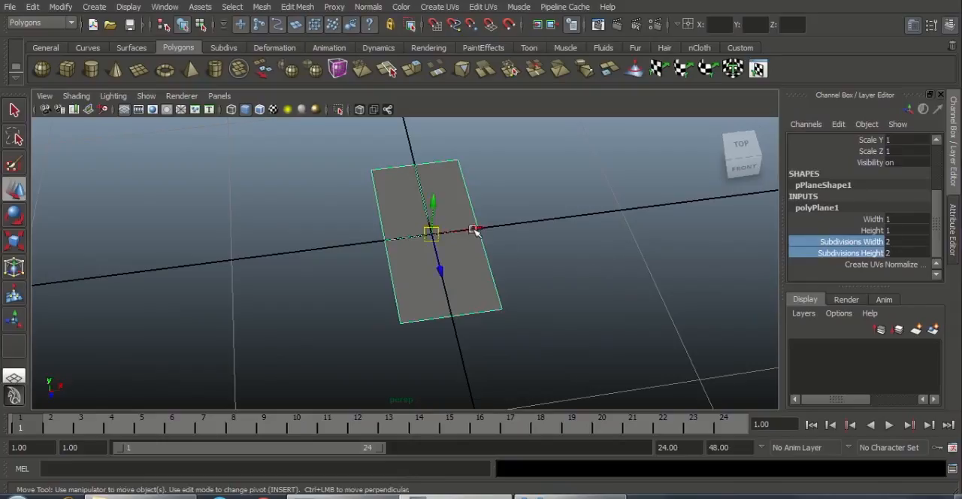
left_click_drag(473, 226, 328, 245)
middle_click_drag(414, 241, 590, 262, "alt")
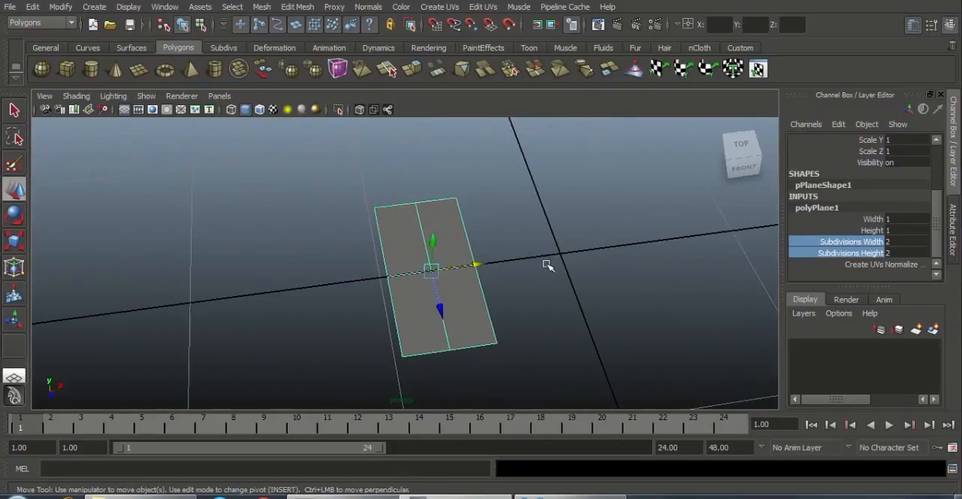
key("r")
left_click_drag(495, 263, 473, 265)
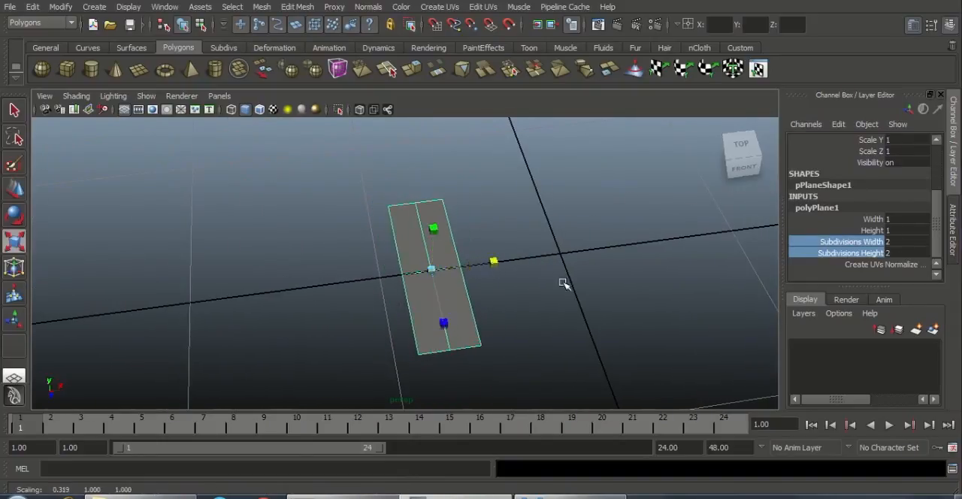
Step: Rotate the strip's upper row of vertices in the ground plane and shift it along positive X to bend the upper half
right_click_drag(565, 281, 418, 311, "alt")
left_click_drag(418, 311, 429, 351, "alt")
right_click_drag(429, 352, 505, 235, "alt")
left_click_drag(343, 187, 506, 236)
middle_click_drag(516, 235, 517, 246, "alt")
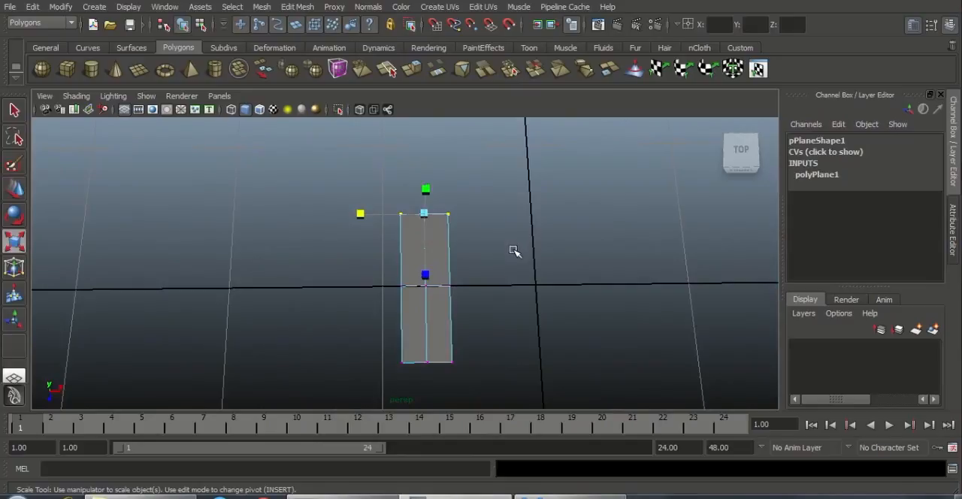
key("e")
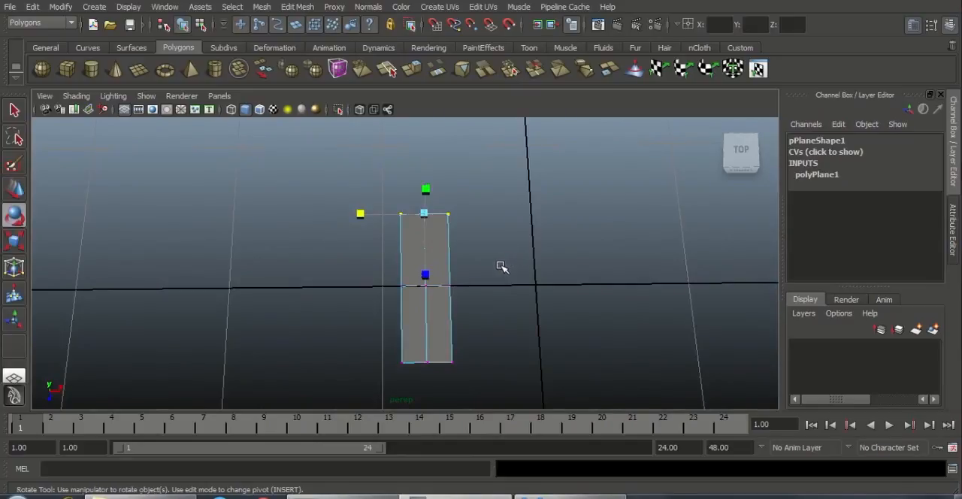
mouse_move(462, 263)
left_mouse_down()
mouse_move(441, 275)
mouse_move(421, 241)
mouse_move(470, 273)
mouse_move(455, 266)
left_mouse_up()
key("w")
left_click_drag(485, 220, 515, 220)
left_click_drag(531, 266, 547, 316, "alt")
middle_click_drag(547, 316, 570, 260, "alt")
right_click_drag(570, 260, 599, 303, "alt")
Step: Scale the strip's bottom row of vertices narrower in X to taper the lower half
left_click_drag(381, 311, 606, 384)
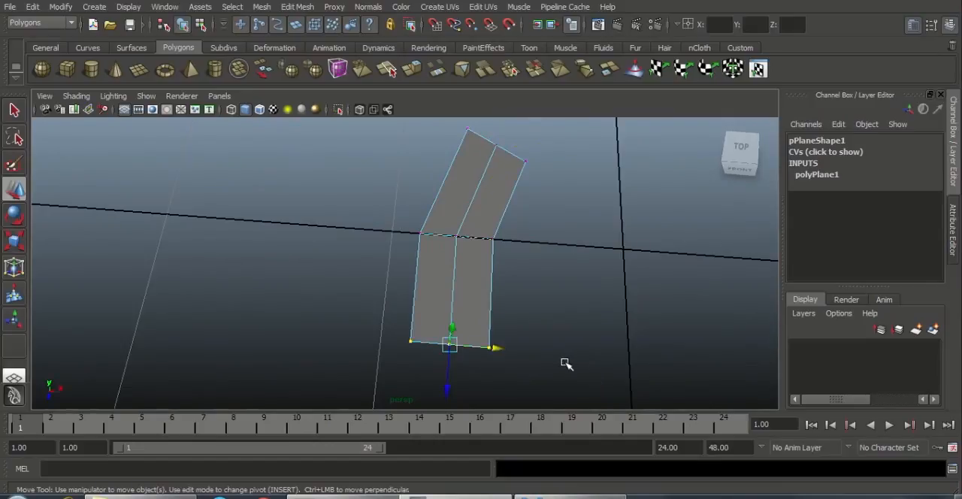
key("r")
left_click_drag(386, 338, 420, 346)
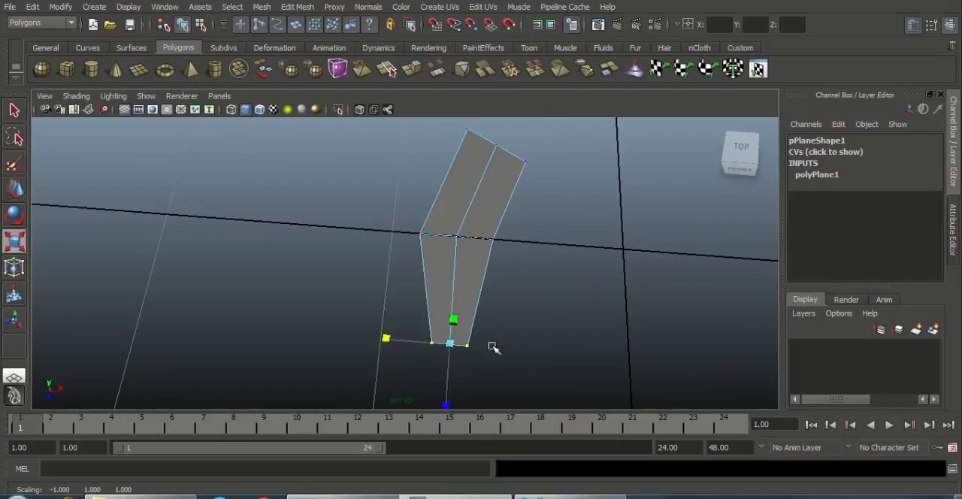
left_click_drag(461, 286, 462, 298, "alt")
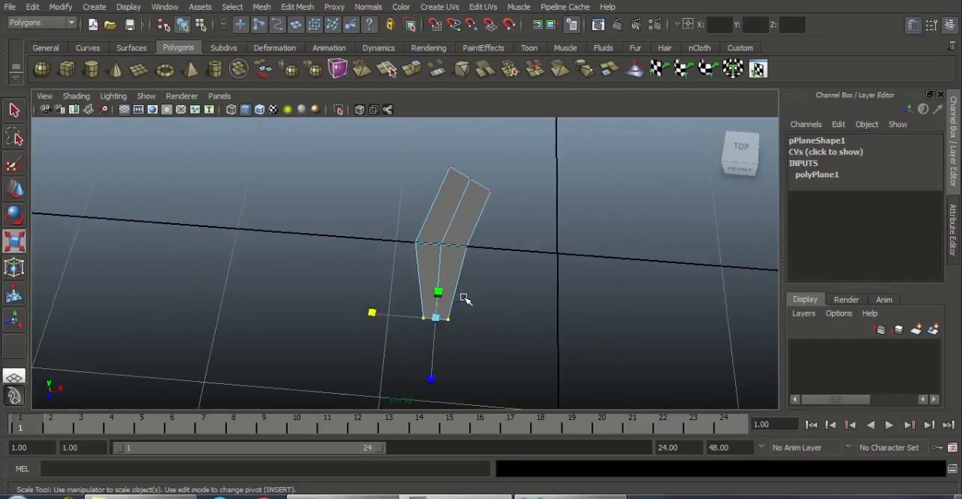
Step: Rotate the bottom row of vertices and move it along positive X to curve the tapered end
key("e")
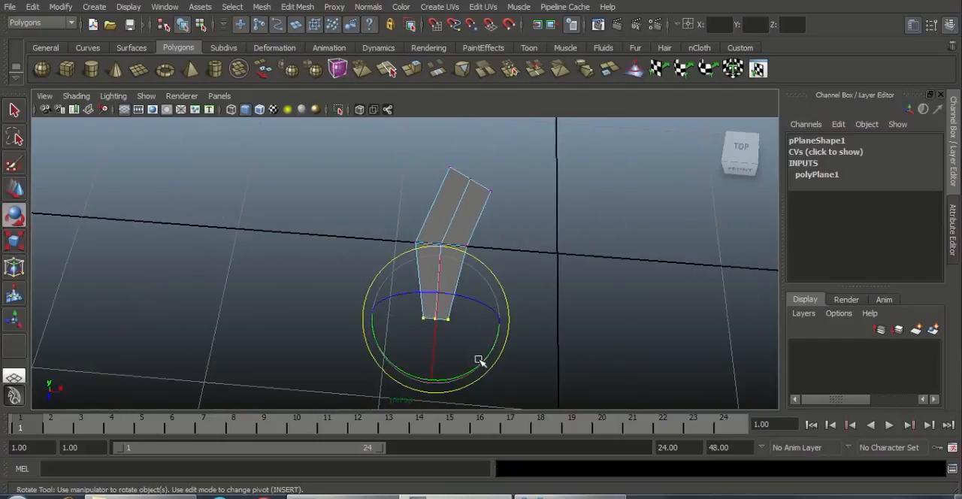
left_click_drag(465, 373, 520, 312)
key("w")
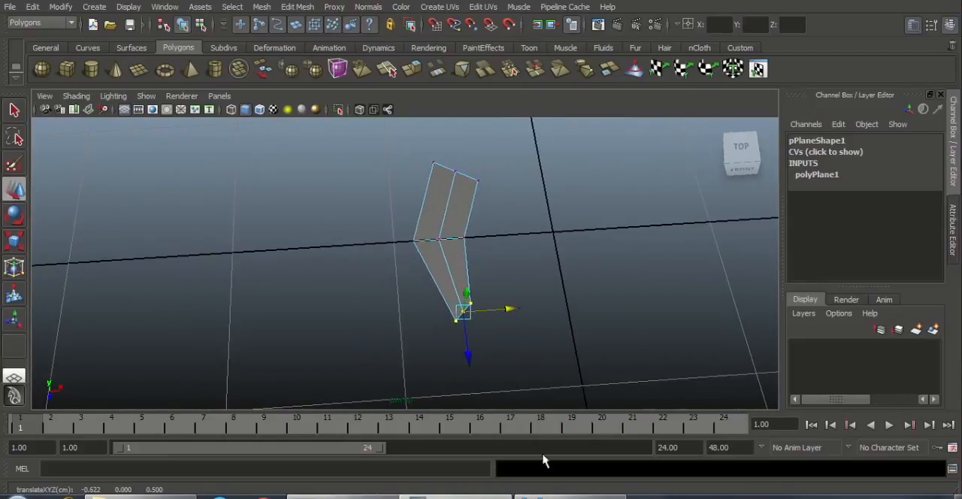
Step: Refine the position and width of the bottom vertex row to match the hole's pointed end in the reference image
left_click(563, 493)
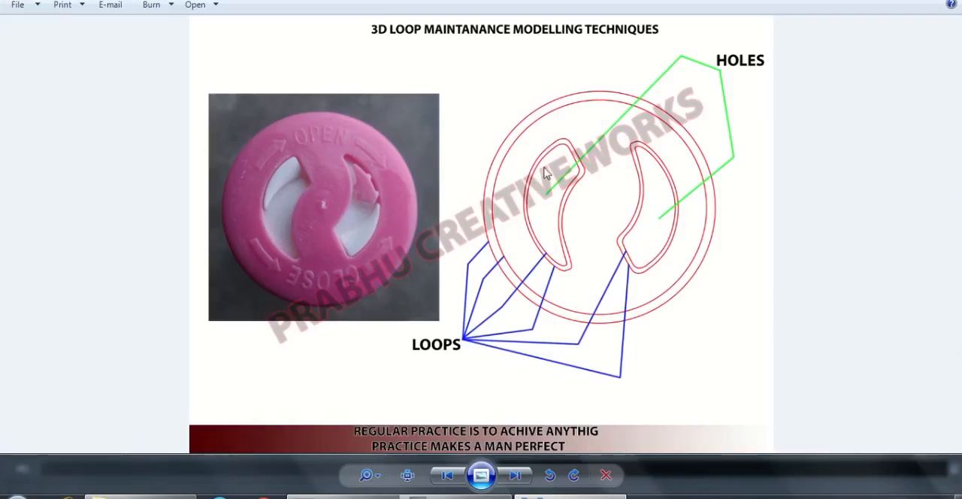
left_click(555, 495)
left_click_drag(474, 291, 526, 354, "alt")
scroll(526, 352, "up", 2)
mouse_move(525, 338)
middle_mouse_down("alt")
mouse_move(523, 312)
mouse_move(532, 331)
middle_mouse_up("alt")
key("r")
left_click_drag(418, 325, 429, 328)
left_click_drag(485, 391, 484, 370)
Step: Return to object selection and insert an edge loop across the middle of the strip's upper half
middle_click_drag(570, 269, 561, 323, "alt")
middle_click_drag(533, 255, 519, 286, "alt")
right_click_drag(557, 299, 559, 299, "alt")
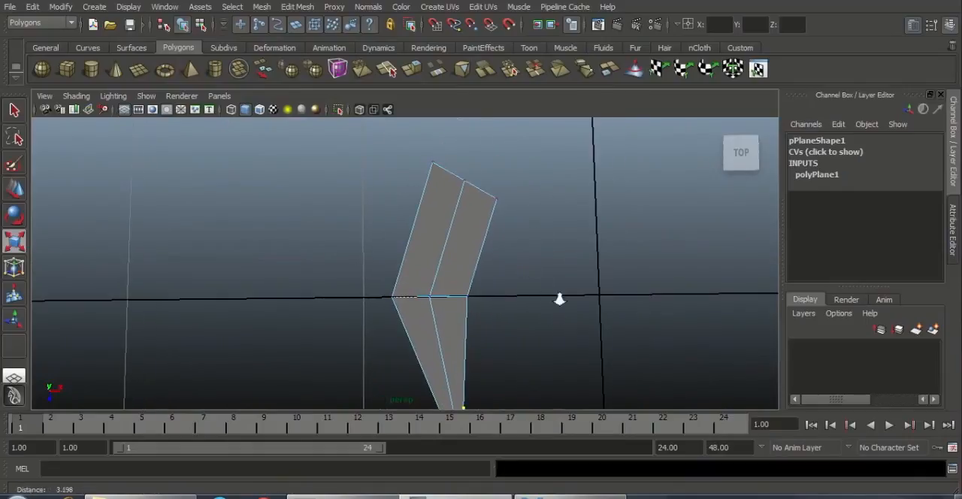
left_click_drag(559, 299, 485, 269, "alt")
right_click_drag(461, 234, 495, 228)
middle_click_drag(489, 272, 491, 229, "alt")
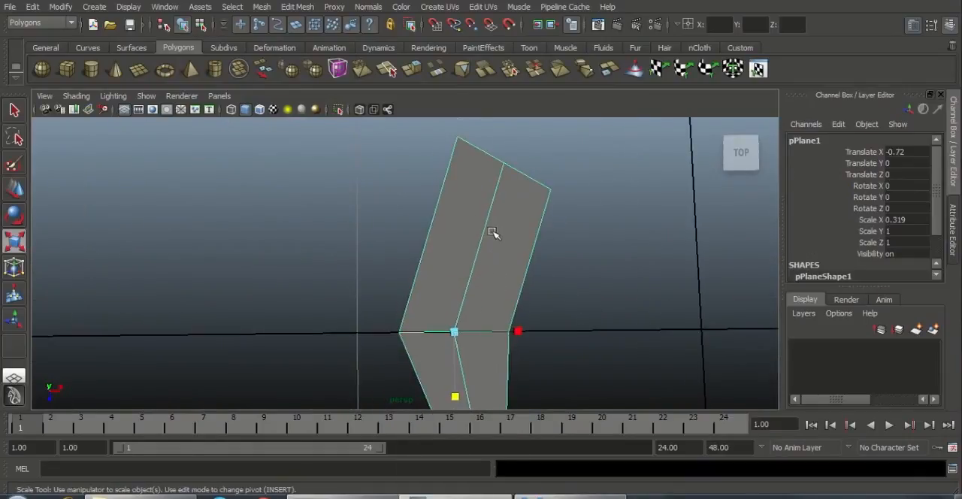
left_click(299, 7)
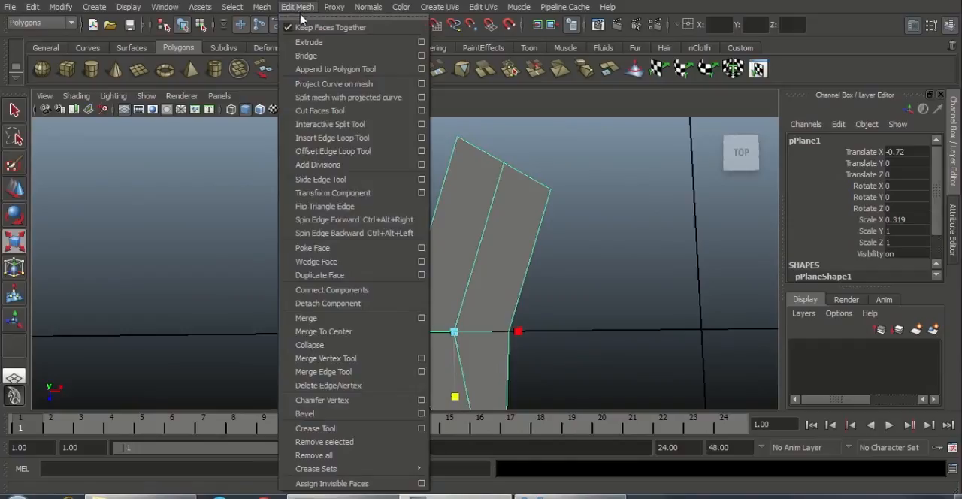
left_click(356, 138)
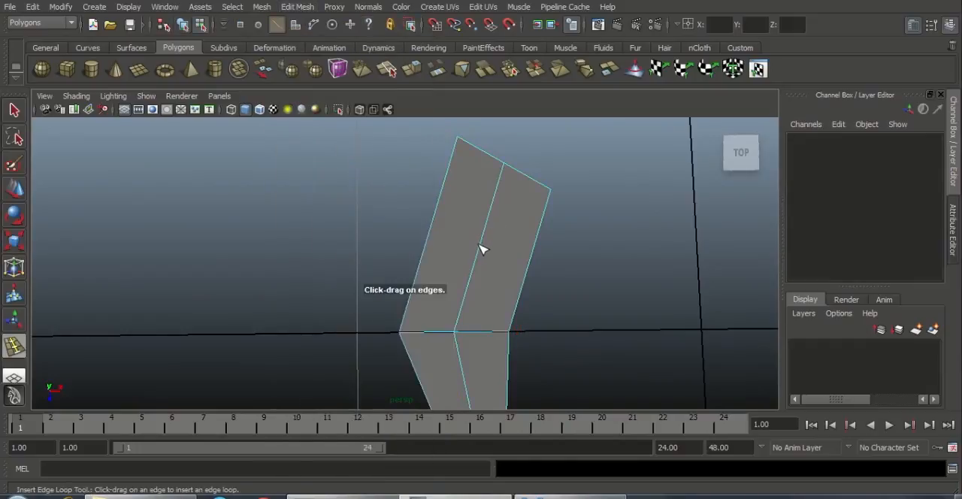
left_click_drag(480, 244, 520, 254)
Step: Move the new upper edge loop slightly along negative X to round the strip's curve
key("w")
middle_click_drag(520, 253, 473, 270, "alt")
scroll(502, 291, "up", 1)
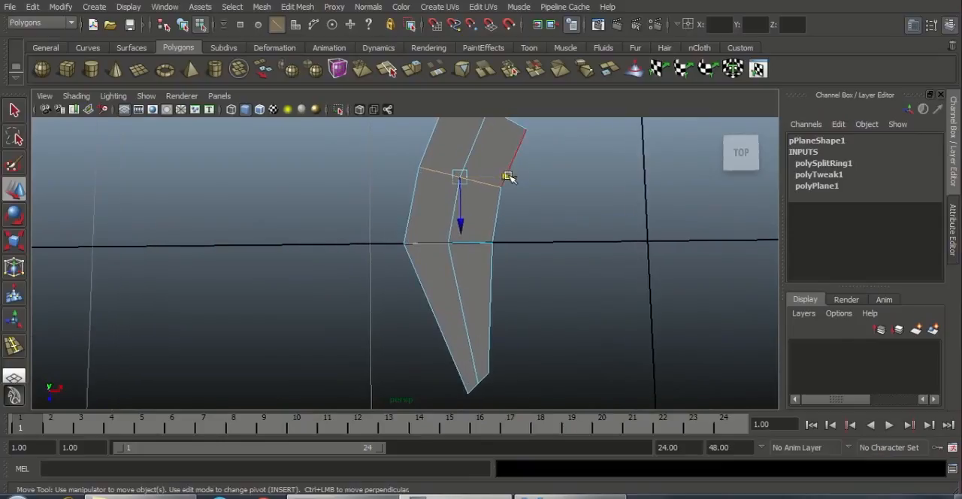
left_click_drag(508, 176, 504, 176)
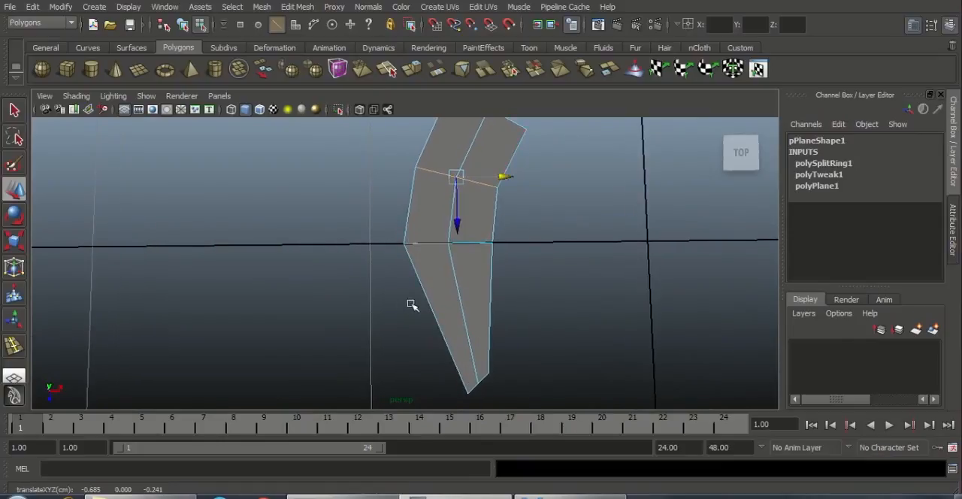
Step: Insert an edge loop across the middle of the strip's tapered lower half
left_click(300, 7)
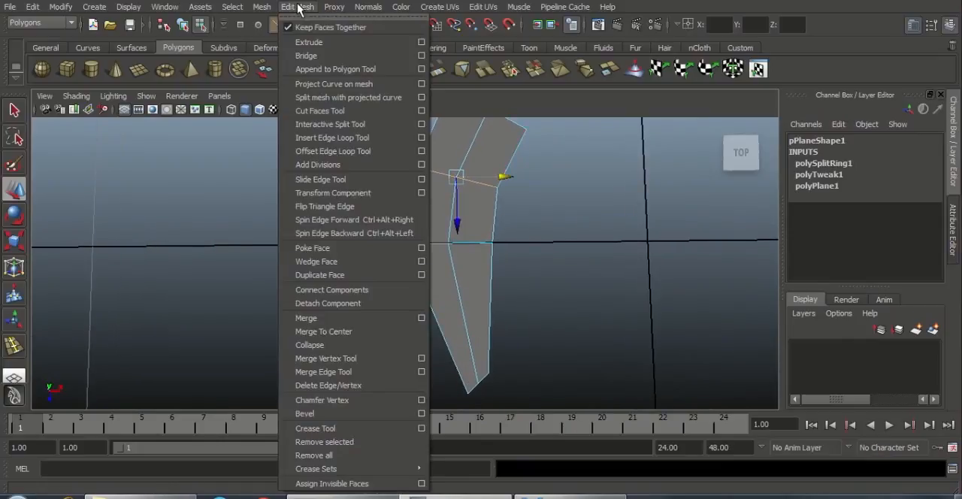
left_click(333, 137)
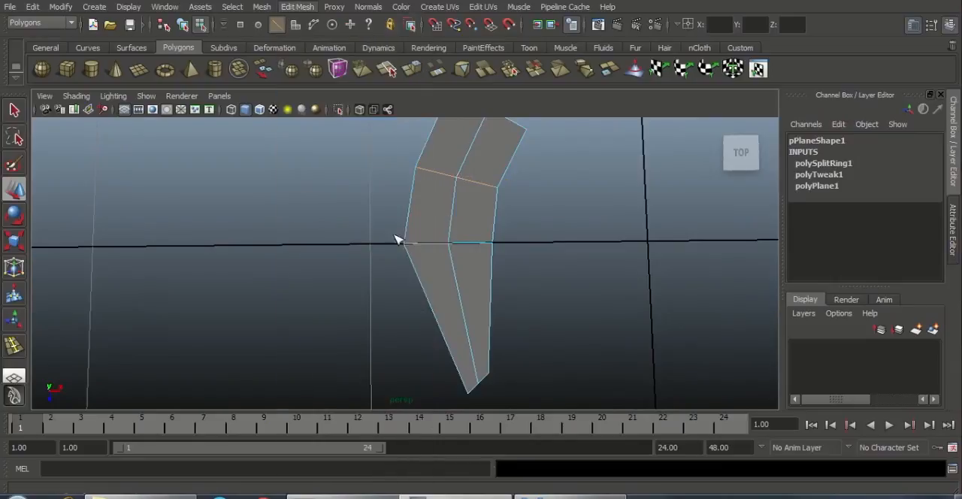
left_click(468, 318)
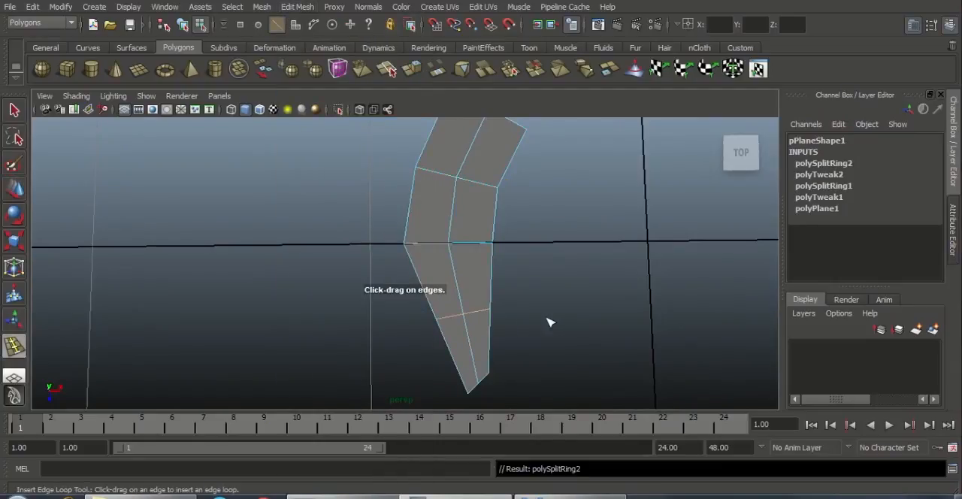
Step: Move the lower edge loop along negative X to round the strip's tapered half
key("w")
left_click_drag(514, 314, 500, 316)
right_click_drag(467, 267, 501, 238)
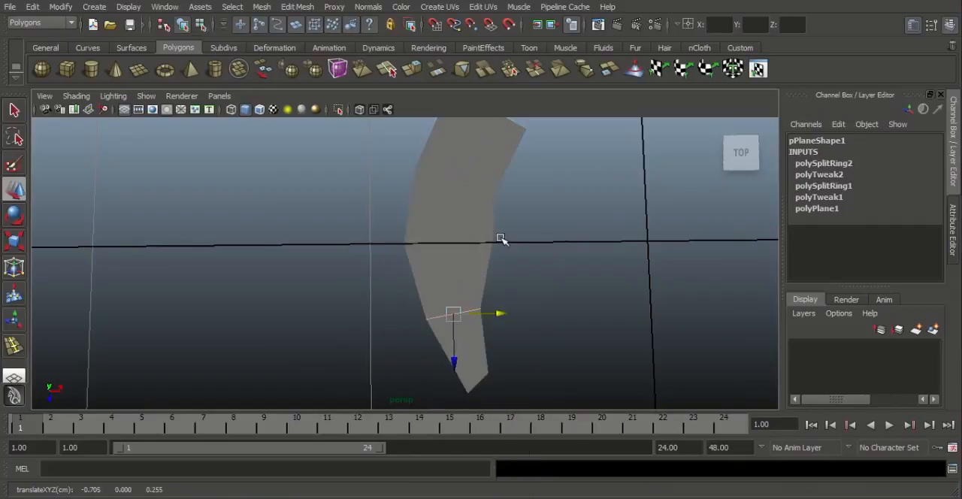
Step: Move the middle row's vertex on the strip's concave side slightly along negative X to smooth the inner curve
middle_click_drag(456, 219, 459, 239, "alt")
right_click_drag(456, 236, 402, 236)
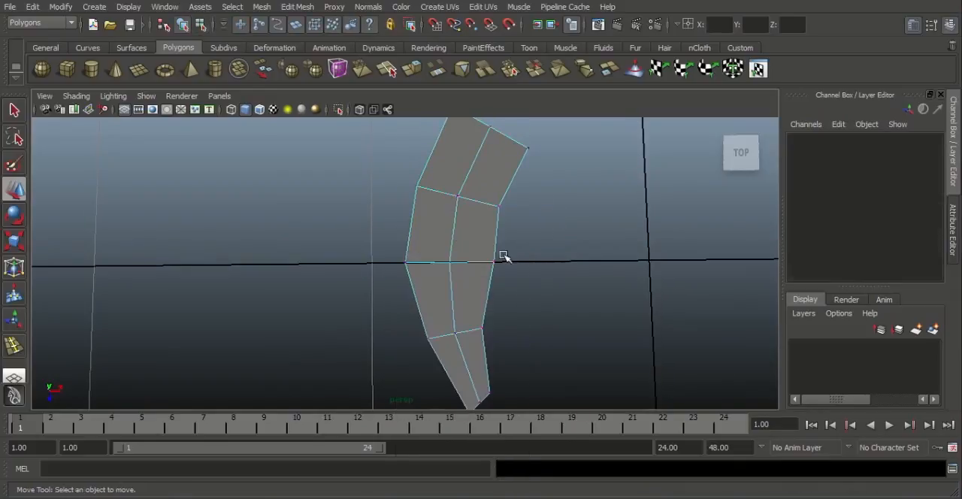
left_click_drag(487, 246, 507, 275)
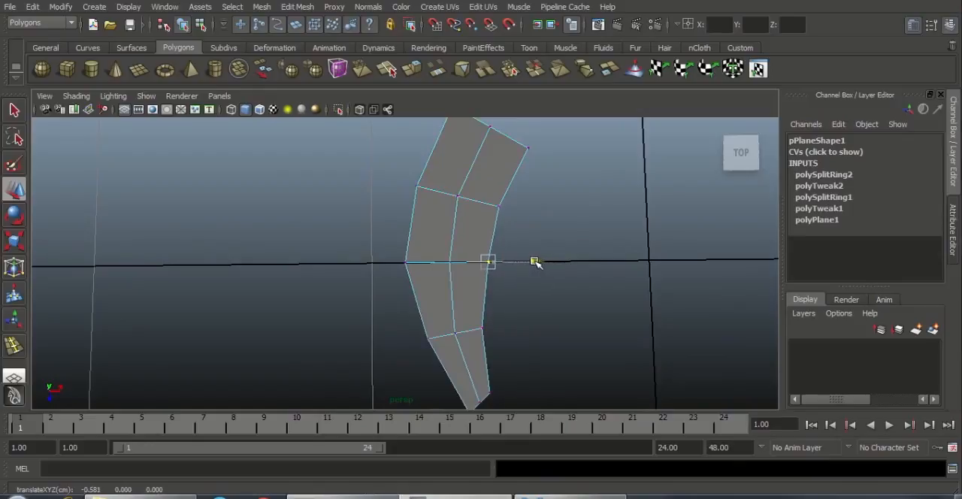
left_click(534, 299)
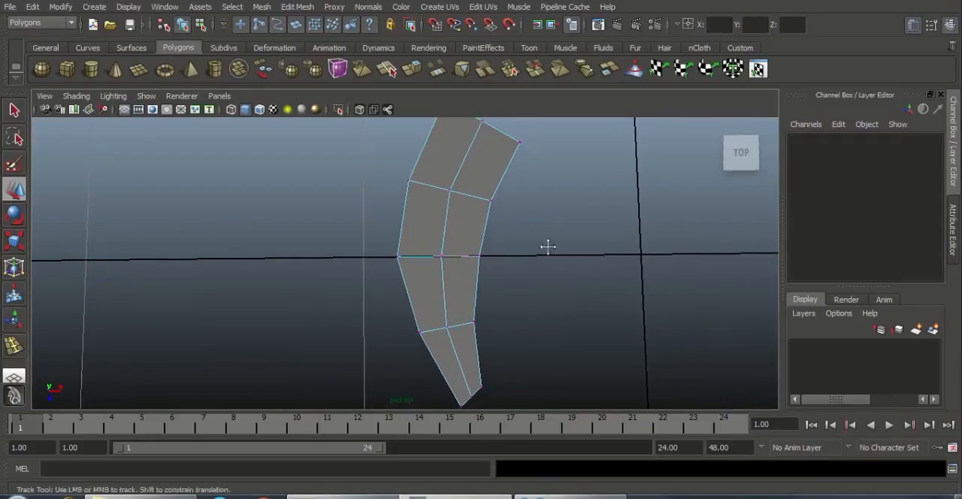
Step: Compare the strip's overall curve with the hole outline in the reference image
middle_click_drag(547, 245, 545, 266, "alt")
right_click_drag(531, 254, 503, 227, "alt")
middle_click_drag(503, 225, 511, 214, "alt")
right_click_drag(511, 235, 520, 250, "alt")
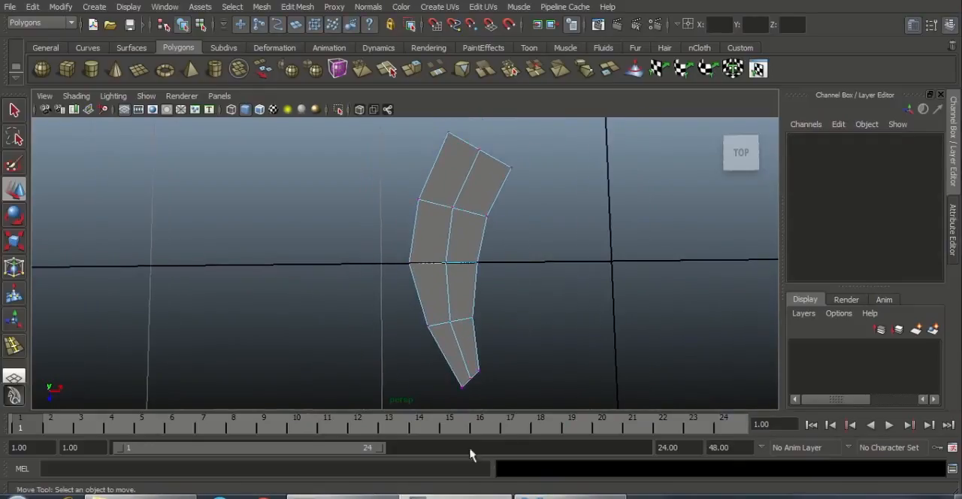
left_click(570, 495)
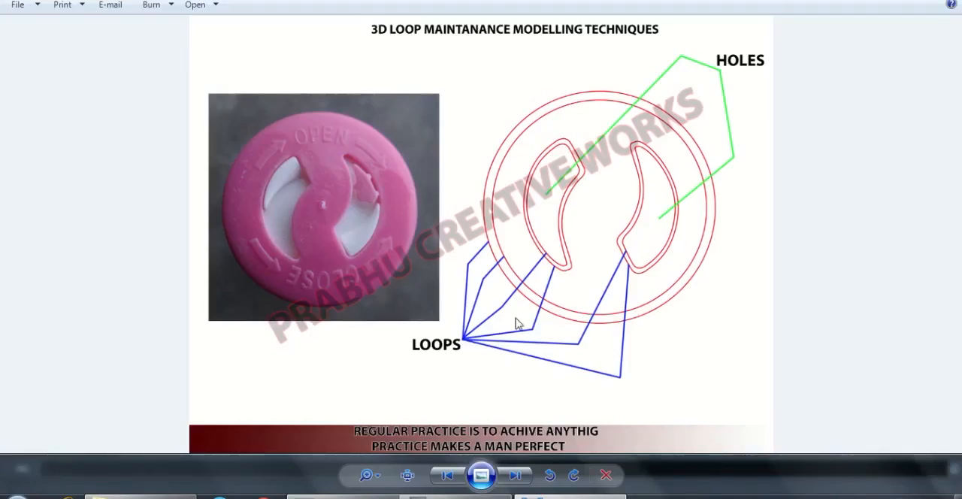
left_click(569, 495)
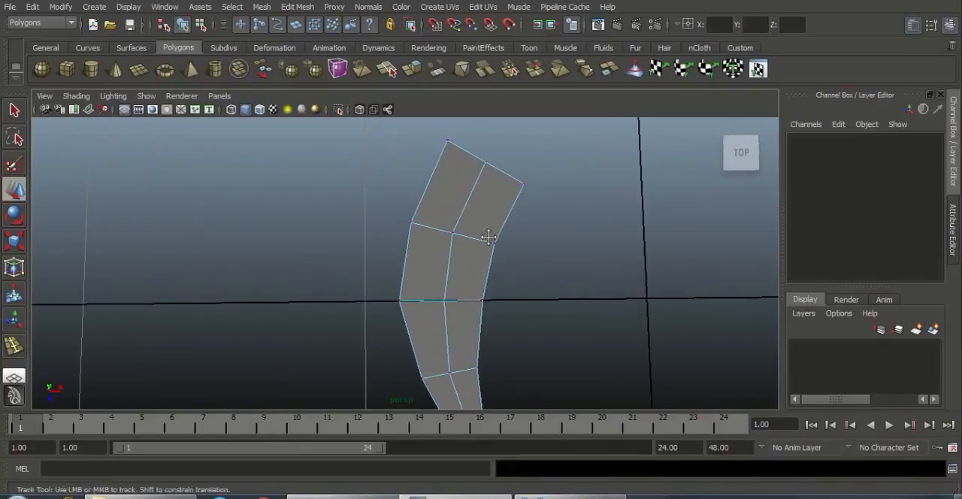
Step: Insert an edge loop close to the strip's wide upper end and a lengthwise loop along its convex outer side
middle_click_drag(488, 237, 514, 275, "alt")
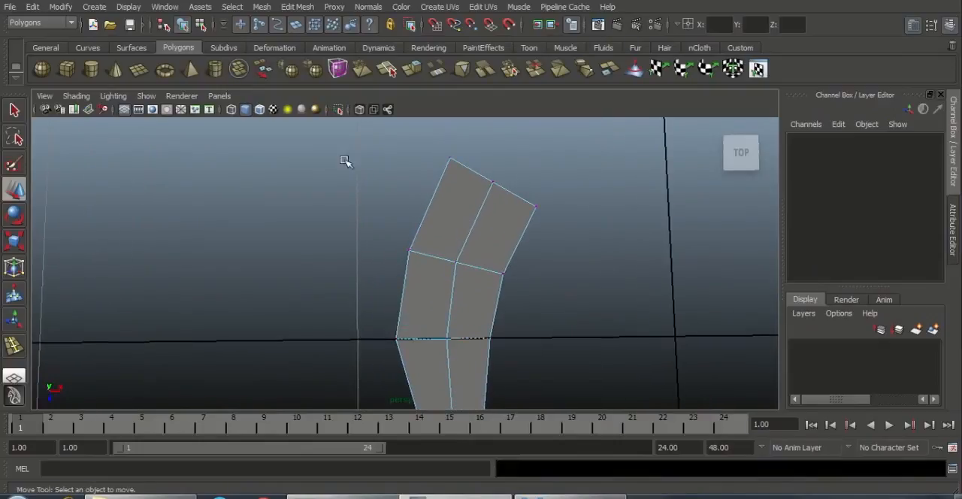
left_click(297, 8)
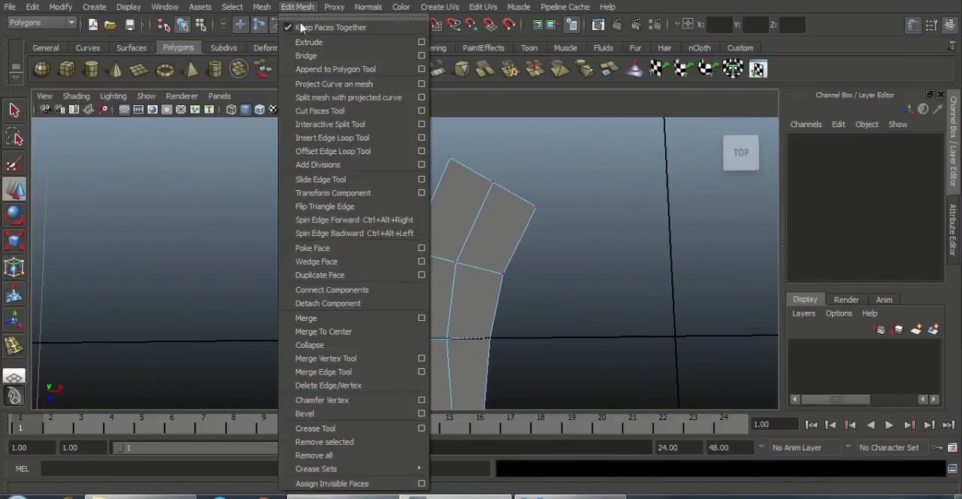
left_click(328, 141)
scroll(552, 207, "up", 3)
middle_click_drag(517, 190, 486, 231, "alt")
scroll(493, 242, "up", 1)
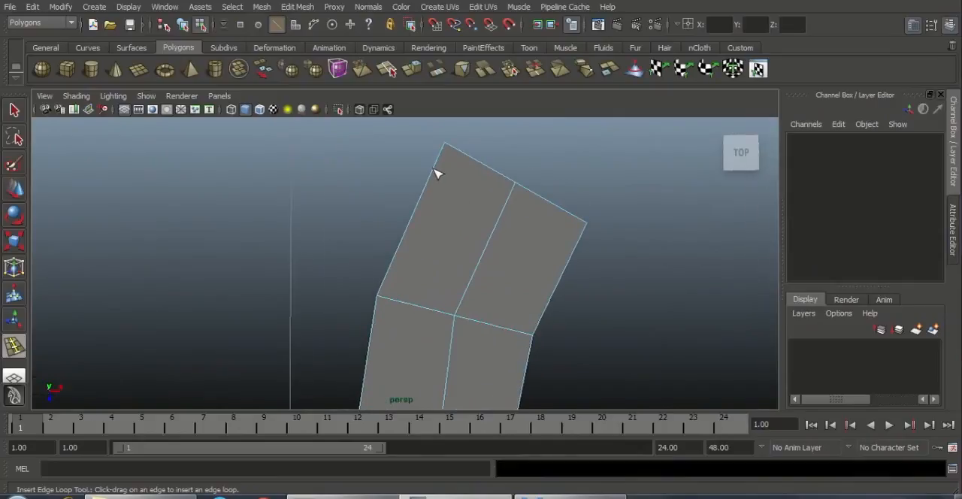
left_click_drag(434, 172, 446, 171)
left_click(458, 177)
scroll(441, 239, "down", 2)
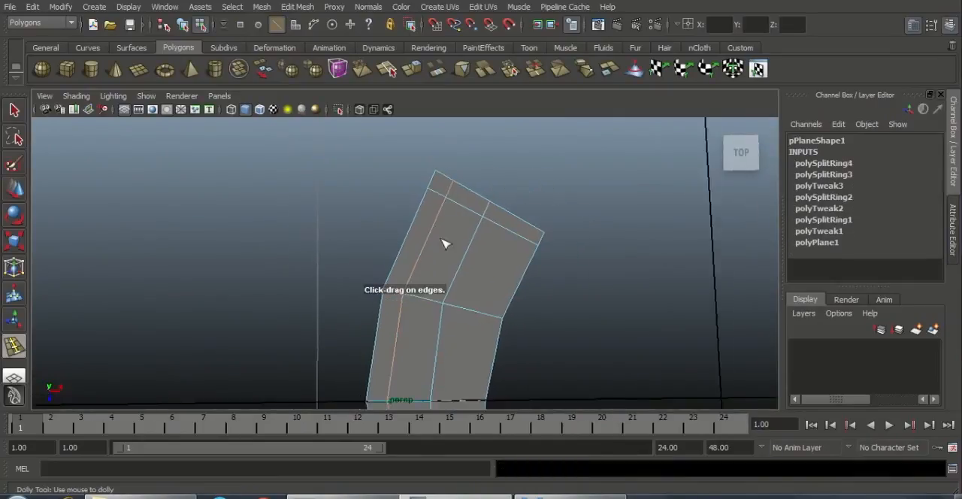
Step: Insert an edge loop close to the strip's pointed lower end and a lengthwise loop along its concave inner side
middle_click_drag(493, 347, 462, 167, "alt")
middle_click_drag(434, 217, 416, 87, "alt")
scroll(413, 297, "up", 2)
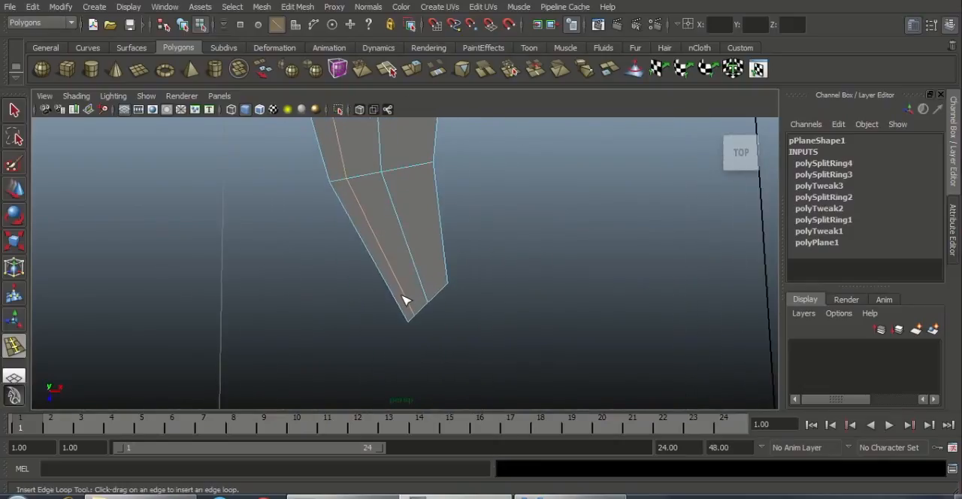
left_click_drag(408, 308, 444, 295)
middle_click_drag(483, 126, 480, 348, "alt")
middle_click_drag(513, 137, 459, 311, "alt")
right_click_drag(463, 298, 550, 243, "alt")
Step: Return to object selection and split both upper corner faces diagonally from the outer corners to the inner loop intersections with the Interactive Split Tool
key("w")
right_click(425, 189)
right_click_drag(429, 189, 469, 173)
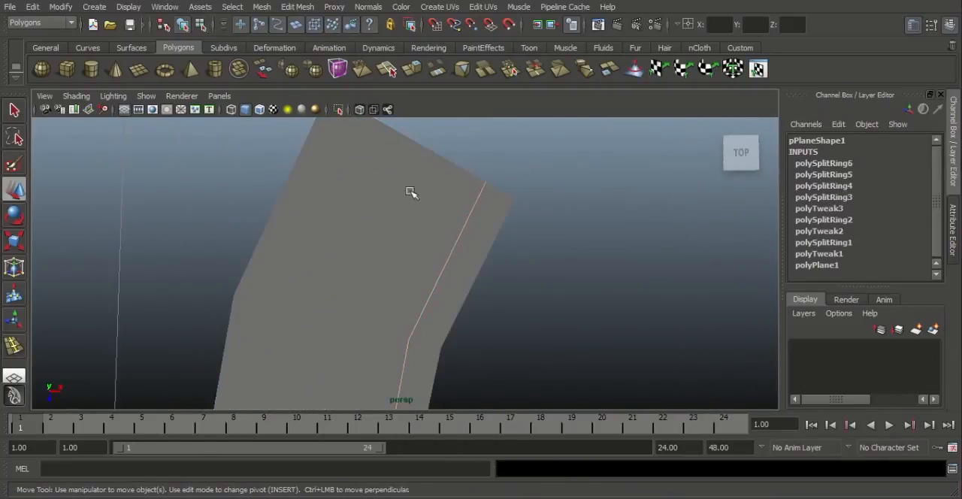
left_click(415, 190)
middle_click_drag(453, 215, 515, 291, "alt")
right_click_drag(516, 266, 530, 275, "alt")
middle_click_drag(455, 198, 471, 199, "alt")
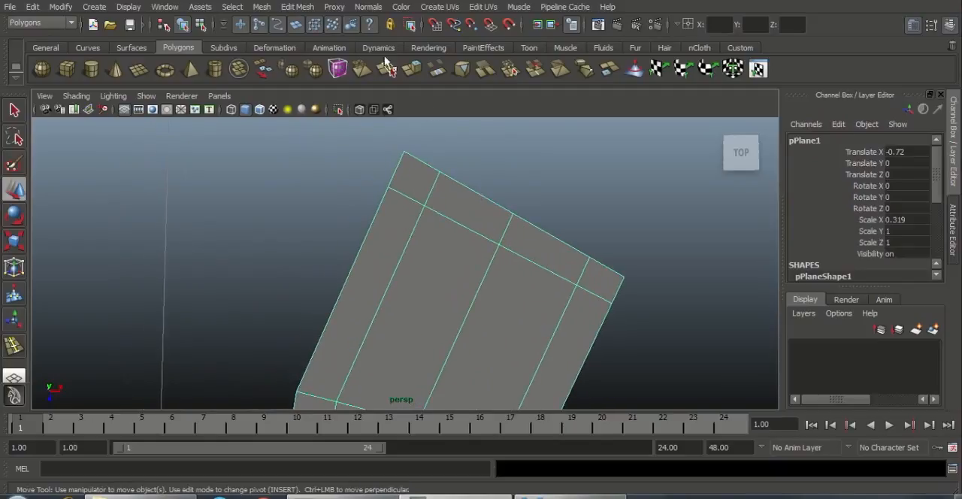
left_click(297, 7)
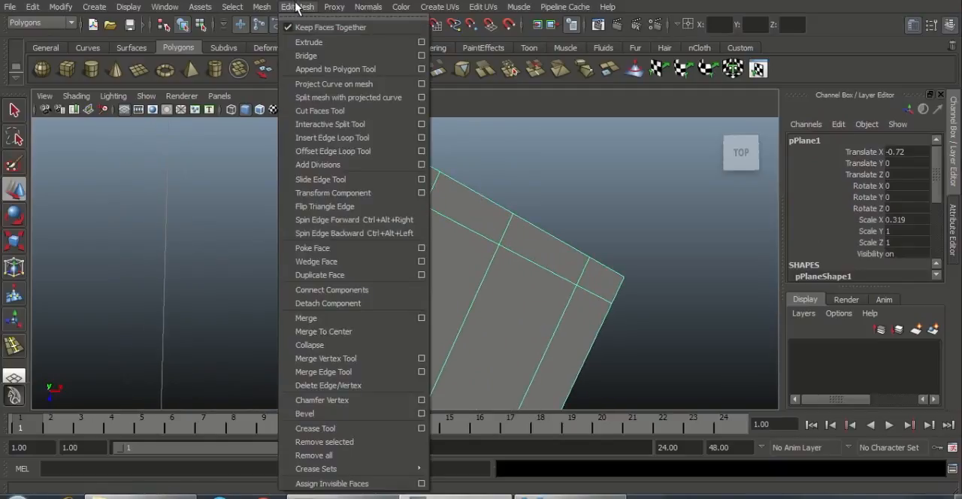
left_click(348, 127)
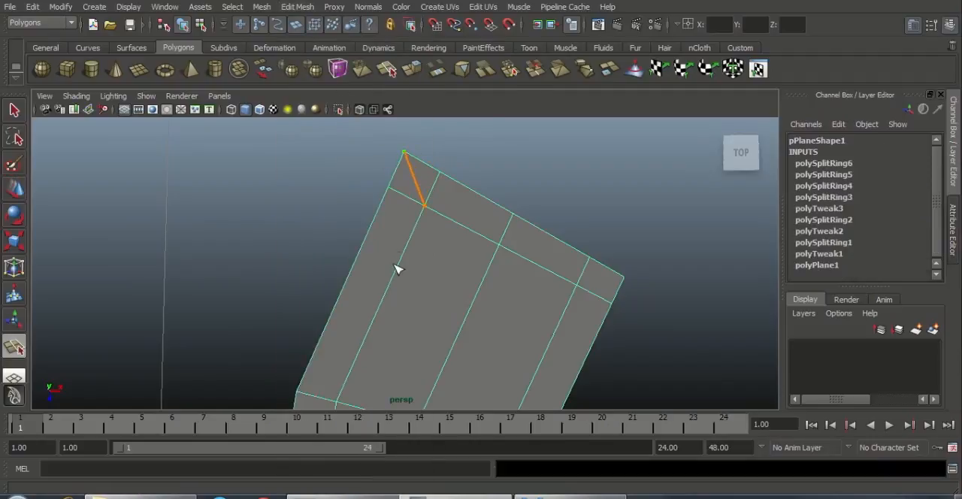
key("Return")
middle_click_drag(567, 264, 464, 241, "alt")
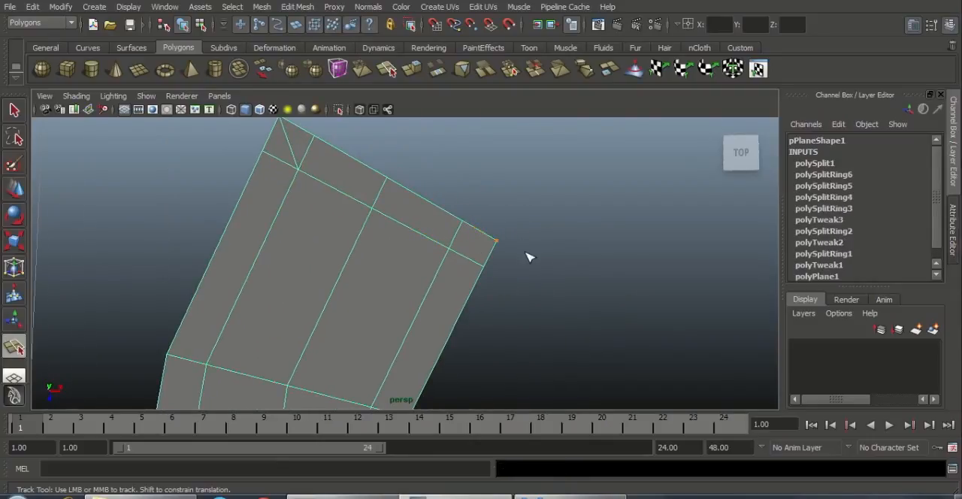
left_click_drag(464, 256, 391, 224)
key("Return")
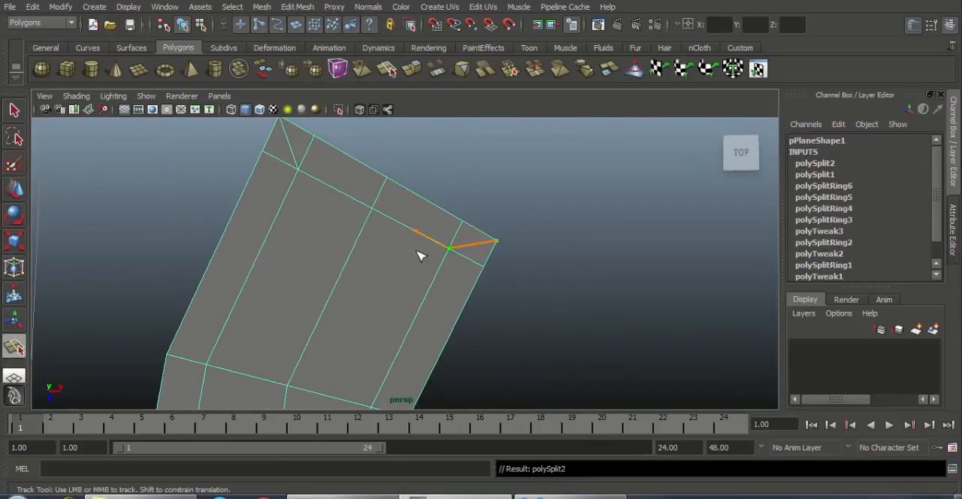
Step: Split both corner faces at the strip's pointed lower end diagonally from the outer corners to the inner loop intersections
right_click_drag(498, 283, 248, 309, "alt")
middle_click_drag(247, 309, 302, 105, "alt")
middle_click_drag(426, 354, 386, 281, "alt")
scroll(375, 282, "up", 6)
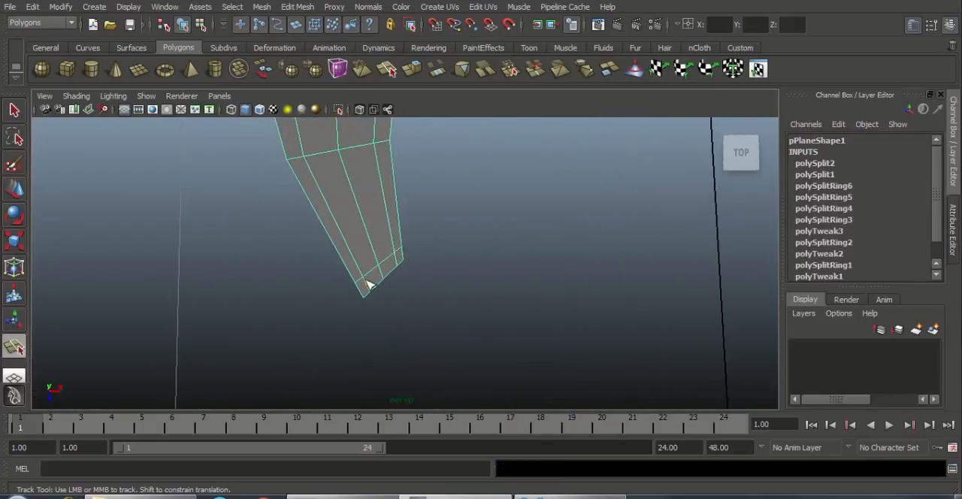
left_click_drag(345, 295, 331, 237)
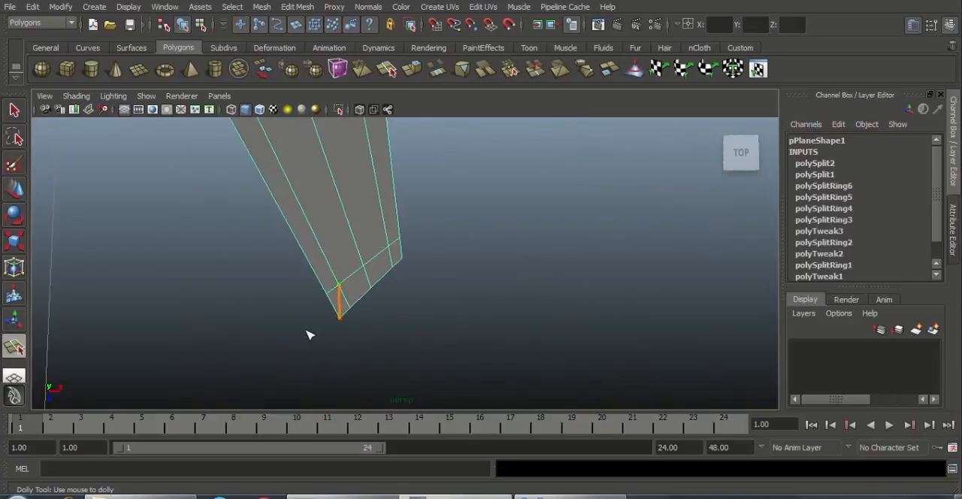
key("Return")
scroll(473, 323, "up", 3)
left_click(391, 229)
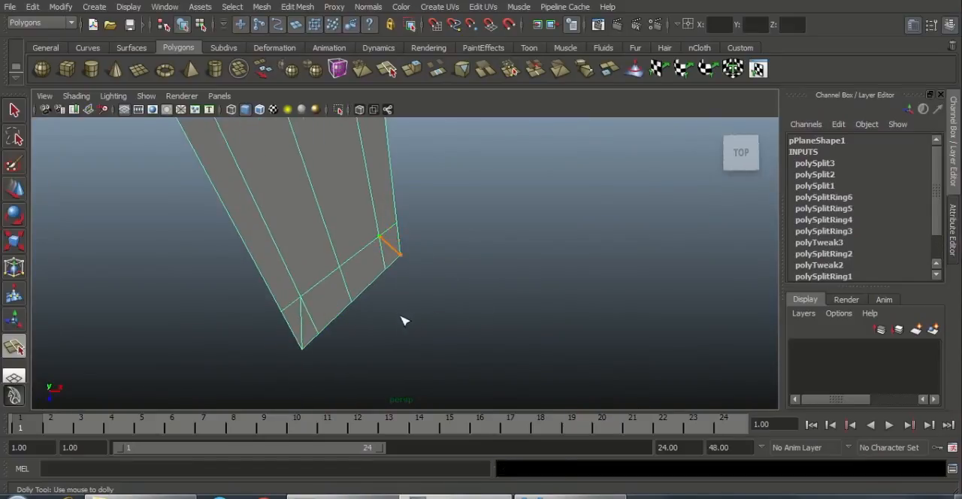
key("Return")
key("w")
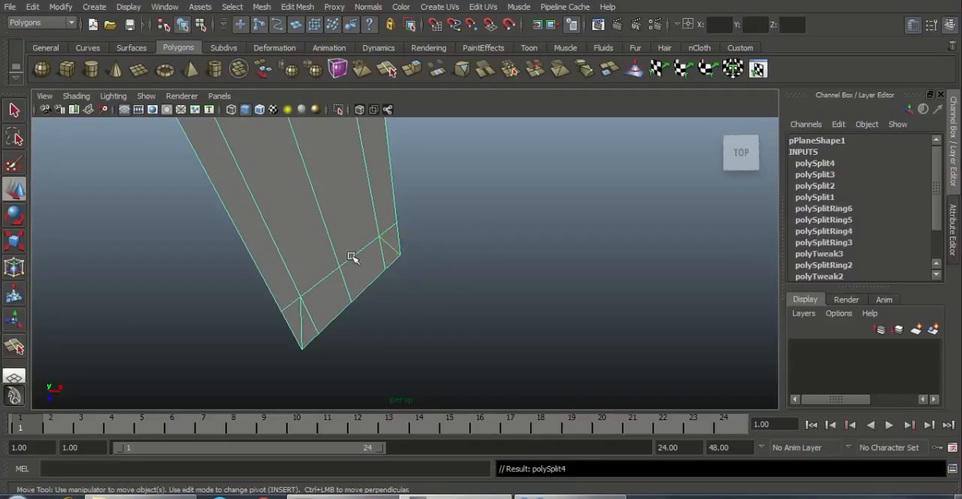
Step: Delete the leftover short edges beside both diagonals at the pointed lower end
right_click_drag(307, 292, 304, 212)
left_click(291, 304)
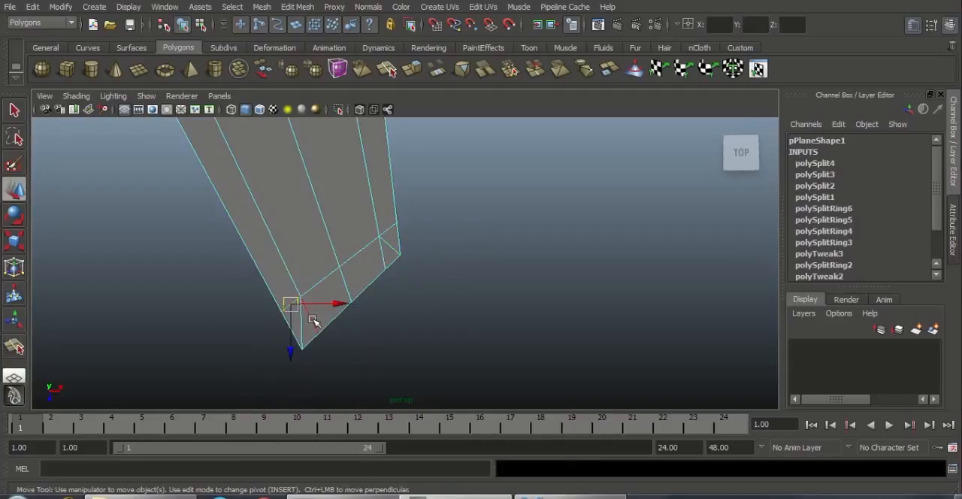
left_click(312, 320, "shift")
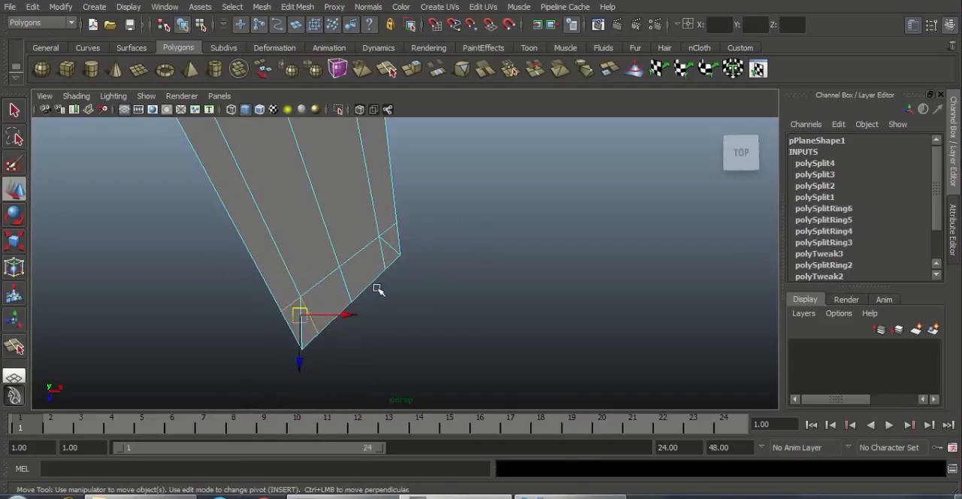
left_click(384, 251, "shift")
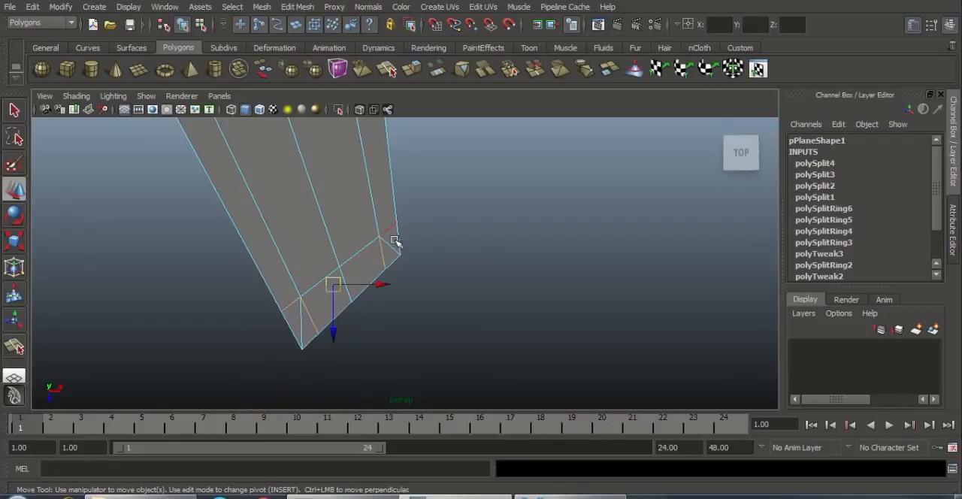
right_click(333, 227, "shift")
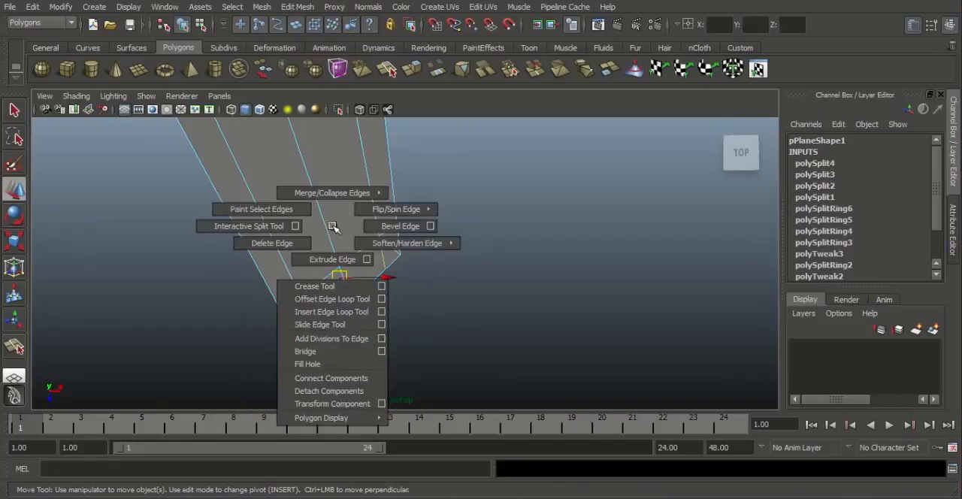
left_click(297, 7)
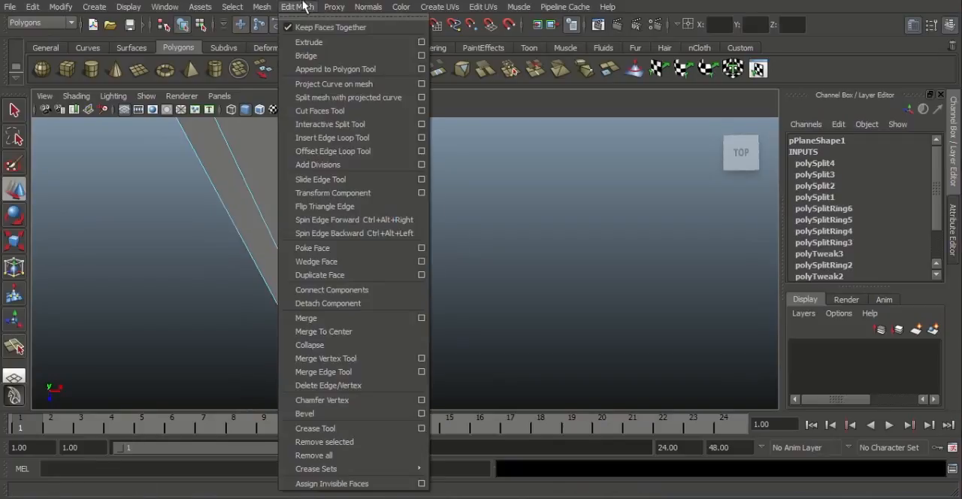
left_click(364, 385)
Step: Delete the leftover short edges beside both diagonals at the wide upper end
left_click_drag(526, 286, 258, 212, "alt")
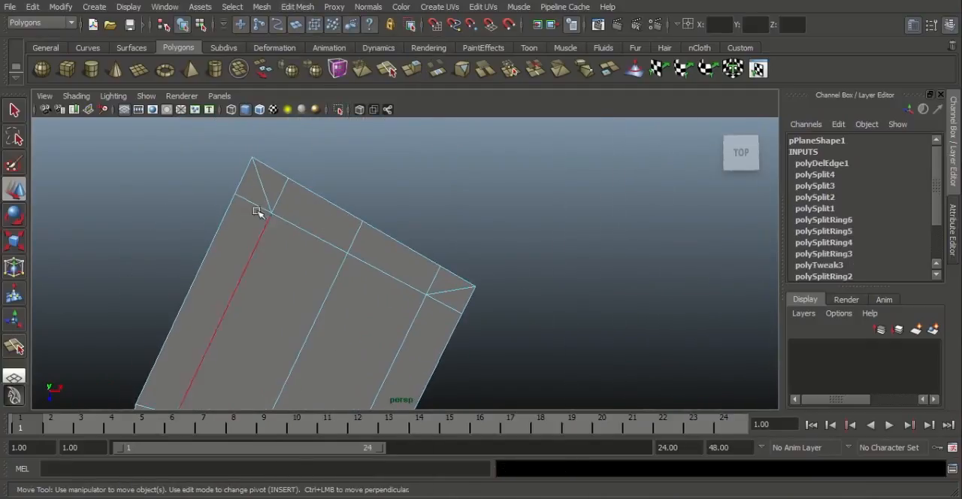
left_click(253, 203)
left_click(281, 190)
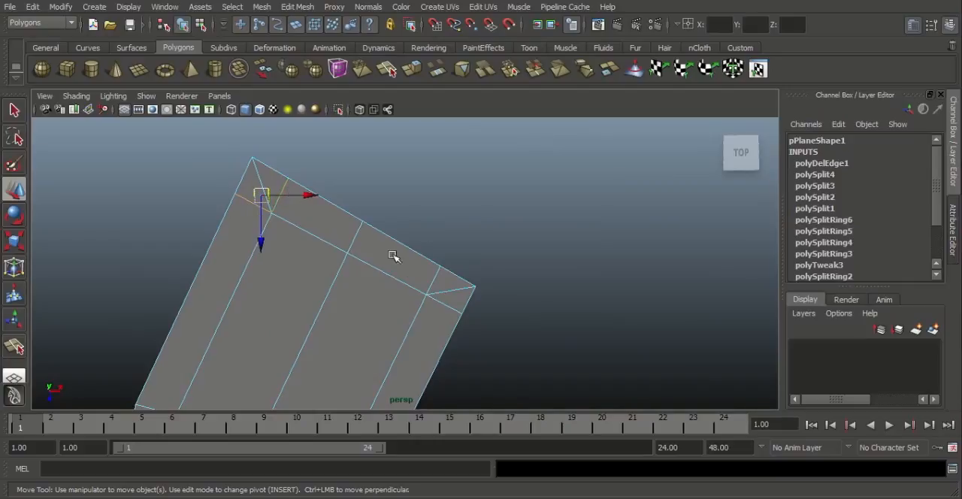
left_click(432, 281, "shift")
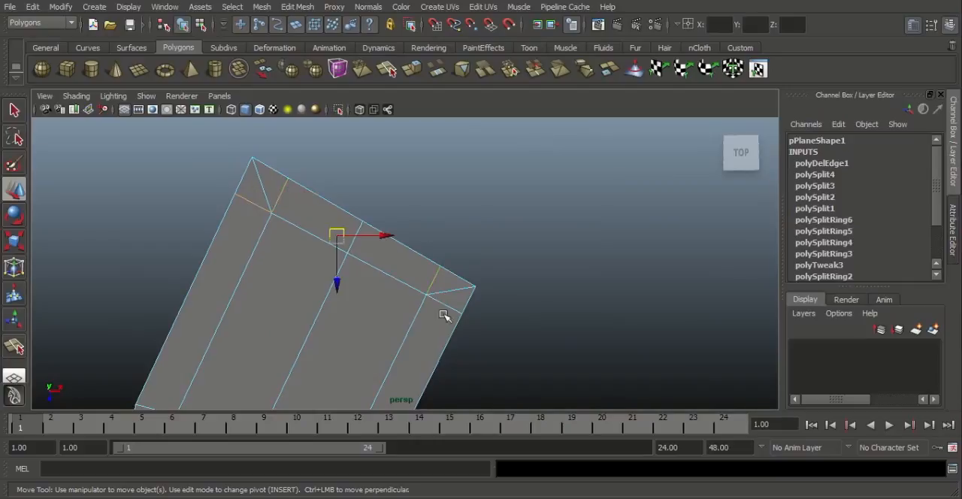
left_click(300, 7)
left_click(332, 389)
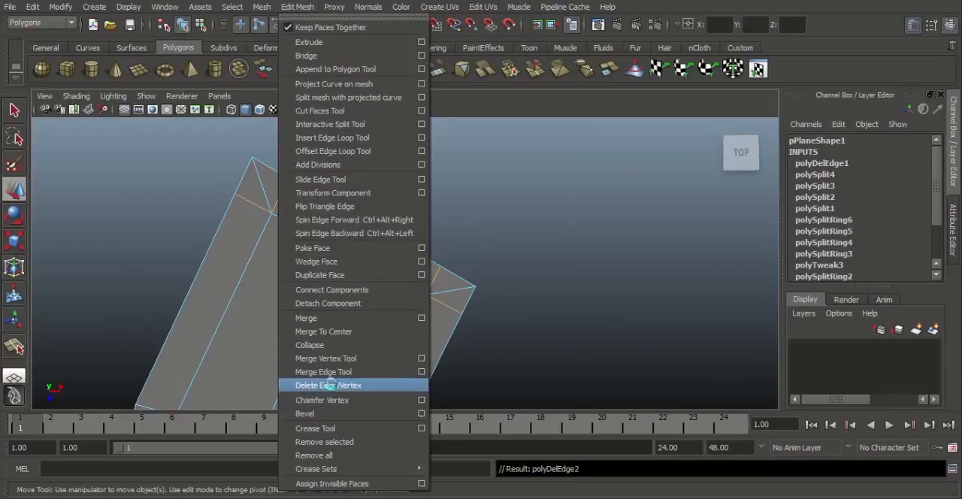
Step: Select the strip's whole outer border loop and examine how its edges run around both ends
right_click_drag(240, 293, 113, 241, "alt")
middle_click_drag(247, 289, 285, 182, "alt")
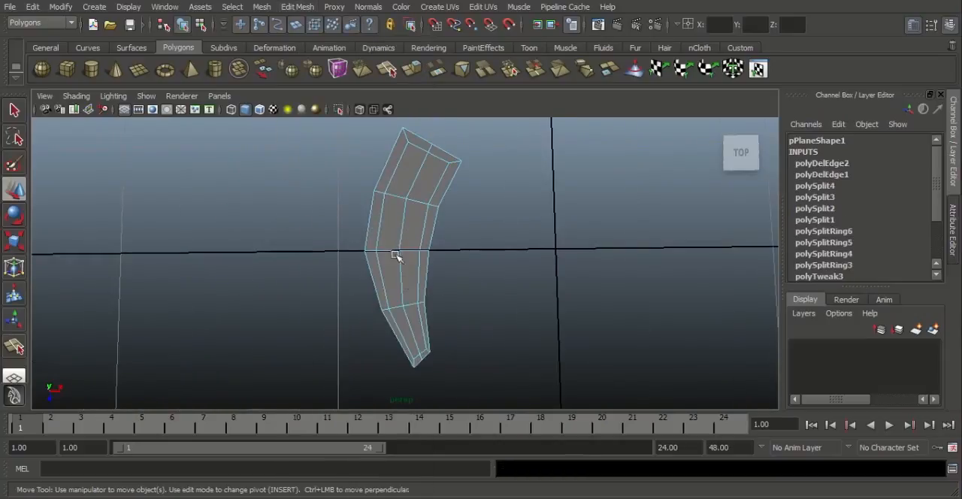
left_click(377, 293)
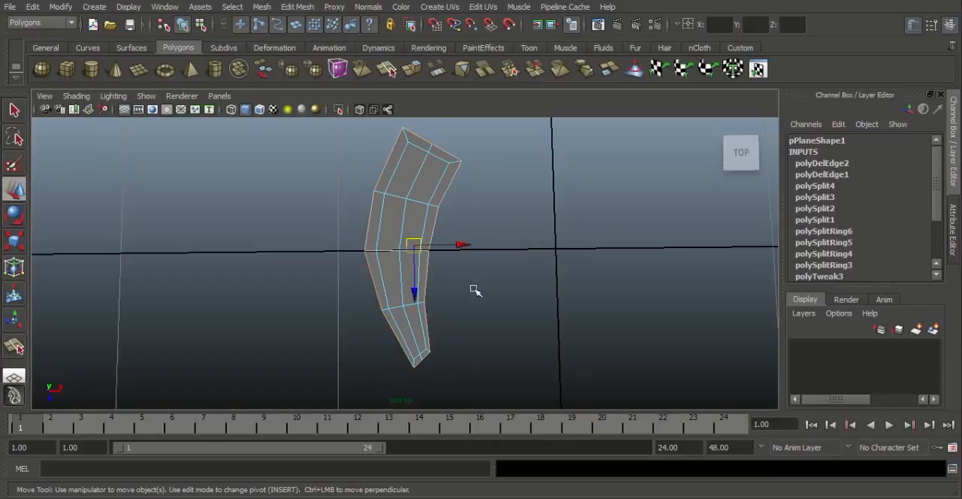
right_click_drag(467, 233, 565, 380, "alt")
middle_click_drag(441, 248, 422, 379, "alt")
right_click_drag(447, 225, 518, 310, "alt")
Step: Try to round the wide upper end by moving its upper-left outer corner vertex downward
middle_click_drag(395, 223, 395, 249, "alt")
right_click_drag(395, 248, 417, 260, "alt")
right_click_drag(403, 199, 344, 197)
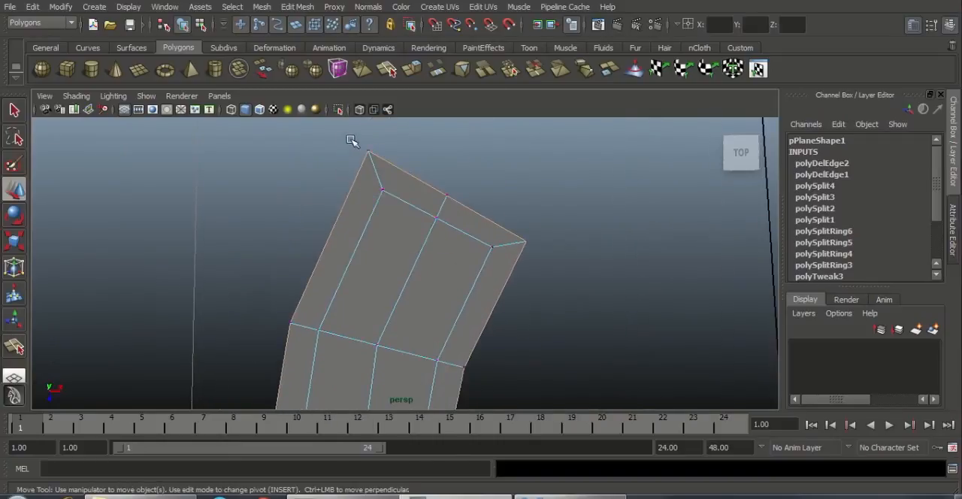
left_click_drag(352, 141, 398, 229)
left_click(349, 169)
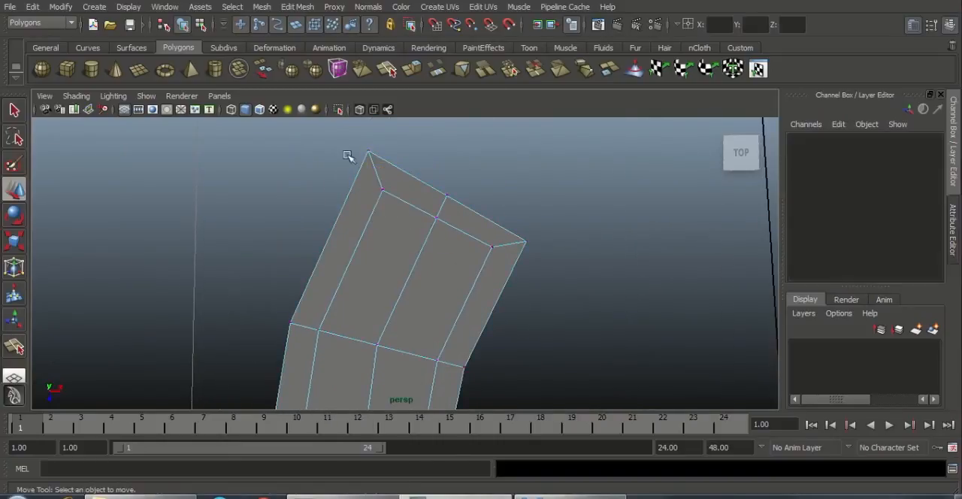
left_click_drag(355, 137, 369, 211)
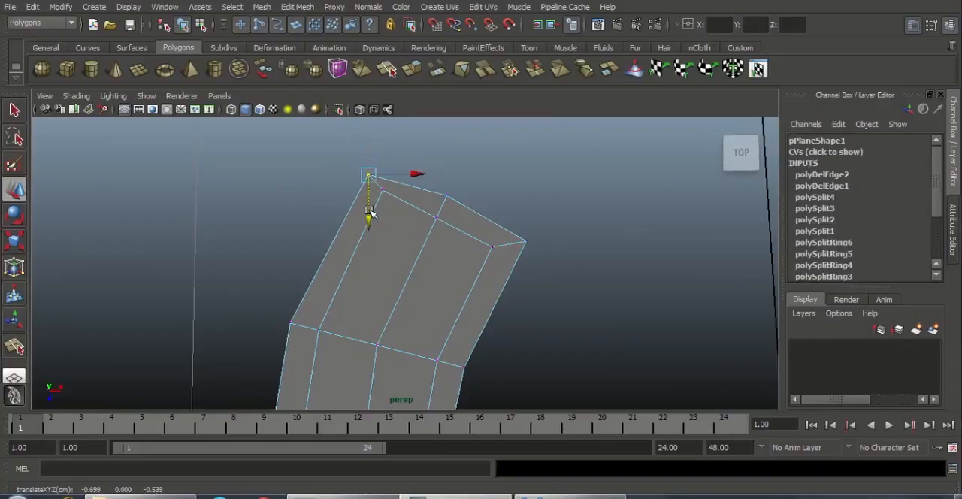
key("ctrl+z")
Step: Insert an edge loop across the strip's uppermost segment, roughly midway between the wide end's inner border and the next cross edge
right_click_drag(407, 220, 429, 218)
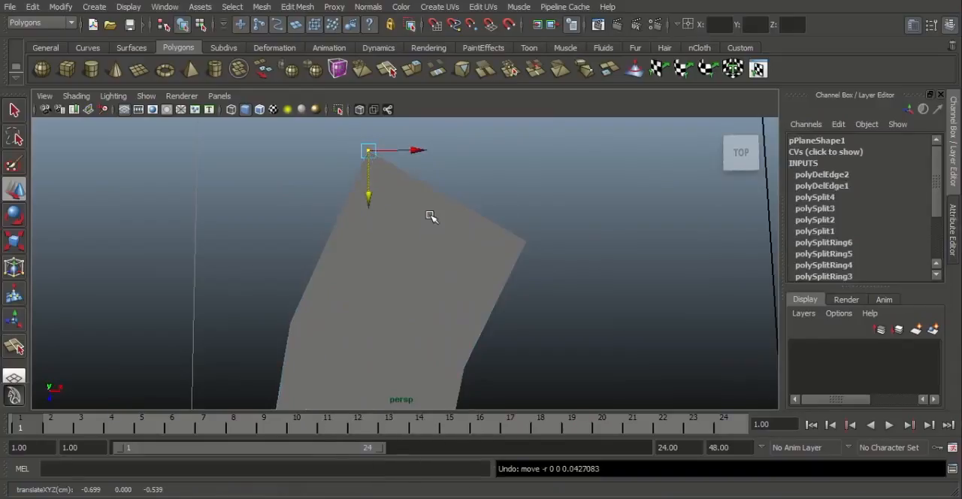
left_click(296, 7)
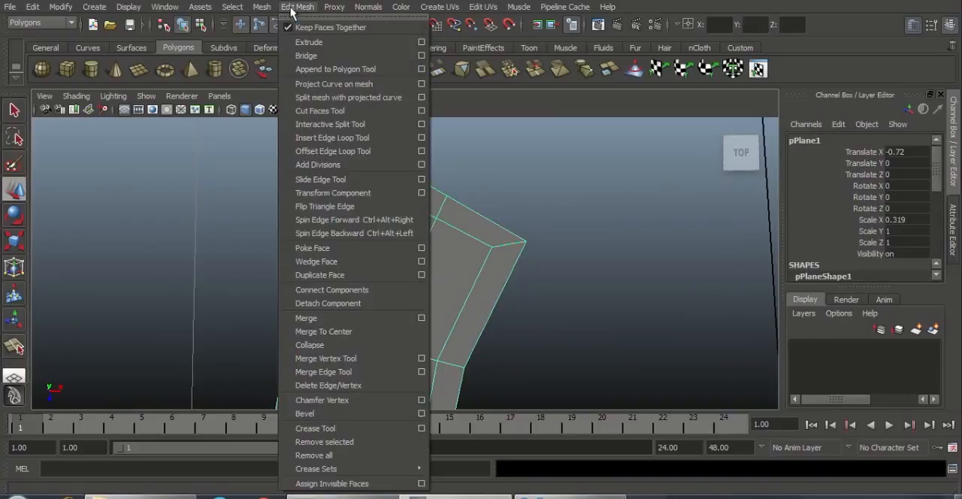
left_click(323, 138)
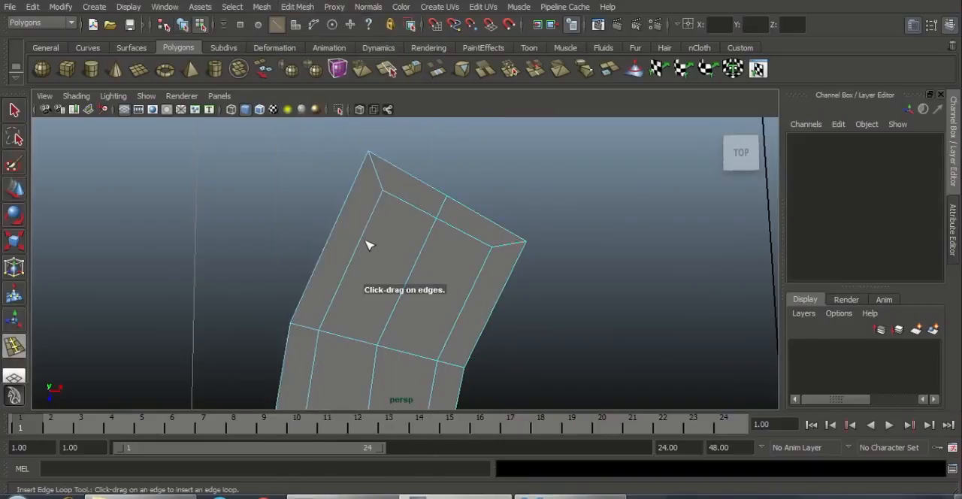
left_click_drag(365, 239, 355, 258)
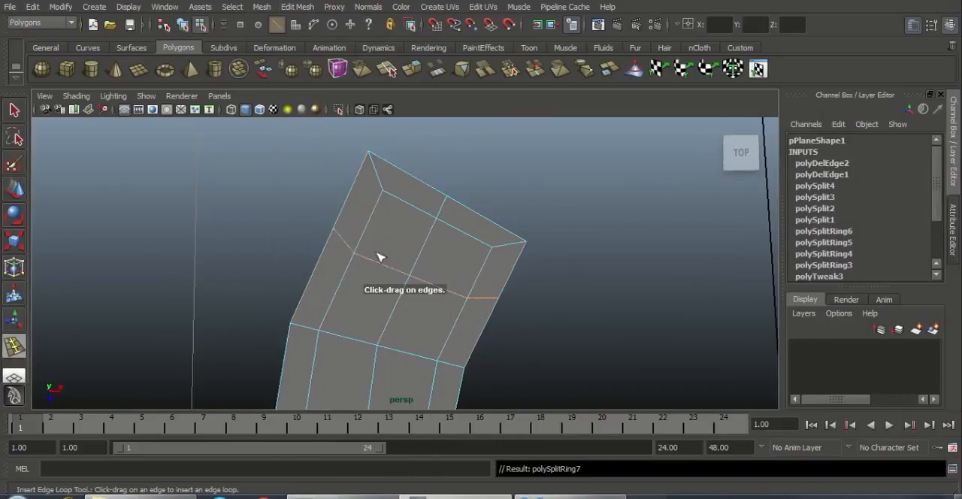
Step: Insert an edge loop across the strip just above the inner border of the pointed lower end
middle_click_drag(451, 226, 487, 188, "alt")
right_click_drag(540, 217, 432, 217, "alt")
middle_click_drag(386, 219, 400, 101, "alt")
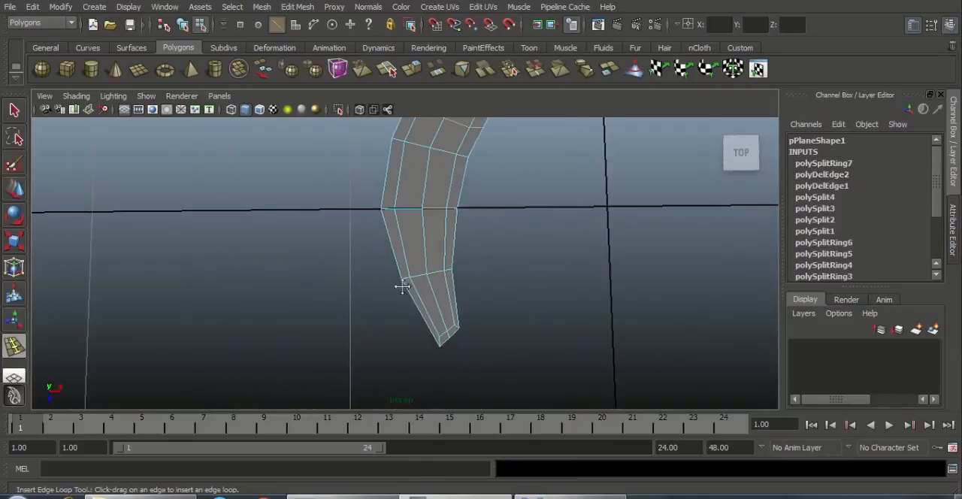
middle_click_drag(399, 285, 367, 214, "alt")
right_click_drag(428, 319, 534, 346, "alt")
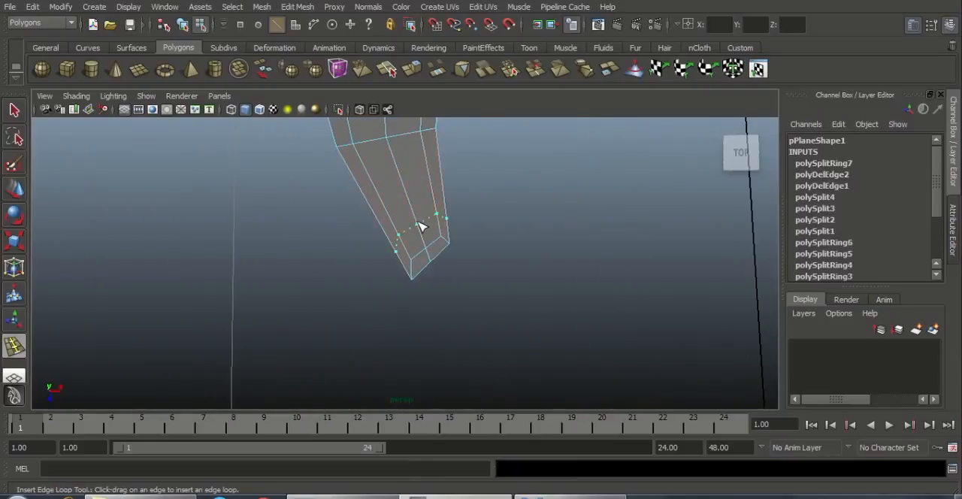
left_click(421, 227)
right_click_drag(446, 275, 480, 272, "alt")
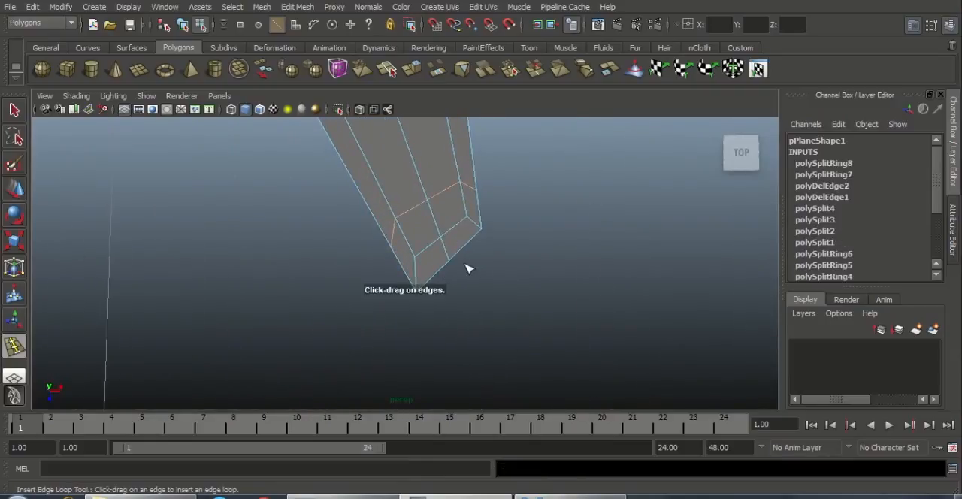
Step: Round the pointed lower end by moving the inner and outer vertices of both its corners inward
key("w")
right_click_drag(424, 254, 356, 251)
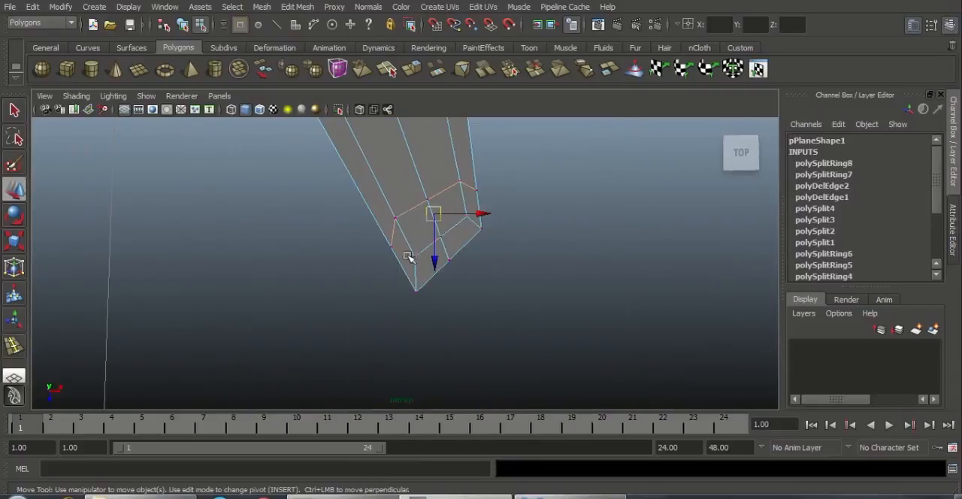
left_click_drag(408, 257, 423, 331)
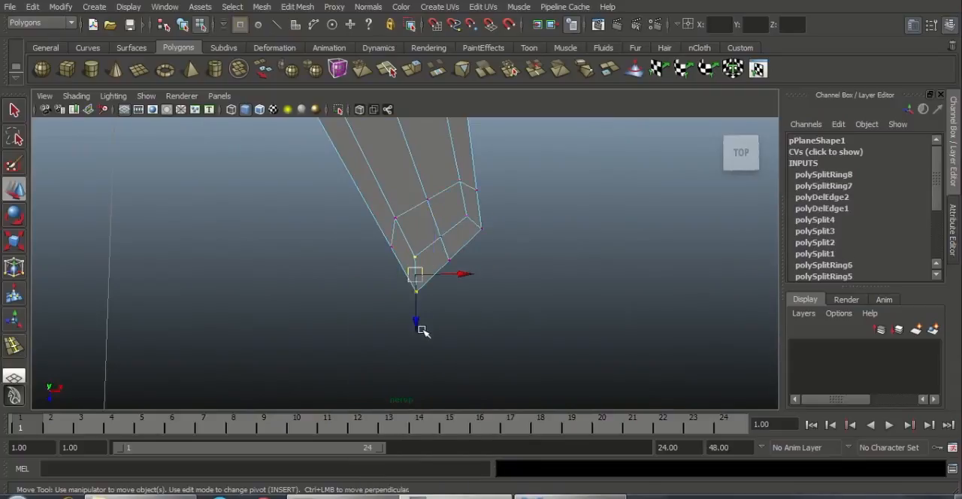
left_click(462, 324)
left_click_drag(510, 261, 456, 206)
left_click_drag(524, 223, 516, 229)
left_click(497, 170)
Step: Lower the inner and outer vertices of the wide end's upper-left corner, placing the outer vertex slightly lower to round it
middle_click_drag(496, 167, 522, 361, "alt")
middle_click_drag(512, 139, 502, 315, "alt")
scroll(429, 223, "down", 4)
middle_click_drag(430, 218, 434, 345, "alt")
middle_click_drag(497, 264, 463, 326, "alt")
scroll(463, 324, "up", 2)
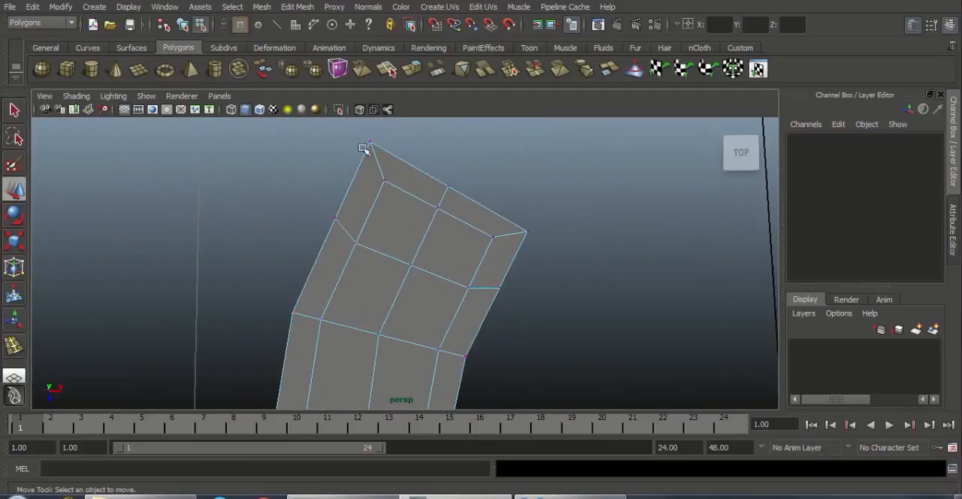
left_click_drag(395, 192, 380, 215)
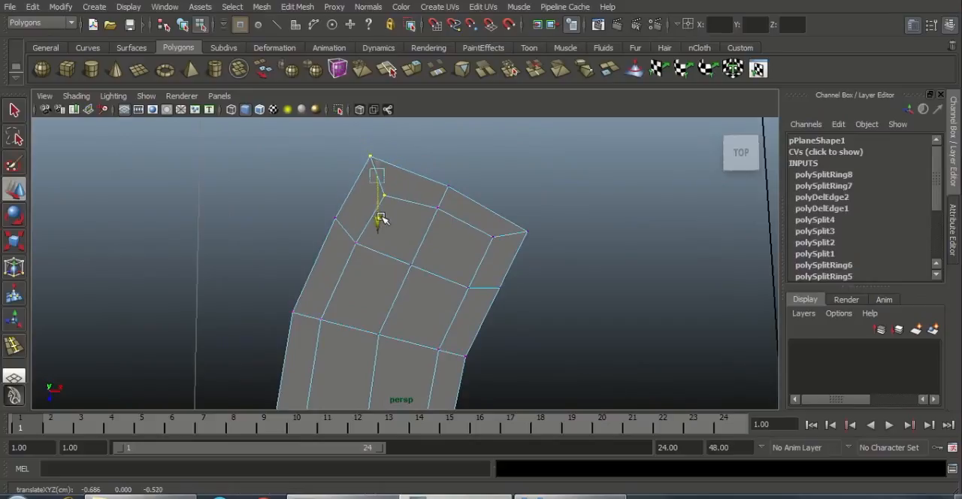
left_click_drag(415, 181, 418, 182)
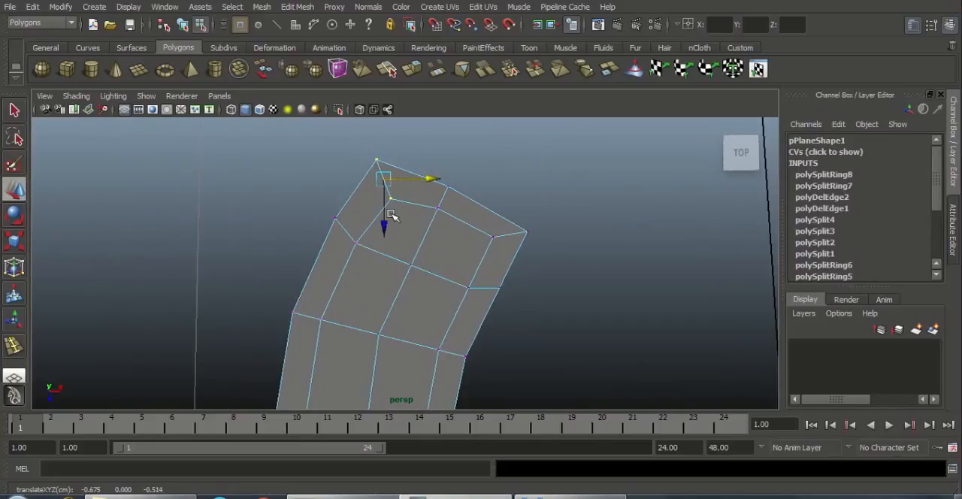
left_click_drag(387, 212, 396, 218)
left_click_drag(437, 183, 429, 181)
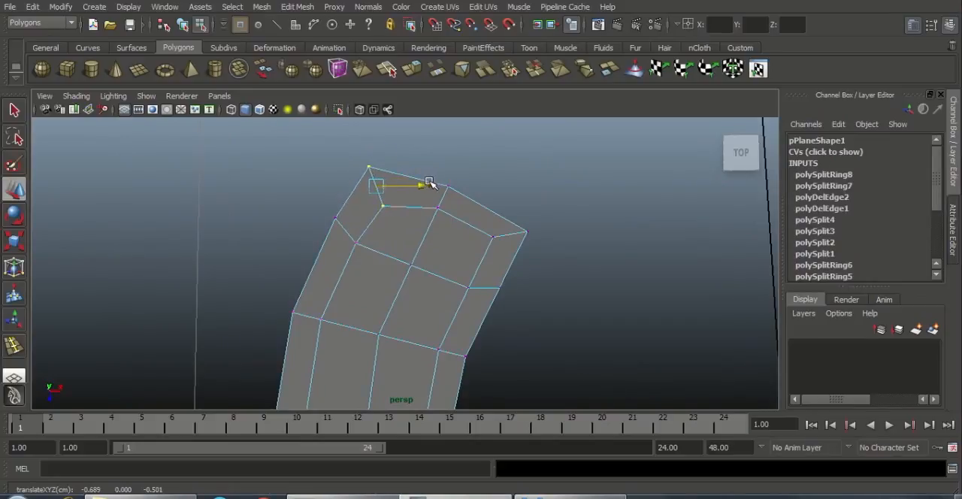
left_click_drag(369, 208, 370, 218)
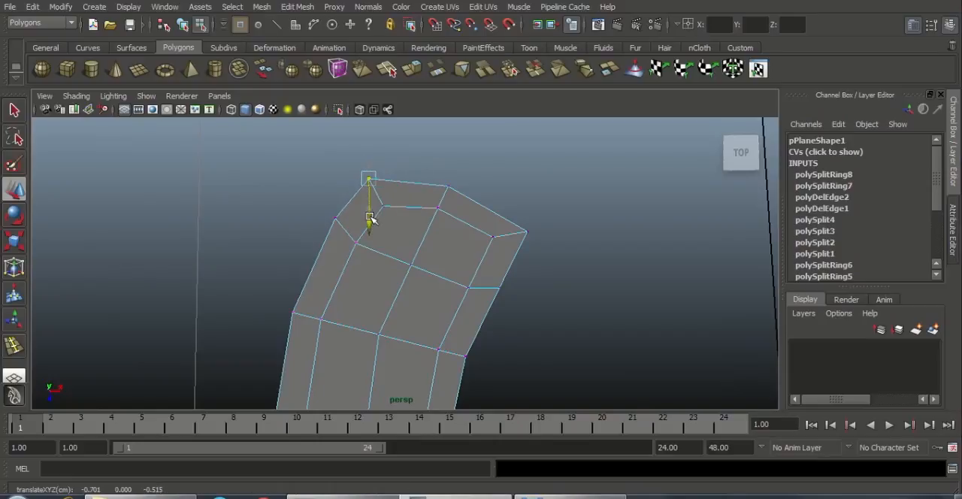
Step: Pull the vertices of the wide end's right-hand corner inward to round that corner
left_click_drag(548, 253, 481, 220)
left_click_drag(557, 234, 541, 235)
left_click(541, 274)
left_click_drag(497, 210, 543, 232)
left_click(543, 284)
right_click_drag(525, 278, 285, 242, "alt")
Step: Widen the rounded upper end by moving its left-side border vertices left and its right-side border vertices right
middle_click_drag(440, 256, 442, 204, "alt")
scroll(421, 223, "down", 1)
scroll(434, 228, "up", 1)
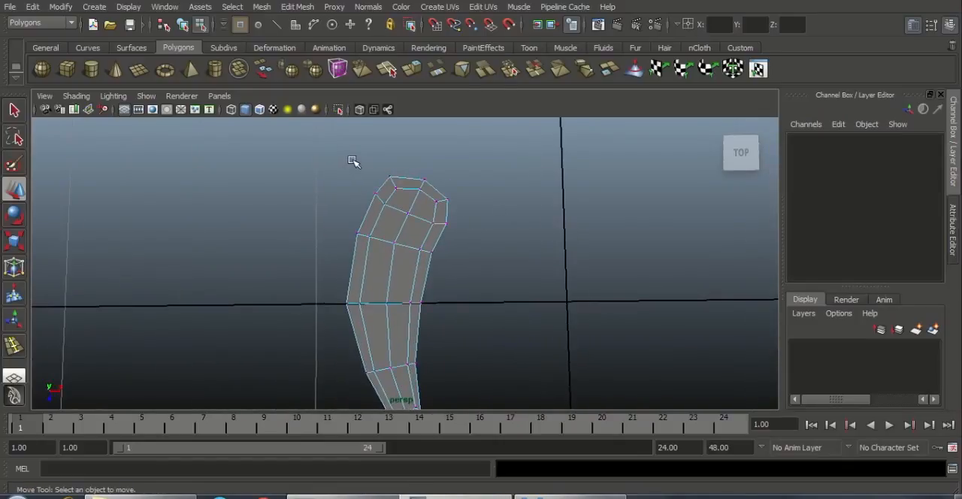
left_click_drag(401, 206, 423, 190)
left_click_drag(322, 218, 401, 232)
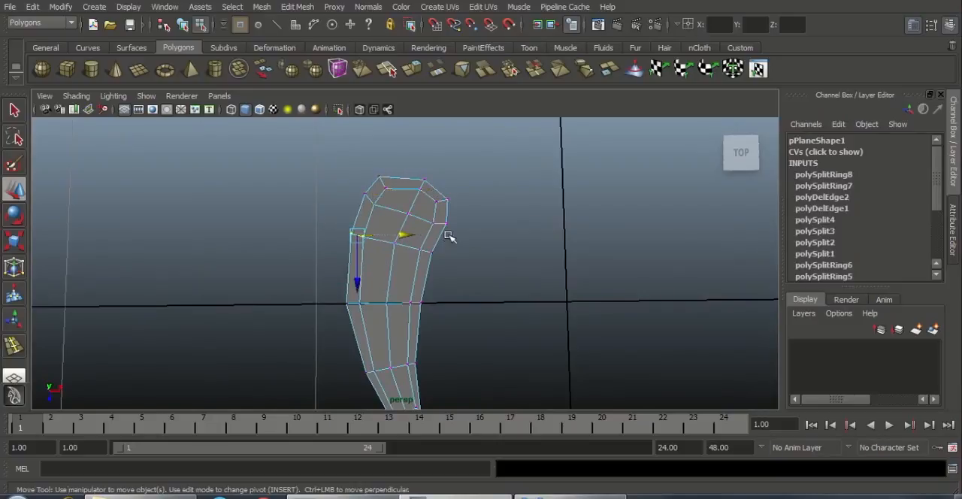
left_click_drag(426, 191, 490, 282)
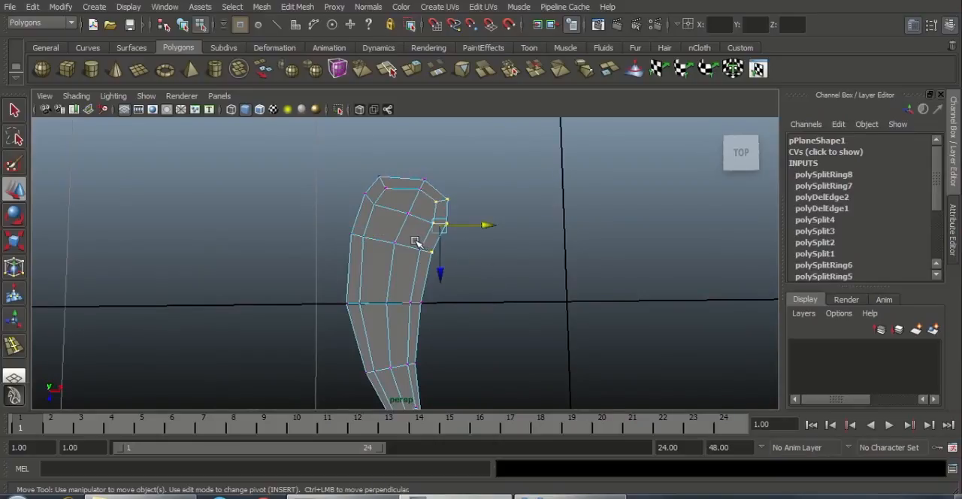
left_click_drag(483, 227, 491, 225)
left_click(481, 286)
Step: Insert three edge loops across the strip: one above the horizontal grid axis, one below it, and one in the segment above the tip
middle_click_drag(472, 291, 480, 242, "alt")
right_click_drag(490, 265, 520, 288, "alt")
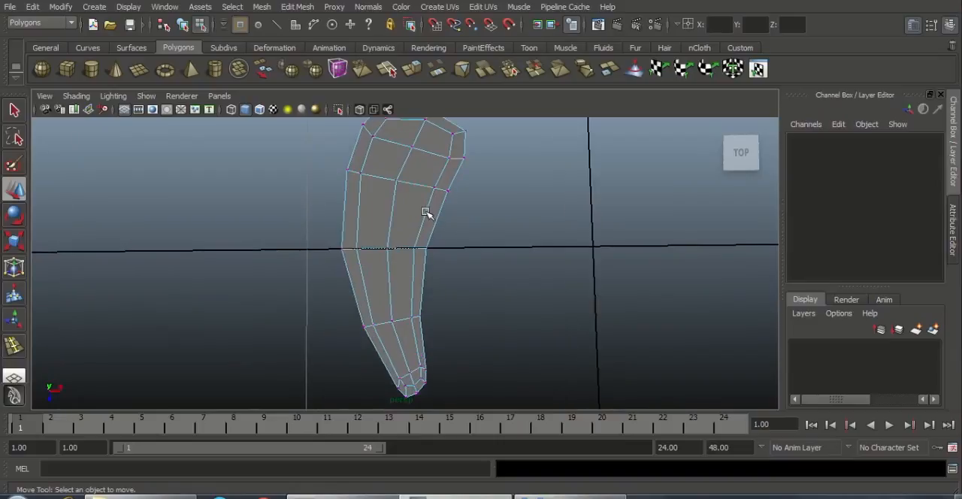
right_click_drag(426, 212, 477, 193)
middle_click_drag(443, 193, 449, 246, "alt")
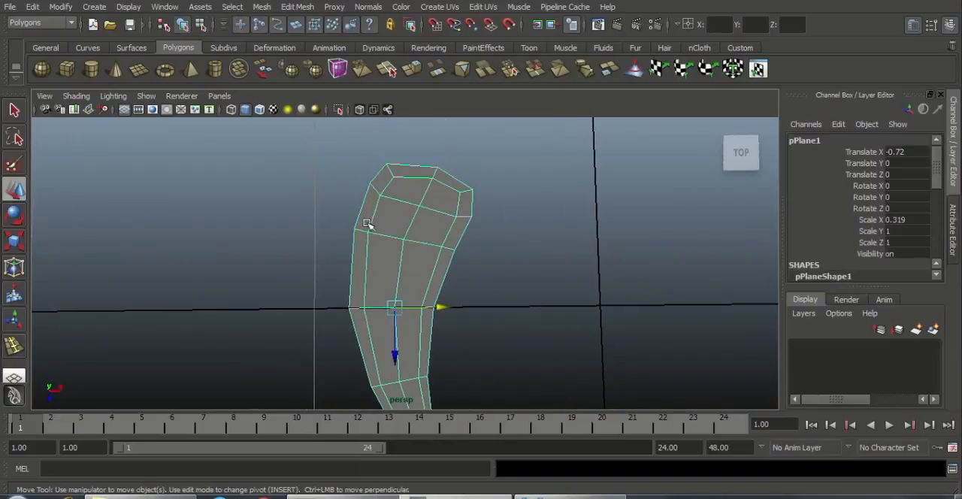
middle_click_drag(385, 246, 403, 197, "alt")
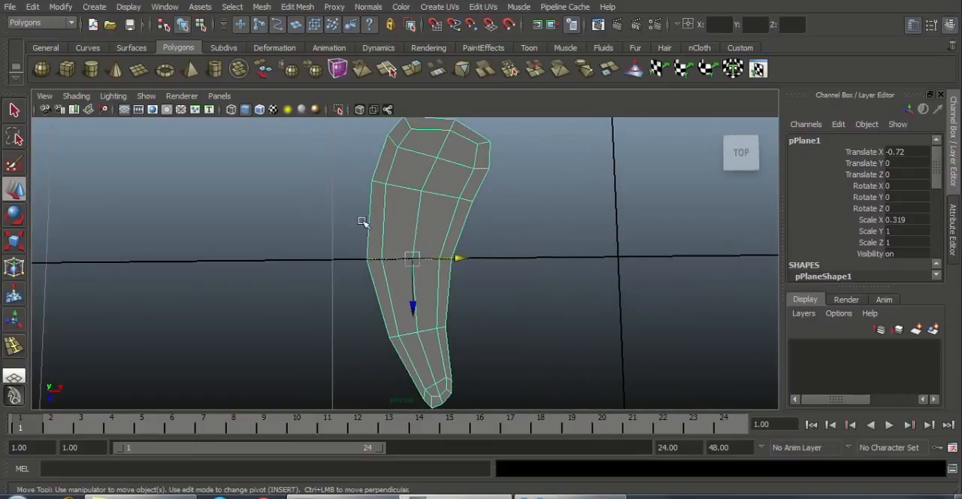
left_click(308, 8)
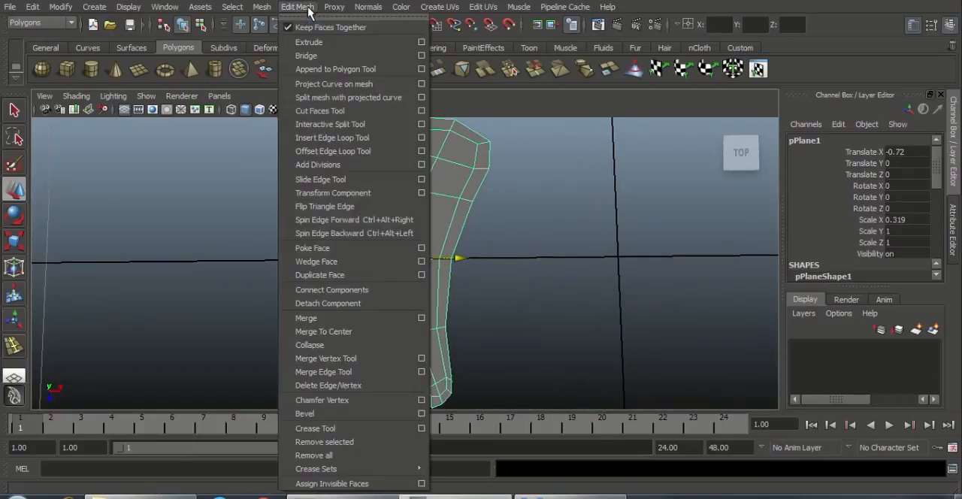
left_click(342, 134)
left_click_drag(415, 227, 421, 225)
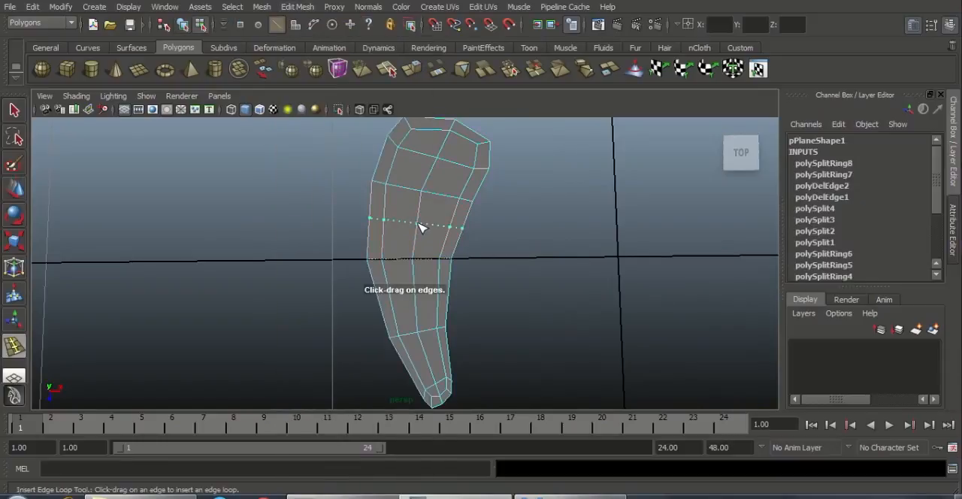
left_click(419, 299)
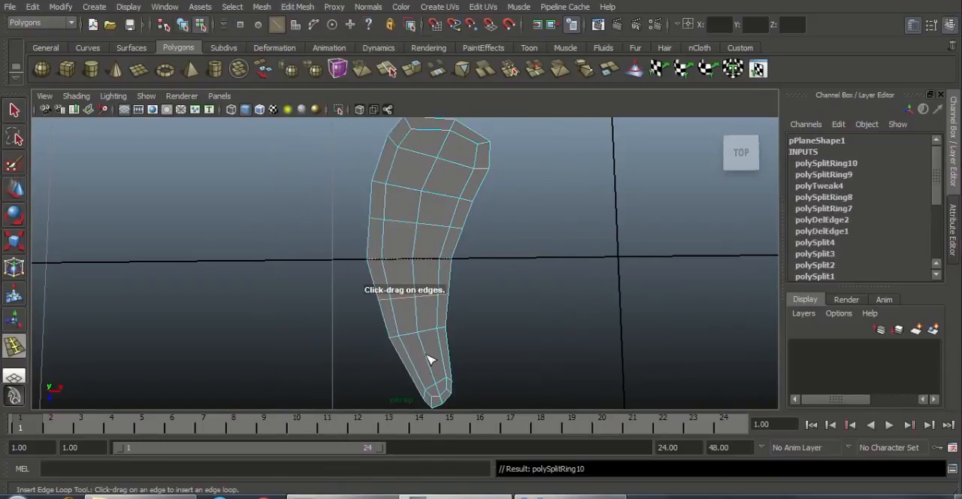
left_click(430, 360)
scroll(483, 260, "up", 3)
Step: Smooth the strip's middle curve by shifting both side border vertex pairs of the loops above and below the grid axis left
key("w")
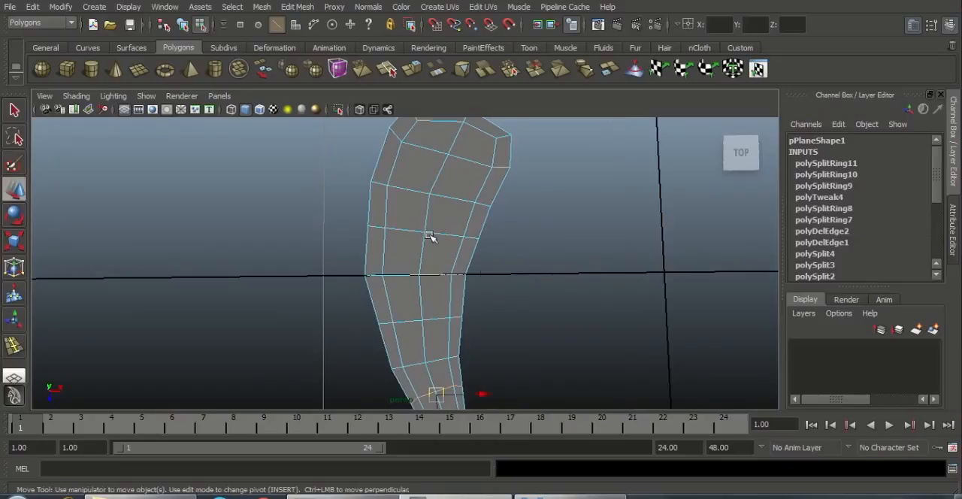
right_click_drag(421, 204, 347, 213)
left_click_drag(348, 212, 358, 264)
left_click_drag(398, 298, 362, 269)
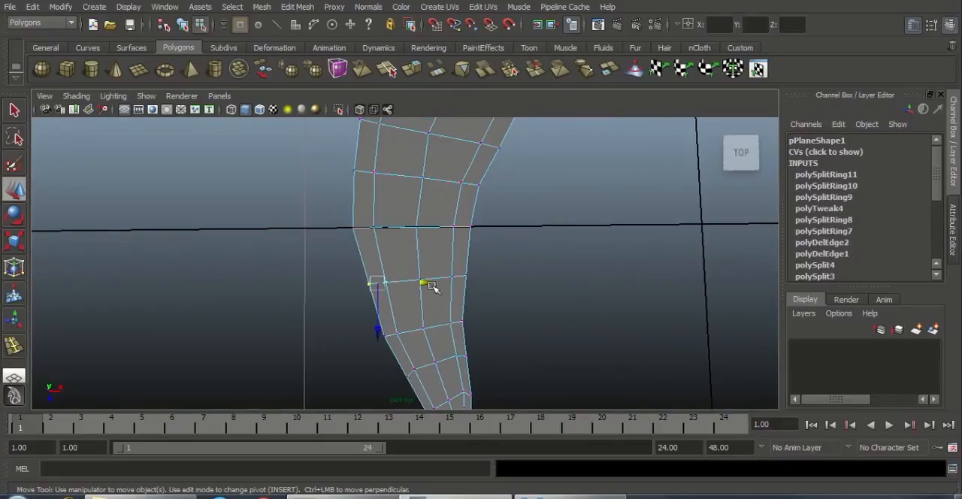
left_click_drag(427, 283, 421, 283)
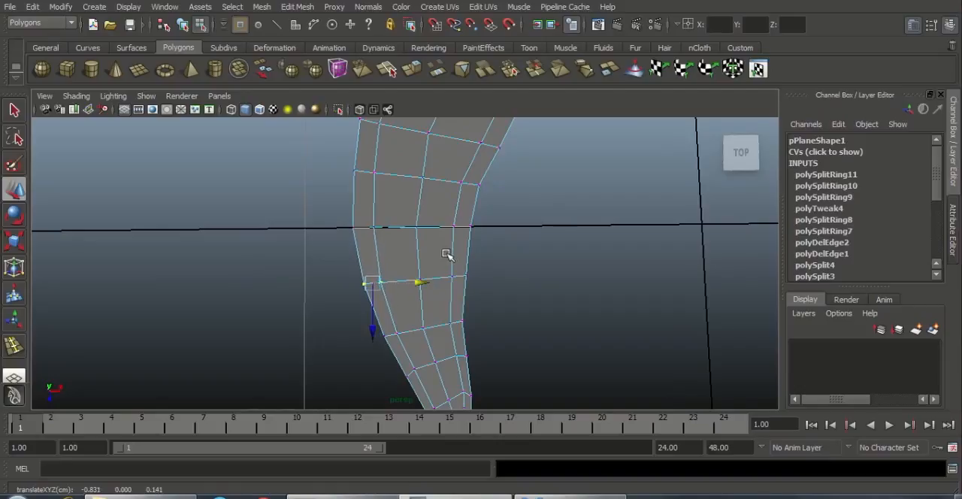
left_click_drag(447, 254, 498, 279)
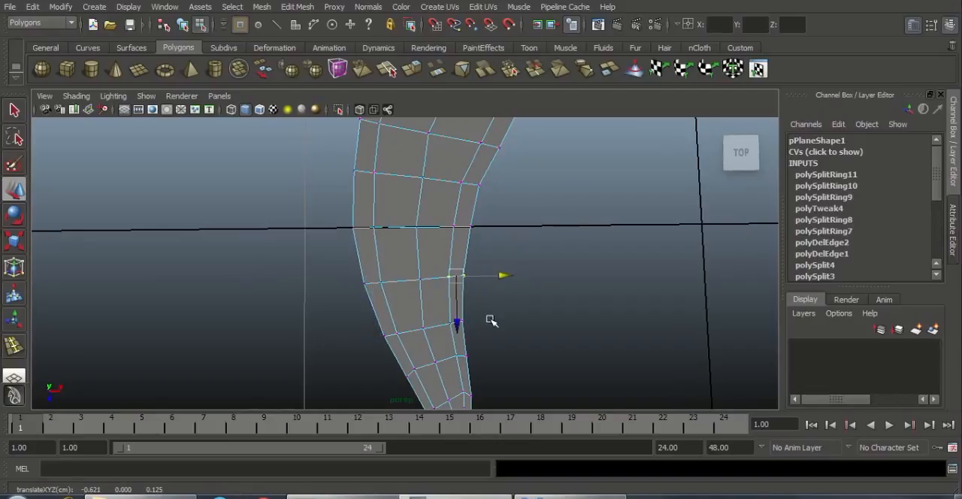
Step: Smooth the narrow lower part by nudging the side border vertices of the new loop above the tip along X
left_click_drag(492, 320, 387, 291, "alt")
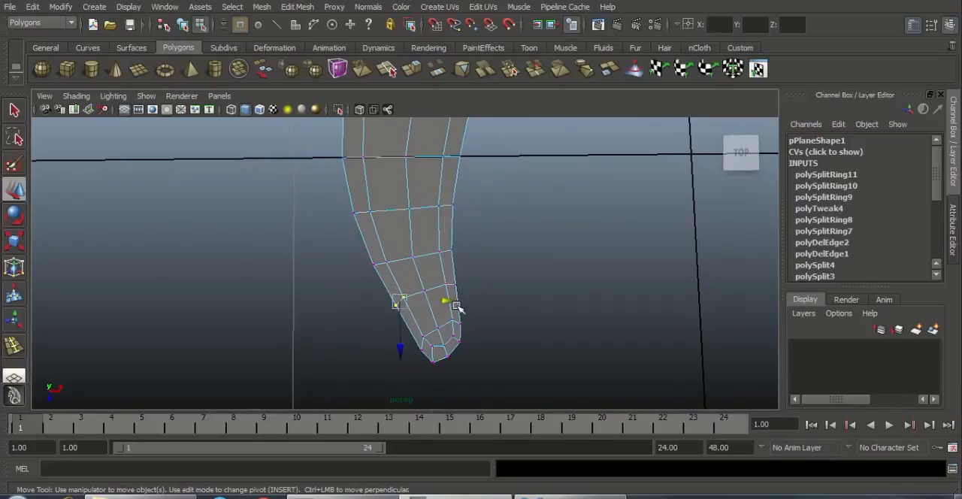
left_click_drag(448, 300, 486, 283)
left_click(493, 326)
right_click_drag(488, 319, 368, 242, "alt")
middle_click_drag(367, 242, 367, 290, "alt")
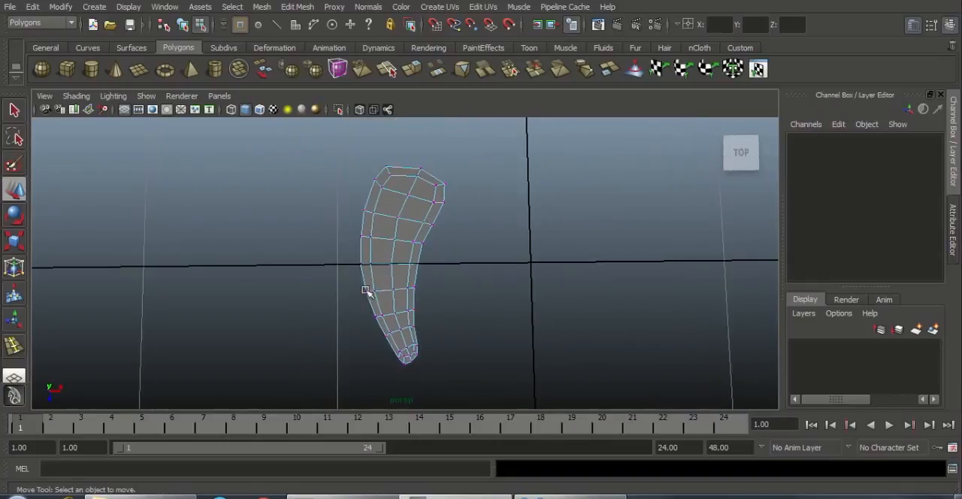
Step: Select the whole strip as an object and rotate it about 3.97 degrees around the Y axis
scroll(472, 299, "up", 1)
scroll(472, 299, "down", 2)
right_click_drag(418, 226, 432, 212)
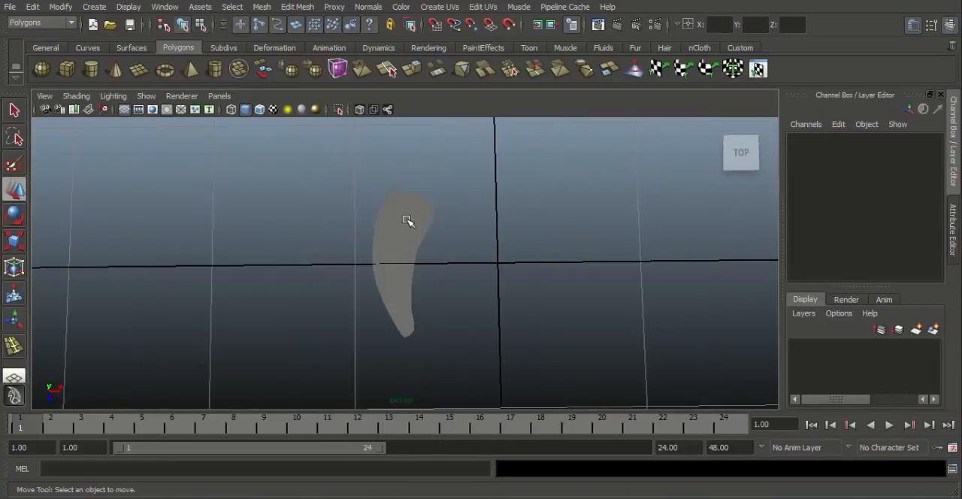
left_click(408, 214)
right_click_drag(489, 277, 480, 257, "alt")
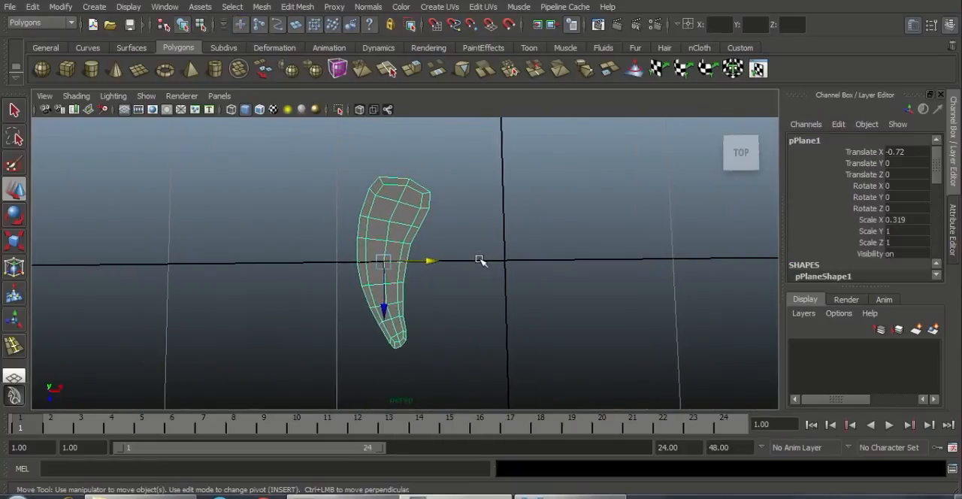
key("e")
left_click_drag(425, 311, 431, 306)
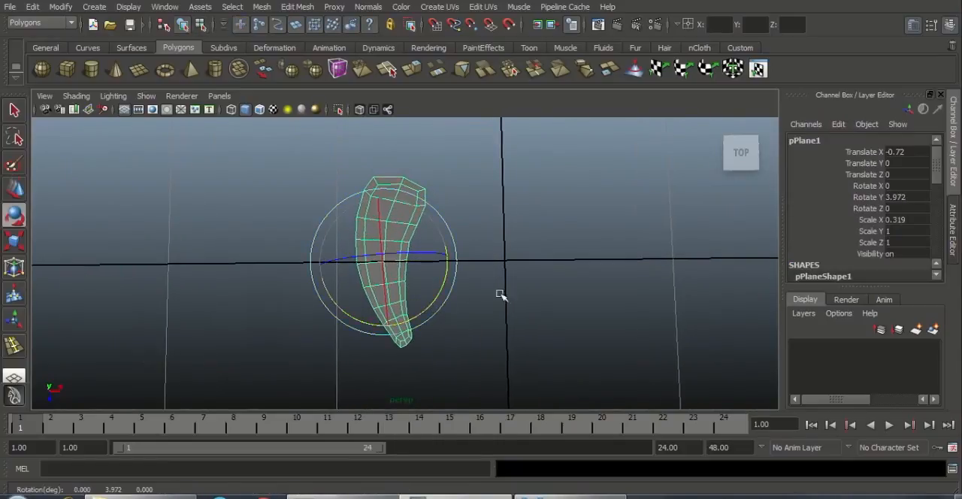
Step: Select the strip's vertex row at the horizontal grid axis, set the scale axis to World, and flatten the row along Z
right_click_drag(499, 294, 569, 318, "alt")
left_click(436, 275)
left_click(397, 248)
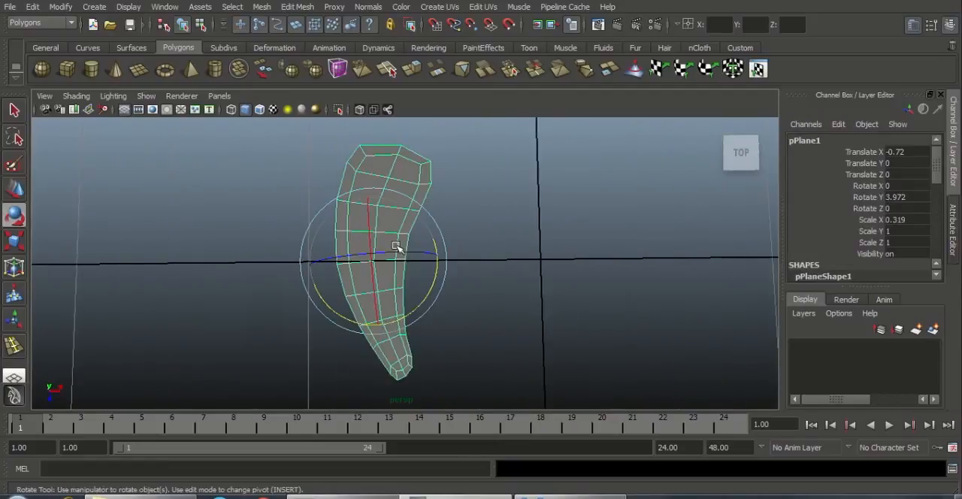
right_click_drag(397, 248, 273, 253, "alt")
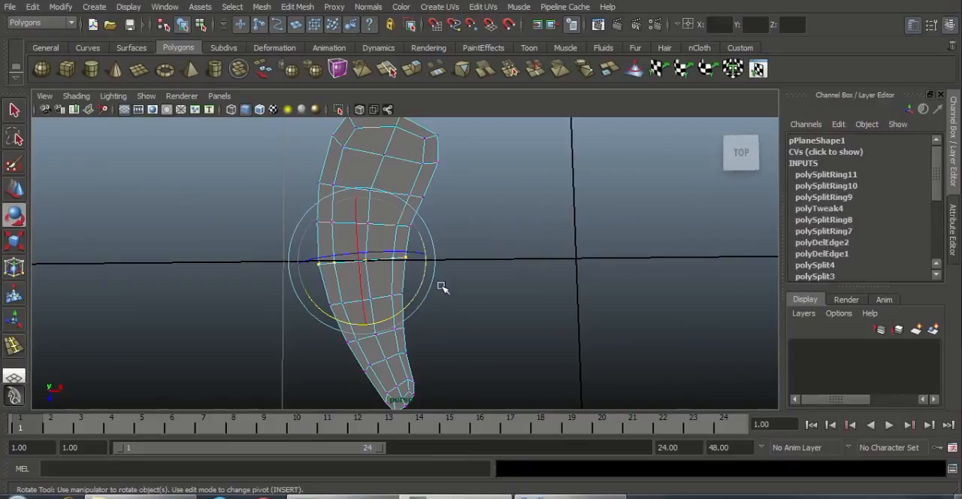
key("r")
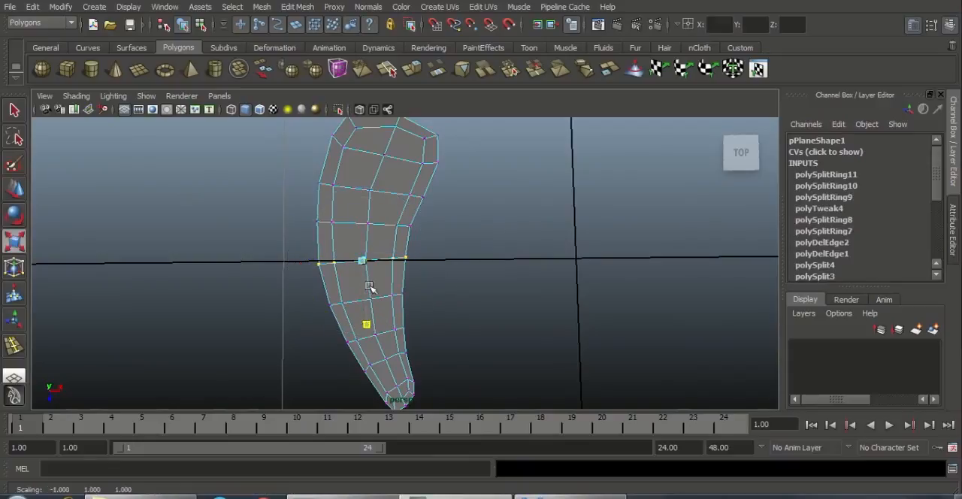
left_click_drag(388, 333, 498, 329, "alt")
left_click_drag(367, 292, 382, 209, "alt")
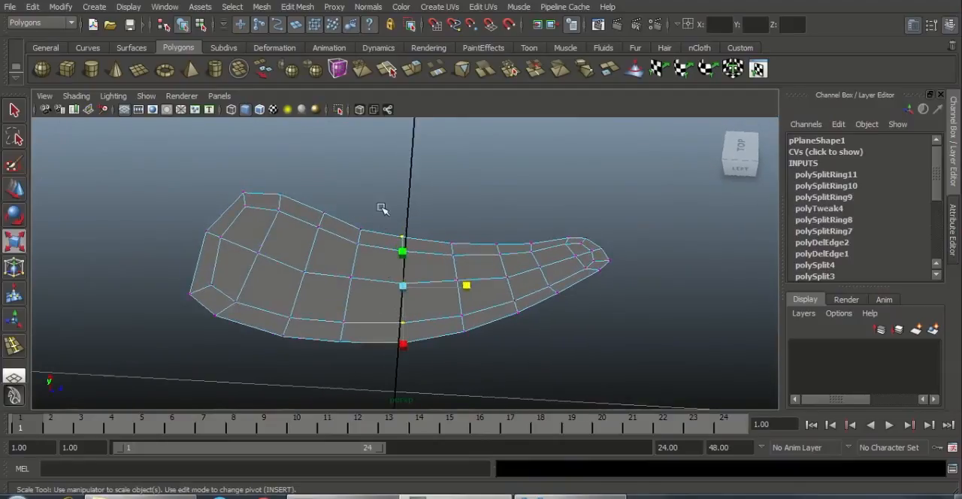
left_click(16, 190)
left_click(14, 216)
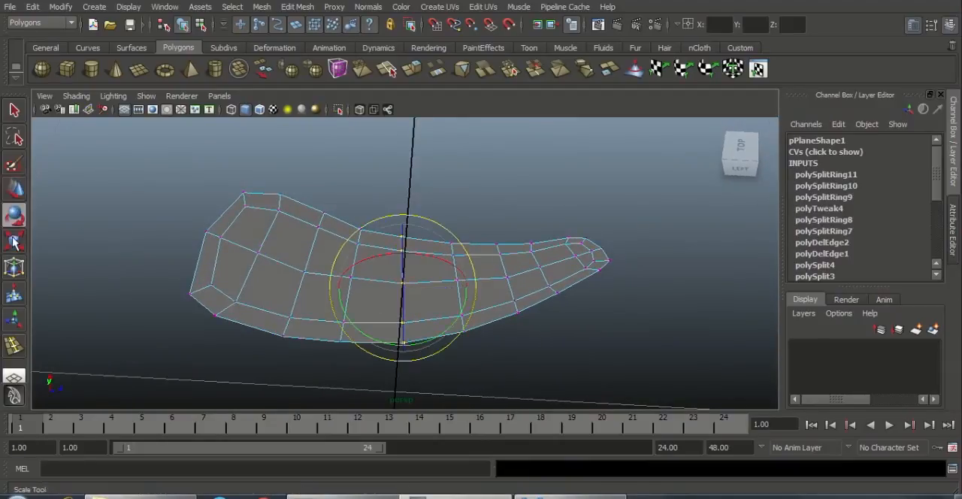
double_click(13, 240)
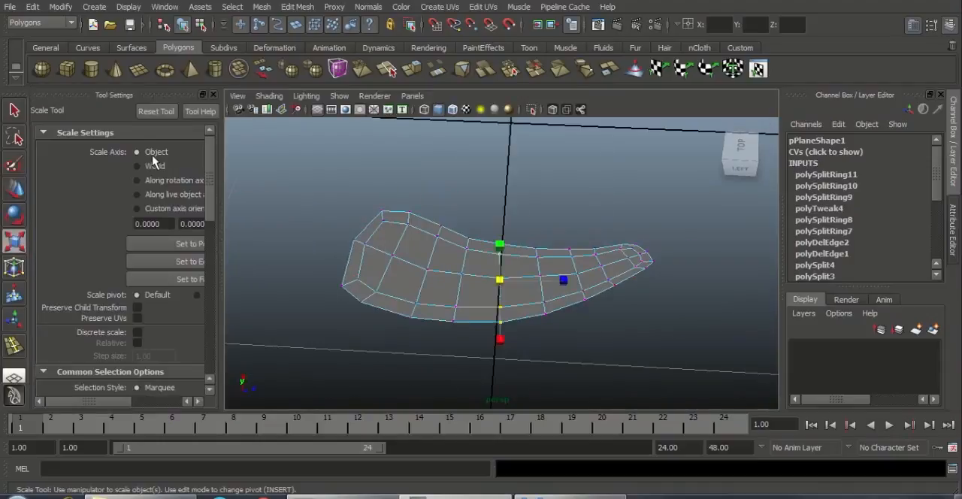
left_click(149, 167)
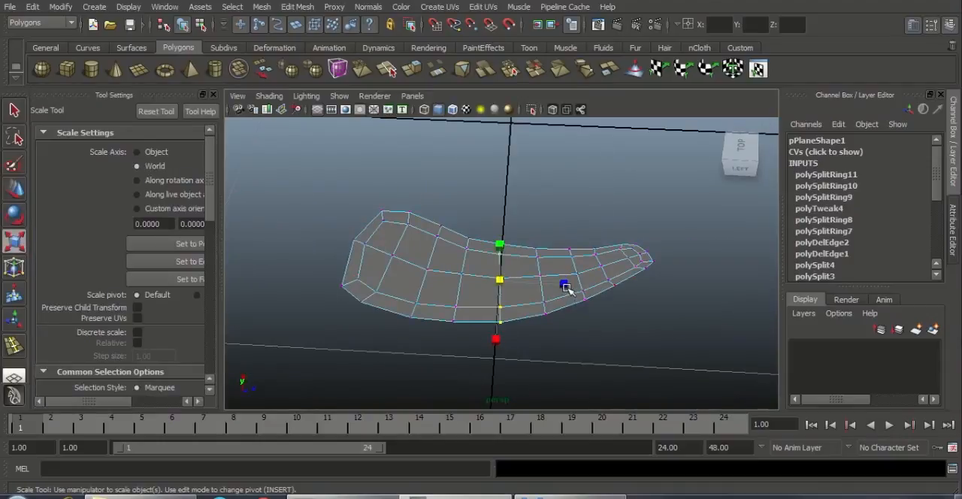
left_click_drag(565, 286, 503, 284)
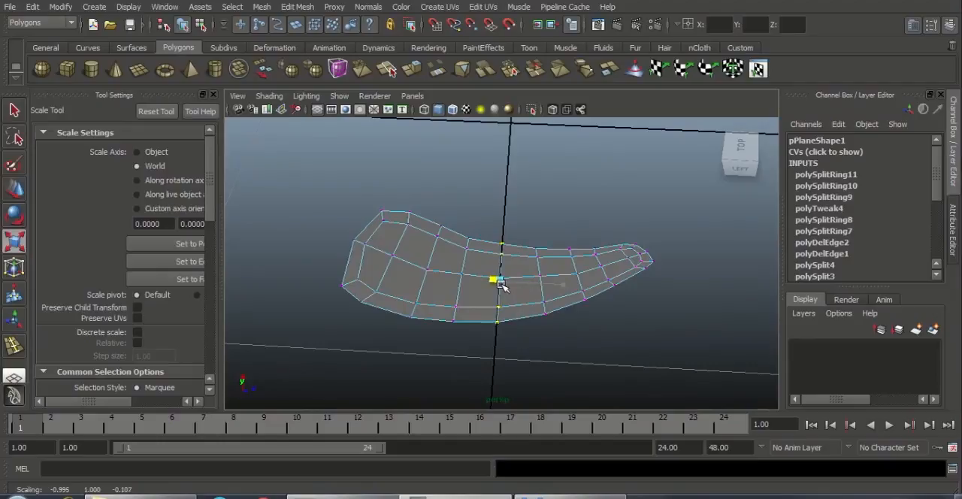
Step: Select the whole strip as an object and compare its shape with the hole outlines in the reference image
left_click_drag(481, 369, 514, 250, "alt")
right_click_drag(499, 208, 563, 187)
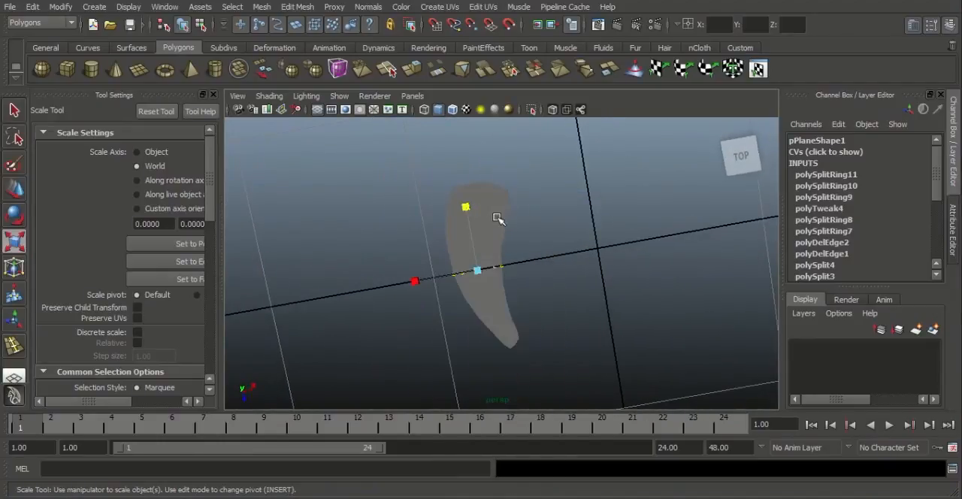
left_click(501, 214)
left_click_drag(500, 215, 565, 338, "alt")
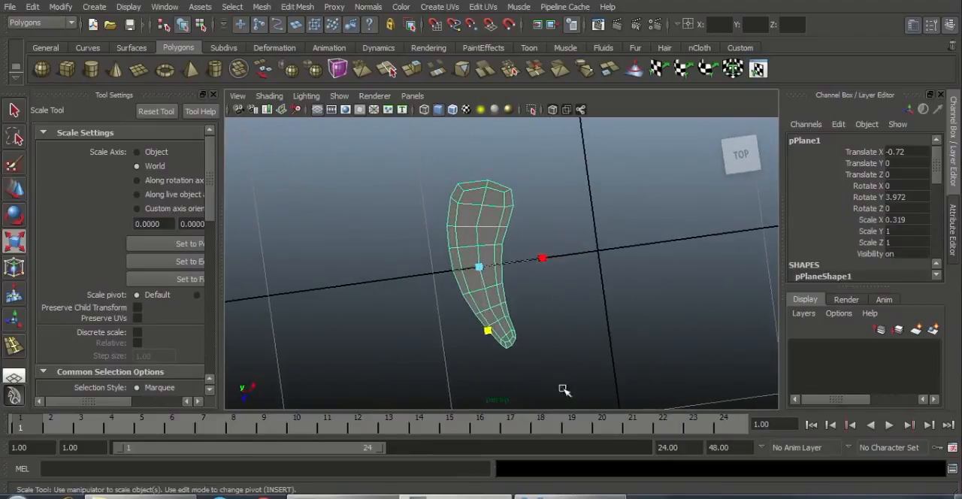
left_click(569, 496)
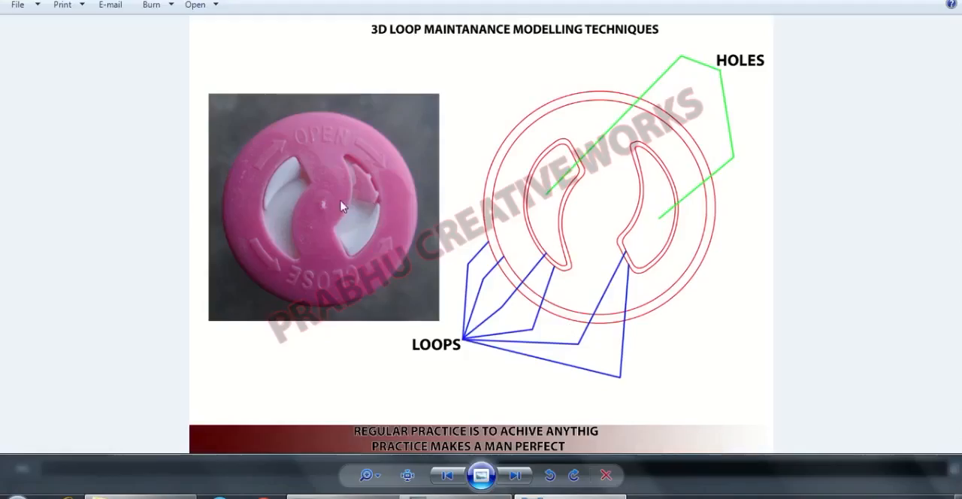
left_click(484, 496)
scroll(486, 299, "up", 3)
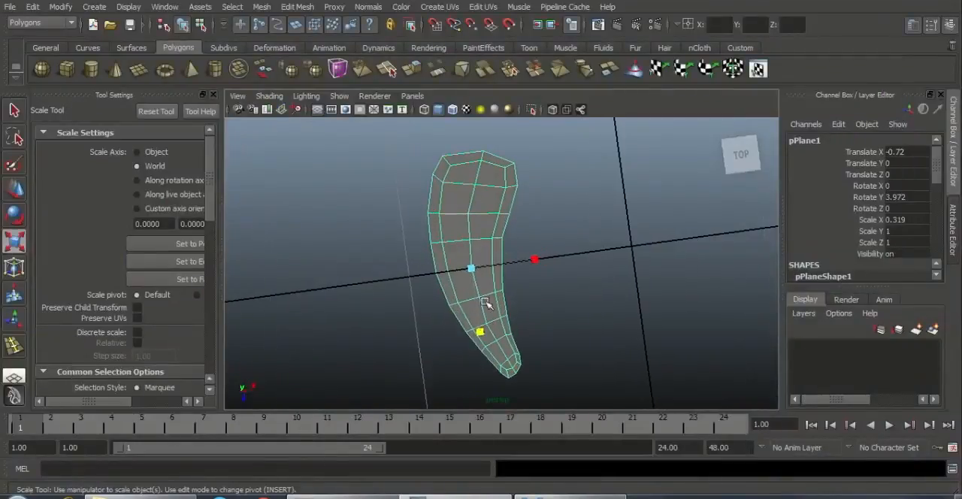
Step: Shift the vertex row at the horizontal grid axis and the row just above it toward negative X
right_click_drag(470, 234, 406, 259)
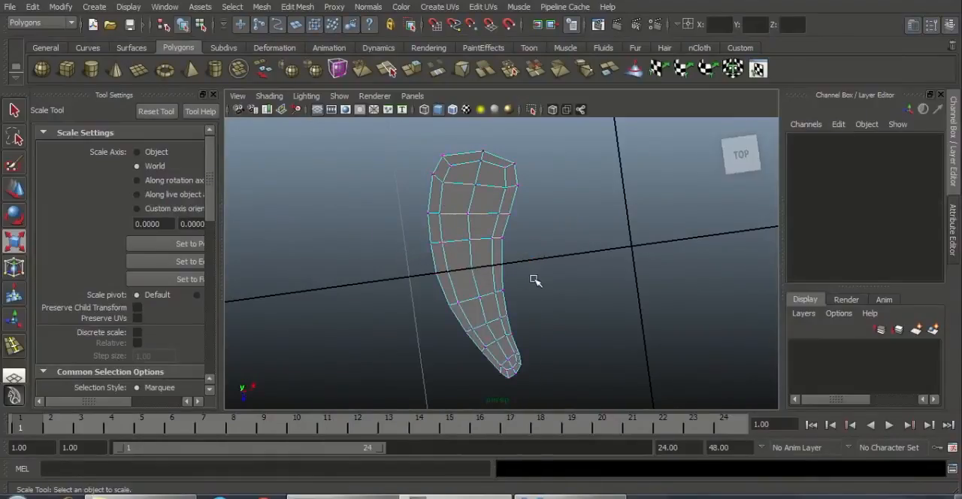
left_click_drag(535, 280, 541, 271)
key("w")
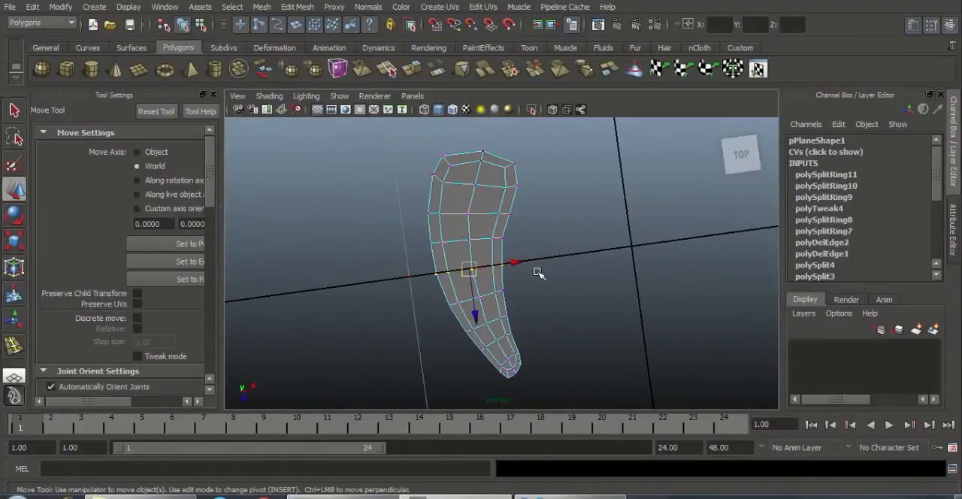
middle_click_drag(513, 260, 501, 266)
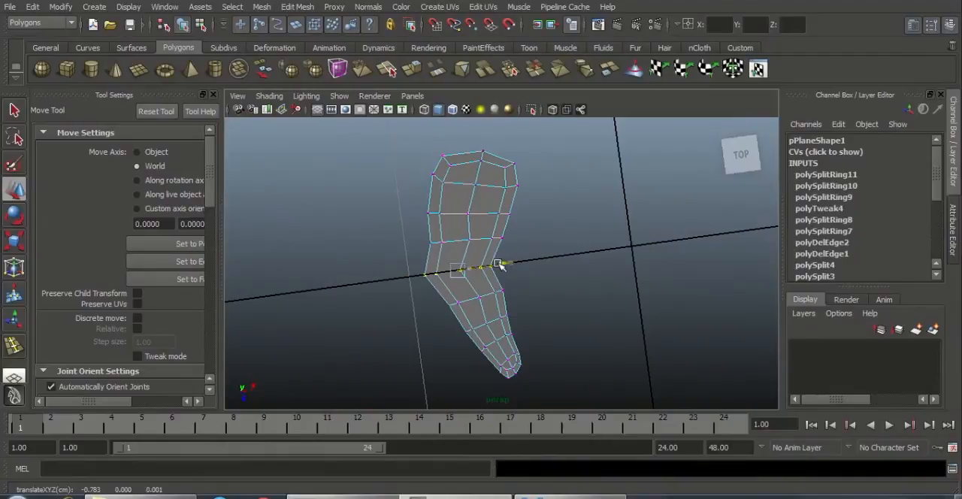
left_click_drag(415, 227, 502, 230)
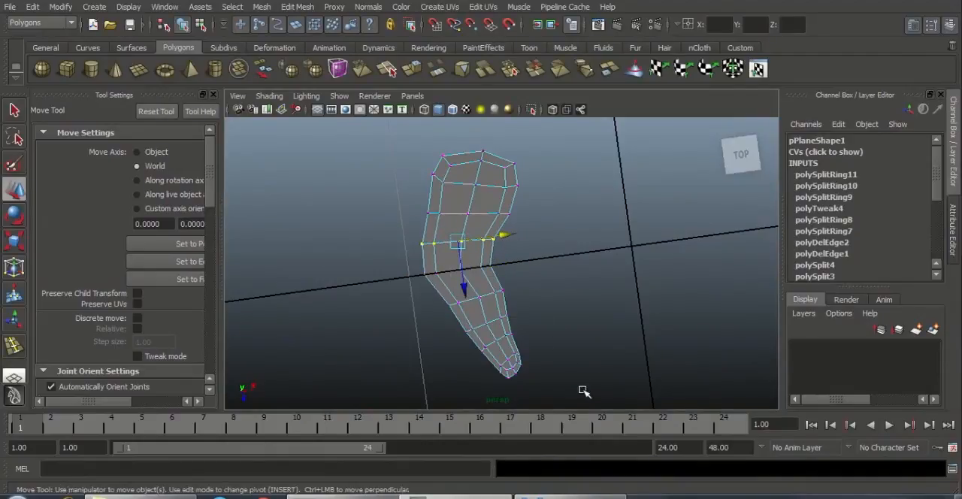
Step: Select all vertices below the grid axis and shift them toward negative X to smooth the strip's bend
left_click_drag(584, 391, 444, 284)
left_click_drag(531, 331, 520, 331)
middle_click_drag(548, 266, 550, 301, "alt")
scroll(483, 275, "up", 2)
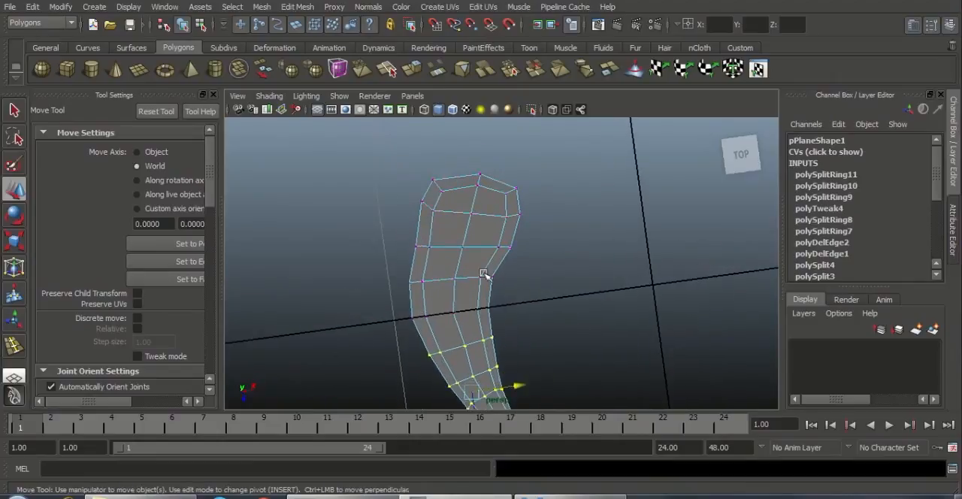
left_click_drag(531, 257, 506, 240)
left_click(559, 269)
right_click_drag(506, 284, 511, 264, "alt")
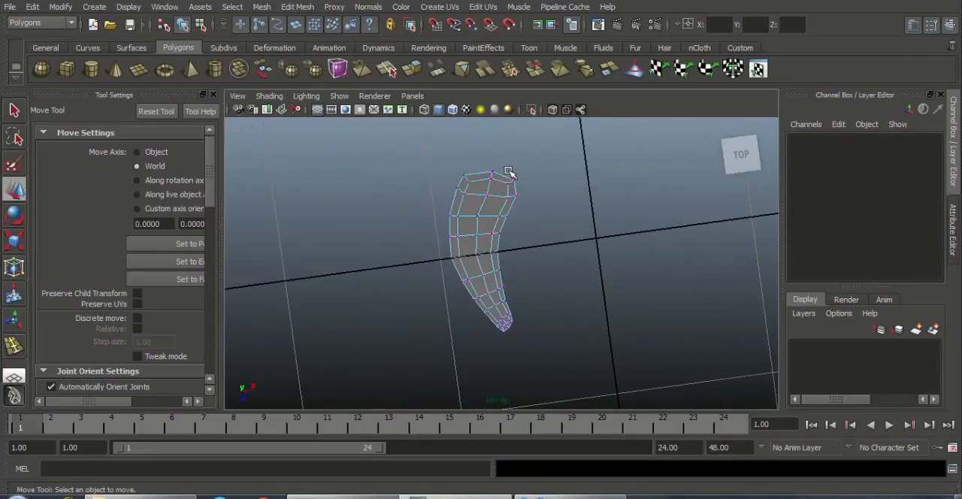
Step: Return to object selection and move the whole strip along X to a Translate X of -0.519
left_click_drag(531, 208, 491, 179, "alt")
right_click_drag(489, 177, 546, 152)
left_click_drag(564, 290, 552, 249, "alt")
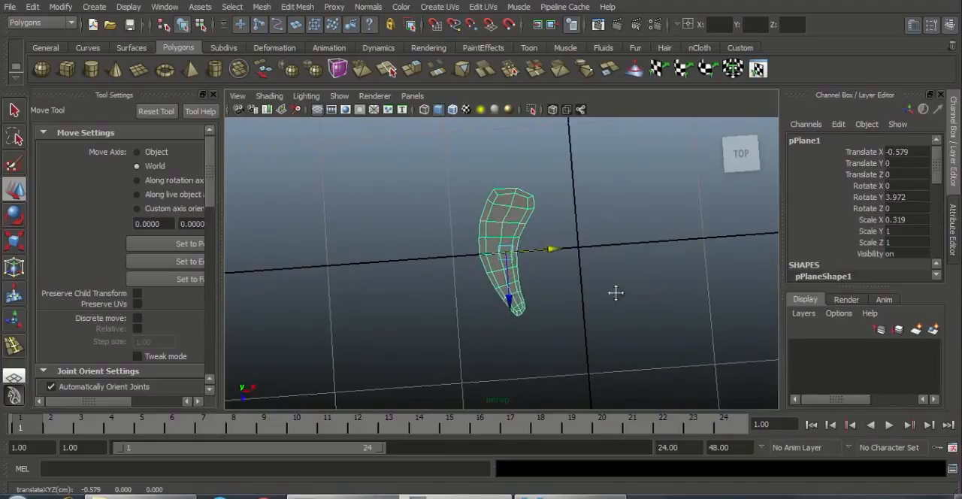
middle_click_drag(616, 292, 576, 304, "alt")
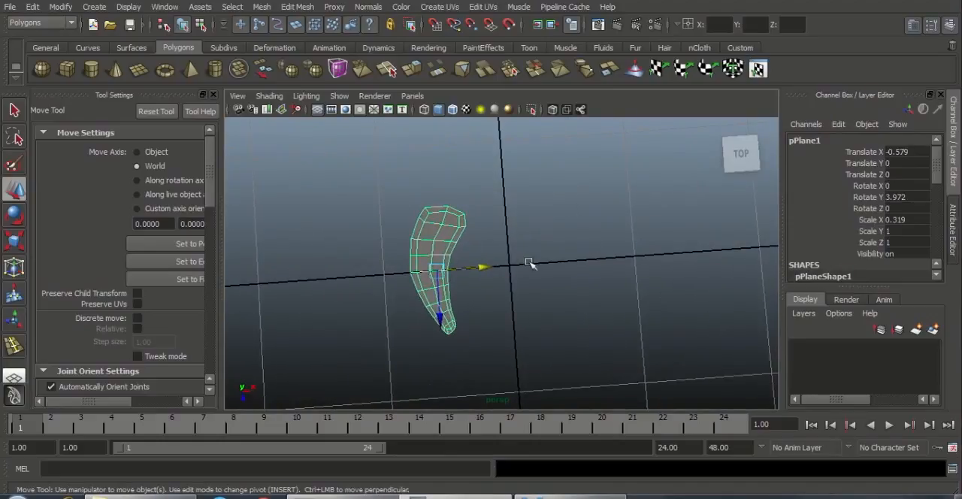
left_click_drag(478, 266, 487, 266)
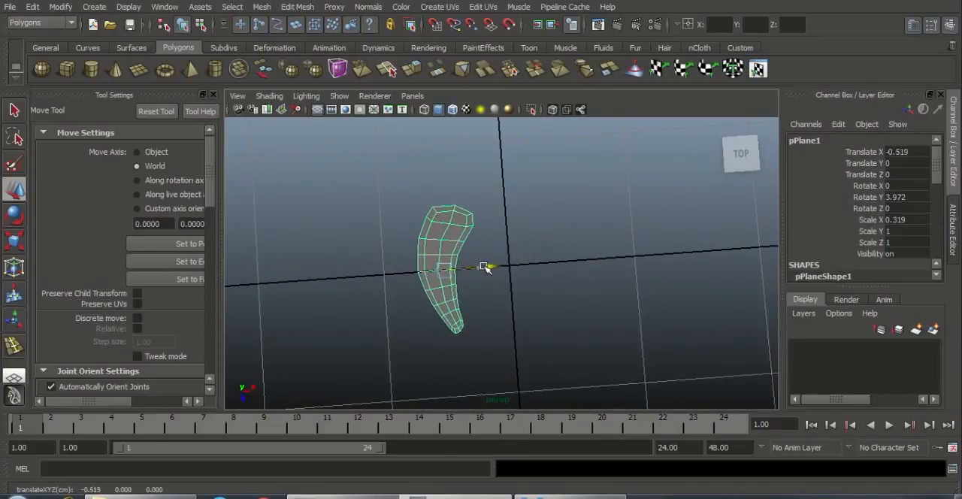
left_click(474, 275)
left_click(470, 297)
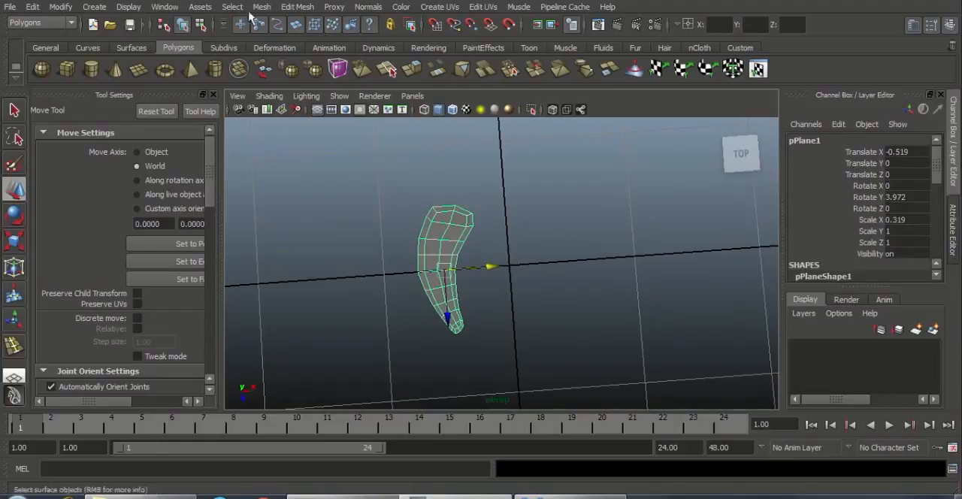
Step: Open the Outliner, duplicate pPlane1, and move the copy along X to a Translate X of 0.542
left_click(165, 7)
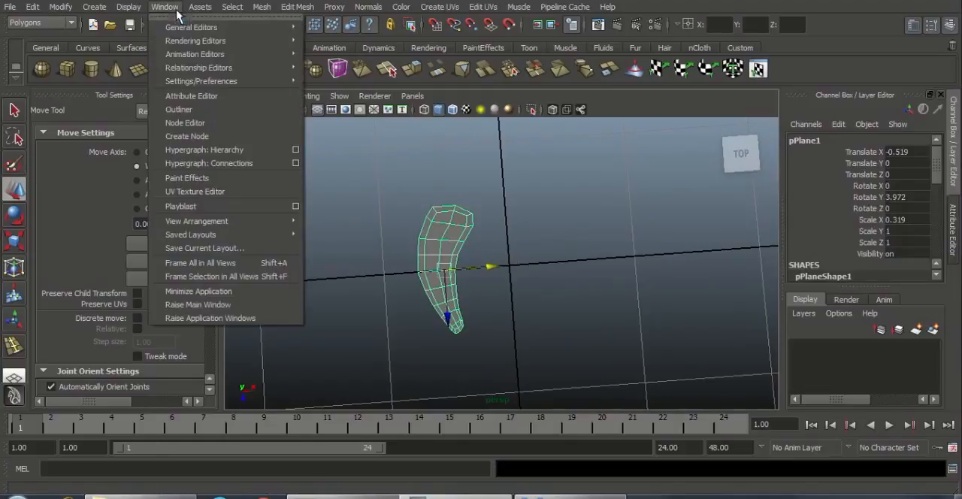
left_click(184, 109)
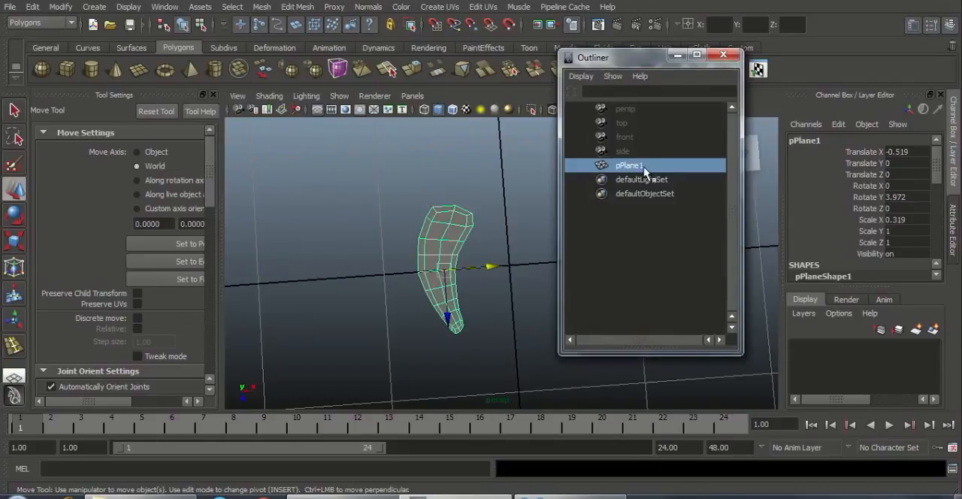
key("ctrl+d")
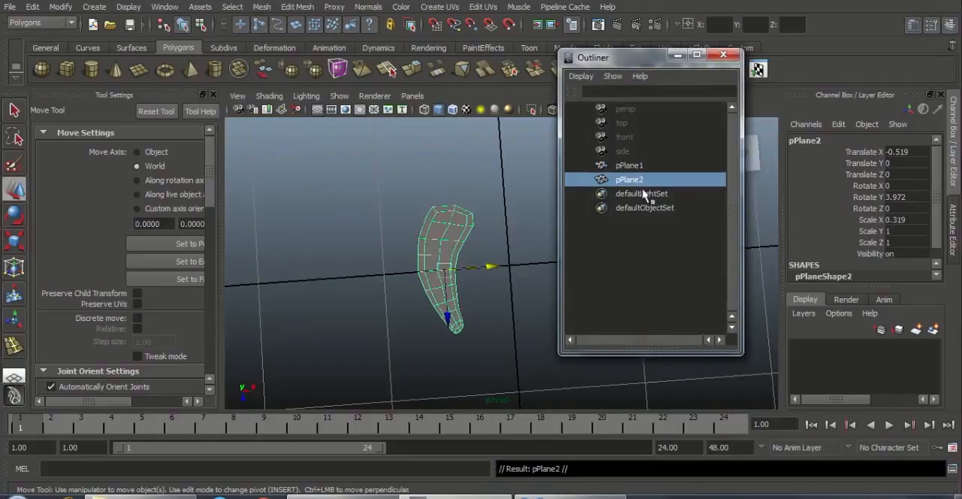
left_click_drag(488, 269, 674, 112)
left_click_drag(656, 68, 219, 77)
left_click(631, 280)
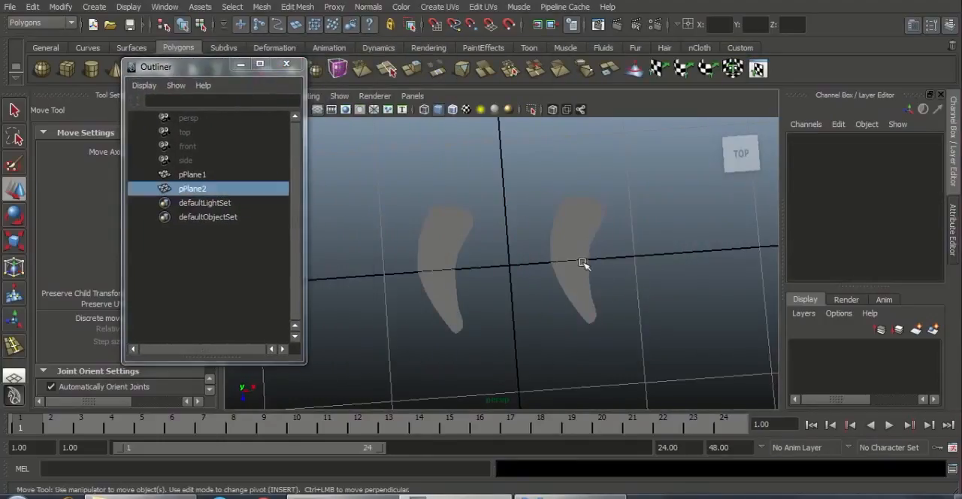
left_click(586, 263)
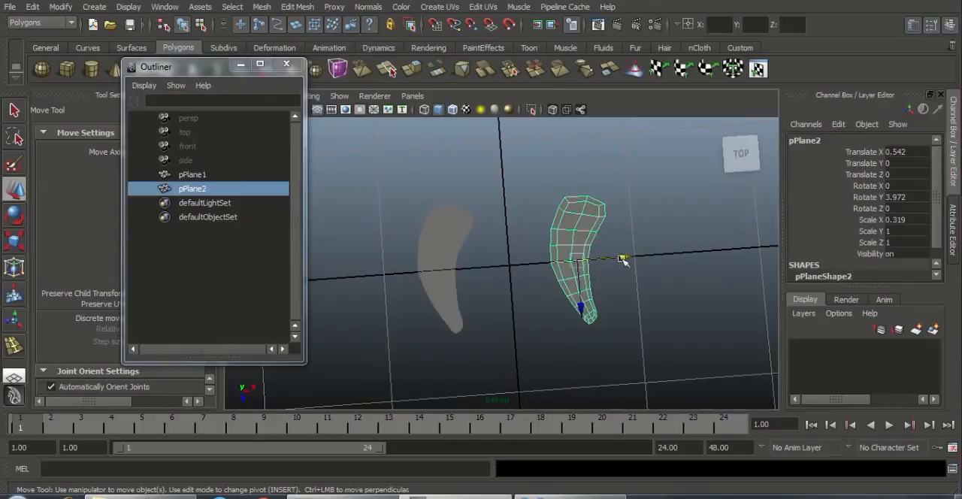
Step: Flip the duplicated strip by setting its Scale X to -0.319 and Scale Z to -1
left_click(617, 278)
left_click(579, 279)
left_click(895, 220)
key("Return")
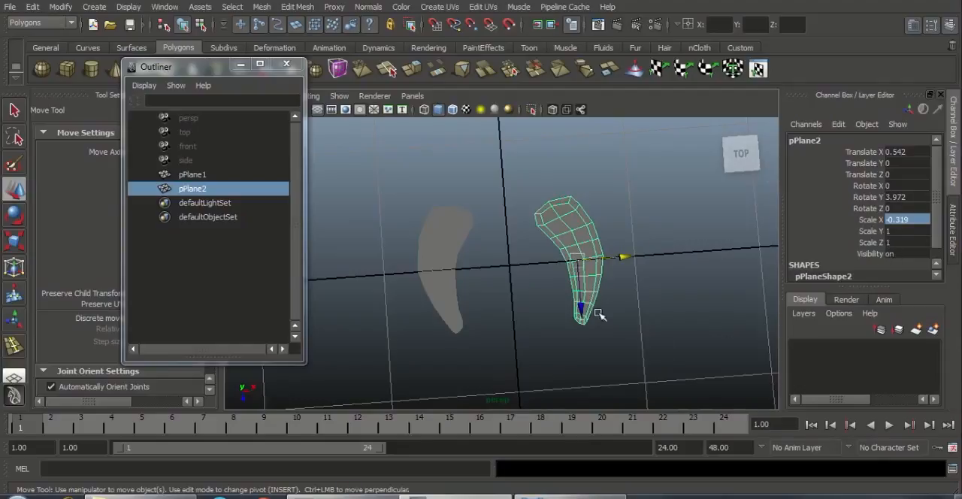
double_click(890, 242)
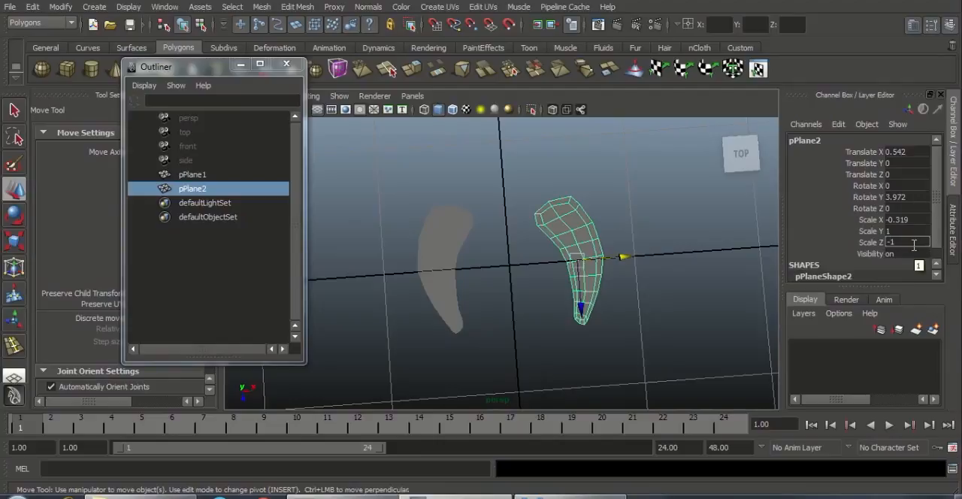
key("Return")
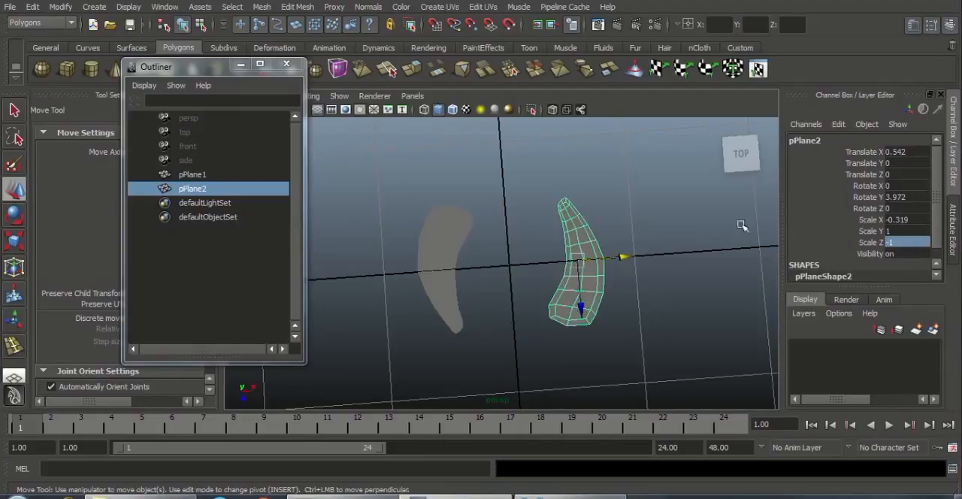
Step: Move both strips toward the vertical grid axis, with Translate X at 0.428 for pPlane2 and -0.364 for pPlane1
left_click(544, 211)
left_click(597, 284)
left_click_drag(626, 255, 605, 258)
left_click(446, 264)
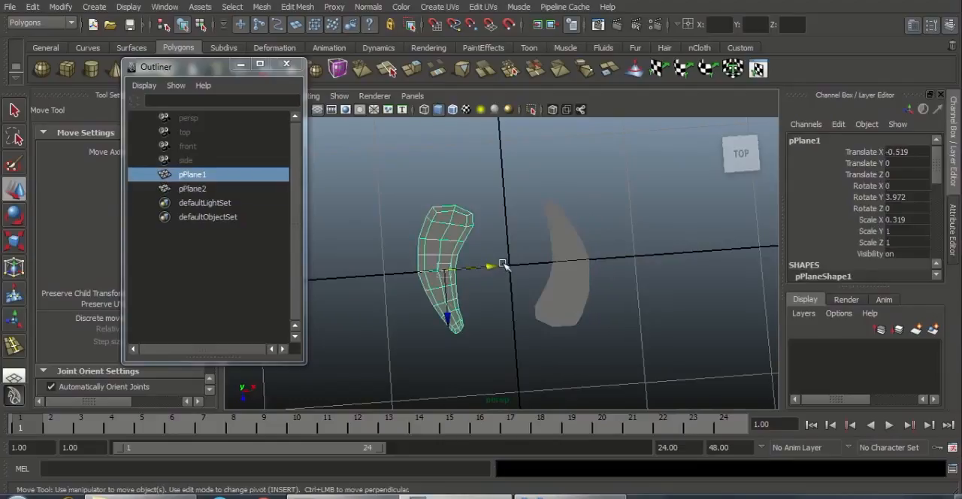
left_click_drag(503, 265, 514, 271)
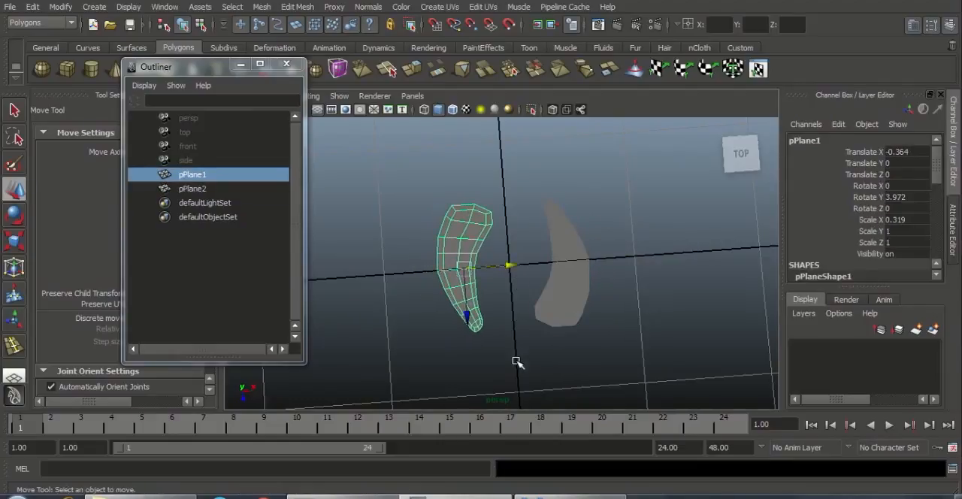
Step: Inspect the two opposed strips and compare their placement with the two holes in the reference image
left_click(515, 359)
right_click_drag(521, 327, 570, 356, "alt")
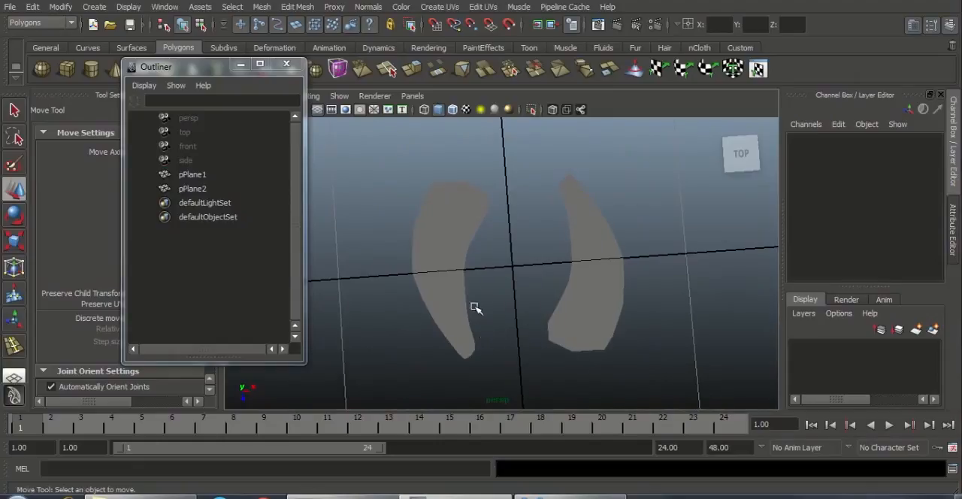
left_click(559, 327)
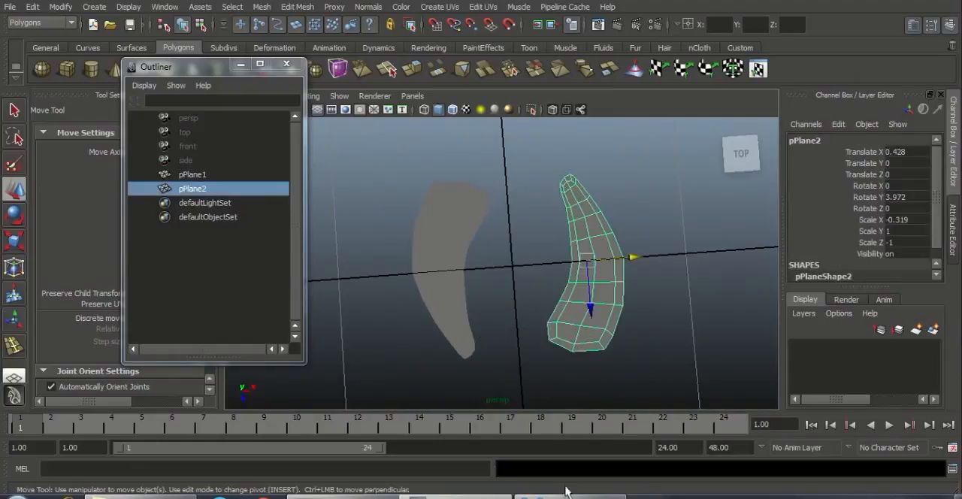
left_click(611, 496)
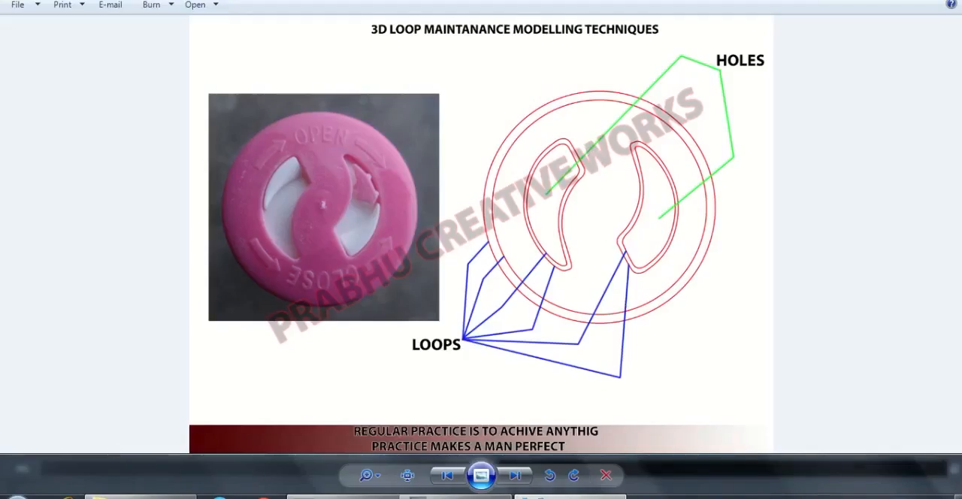
Step: Switch back to Maya and rotate the vertices at the wide upper end of pPlane1 clockwise to slant that end
left_click(606, 496)
right_click_drag(598, 346, 616, 365, "alt")
middle_click_drag(616, 366, 636, 320, "alt")
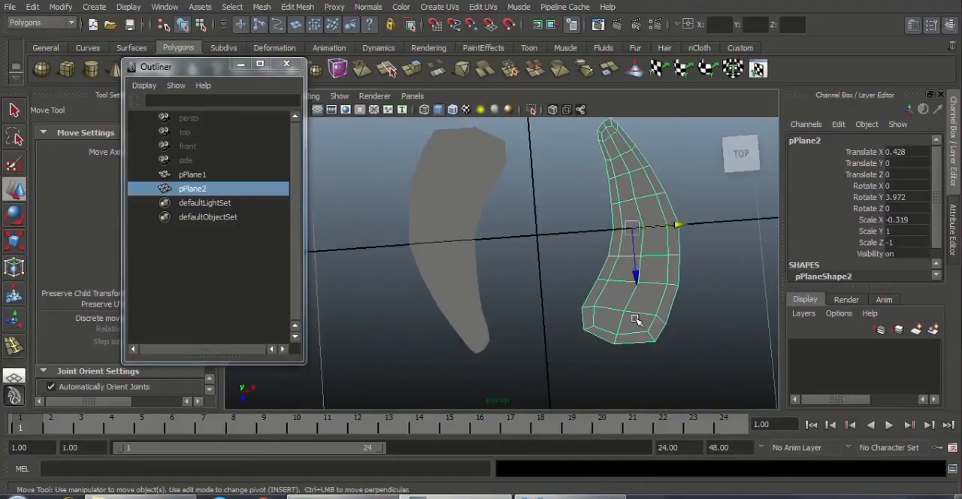
left_click_drag(485, 182, 460, 209, "alt")
left_click(460, 207)
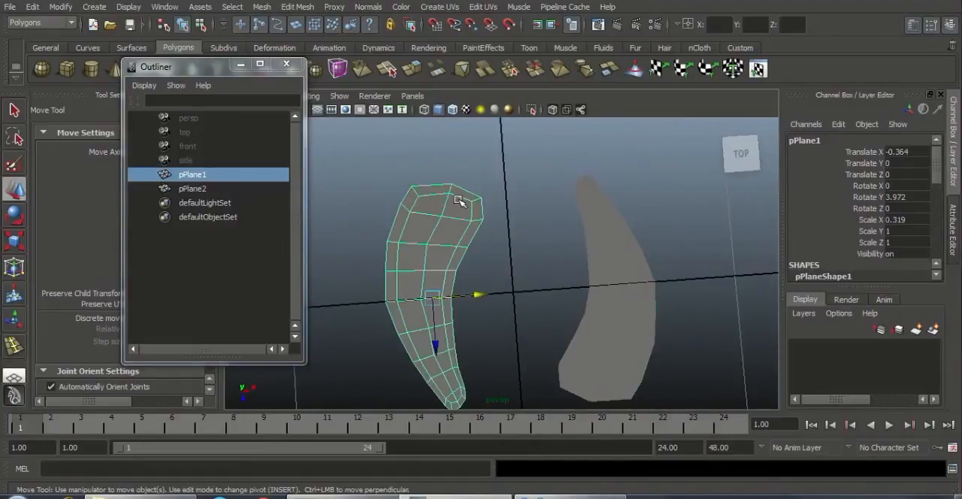
right_click_drag(459, 199, 398, 189)
left_click_drag(375, 167, 497, 234)
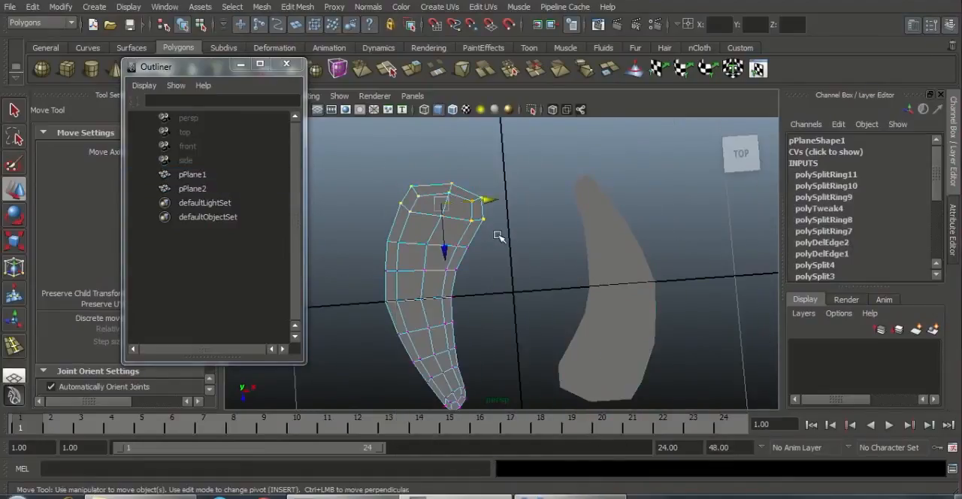
key("e")
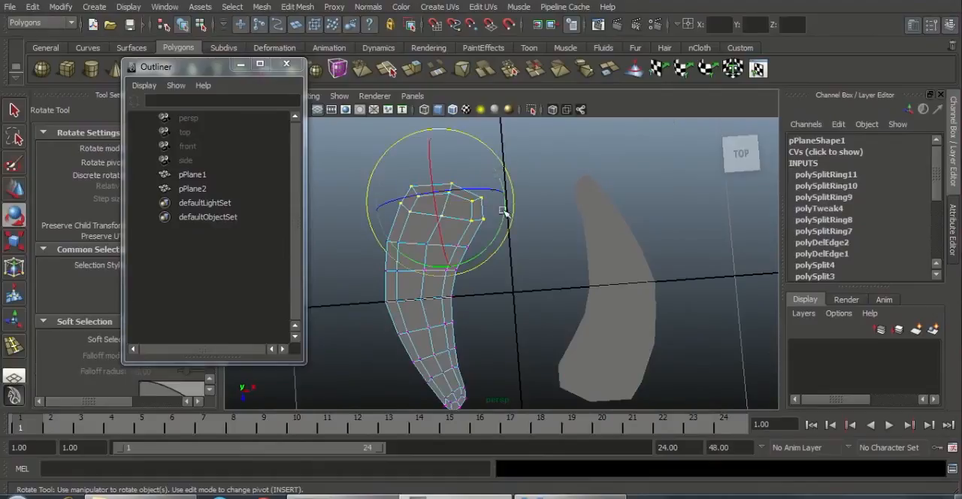
left_click_drag(502, 218, 502, 268)
key("w")
left_click(499, 251)
Step: Rotate the vertex row just below pPlane1's wide end slightly clockwise, leaving the end vertices out of the selection
scroll(436, 281, "up", 2)
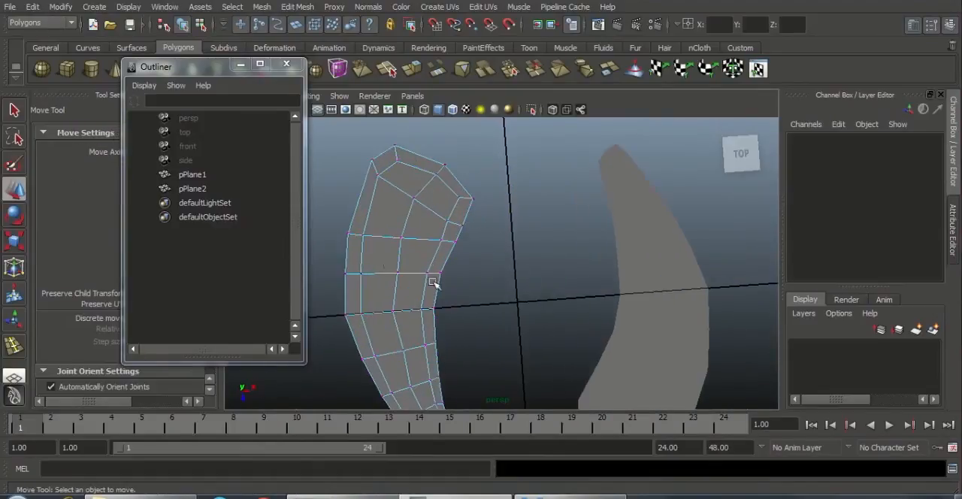
left_click_drag(330, 219, 482, 260)
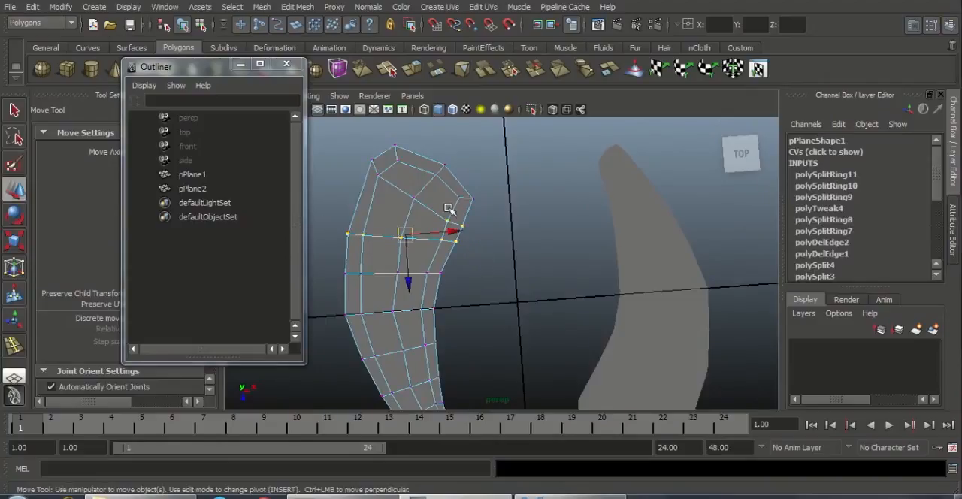
left_click_drag(438, 211, 487, 235, "ctrl")
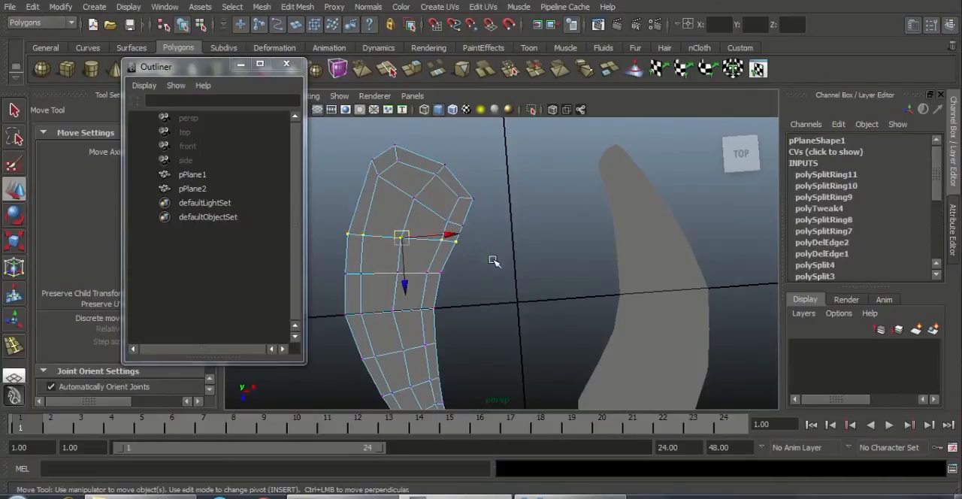
key("e")
mouse_move(455, 275)
left_mouse_down()
mouse_move(444, 294)
mouse_move(451, 286)
left_mouse_up()
left_click(505, 282)
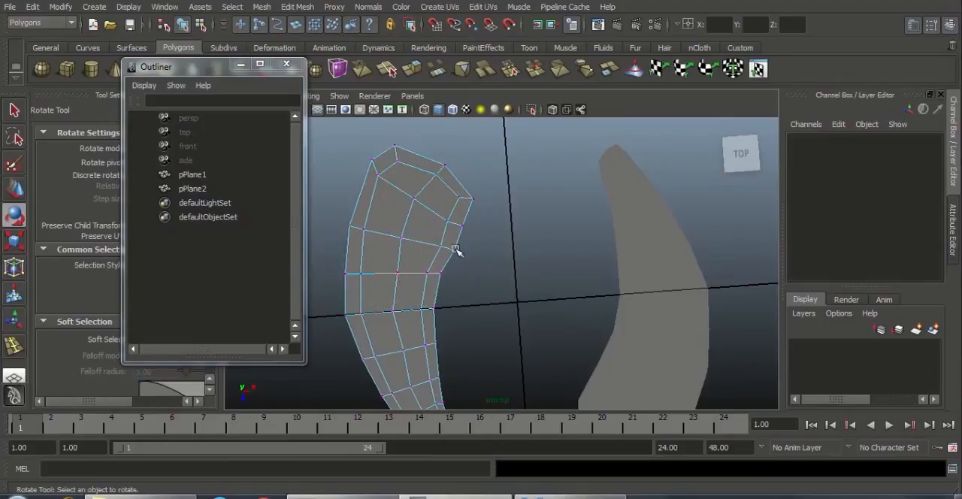
Step: Move the two inner-edge vertices of that pPlane1 row slightly inward along X to smooth the curve
left_click_drag(427, 232, 453, 263)
key("w")
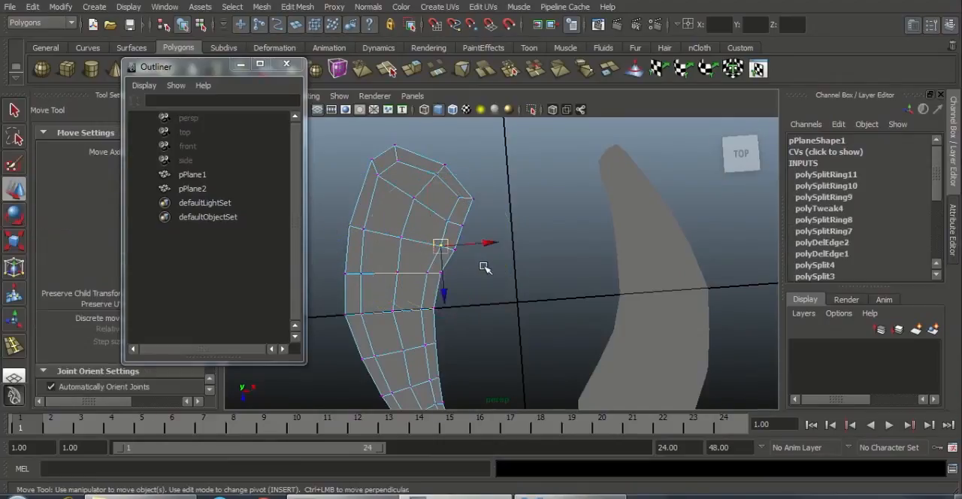
left_click(453, 249, "shift")
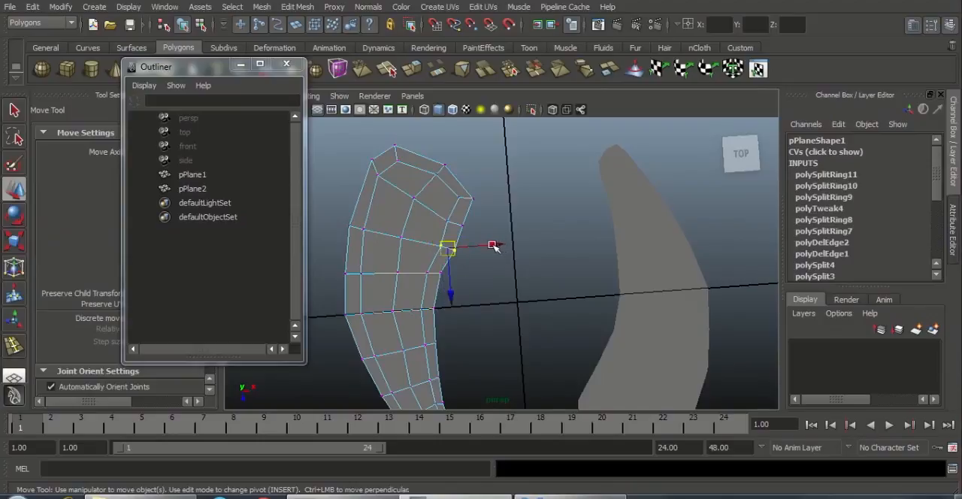
left_click_drag(492, 247, 487, 247)
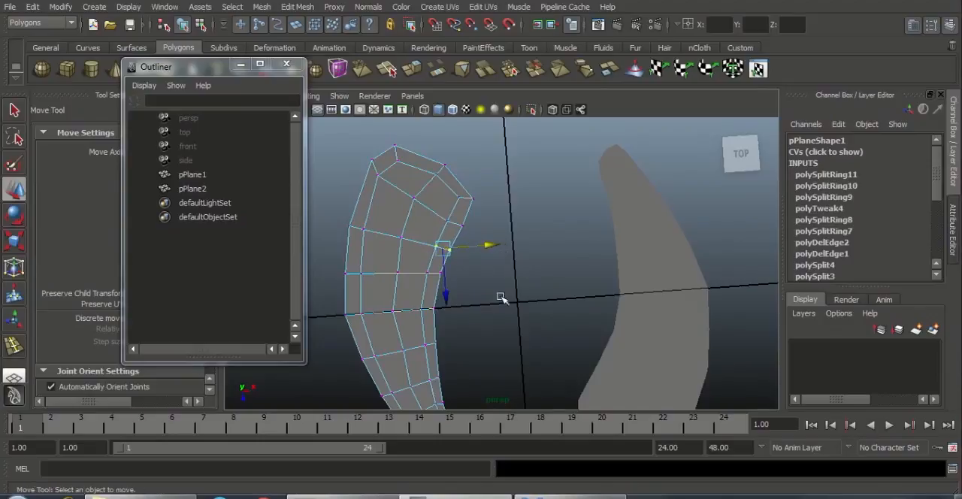
Step: Rotate the vertices at the wide lower end of pPlane2 clockwise and nudge them to match the slanted end of pPlane1
left_click_drag(501, 298, 592, 329, "alt")
left_click(652, 326)
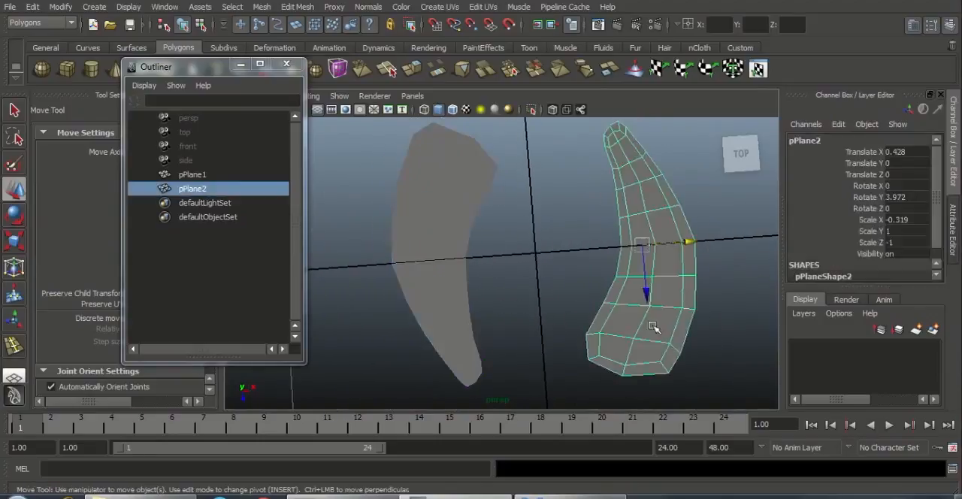
middle_click_drag(652, 326, 634, 286, "alt")
right_click_drag(592, 302, 514, 276)
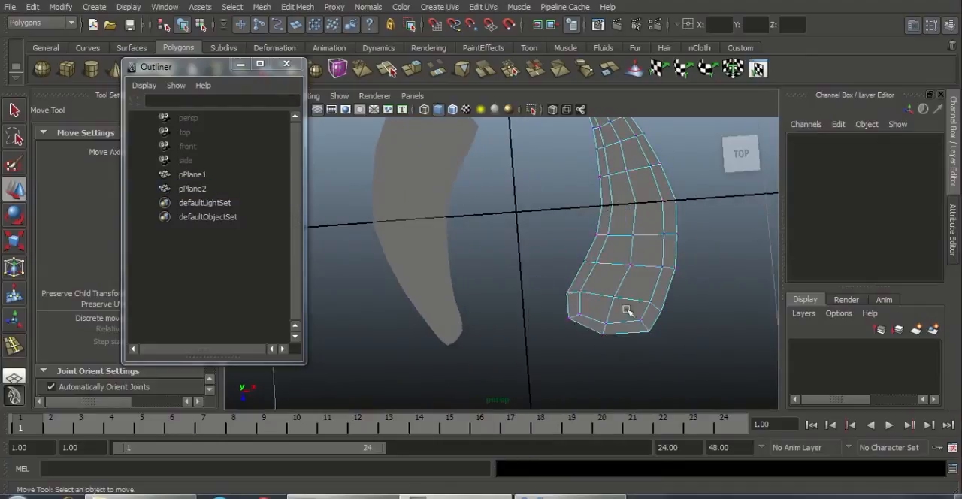
left_click_drag(626, 310, 704, 344)
key("e")
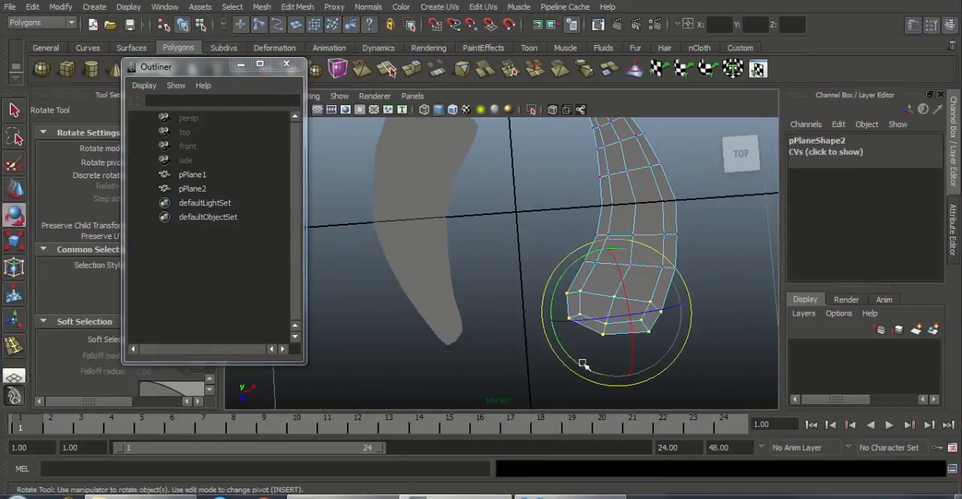
left_click_drag(574, 358, 562, 339)
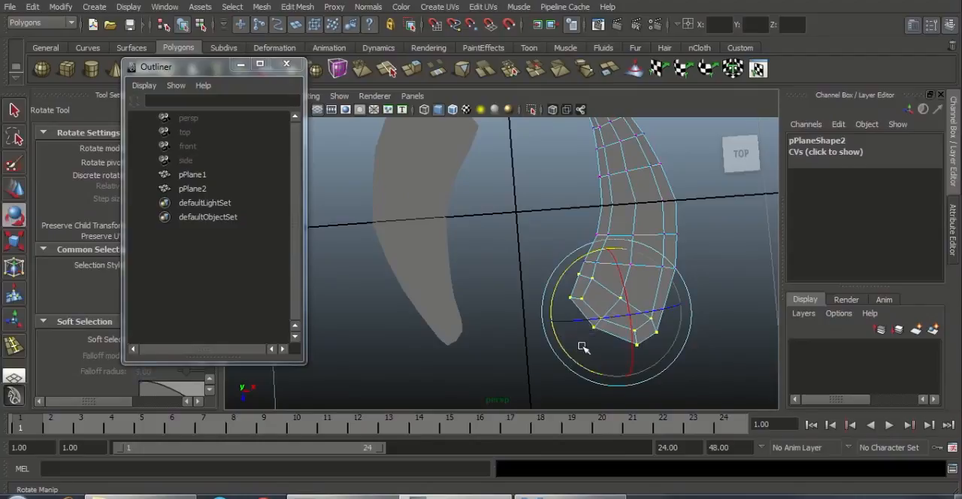
key("w")
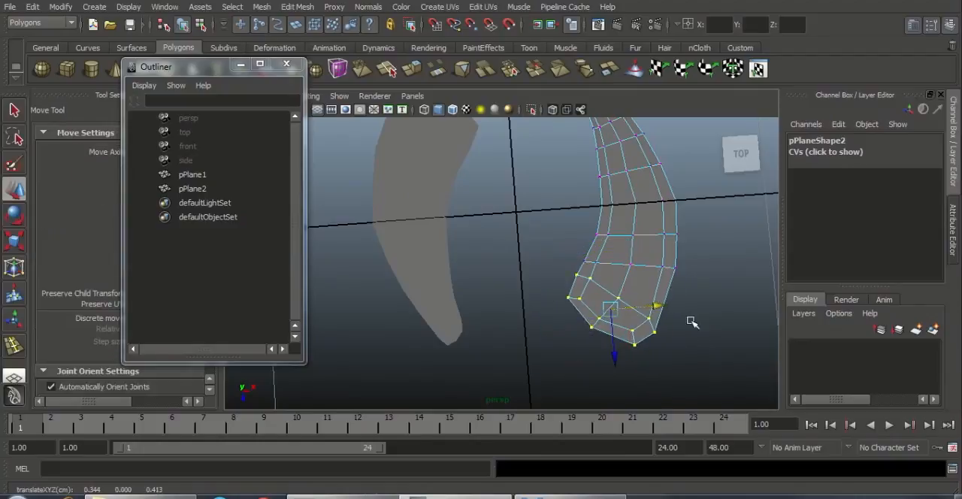
left_click(691, 322)
Step: Rotate the vertex row just above pPlane2's wide end slightly clockwise, excluding the end vertices
left_click_drag(686, 273, 687, 276)
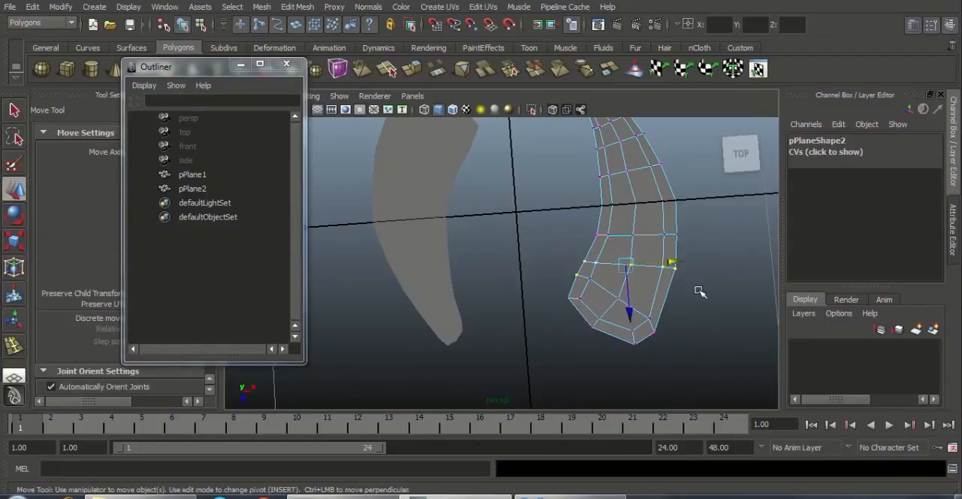
left_click_drag(566, 271, 590, 281, "ctrl")
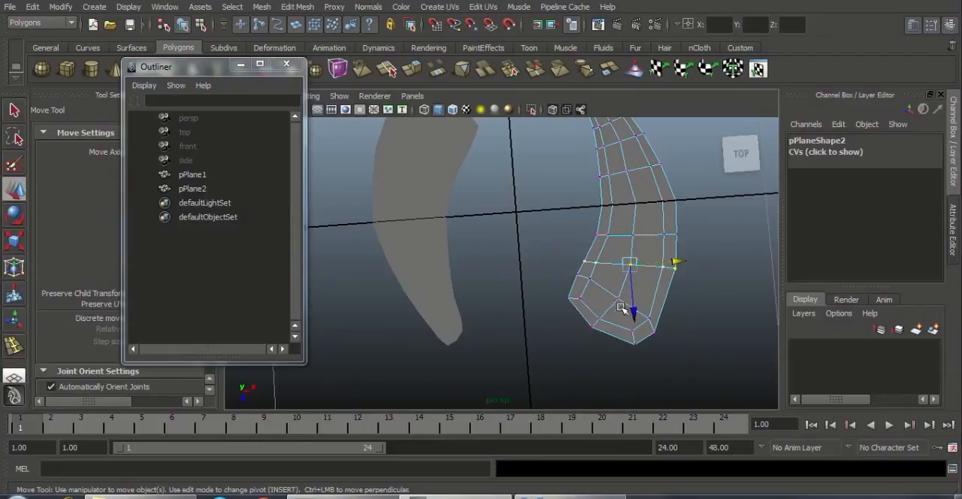
key("e")
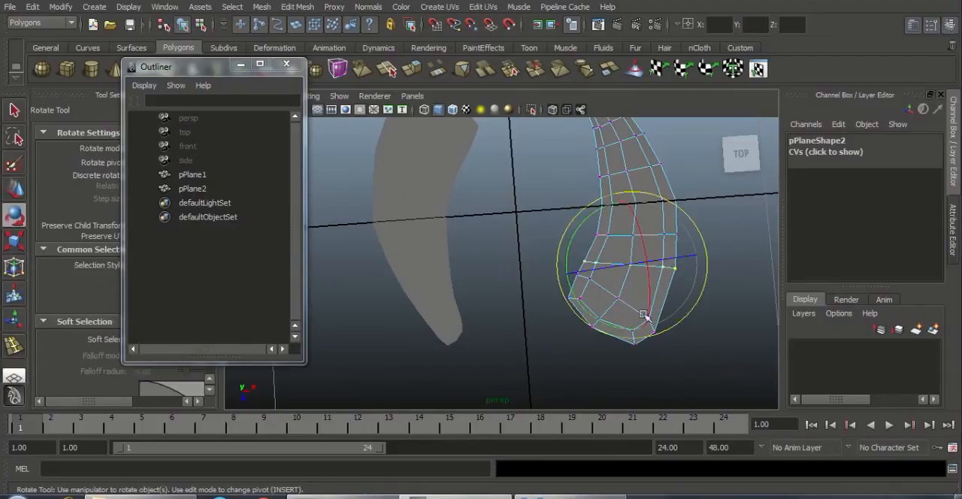
left_click_drag(575, 234, 576, 235)
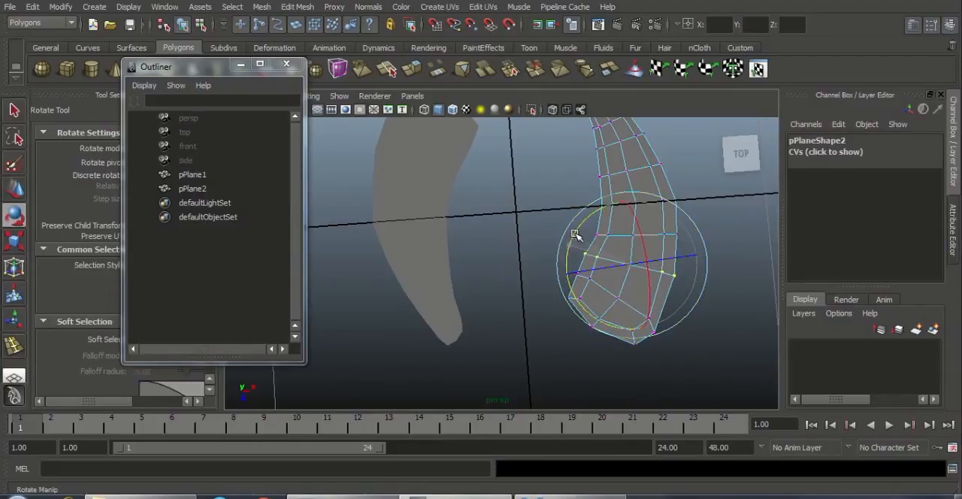
Step: Move the inner-edge vertex pair of that pPlane2 row inward and adjust the outer-edge pair to smooth the outline
key("w")
left_click(590, 254)
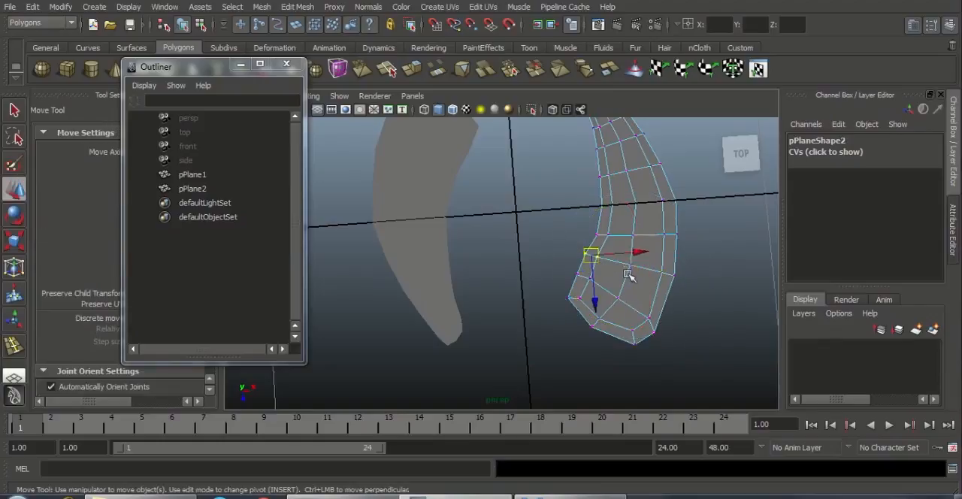
left_click_drag(591, 254, 713, 270)
left_click(667, 266)
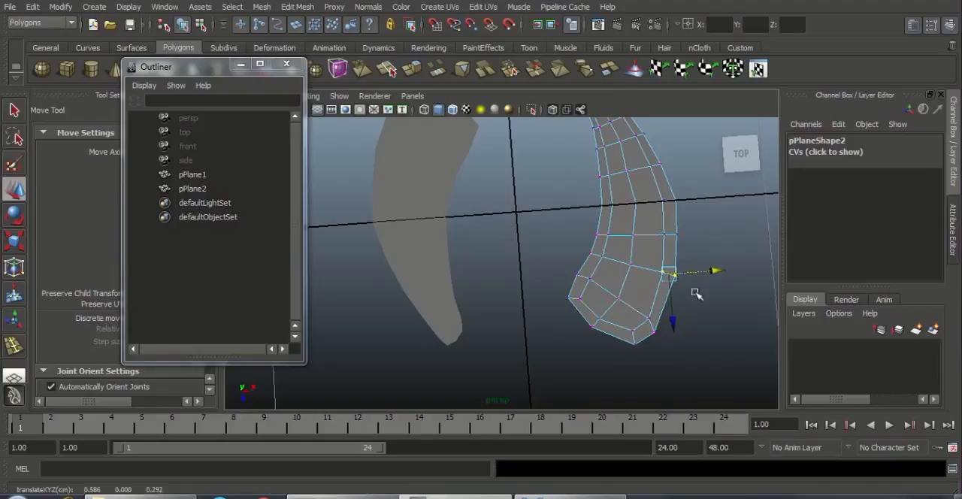
left_click(696, 292)
Step: Compare the reshaped strips with the holes in the reference image and return to pPlane2 as a whole object
scroll(620, 277, "down", 3)
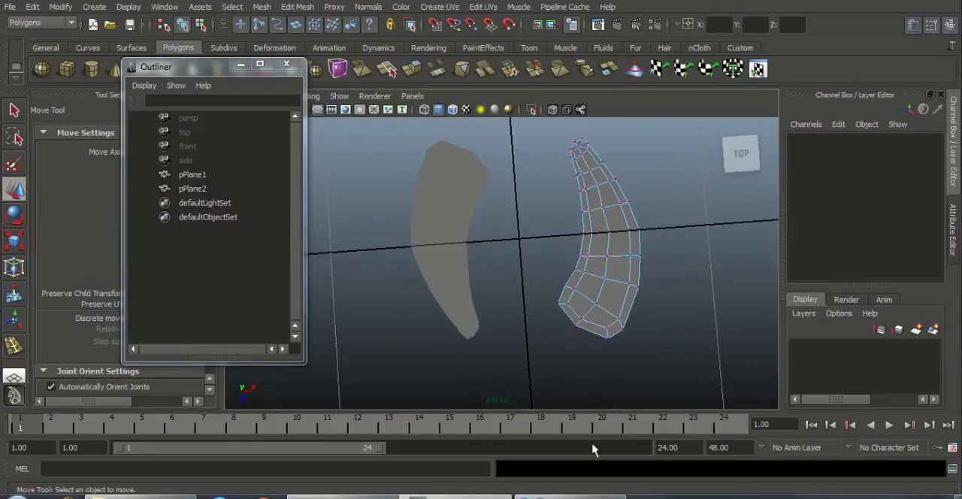
left_click(586, 496)
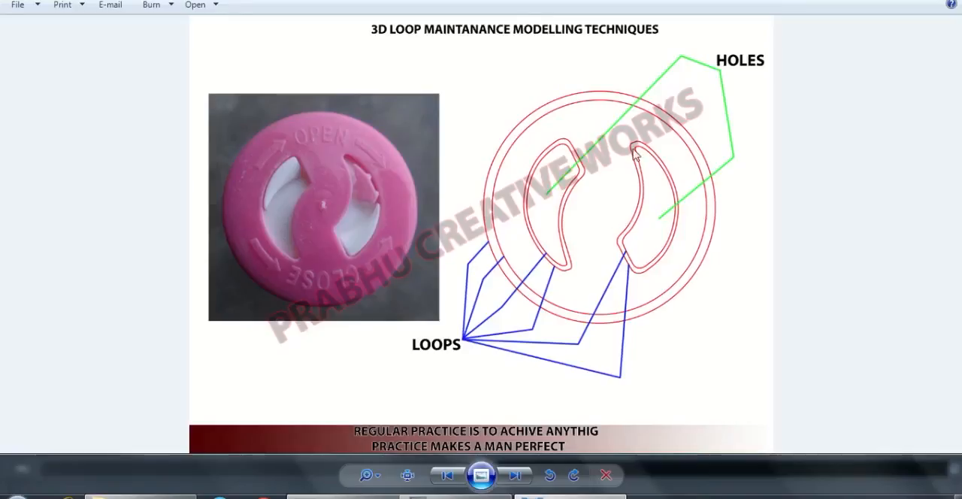
left_click(574, 496)
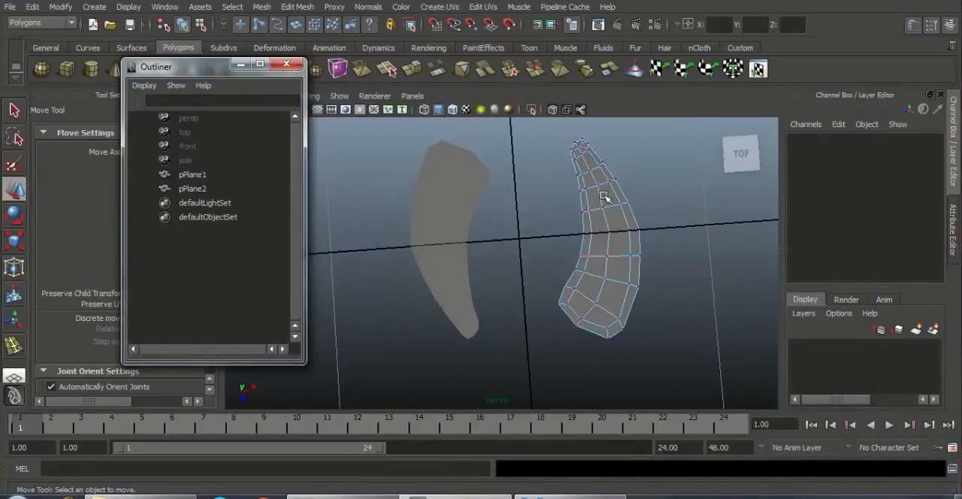
right_click_drag(606, 196, 645, 182)
left_click(608, 215)
left_click_drag(441, 253, 554, 316, "alt")
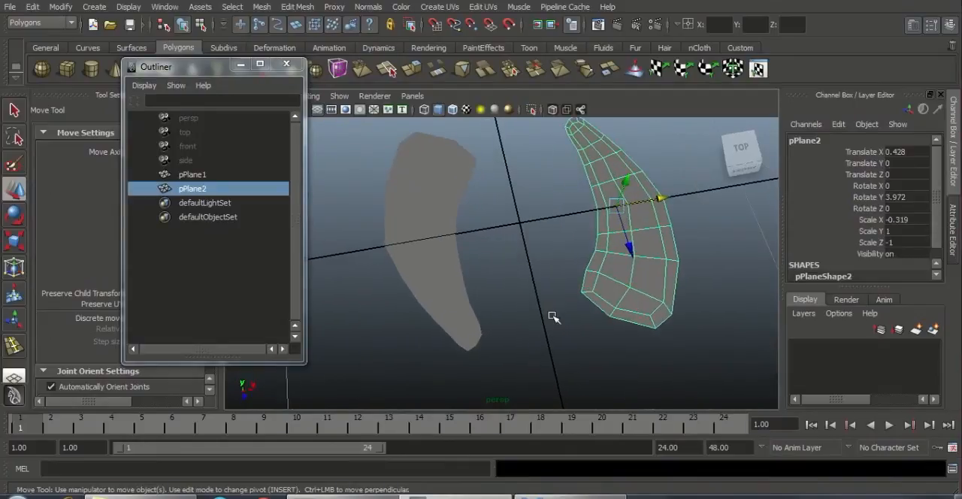
Step: Close the Outliner and turn off Two Sided Lighting for the perspective view
left_click(286, 64)
left_click(214, 96)
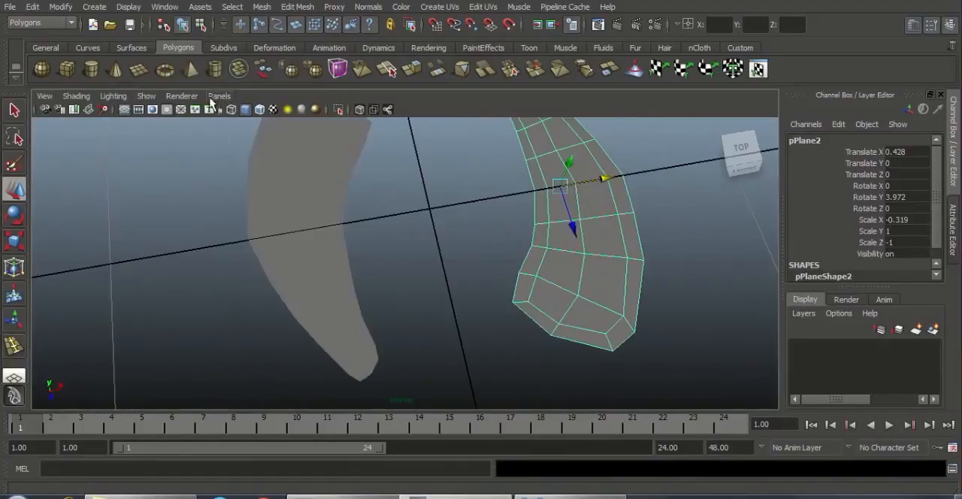
left_click(112, 96)
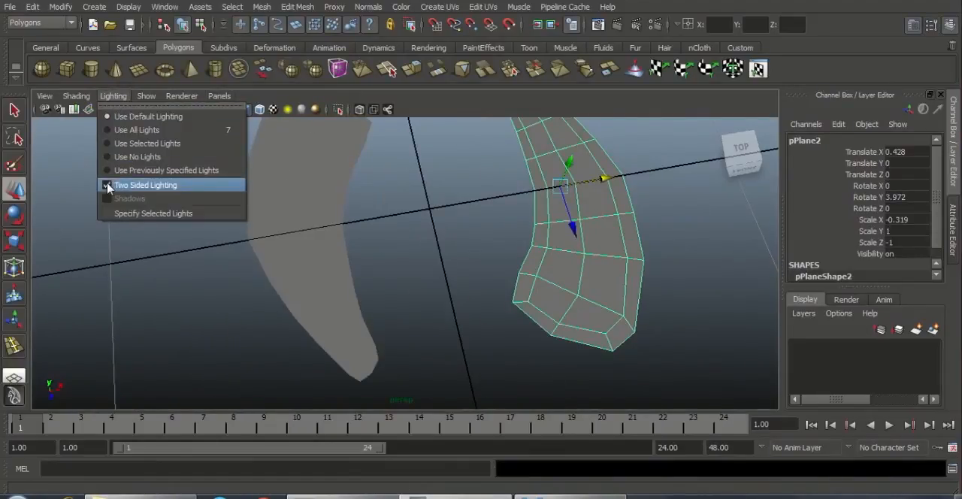
left_click(108, 187)
left_click(232, 271)
left_click_drag(233, 271, 404, 273, "alt")
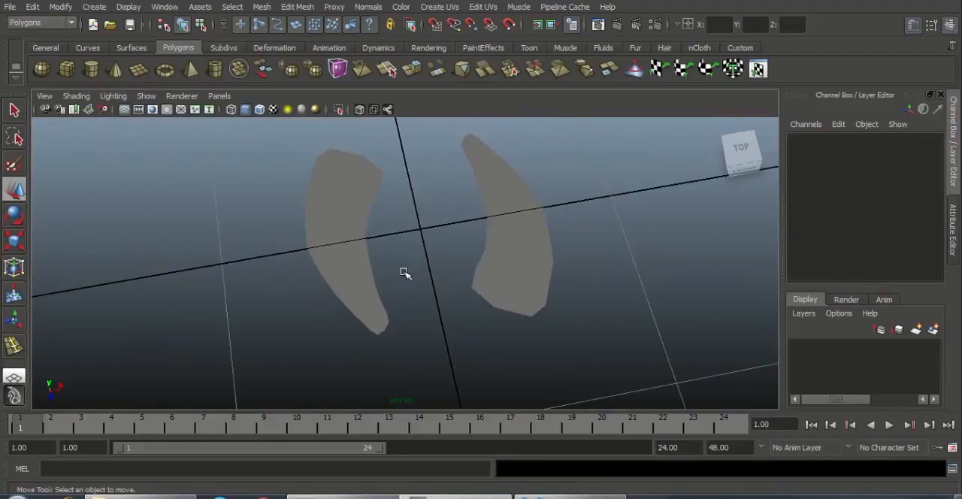
Step: Reverse the normals of pPlane2
left_click(508, 260)
left_click_drag(496, 368, 499, 295, "alt")
left_click(369, 7)
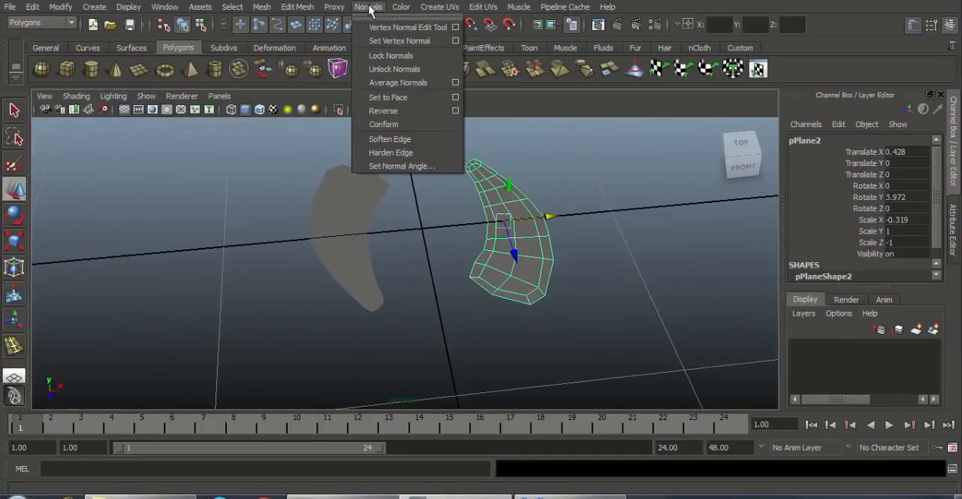
left_click(383, 110)
left_click(466, 287)
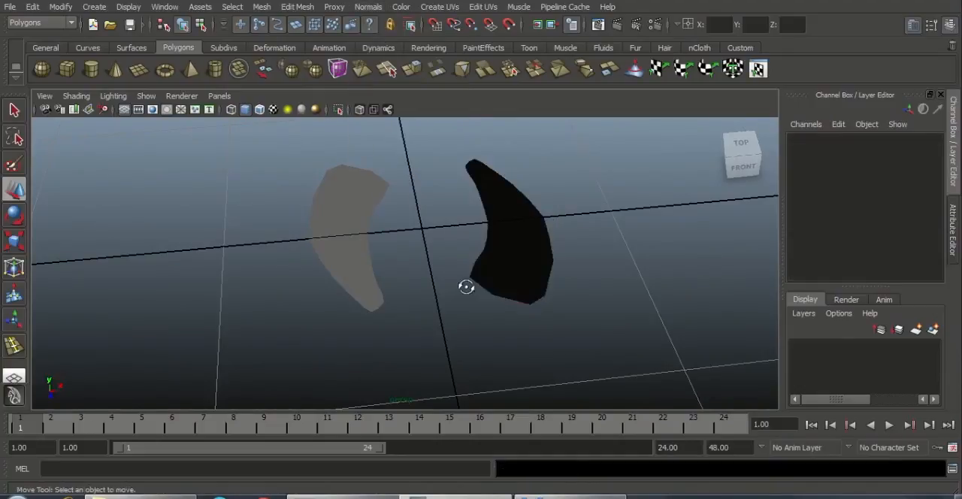
Step: Reverse pPlane2's normals a second time so they face the same way as those of pPlane1
left_click_drag(466, 287, 508, 263, "alt")
left_click(508, 211)
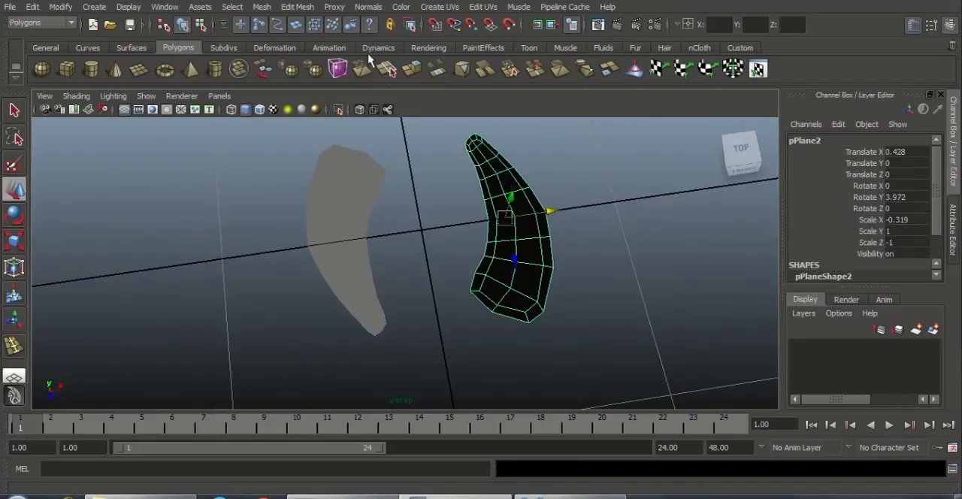
left_click(368, 7)
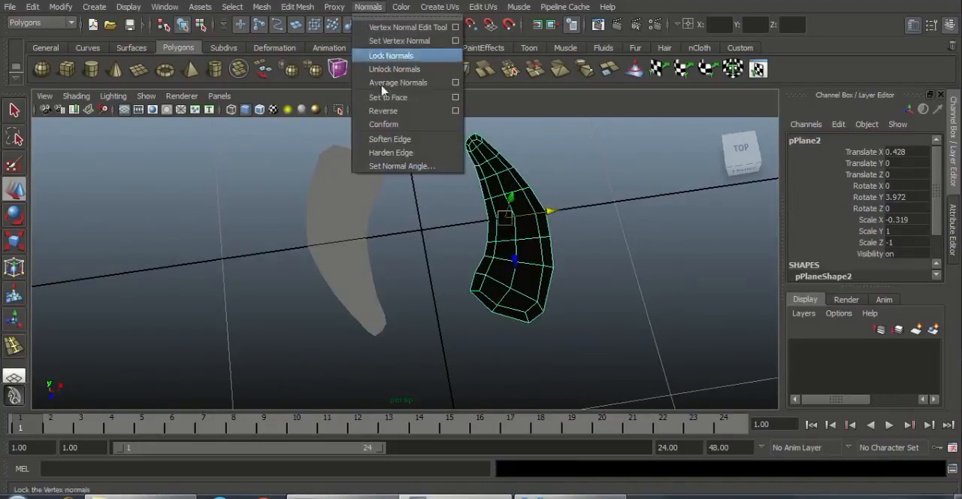
left_click(384, 111)
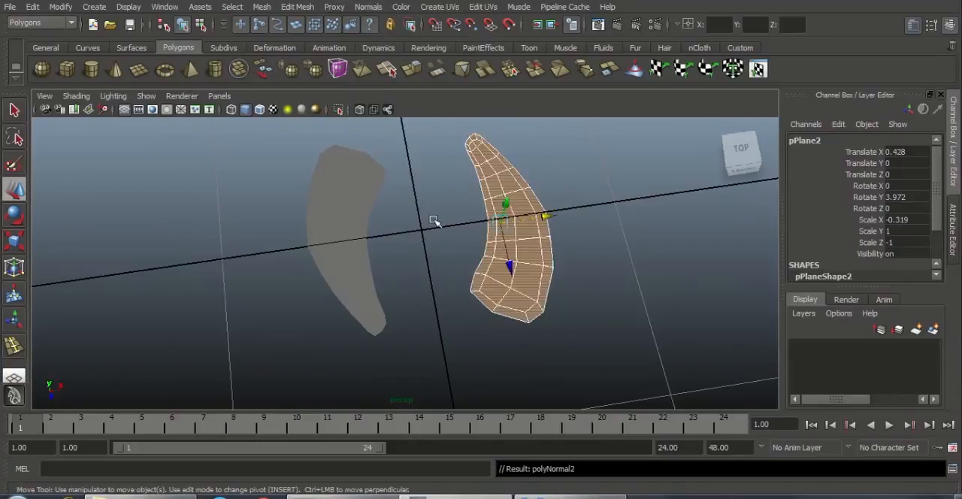
left_click(436, 217)
left_click(353, 221)
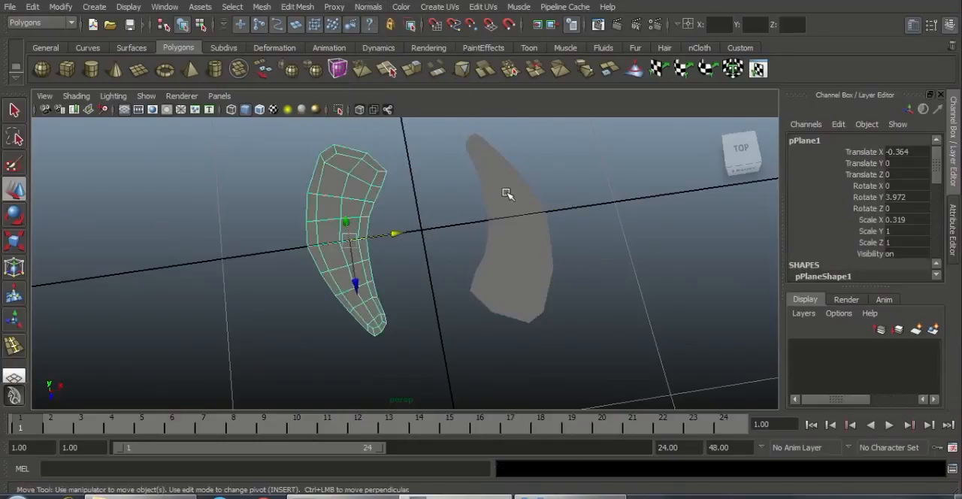
Step: Examine both hole strips from above and below to compare the direction of their normals
left_click(507, 197)
left_click(362, 200)
left_click(510, 209)
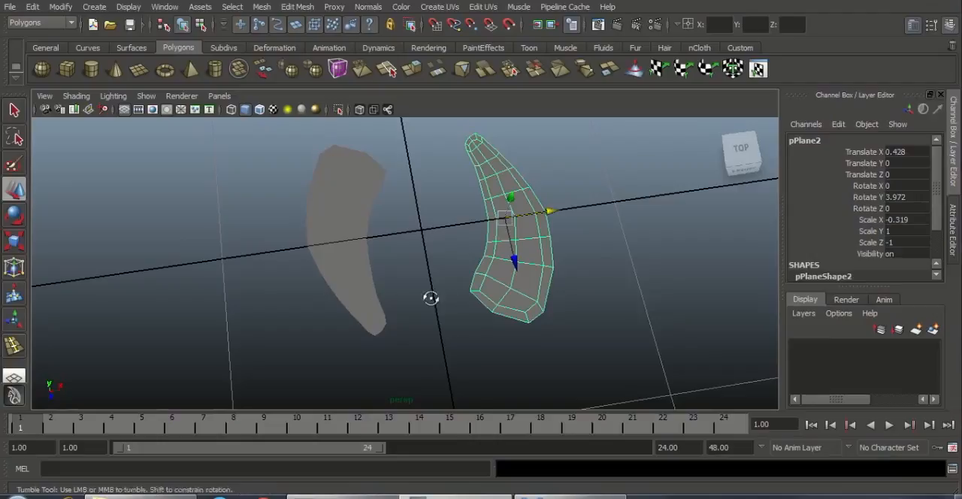
left_click_drag(431, 298, 463, 152, "alt")
left_click(592, 253)
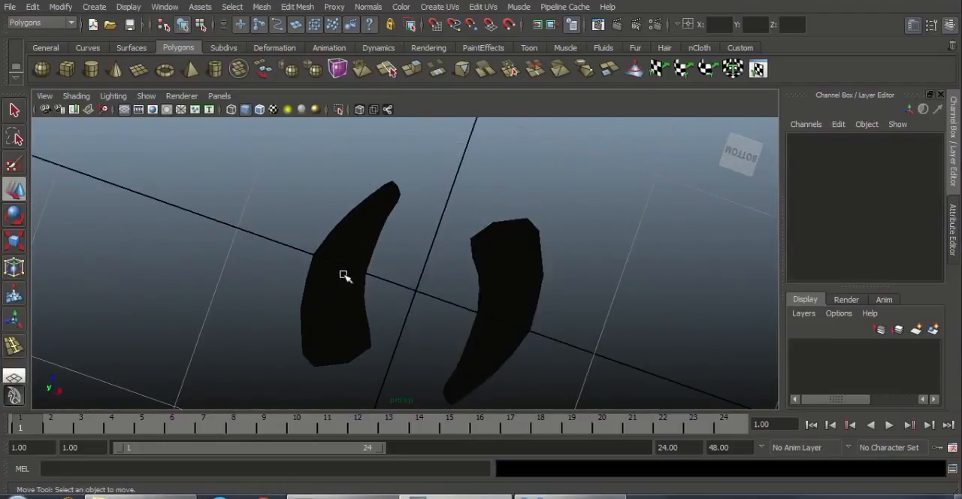
left_click(344, 276)
left_click(481, 304)
left_click_drag(603, 266, 538, 335, "alt")
left_click(590, 336)
left_click(510, 274)
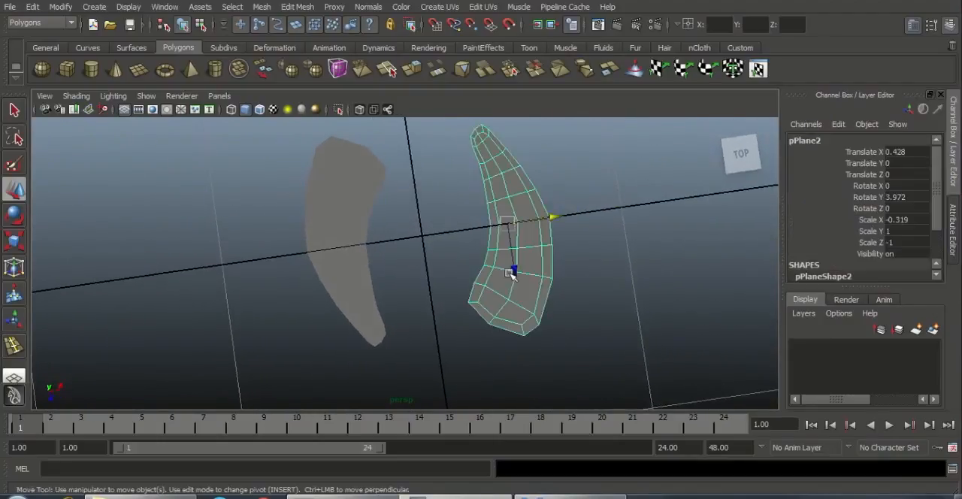
Step: Combine the two hole strips pPlane1 and pPlane2 into a single polygon mesh
left_click(359, 250)
left_click(531, 228, "shift")
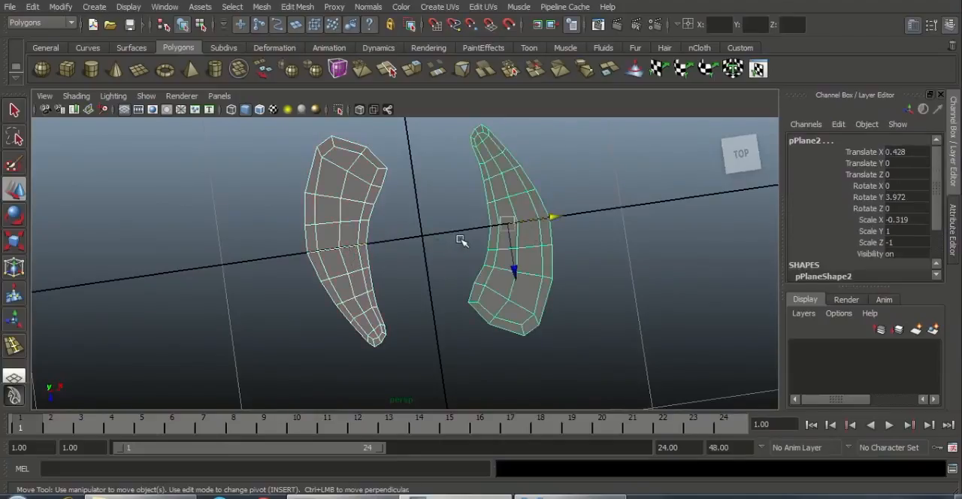
middle_click_drag(489, 224, 495, 222, "alt")
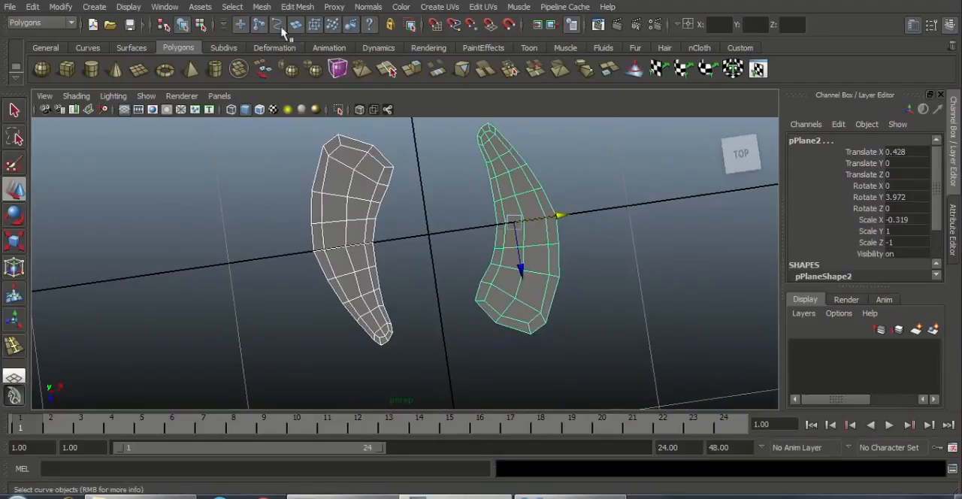
left_click(415, 213)
left_click(335, 213)
left_click(526, 200, "shift")
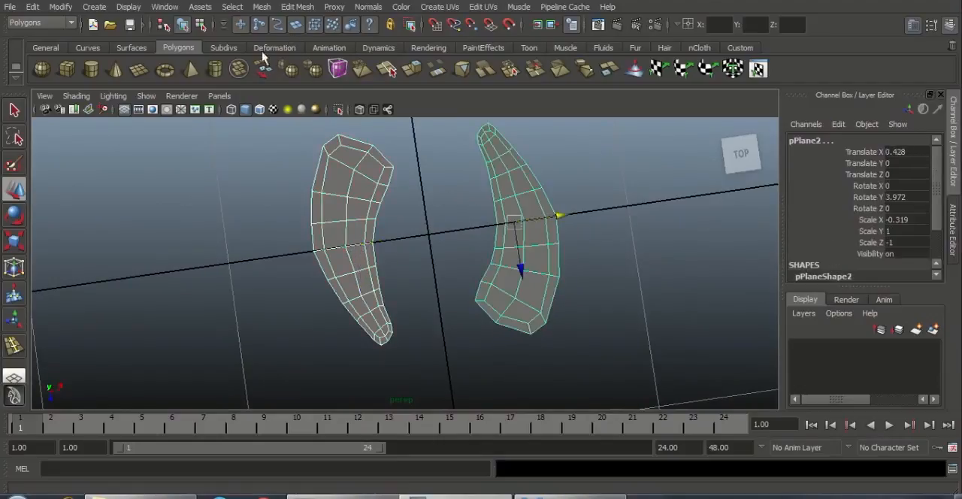
left_click(262, 7)
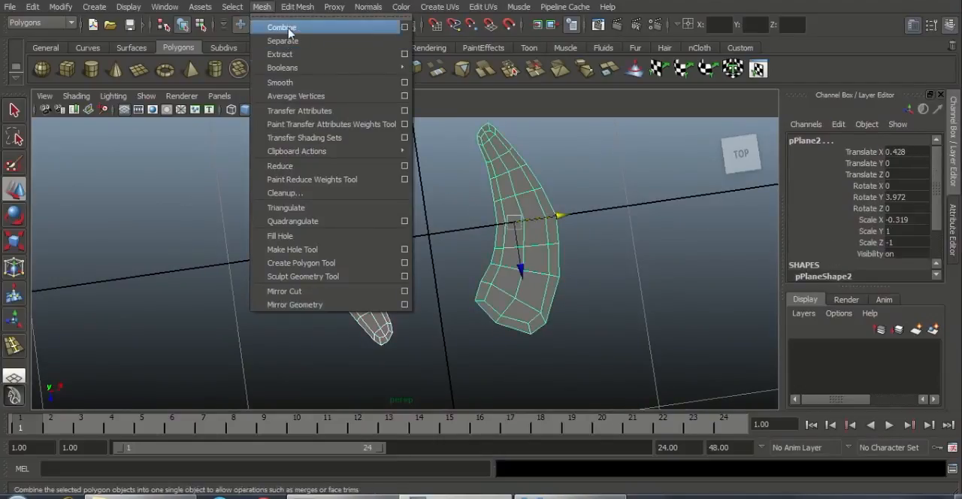
left_click(290, 31)
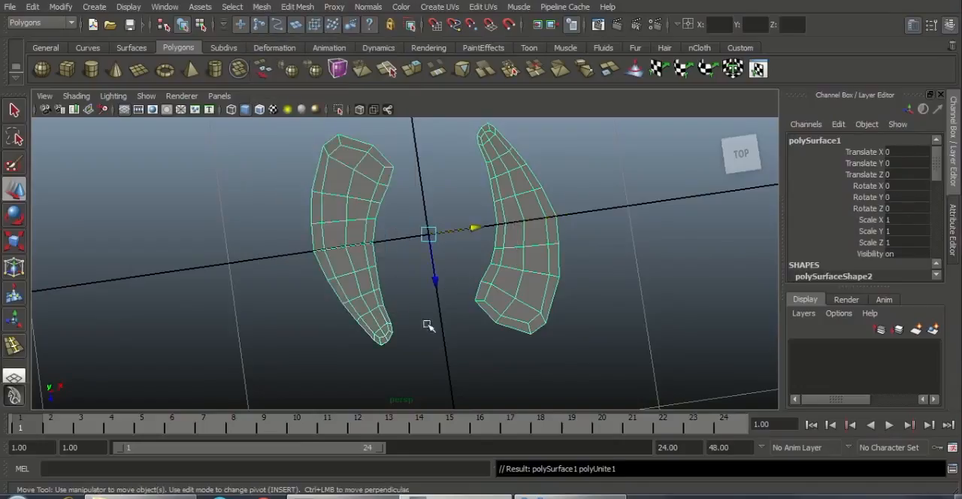
Step: Select the inner border edges of the pPlane1 strip, from its wide end down to its narrow tip
left_click_drag(403, 325, 416, 308, "alt")
right_click_drag(418, 311, 439, 342, "alt")
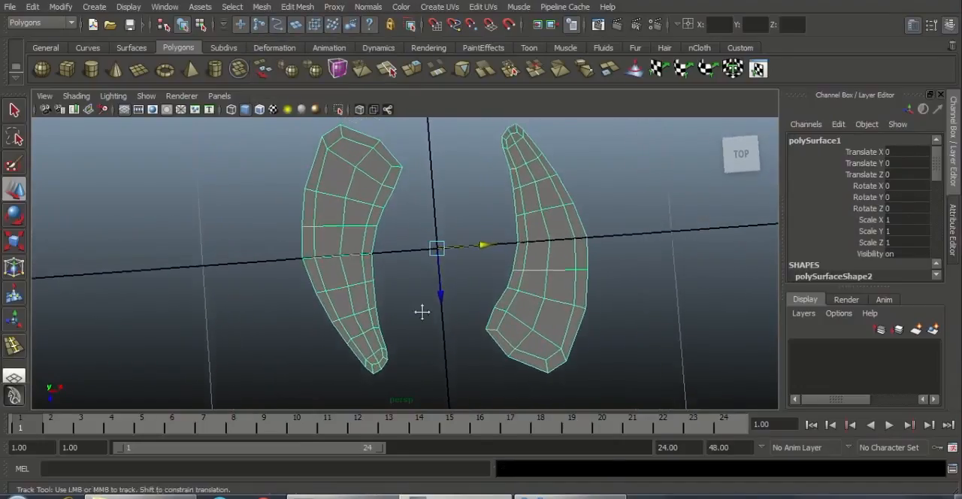
middle_click_drag(421, 311, 415, 357, "alt")
right_click_drag(415, 358, 459, 313, "alt")
left_click(446, 224)
right_click_drag(415, 246, 433, 272, "alt")
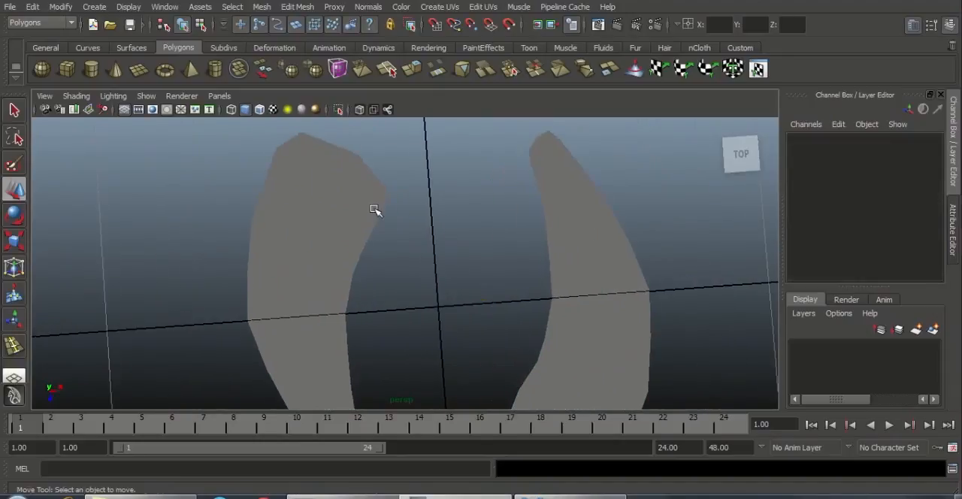
left_click(373, 210)
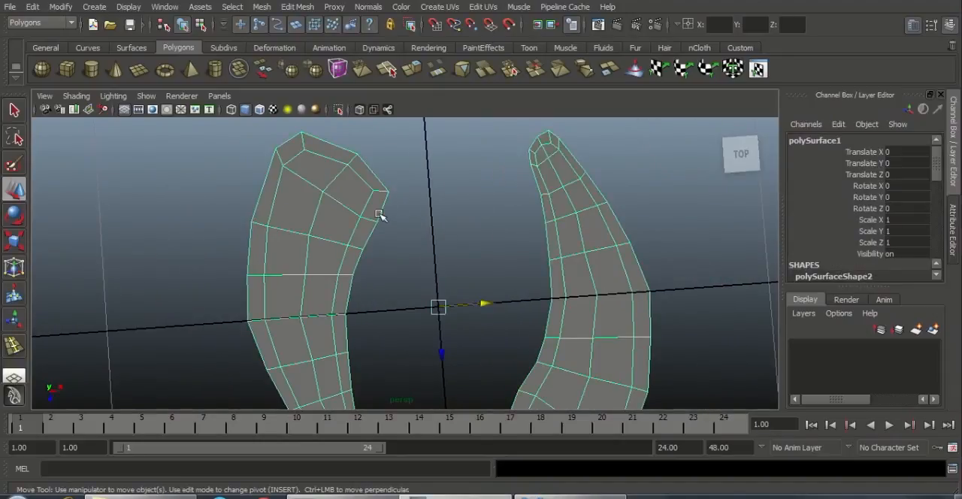
middle_click_drag(381, 214, 424, 183, "alt")
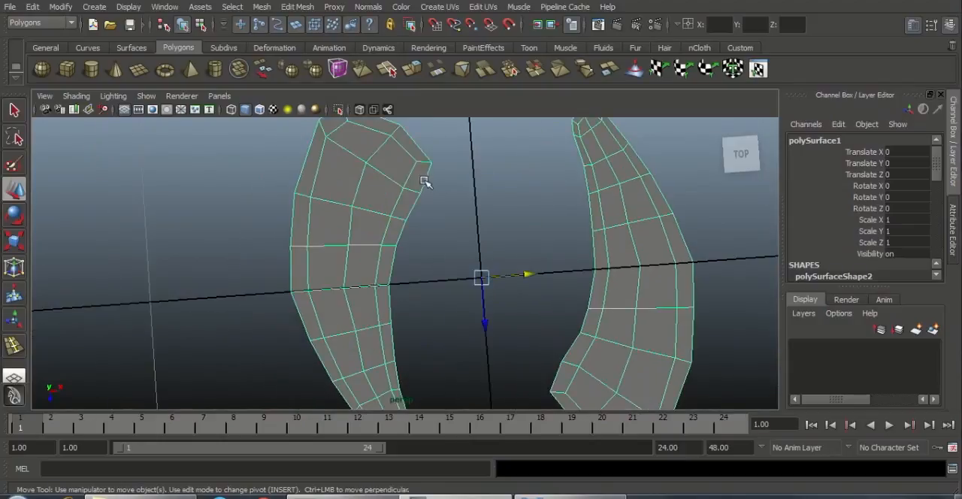
right_click_drag(424, 181, 426, 154)
left_click(422, 184)
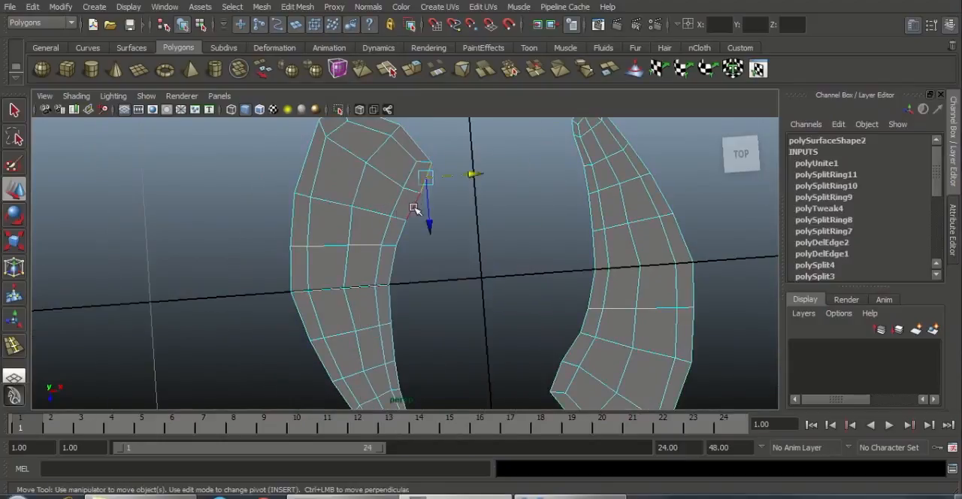
left_click(396, 237, "shift")
left_click(391, 259, "shift")
middle_click_drag(465, 294, 478, 242, "alt")
left_click(404, 256, "shift")
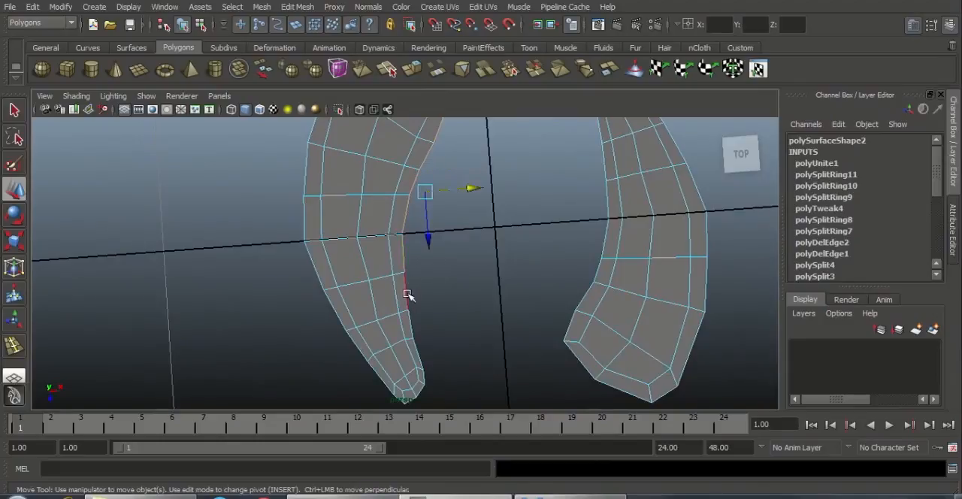
left_click(408, 294, "shift")
left_click(412, 330, "shift")
left_click(420, 358, "shift")
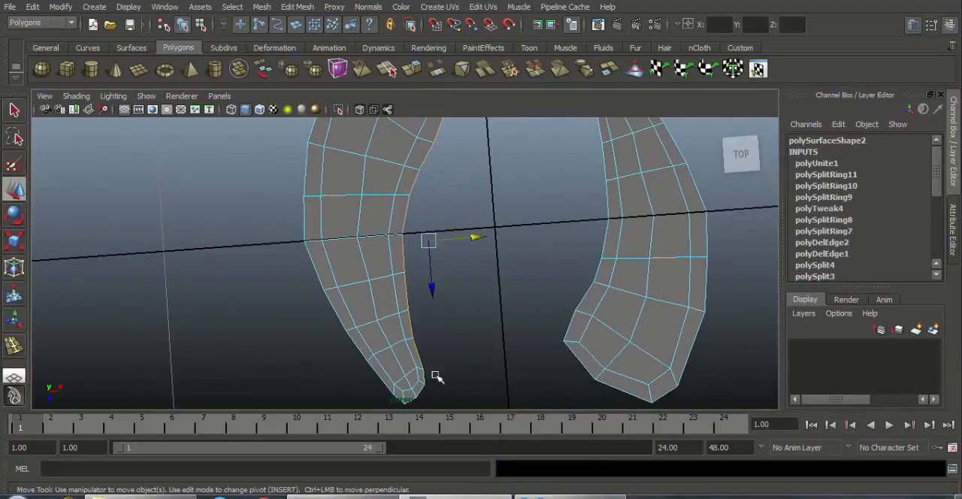
Step: Add the opposite strip's matching inner border edges to the selection, from its narrow tip to its wide end
middle_click_drag(469, 323, 474, 386, "alt")
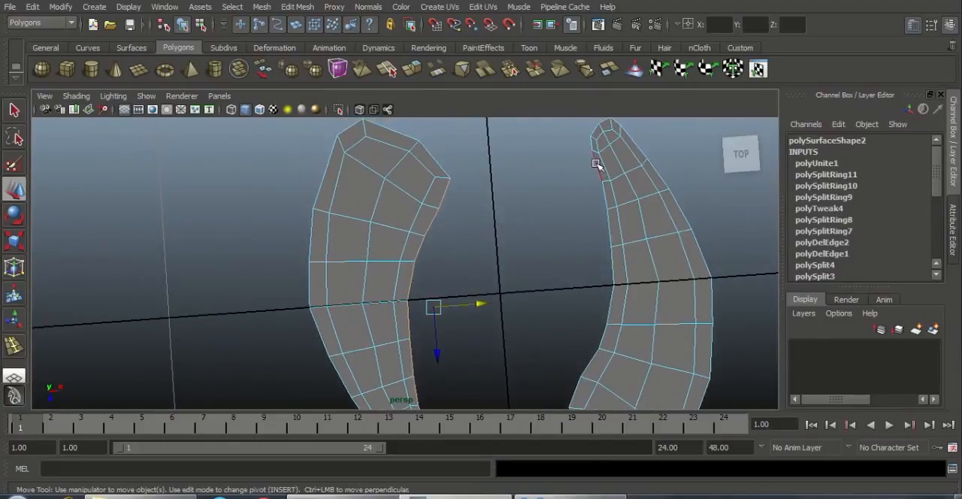
left_click(595, 160, "shift")
left_click(605, 196, "shift")
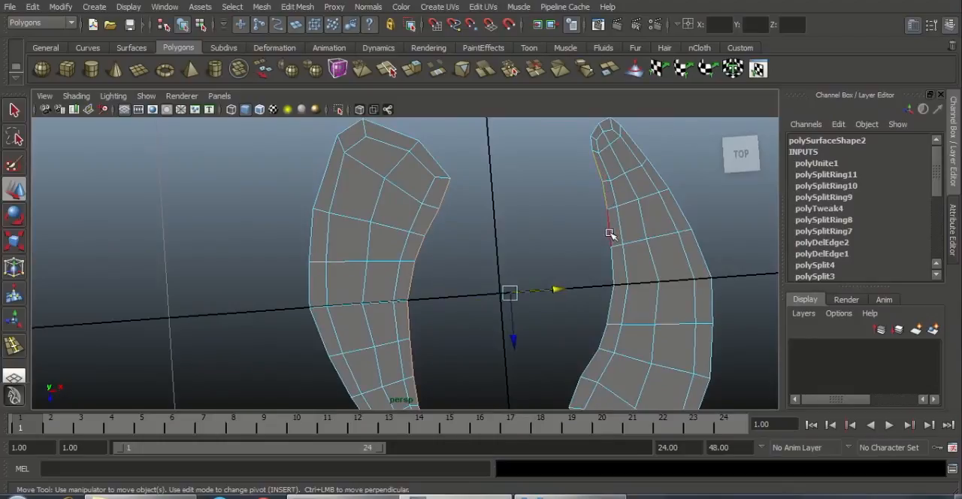
left_click(607, 235, "shift")
middle_click_drag(661, 280, 664, 220, "alt")
left_click(608, 273, "shift")
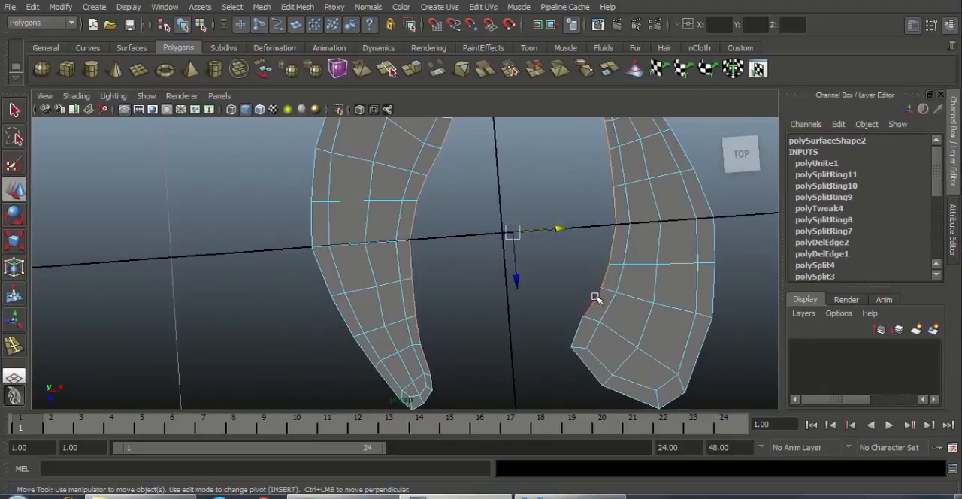
scroll(548, 221, "down", 3)
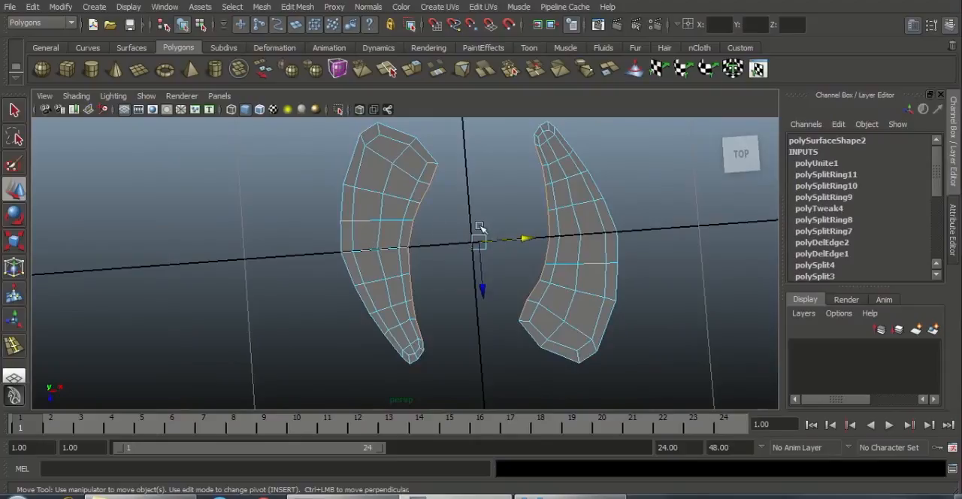
Step: Bridge the selected inner border edges of the two strips with a linear path and 1 division
left_click(299, 7)
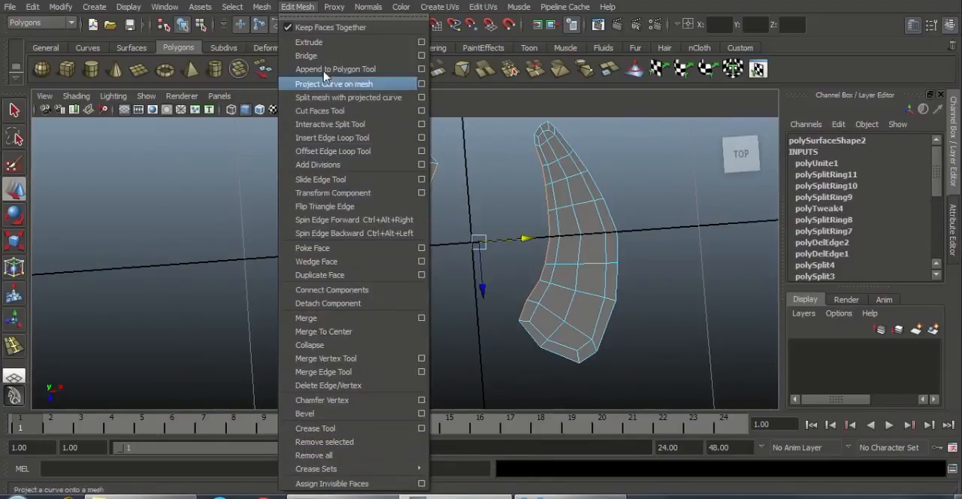
left_click(422, 56)
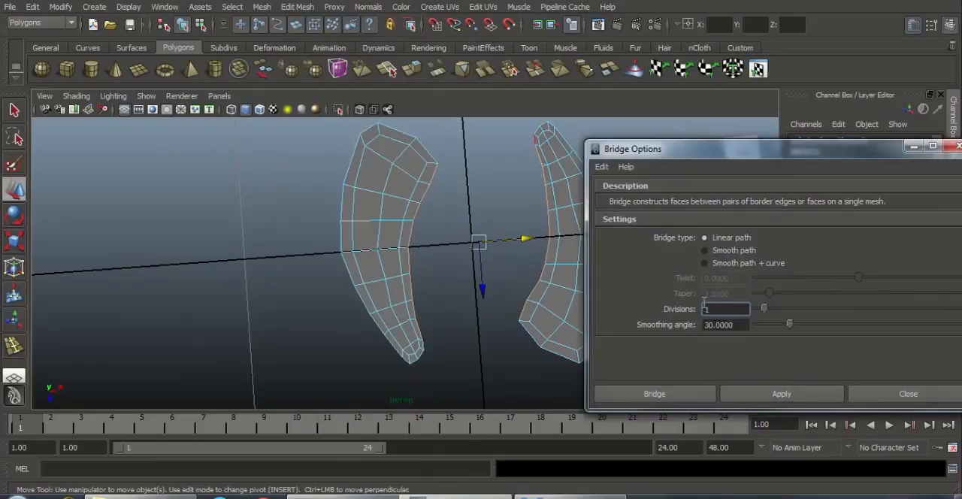
left_click(685, 395)
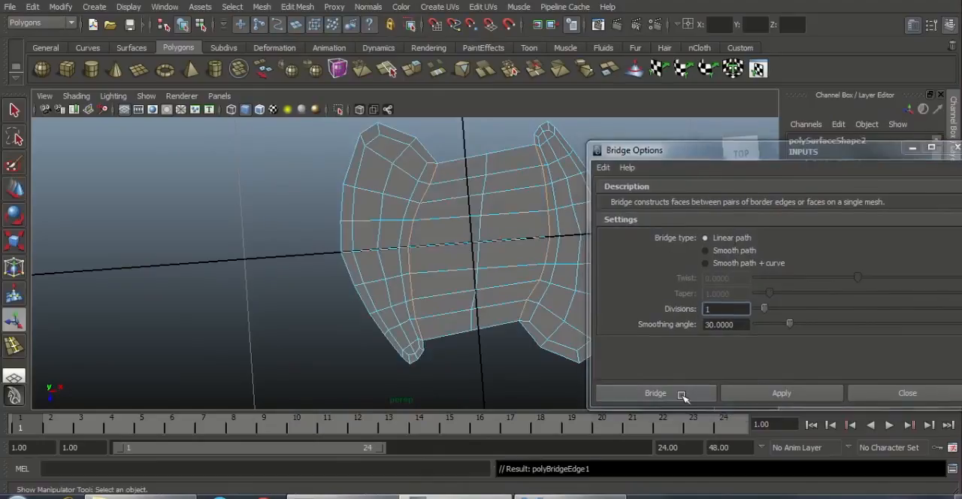
right_click_drag(627, 239, 648, 233, "alt")
middle_click_drag(663, 204, 640, 225, "alt")
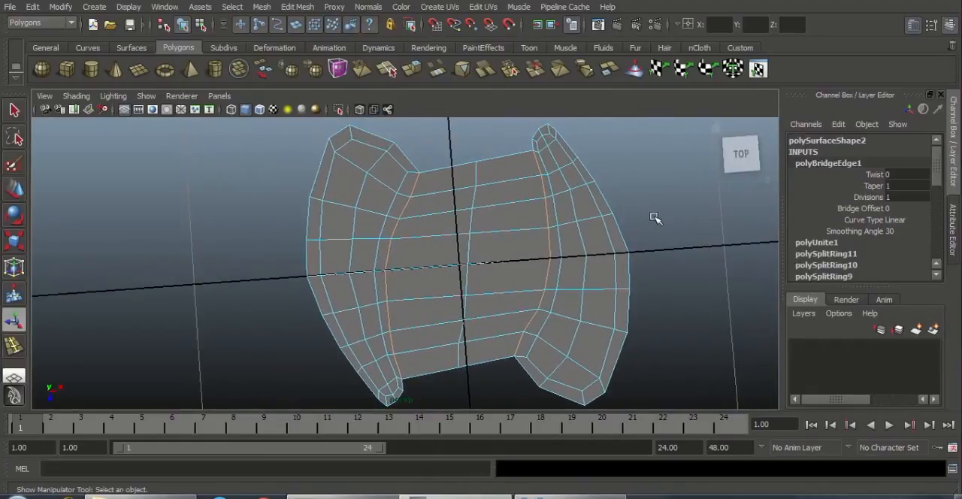
right_click_drag(625, 224, 596, 233, "alt")
middle_click_drag(508, 248, 552, 231, "alt")
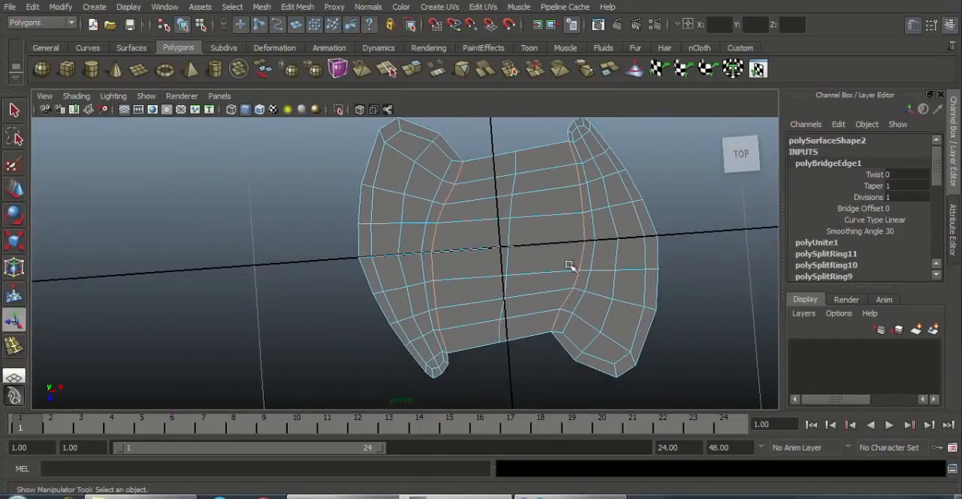
Step: Straighten the bridge's middle column of vertices and align it with the central grid line
key("F9")
right_click_drag(519, 223, 464, 217)
left_click_drag(509, 364, 508, 363)
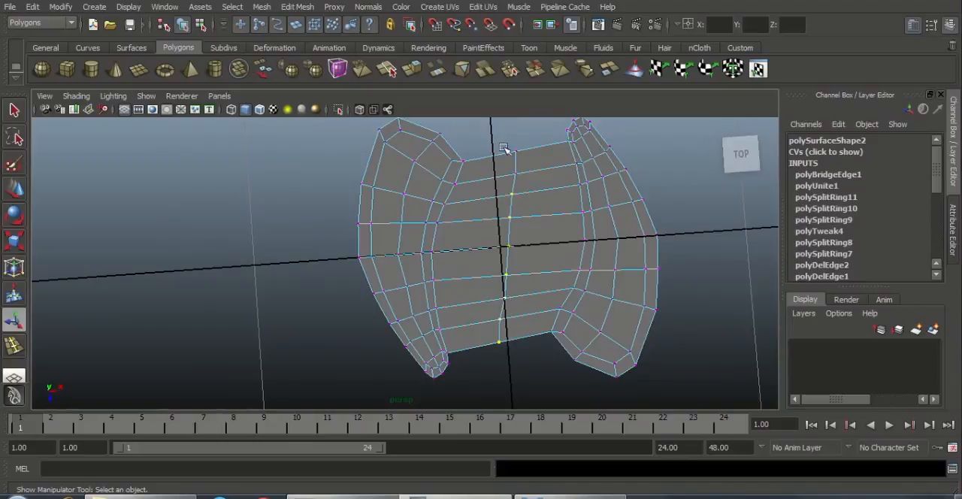
key("r")
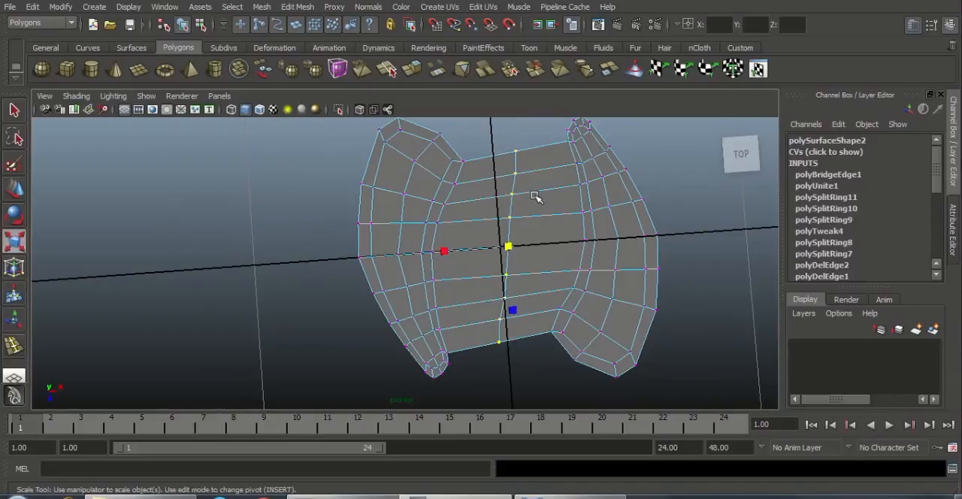
left_click_drag(471, 272, 551, 256, "alt")
key("w")
left_click_drag(702, 282, 549, 318, "alt")
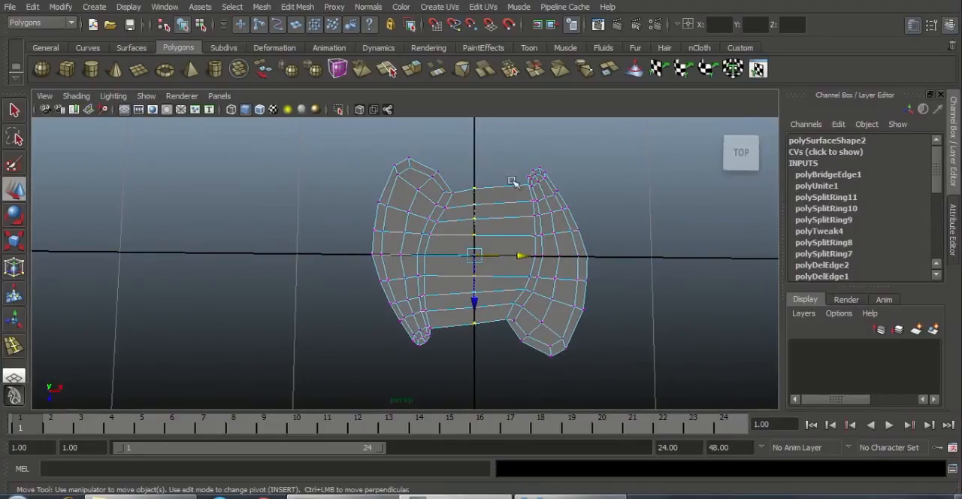
Step: Move all vertices of the strip on the positive X side slightly inward to balance the spacing around the centre line
left_click_drag(610, 396, 613, 394)
left_click_drag(601, 260, 588, 259)
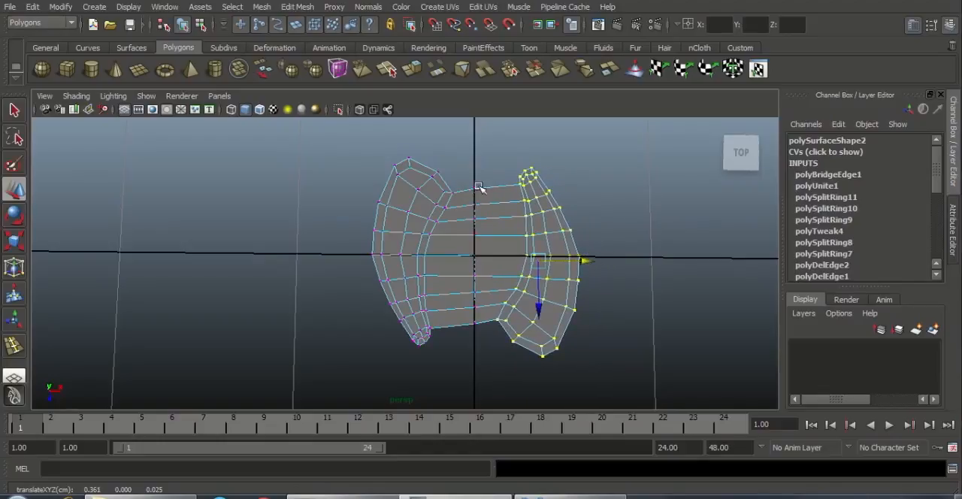
scroll(500, 224, "up", 2)
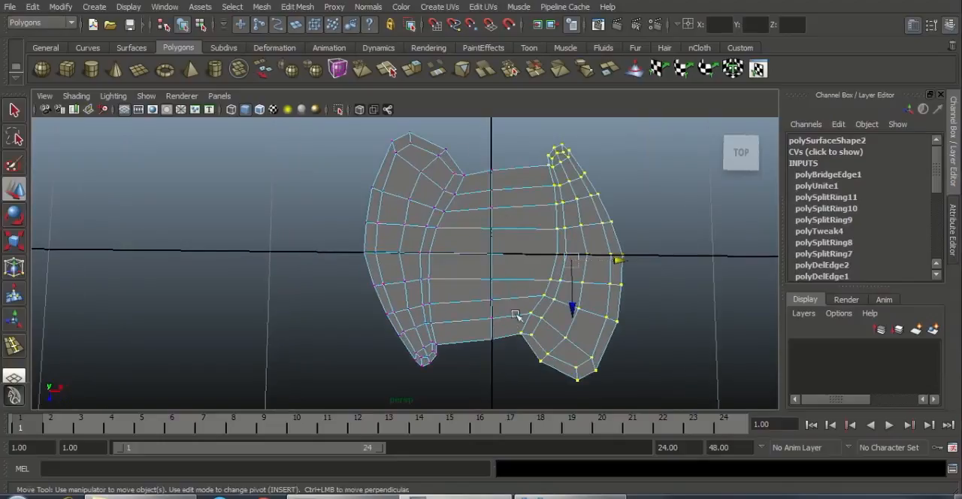
left_click(486, 368)
Step: Return the bridged mesh to whole-object selection and check its overall shape
scroll(462, 300, "down", 4)
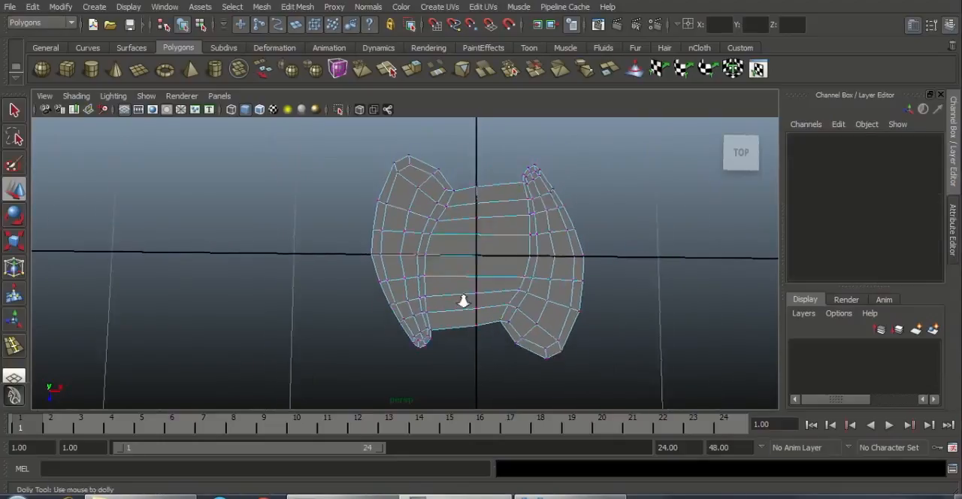
middle_click_drag(461, 300, 473, 321, "alt")
scroll(549, 311, "up", 2)
right_click_drag(541, 238, 561, 233)
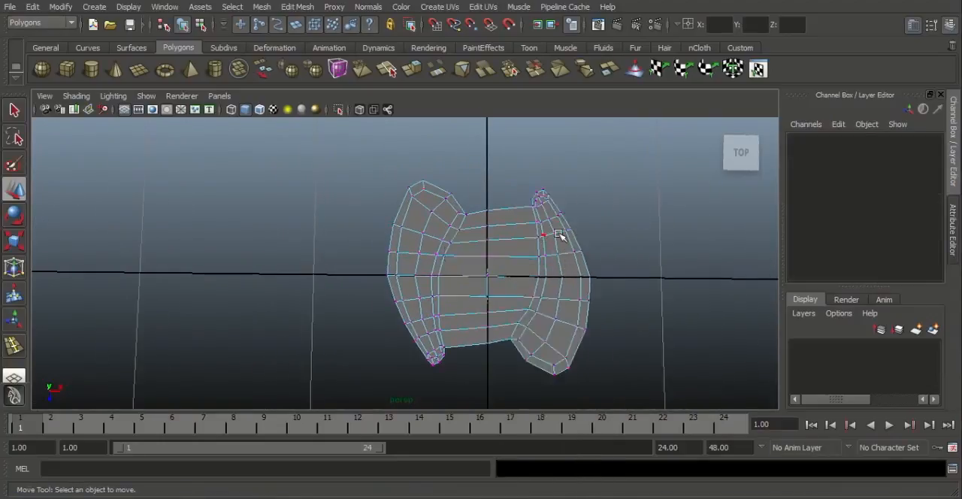
left_click(568, 251)
scroll(519, 266, "down", 3)
left_click_drag(513, 263, 548, 262, "alt")
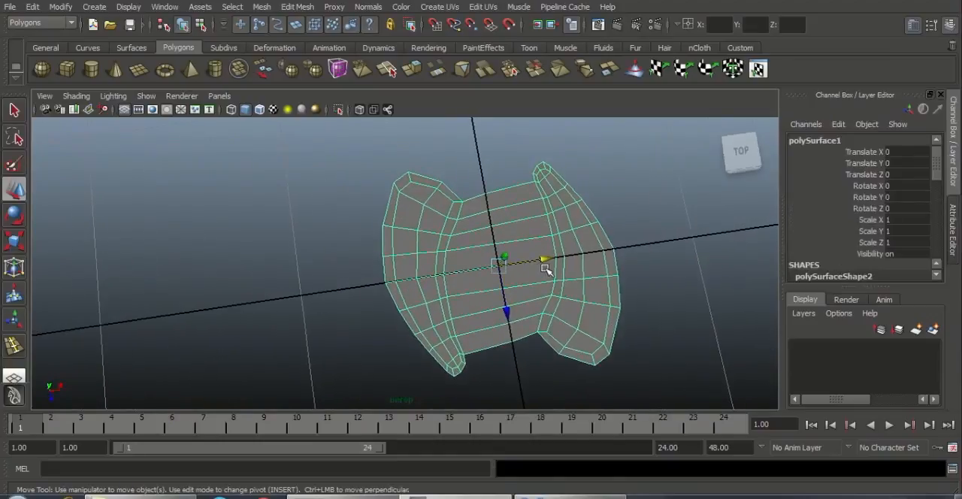
Step: Try to fill the gap at the bridge's positive Z end with an appended polygon spanning the tips of the two strips
key("w")
scroll(472, 227, "up", 3)
scroll(472, 227, "up", 4)
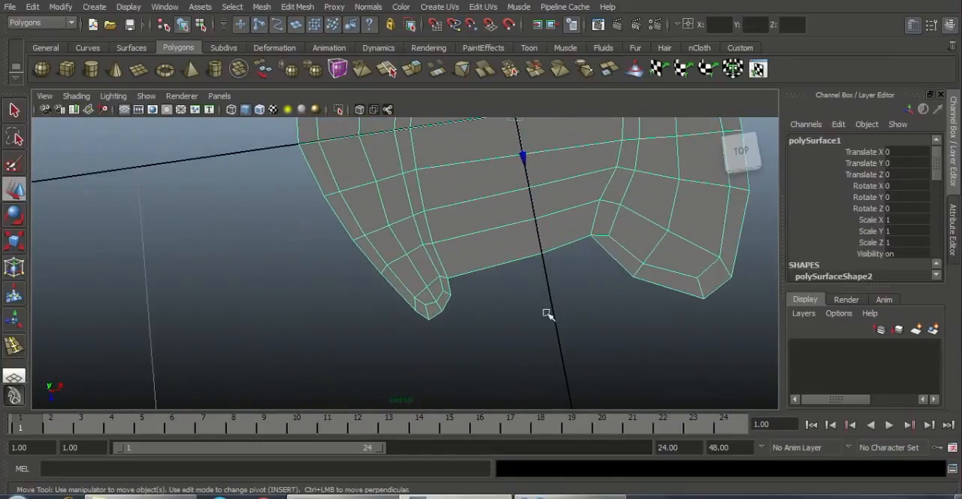
right_click_drag(465, 268, 559, 213)
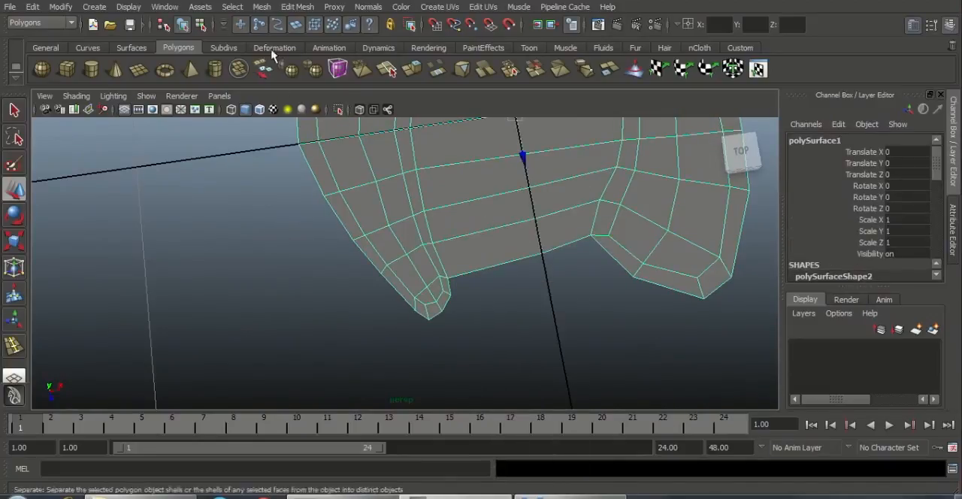
left_click(295, 7)
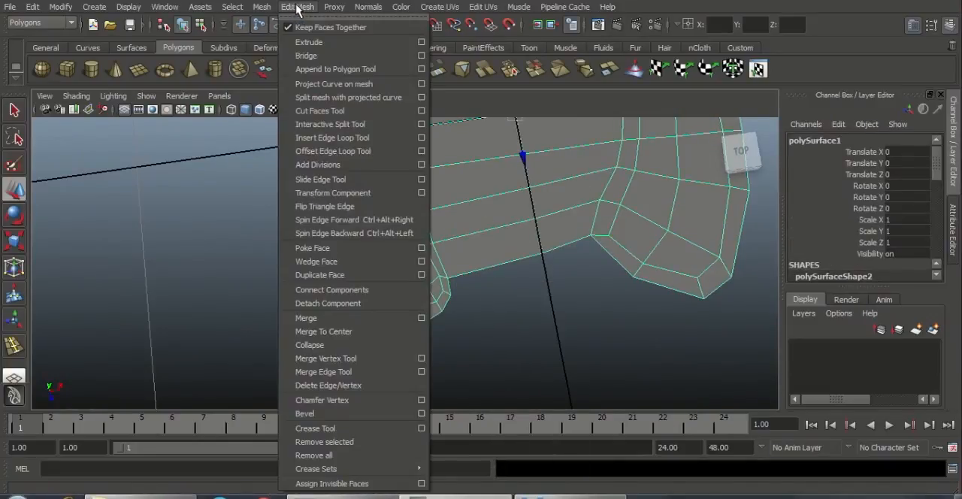
left_click(315, 7)
left_click(313, 7)
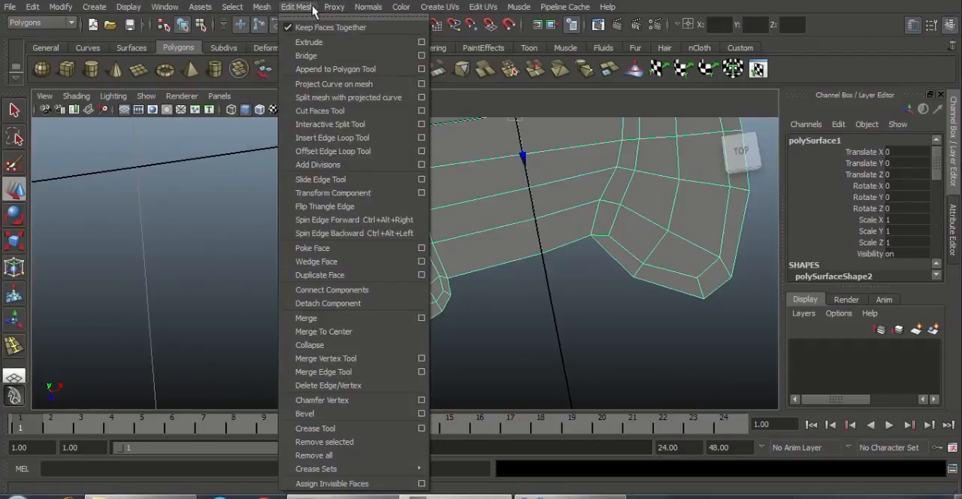
left_click(327, 70)
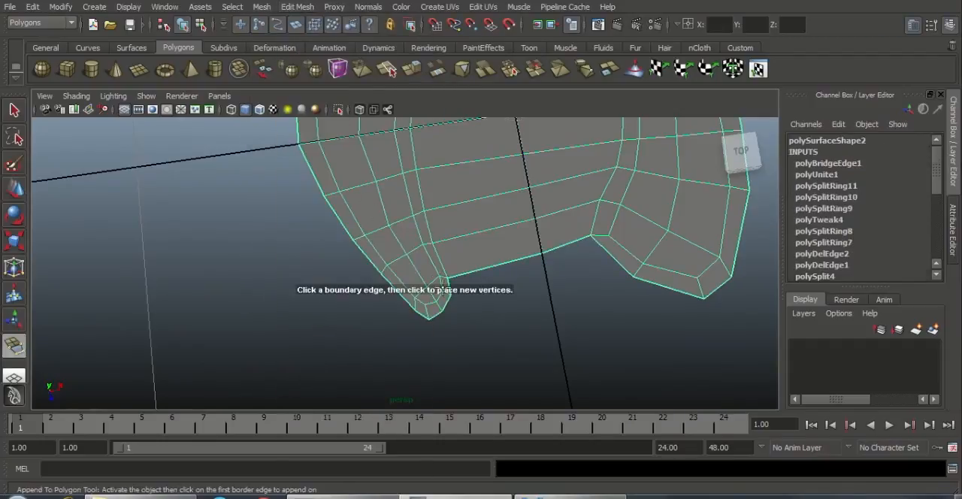
left_click_drag(490, 257, 447, 247, "alt")
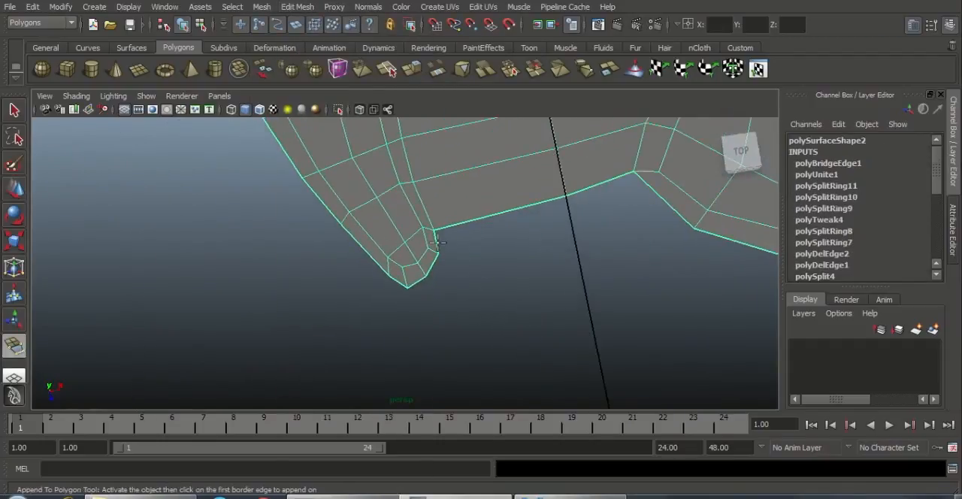
left_click(437, 242)
left_click(661, 200)
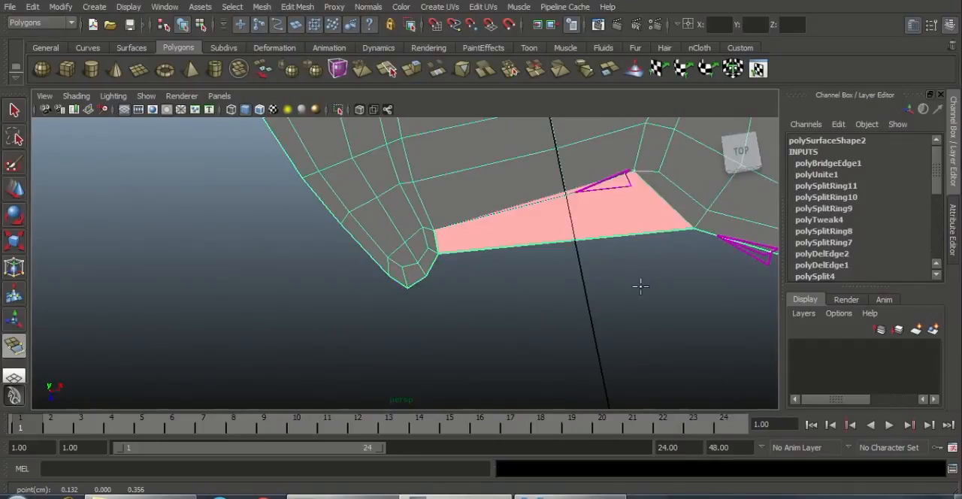
Step: Check the appended polygon at the bridge's end and undo it
key("w")
middle_click_drag(593, 285, 487, 351, "alt")
right_click_drag(496, 264, 571, 337, "alt")
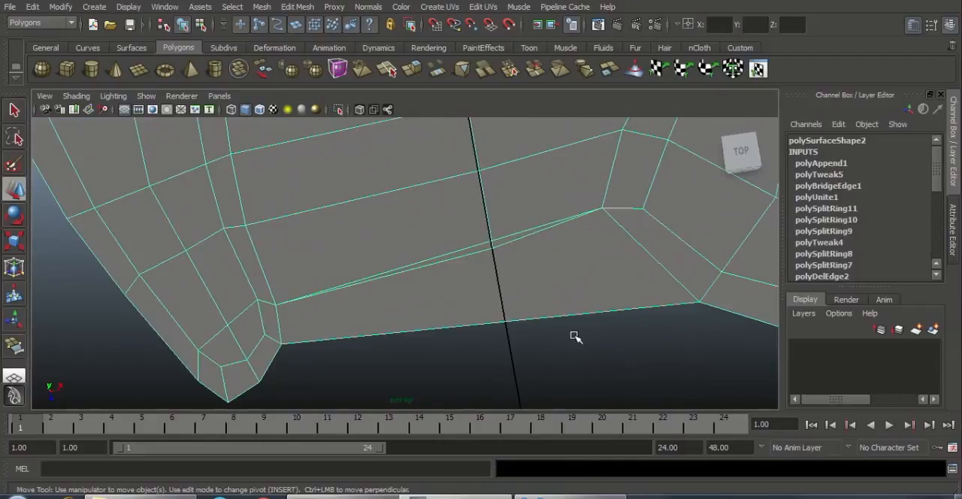
key("ctrl+z")
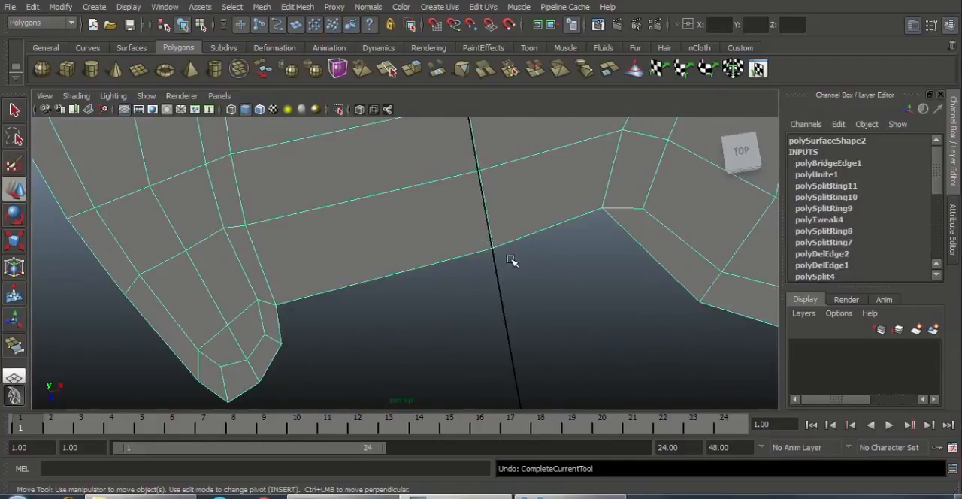
Step: Extrude the two border edges of the bridge at its positive Z end
right_click_drag(494, 241, 489, 209)
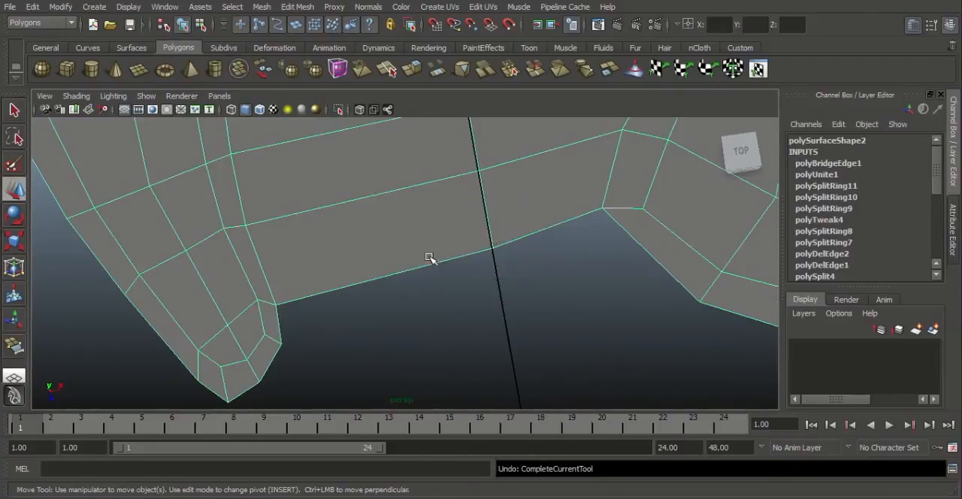
left_click(440, 265)
left_click(548, 227, "shift")
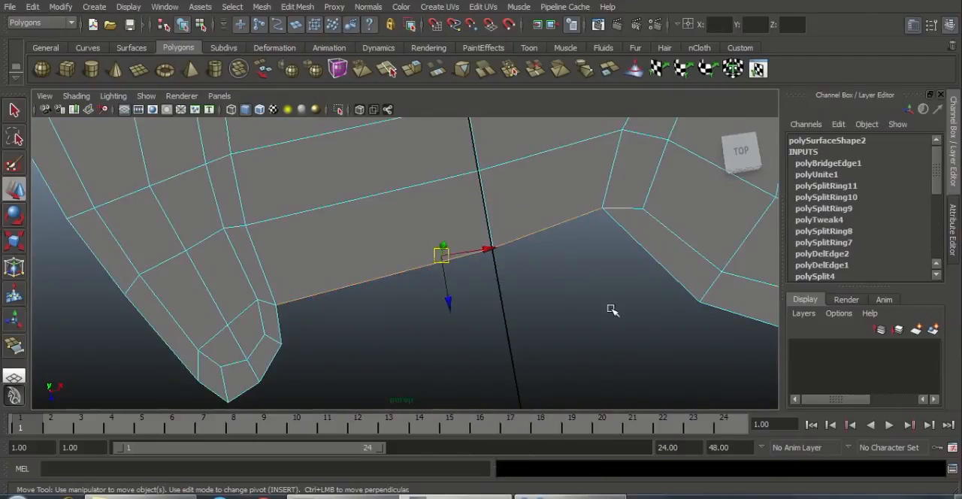
left_click(298, 7)
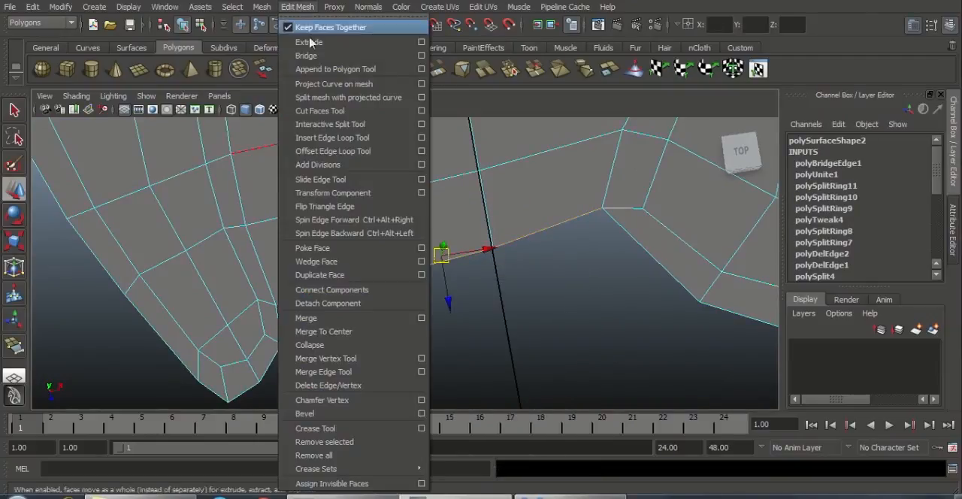
left_click(309, 43)
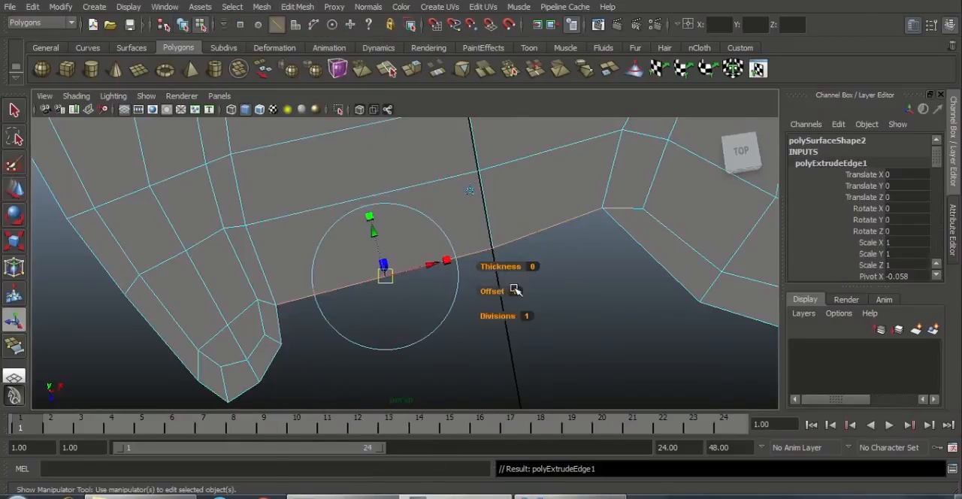
Step: Move the extruded edges outward along Z until their corner meets the border vertex beside the narrow strip tip
key("w")
left_click_drag(450, 298, 456, 338)
middle_click_drag(427, 316, 492, 256, "alt")
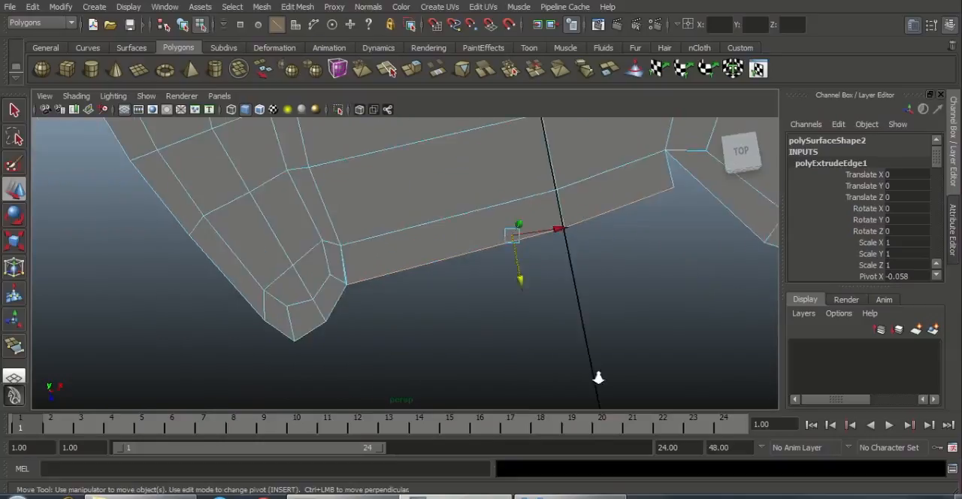
scroll(598, 379, "up", 5)
middle_click_drag(456, 313, 504, 270, "alt")
scroll(508, 273, "up", 6)
middle_click_drag(597, 280, 577, 280, "alt")
scroll(504, 262, "down", 5)
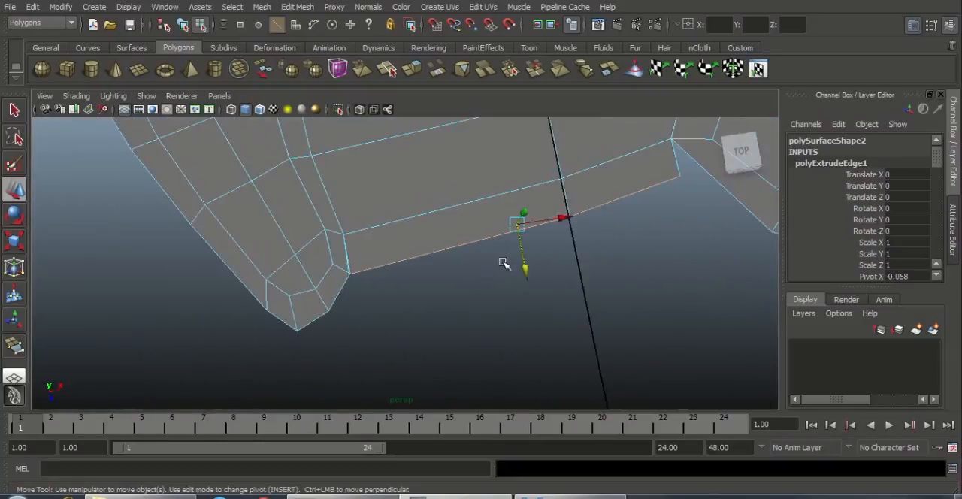
middle_click_drag(513, 289, 521, 305, "alt")
Step: Merge the overlapping corner vertices where the extruded row meets the narrow strip tip
scroll(521, 305, "up", 2)
left_click(460, 318)
right_click_drag(339, 292, 275, 252)
left_click(335, 294)
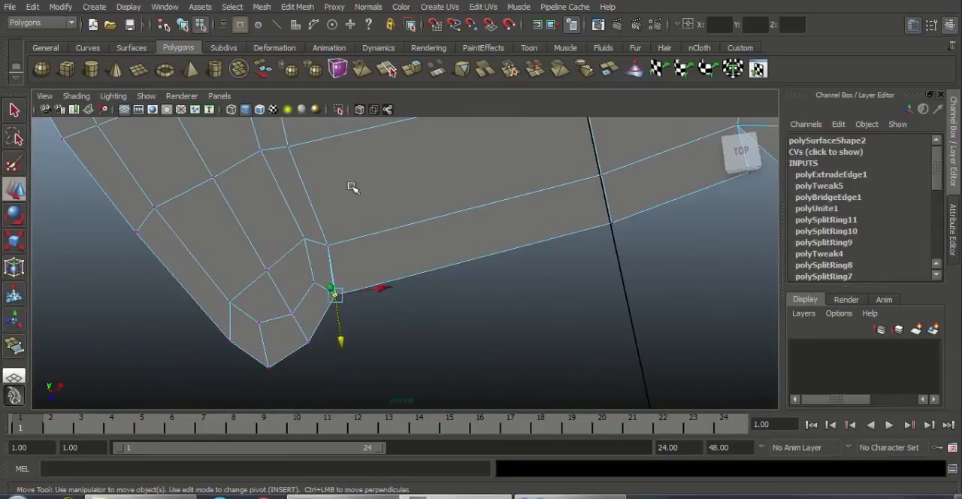
left_click(297, 7)
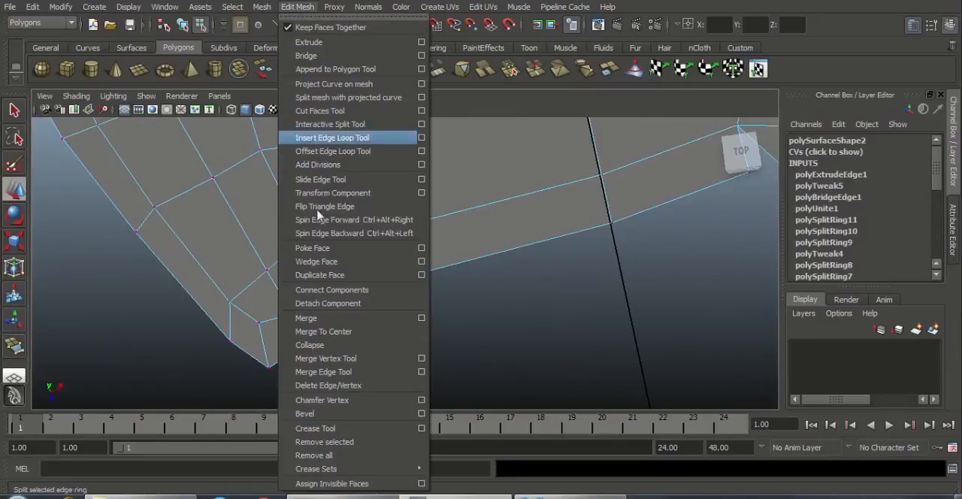
left_click(330, 320)
Step: Merge the row's free corner vertex onto the wide strip tip's border vertex with the Merge Vertex Tool
left_click_drag(465, 314, 416, 314, "alt")
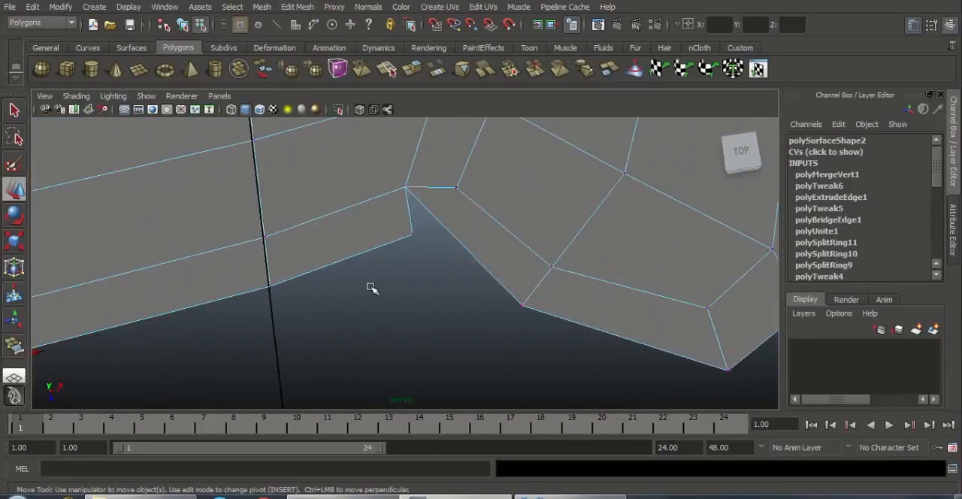
left_click(413, 236)
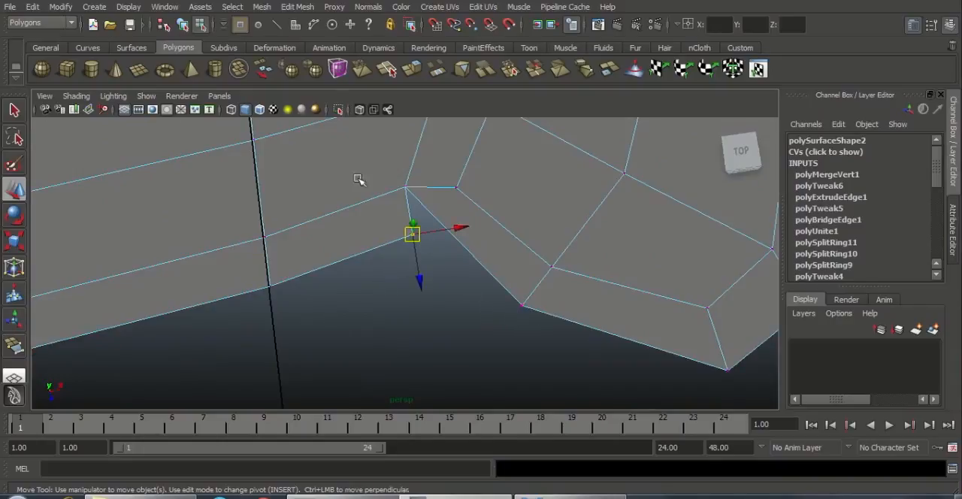
left_click(298, 6)
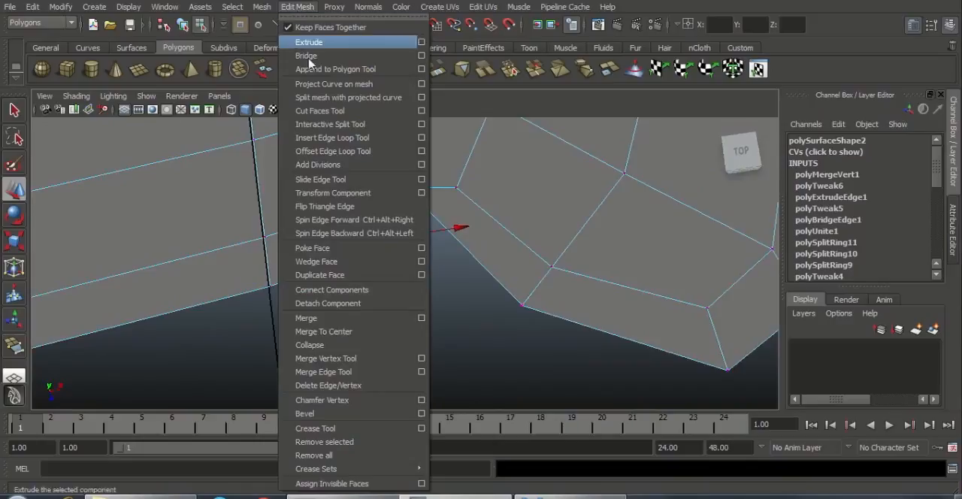
left_click(351, 359)
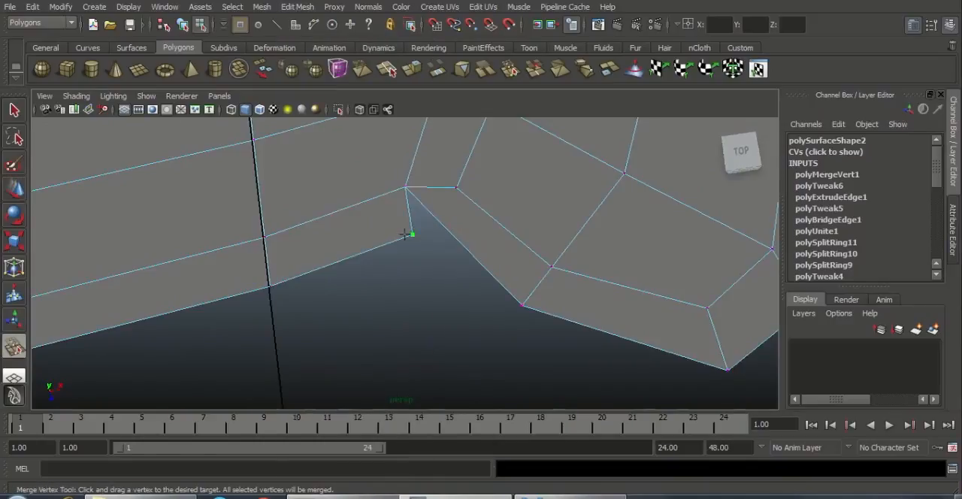
left_click_drag(411, 234, 522, 305)
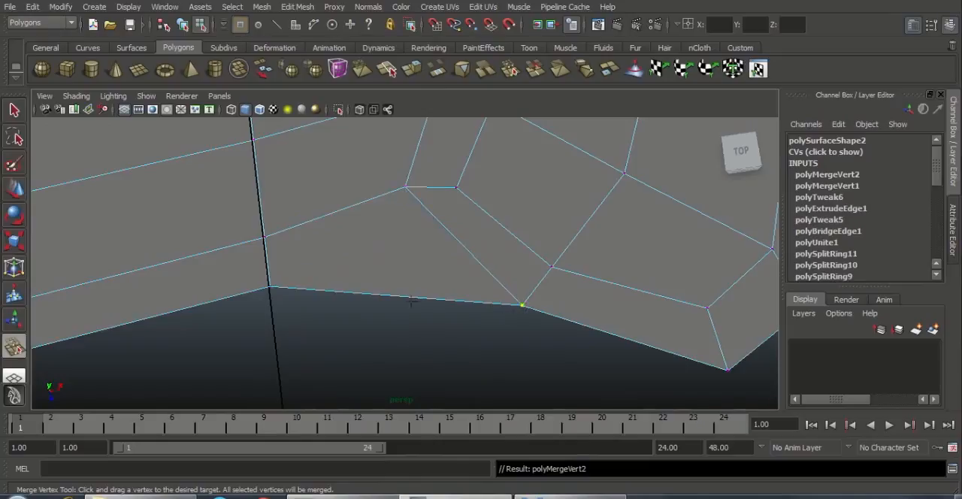
scroll(523, 304, "down", 3)
middle_click_drag(401, 293, 489, 285, "alt")
right_click_drag(489, 286, 470, 316, "alt")
key("w")
Step: Extrude the two border edges of the bridge at its opposite, negative Z end
right_click_drag(483, 243, 417, 239)
middle_click_drag(417, 238, 430, 275, "alt")
right_click_drag(489, 290, 575, 304, "alt")
middle_click_drag(474, 314, 470, 384, "alt")
right_click_drag(478, 312, 525, 314, "alt")
middle_click_drag(436, 265, 434, 281, "alt")
right_click_drag(421, 263, 458, 263, "alt")
right_click_drag(406, 240, 404, 208)
left_click(377, 240)
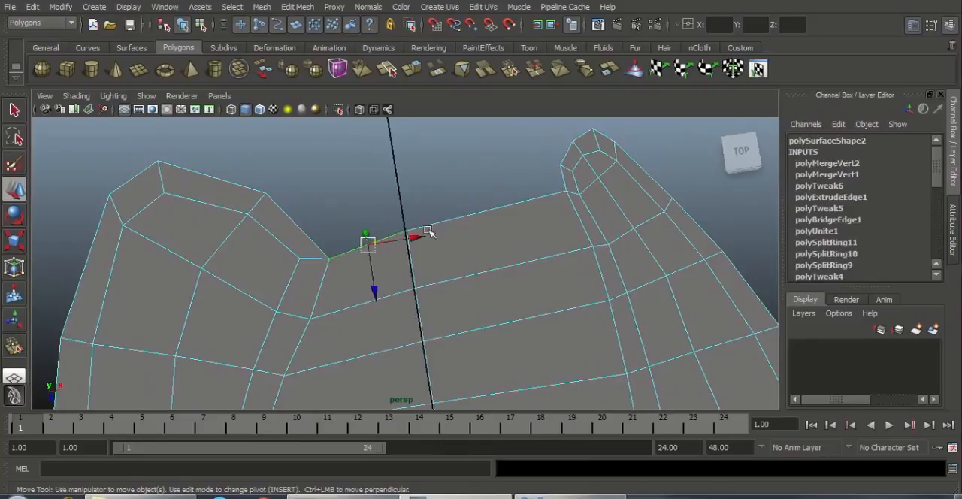
left_click(466, 218, "shift")
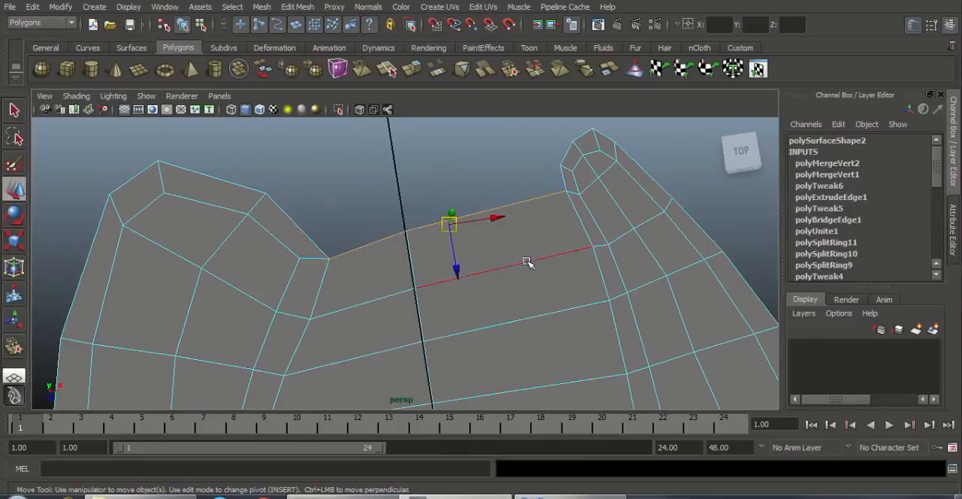
left_click(298, 8)
left_click(312, 42)
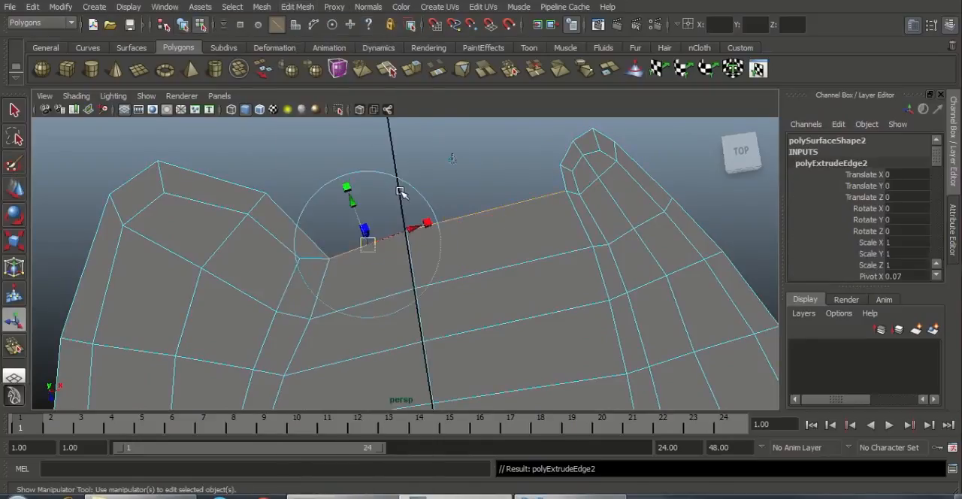
Step: Move the newly extruded edges outward along negative Z to form another row of faces between the tips
key("w")
left_click_drag(458, 267, 470, 225)
middle_click_drag(548, 255, 437, 278, "alt")
scroll(431, 210, "up", 2)
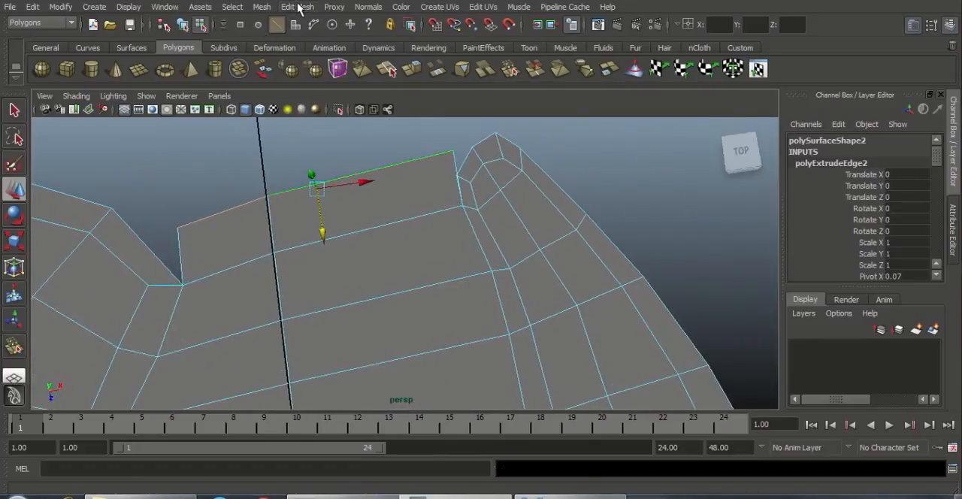
Step: Merge both corner vertices of the negative Z row onto the adjoining border vertices of the strip tips using the Merge Vertex Tool
left_click(298, 6)
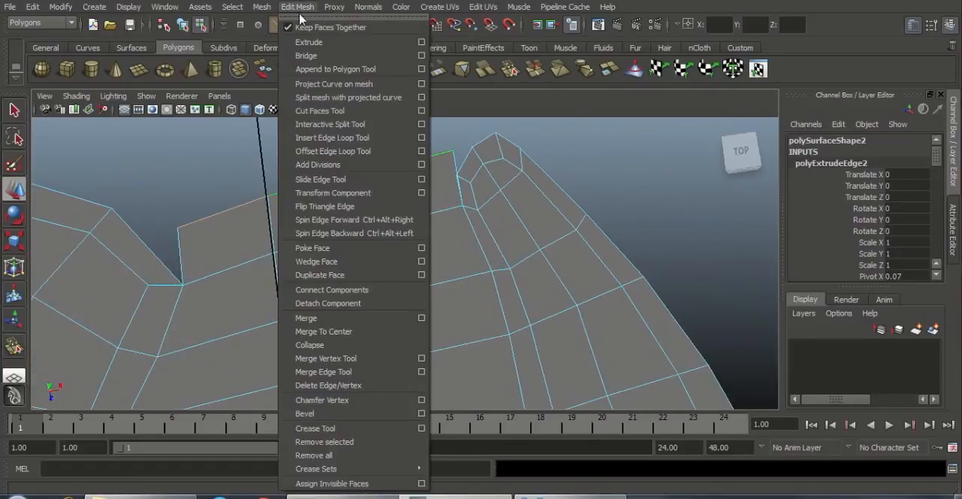
left_click(336, 358)
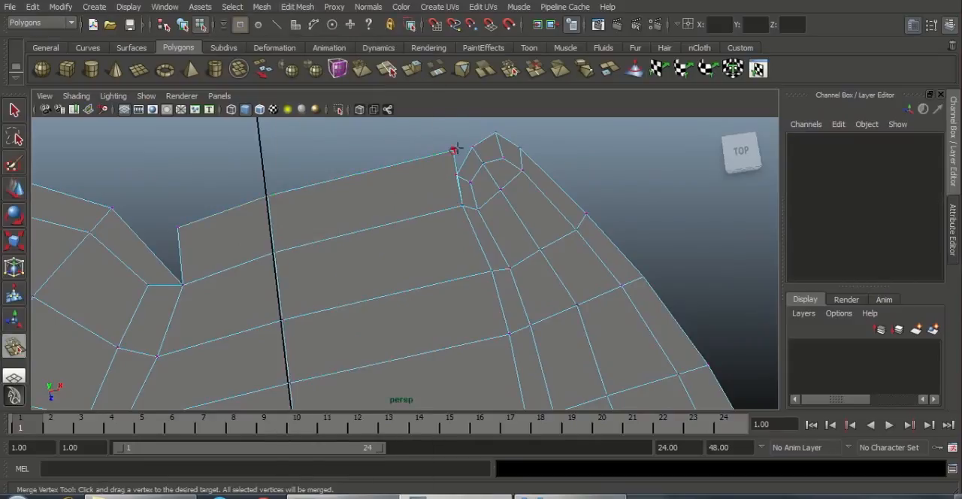
left_click_drag(457, 178, 458, 179)
middle_click_drag(351, 225, 476, 210, "alt")
scroll(456, 210, "up", 2)
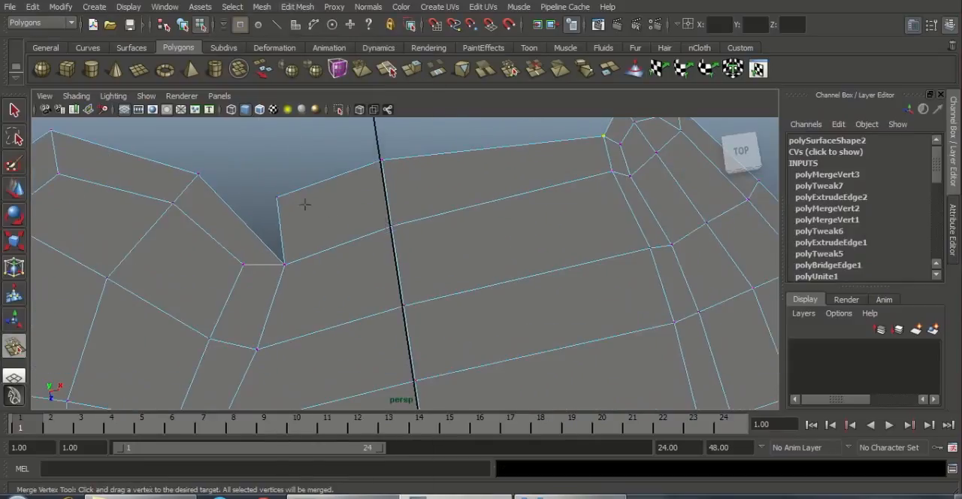
left_click_drag(207, 153, 198, 163)
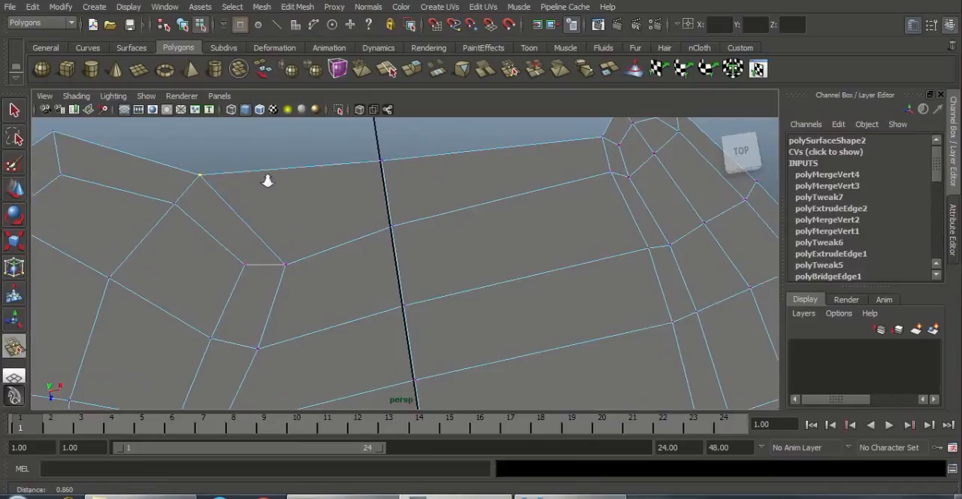
scroll(268, 181, "down", 8)
middle_click_drag(354, 202, 375, 150, "alt")
scroll(443, 280, "up", 2)
key("w")
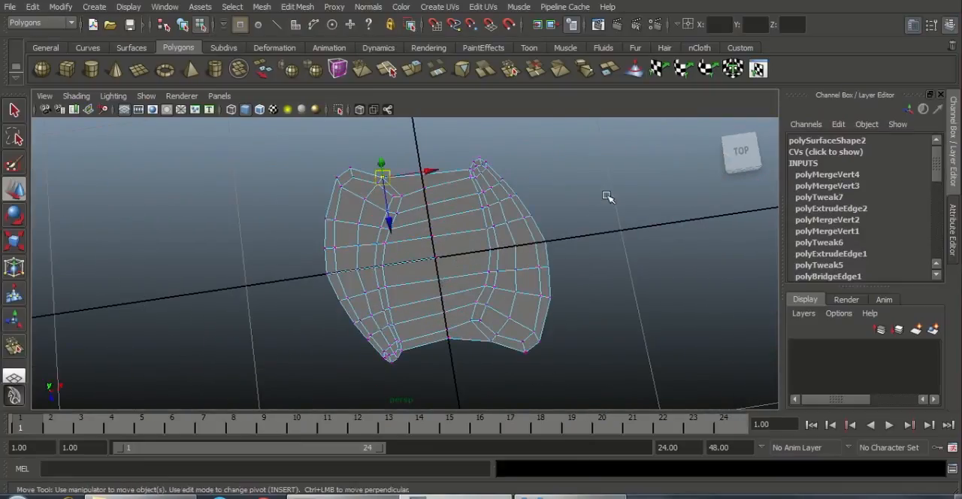
Step: Select the entire outer border edge loop of the mesh and extrude it
left_click(606, 194)
right_click_drag(425, 216, 424, 184)
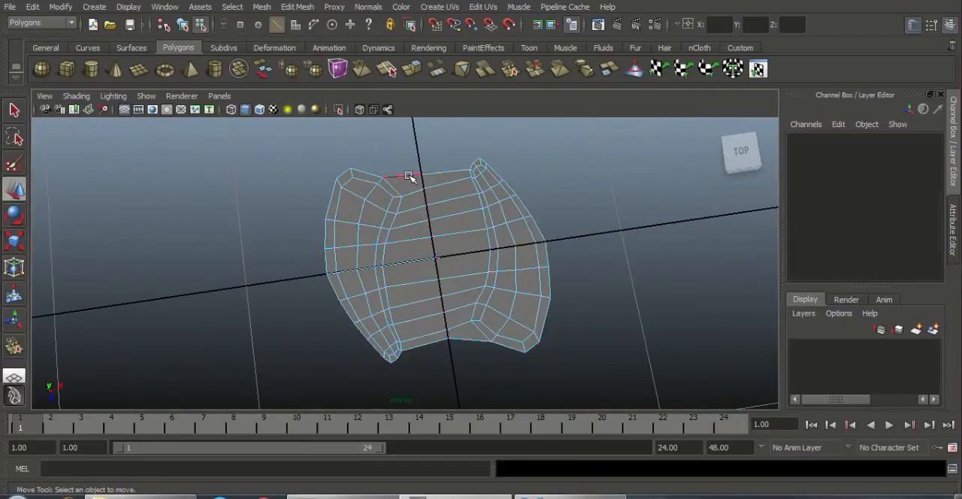
double_click(408, 176)
left_click(441, 387)
double_click(423, 347)
left_click_drag(436, 376, 391, 316, "alt")
left_click(298, 7)
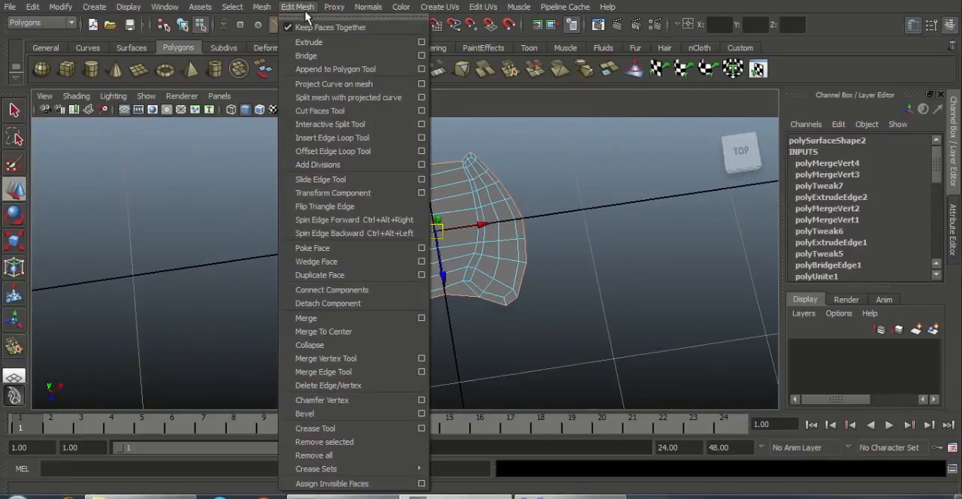
left_click(309, 42)
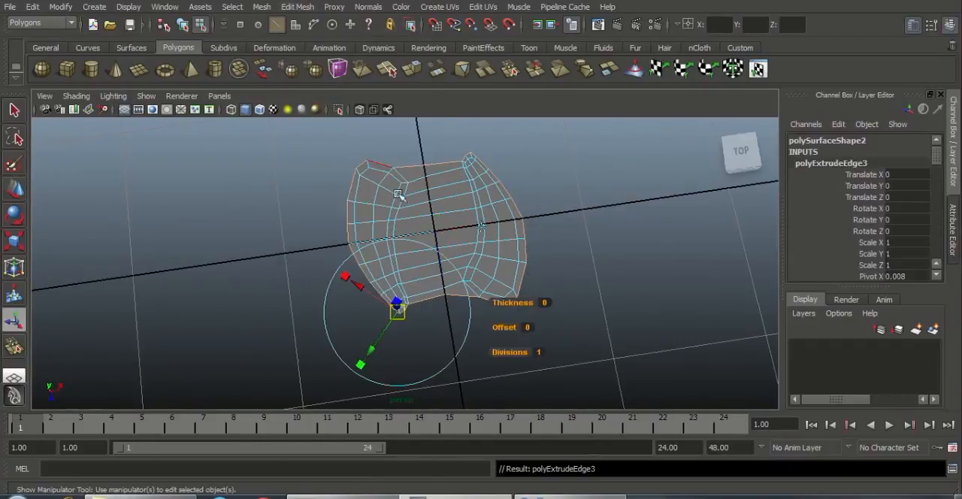
Step: Scale the extruded outer border outward to about 1.27 times, forming a ring of faces around the mesh
left_click_drag(443, 248, 464, 260, "alt")
key("r")
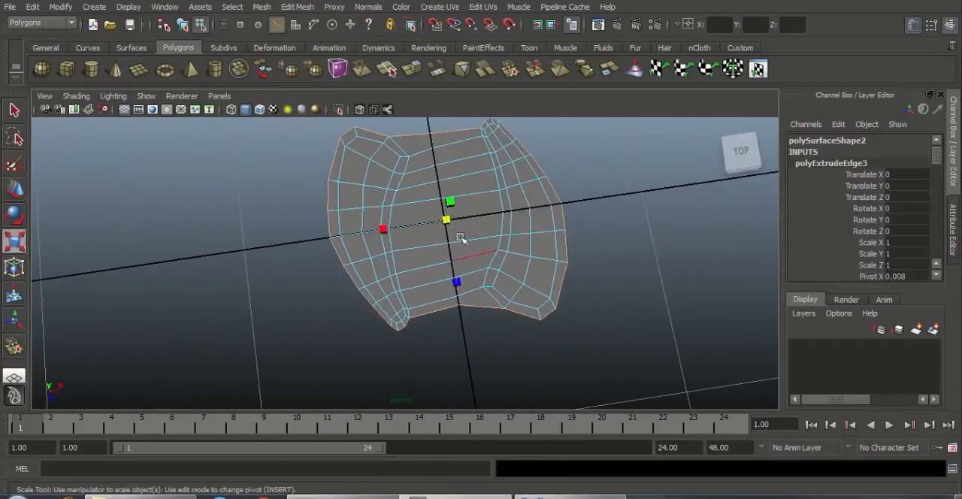
left_click_drag(447, 221, 491, 180)
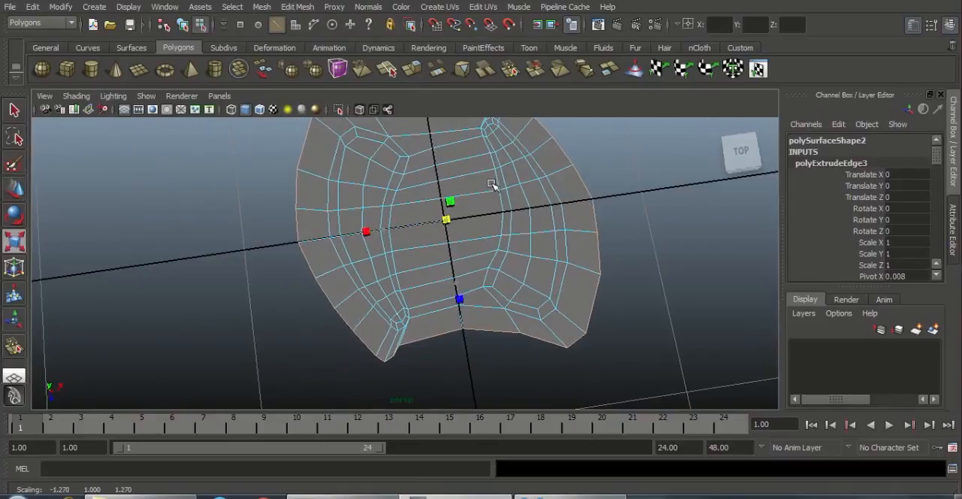
Step: Scale the extruded outer border slightly further outward in all directions, undoing the trial stretch along Z
right_click_drag(520, 243, 445, 242, "alt")
middle_click_drag(488, 264, 476, 277, "alt")
right_click_drag(476, 277, 509, 275, "alt")
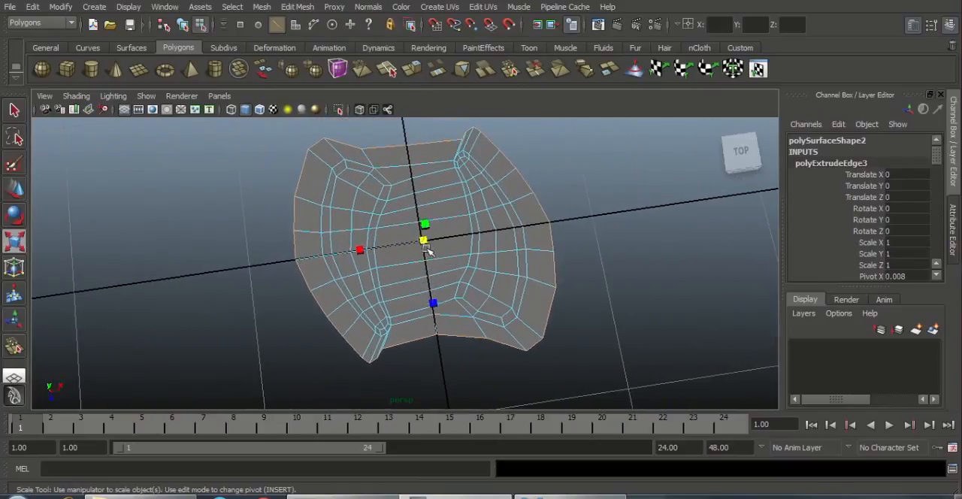
left_click_drag(425, 242, 435, 267)
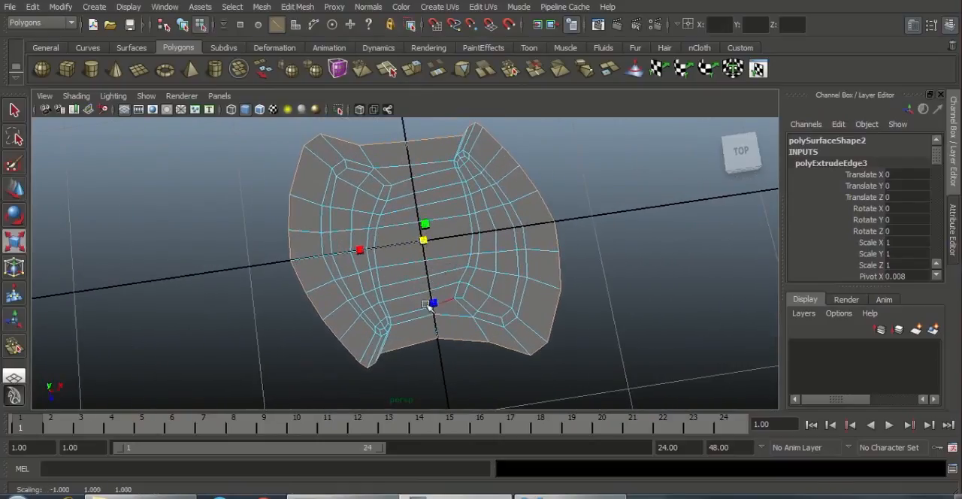
left_click_drag(428, 305, 436, 315)
key("ctrl+z")
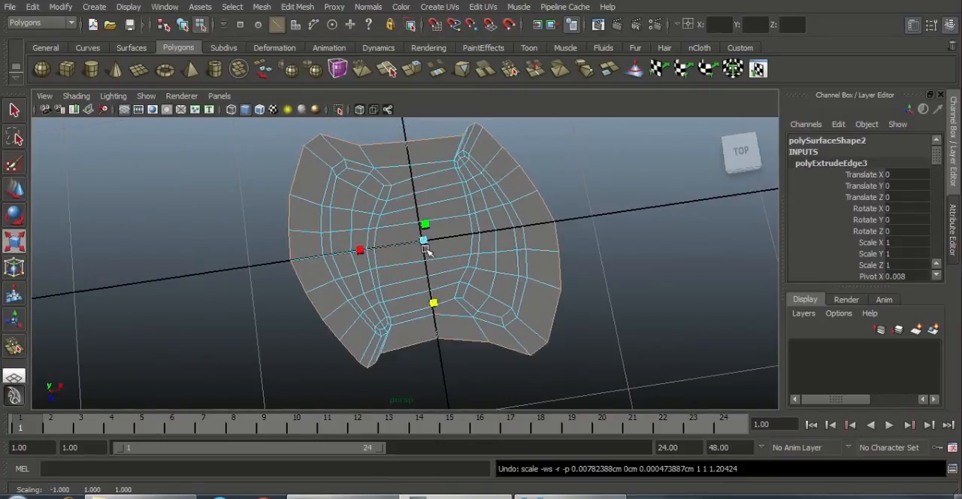
left_click_drag(426, 242, 432, 239)
Step: Move the two cramped border vertices beside the narrow strip tip at the positive Z end toward the centre along X
scroll(426, 332, "up", 2)
middle_click_drag(413, 280, 403, 241, "alt")
scroll(395, 344, "up", 3)
right_click_drag(396, 344, 333, 249)
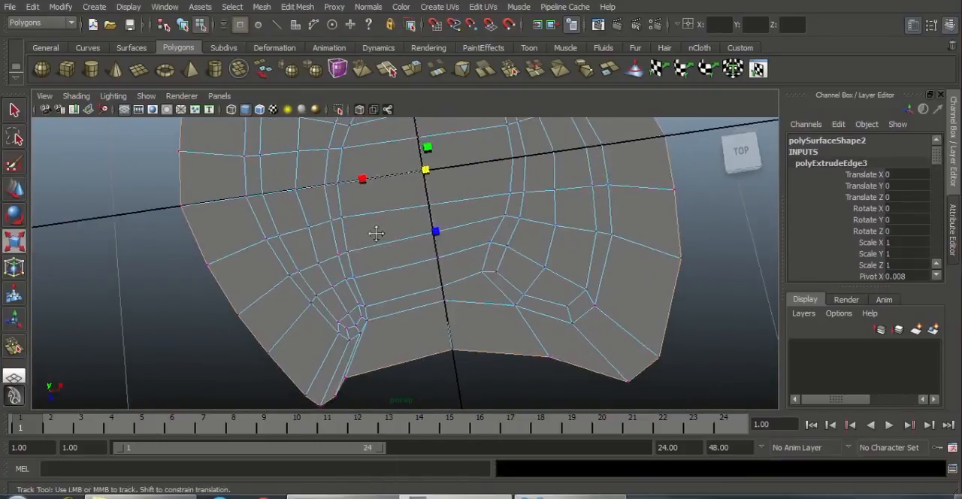
scroll(392, 358, "up", 3)
left_click(296, 339)
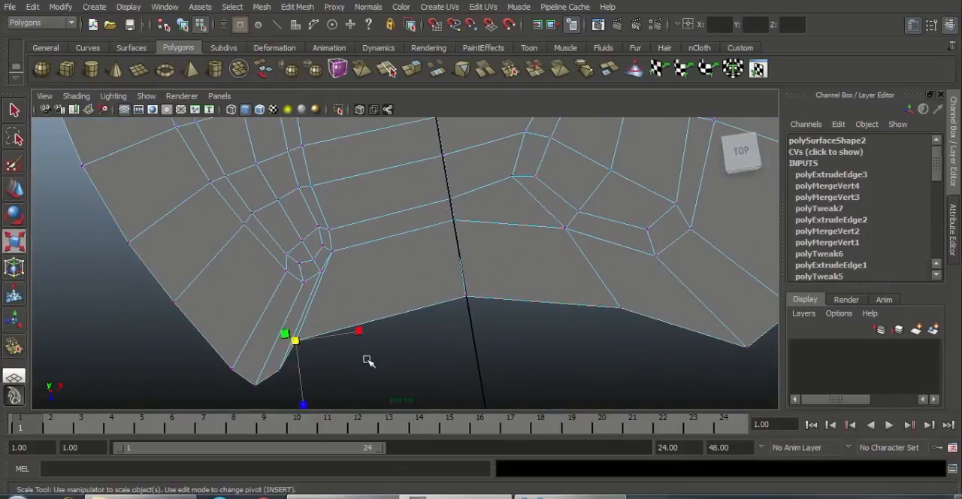
key("w")
left_click_drag(341, 342, 438, 331)
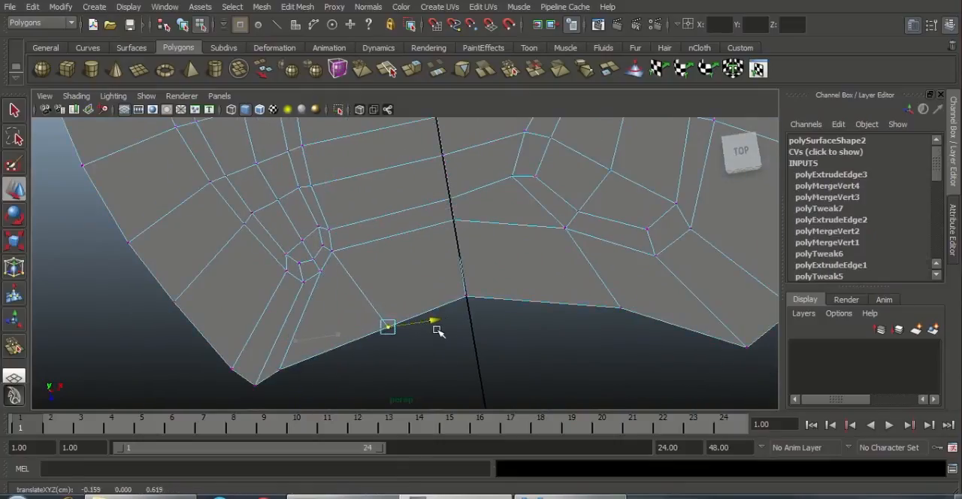
left_click(282, 369)
left_click_drag(327, 362, 381, 355)
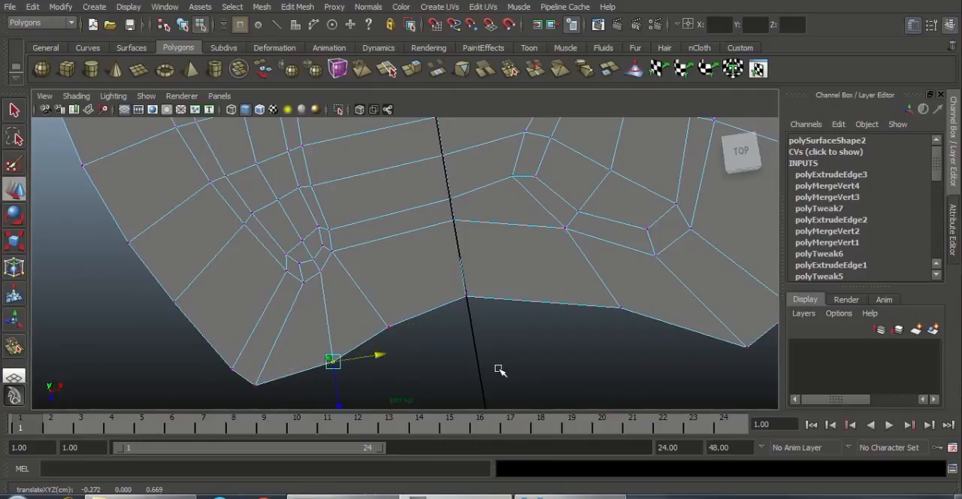
Step: Reposition the centre border vertex at the positive Z end and its two neighbours along X and Z to even the edge
left_click(497, 367)
middle_click_drag(506, 343, 455, 336, "alt")
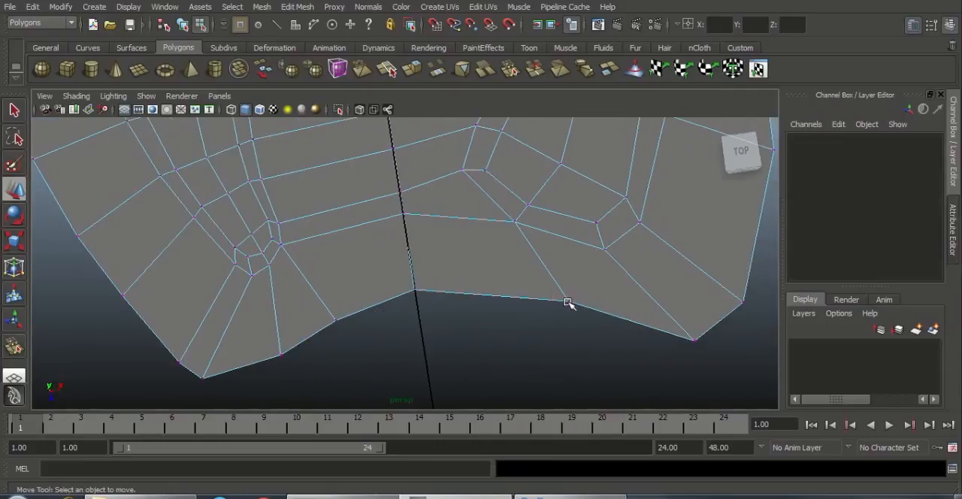
left_click(568, 300)
left_click_drag(617, 294, 591, 296)
left_click_drag(391, 269, 444, 346)
middle_click_drag(436, 302, 450, 248, "alt")
left_click_drag(431, 283, 446, 326)
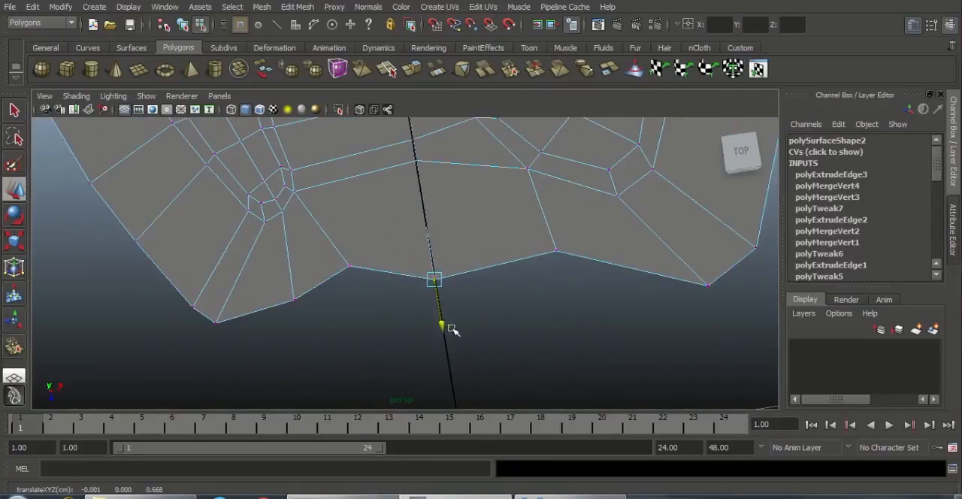
left_click(348, 265)
left_click_drag(357, 305, 360, 328)
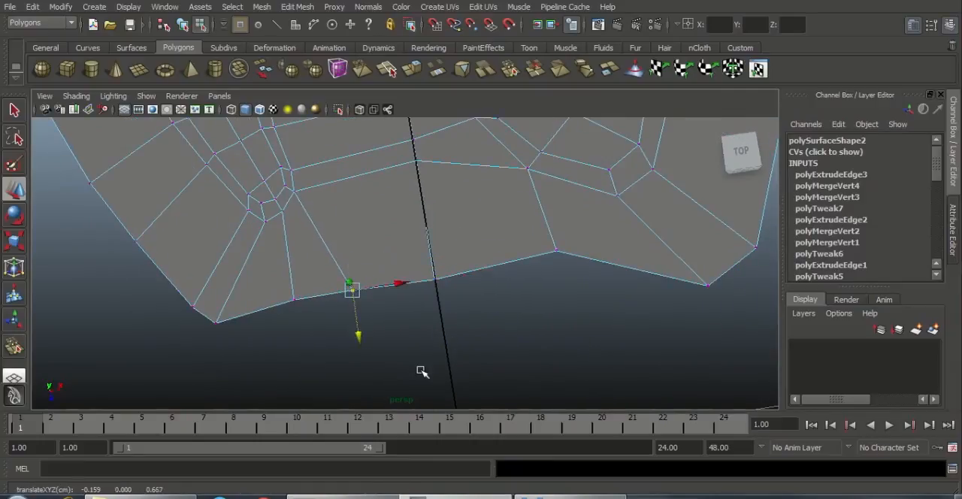
Step: Nudge the outer border vertex just behind the X axis on the negative X side along X
left_click(423, 370)
right_click_drag(423, 323, 409, 222, "alt")
middle_click_drag(474, 213, 507, 323, "alt")
right_click_drag(507, 323, 462, 225, "alt")
middle_click_drag(461, 226, 482, 249, "alt")
right_click_drag(482, 249, 577, 307, "alt")
middle_click_drag(477, 223, 519, 223, "alt")
right_click_drag(519, 223, 514, 255, "alt")
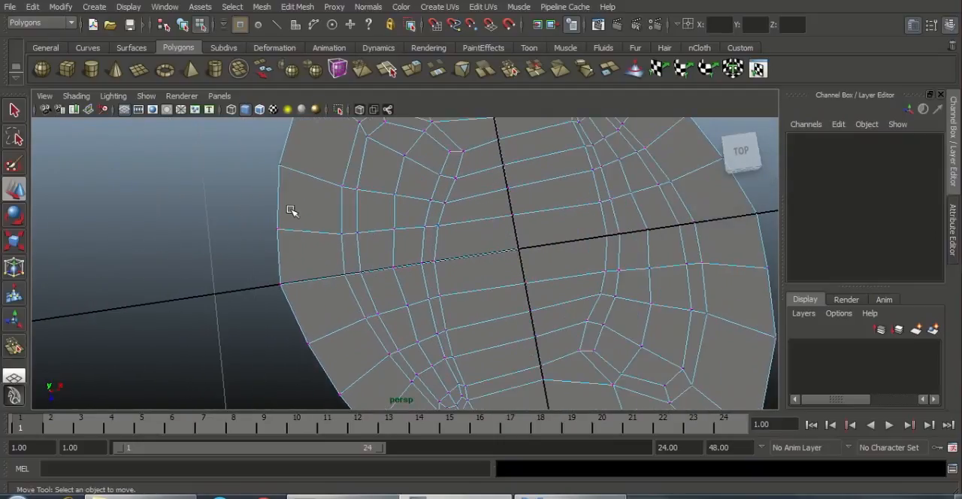
left_click_drag(333, 224, 371, 239)
left_click_drag(266, 219, 318, 219)
right_click_drag(412, 241, 393, 187, "alt")
middle_click_drag(399, 198, 404, 272, "alt")
scroll(404, 272, "up", 2)
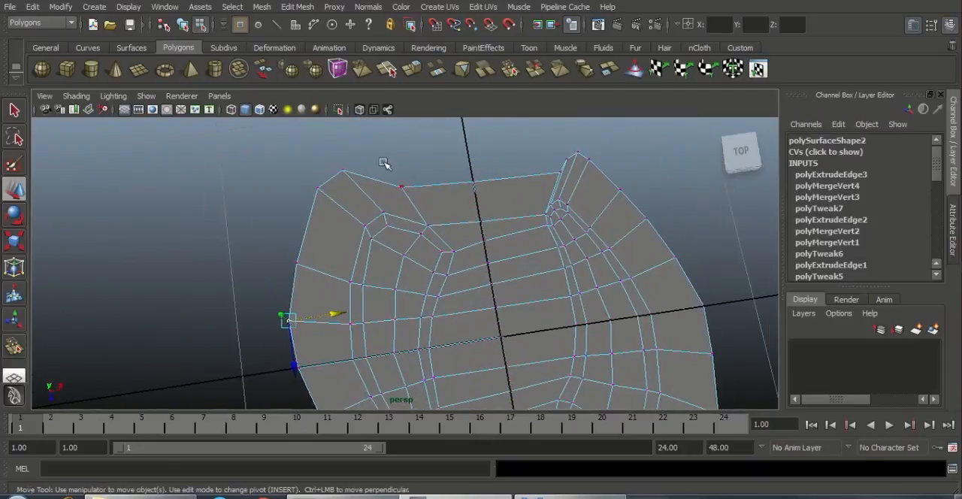
Step: Adjust the border vertex left of centre at the negative Z end and pull the centre vertex outward along Z
left_click_drag(423, 208, 403, 202)
mouse_move(459, 161)
left_mouse_down()
mouse_move(488, 202)
mouse_move(474, 166)
left_mouse_up()
middle_click_drag(500, 199, 402, 242, "alt")
right_click_drag(403, 242, 555, 263, "alt")
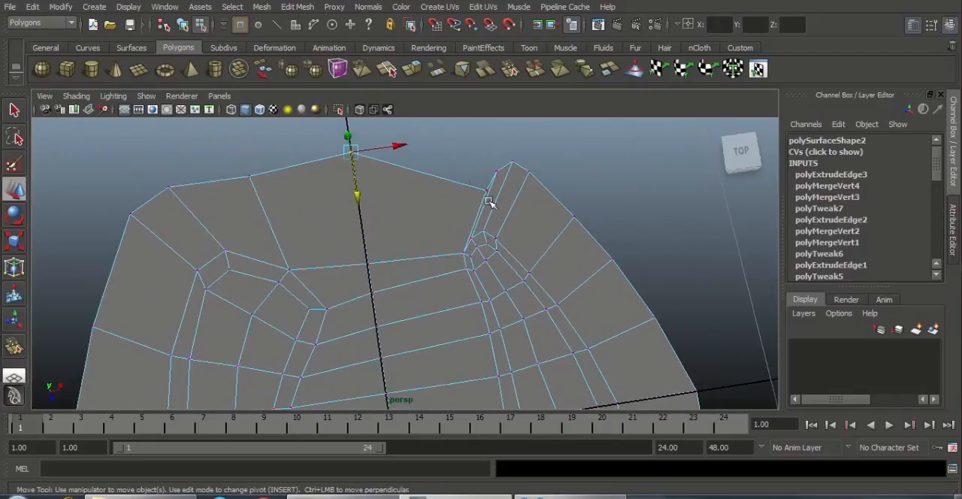
Step: Pull the two border vertices beside the narrow tip at the negative Z end outward and shift them toward the centre
left_click(489, 193)
left_click_drag(528, 188, 501, 188)
left_click_drag(466, 238, 462, 203)
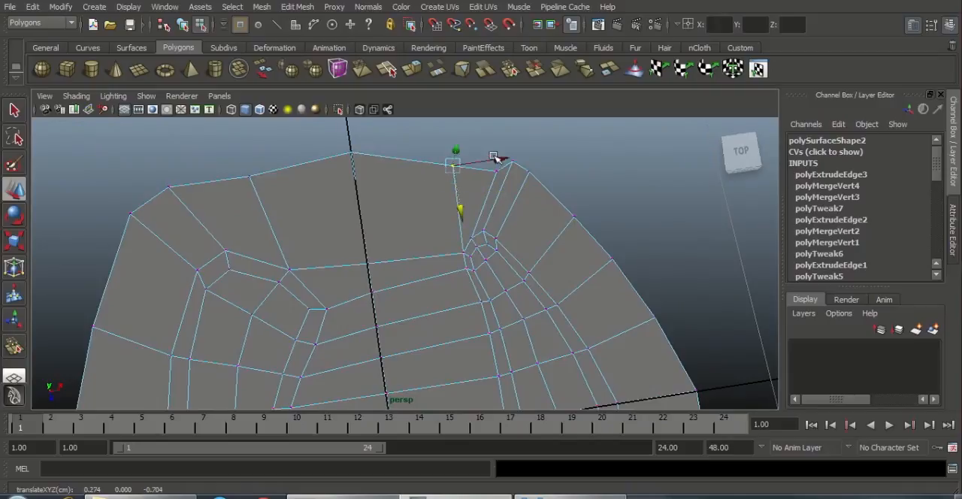
left_click_drag(501, 157, 475, 157)
left_click_drag(440, 195, 499, 178)
left_click_drag(406, 135, 443, 166)
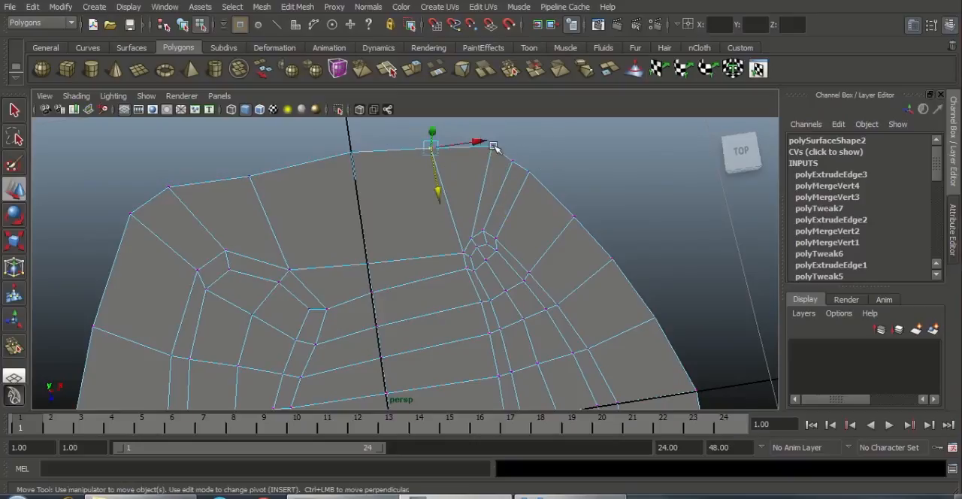
Step: Spread the remaining border vertices around the narrow negative Z tip along X and Z into a rounded corner
mouse_move(487, 144)
left_mouse_down()
mouse_move(456, 142)
mouse_move(468, 158)
mouse_move(506, 164)
mouse_move(495, 140)
left_mouse_up()
left_click_drag(522, 168, 541, 244)
left_click_drag(579, 187, 603, 182)
left_click_drag(502, 148, 529, 172)
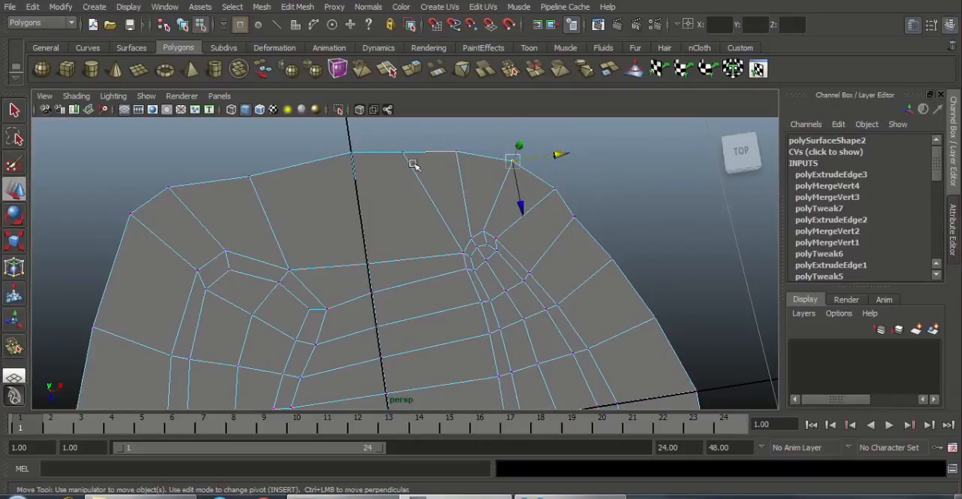
left_click_drag(413, 164, 479, 178)
right_click_drag(410, 213, 411, 143, "alt")
Step: Pull the four inner border vertices at the positive Z end outward along Z to straighten that edge
middle_click_drag(411, 144, 422, 41, "alt")
right_click_drag(408, 238, 424, 188, "alt")
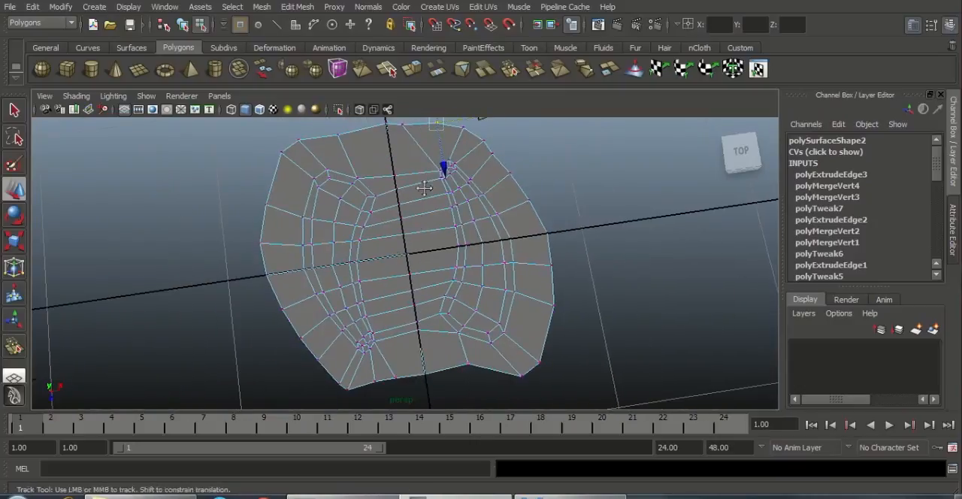
middle_click_drag(424, 188, 428, 153, "alt")
right_click_drag(436, 251, 475, 330, "alt")
middle_click_drag(391, 335, 400, 275, "alt")
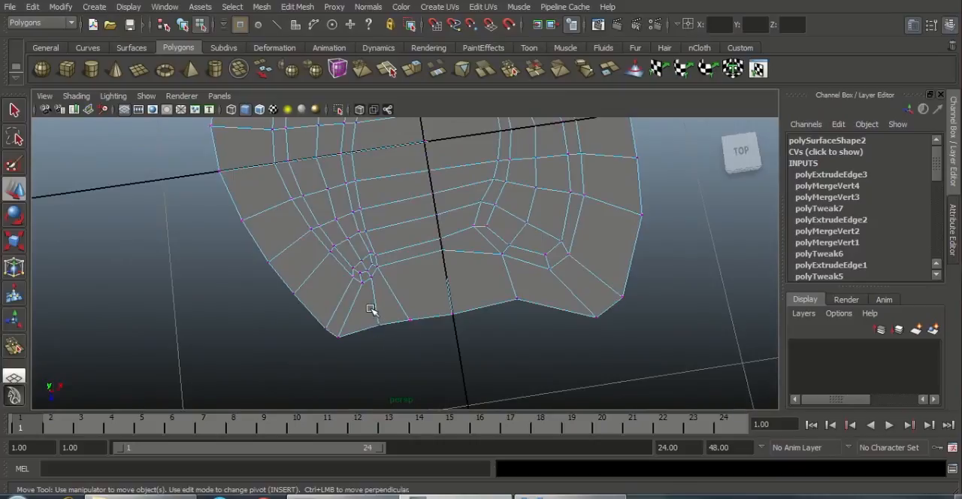
left_click_drag(369, 308, 422, 334)
left_click_drag(400, 365, 402, 380)
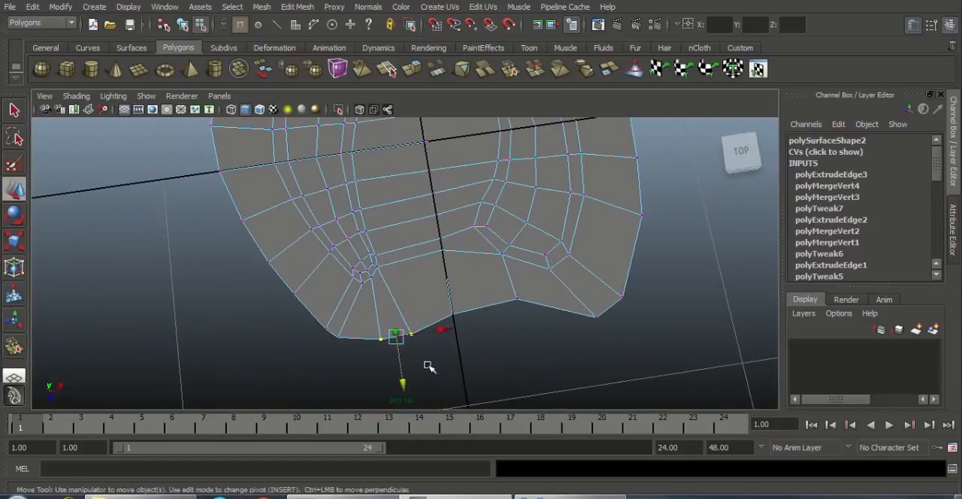
left_click_drag(429, 299, 466, 329)
left_click_drag(460, 360, 464, 375)
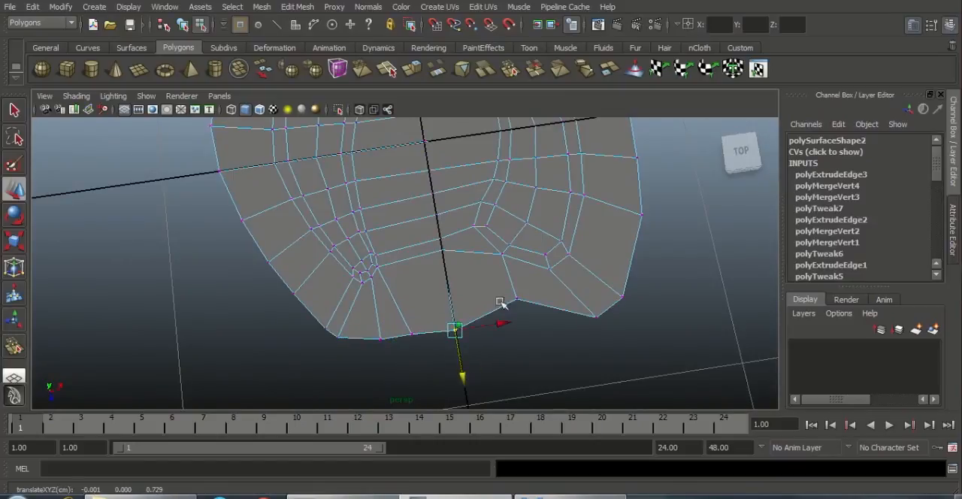
left_click_drag(502, 274, 531, 365)
left_click(657, 339)
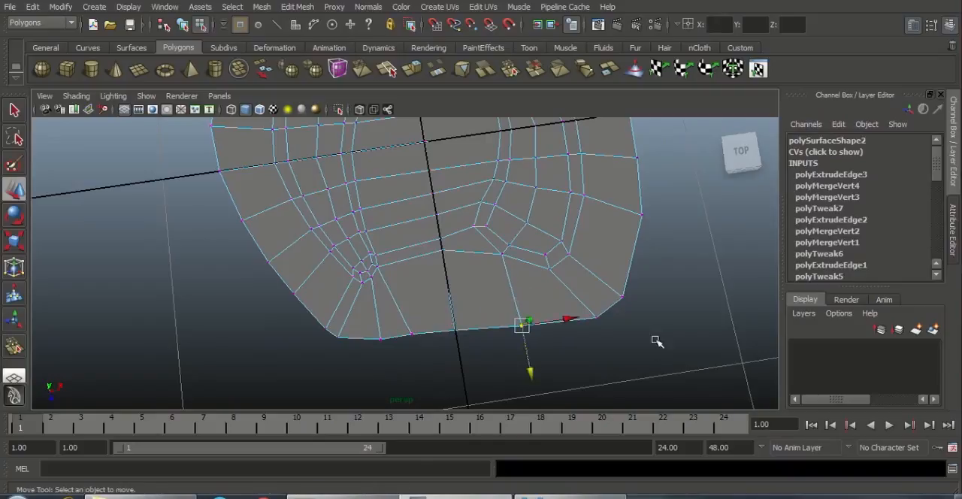
Step: Return to object mode and select the whole mesh
right_click_drag(657, 339, 468, 245, "alt")
middle_click_drag(468, 245, 482, 286, "alt")
right_click_drag(483, 286, 517, 281, "alt")
right_click_drag(448, 227, 459, 212)
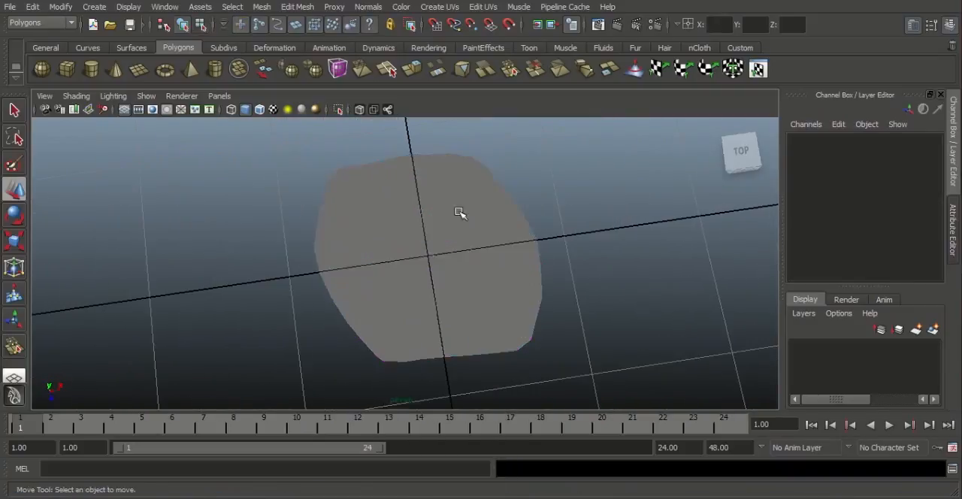
left_click(460, 219)
left_click_drag(456, 261, 438, 242, "alt")
right_click_drag(437, 242, 445, 269, "alt")
left_click_drag(444, 269, 452, 296, "alt")
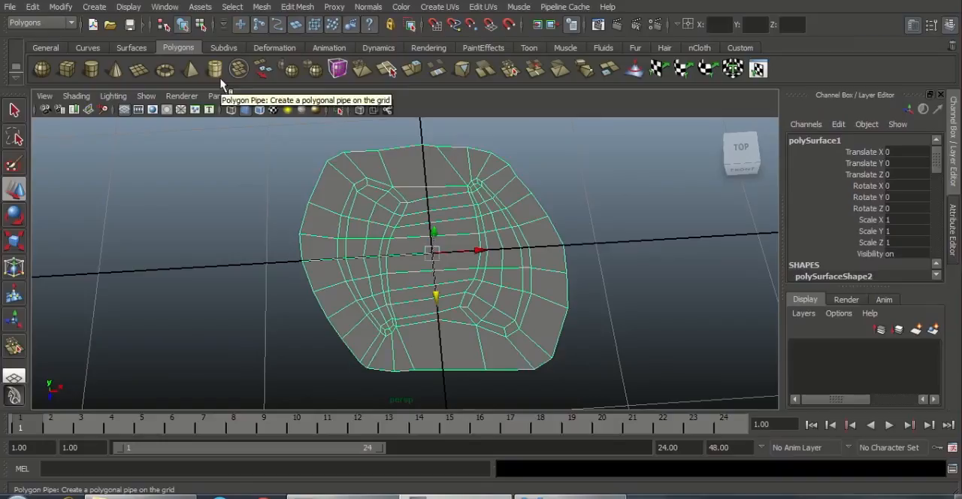
Step: Switch to edge selection and select the border edges at the middle of the negative Z end
right_click_drag(347, 178, 347, 148)
left_click(399, 149)
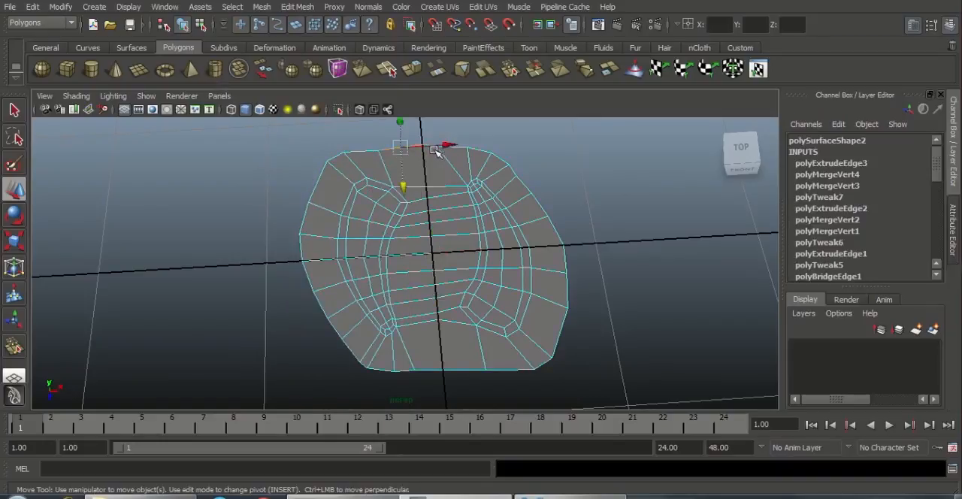
key("q")
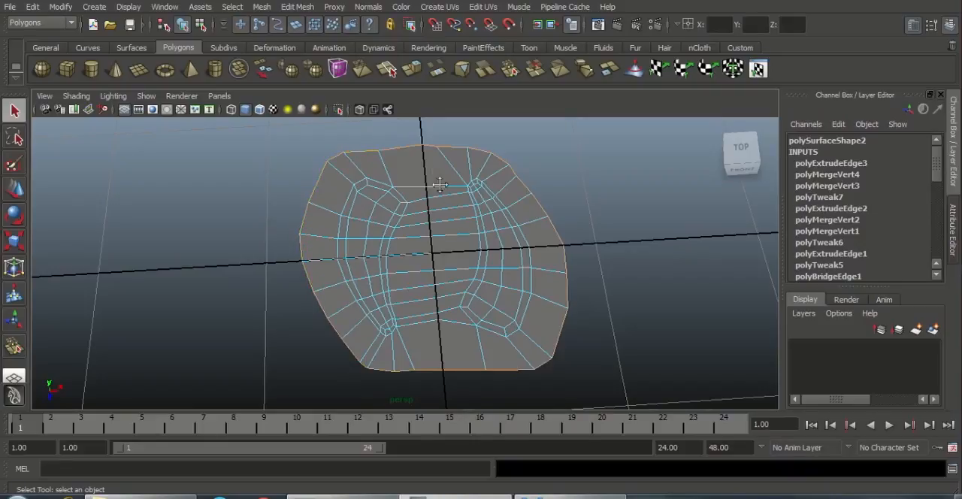
Step: Return to object mode and create a polygon pipe at the origin with 28 axis subdivisions
right_click_drag(439, 162, 493, 148)
left_click(482, 209)
scroll(329, 185, "down", 2)
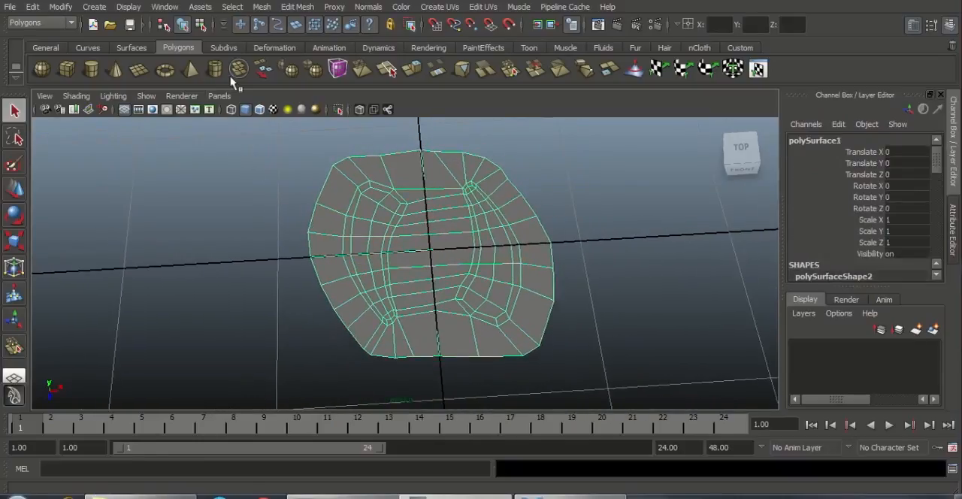
left_click(215, 72)
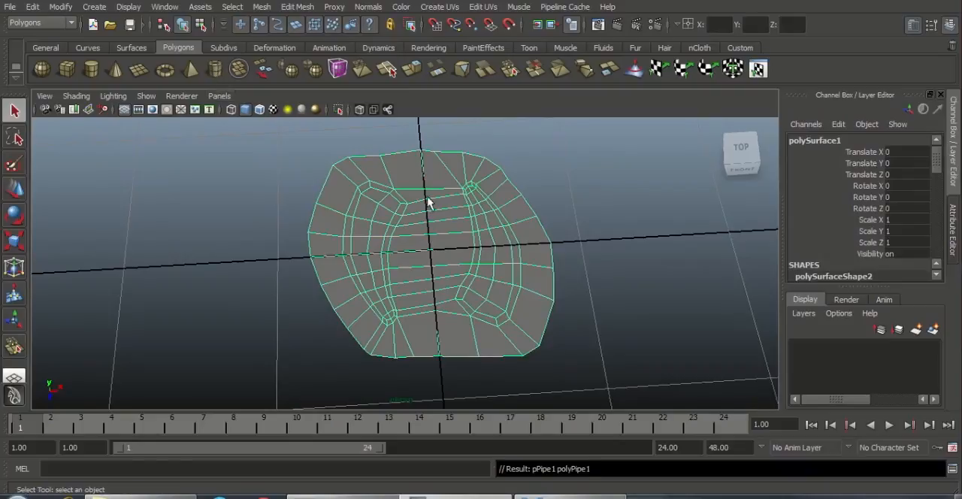
left_click_drag(937, 208, 940, 255)
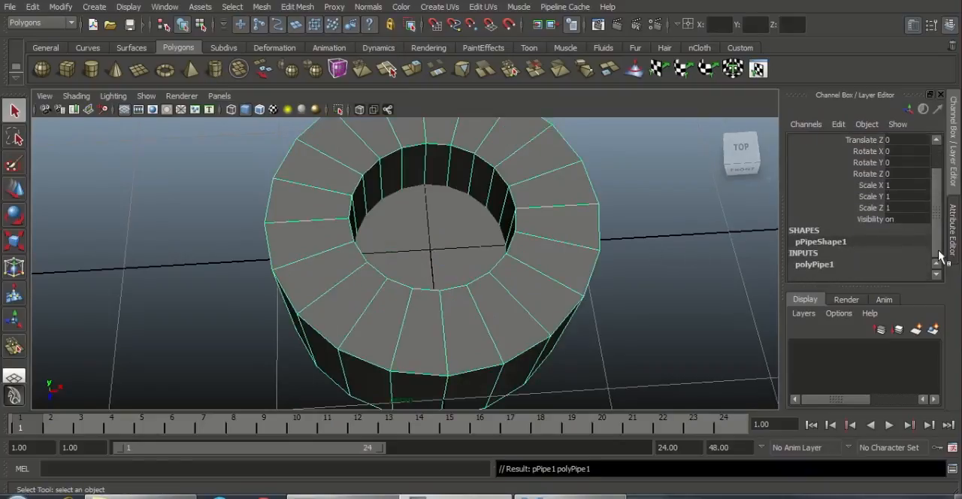
left_click(827, 264)
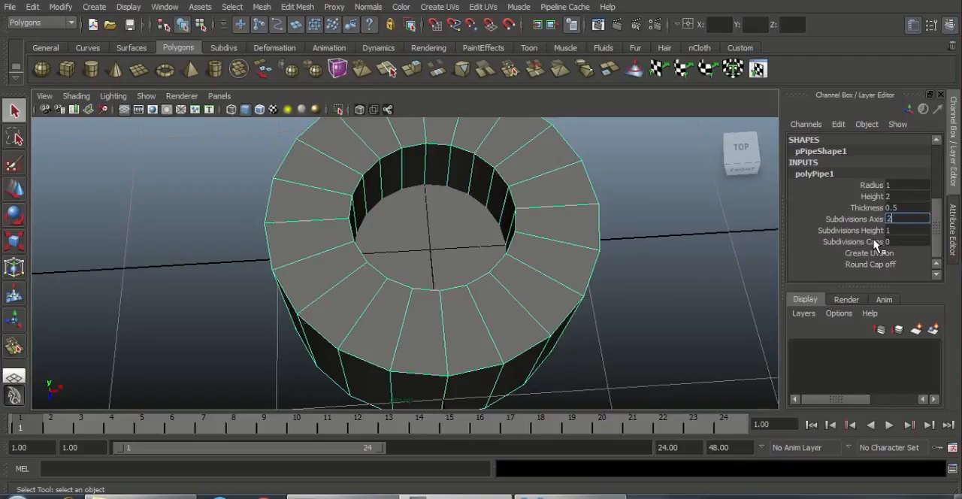
type("28")
key("Return")
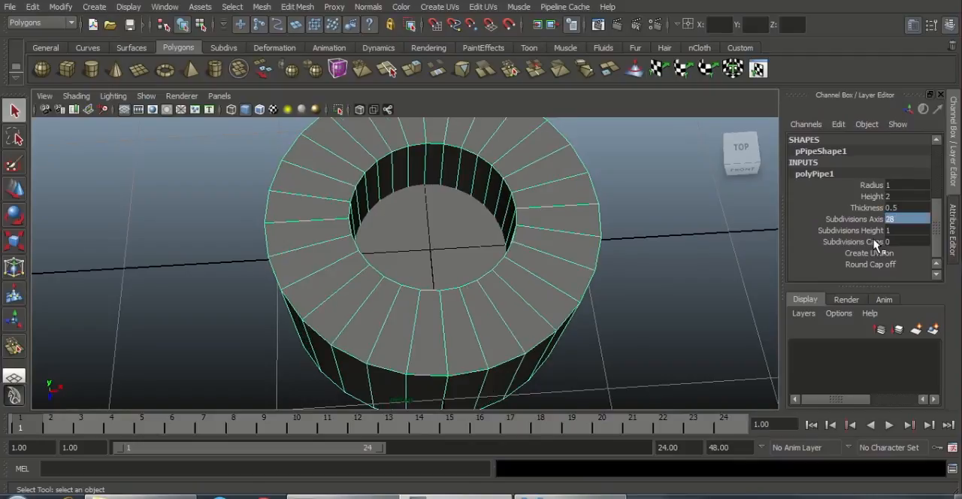
Step: Scale the pipe up uniformly to about 1.546
left_click_drag(534, 266, 487, 237, "alt")
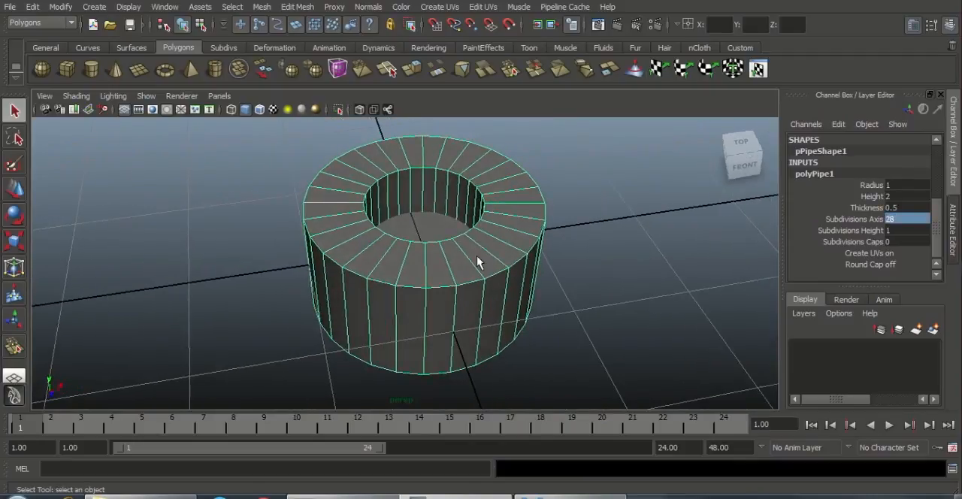
key("w")
left_click_drag(446, 275, 451, 315, "alt")
key("r")
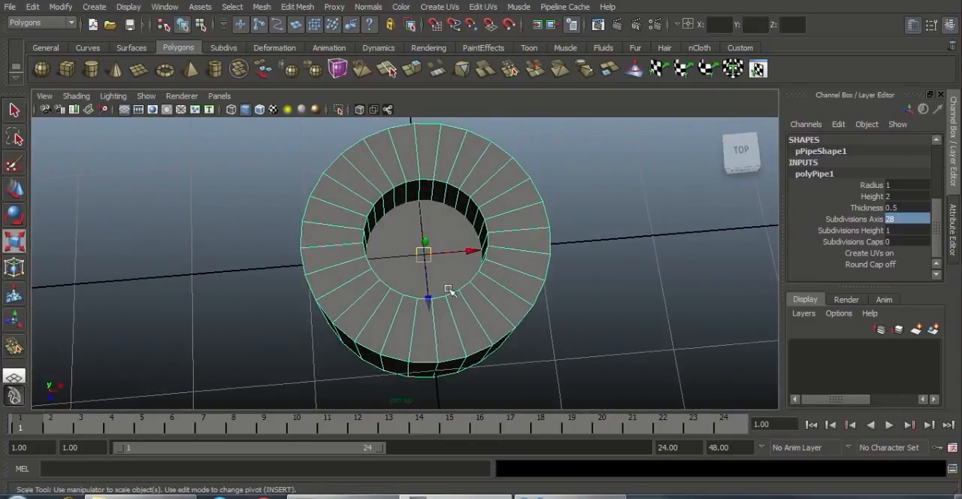
left_click_drag(423, 254, 749, 258)
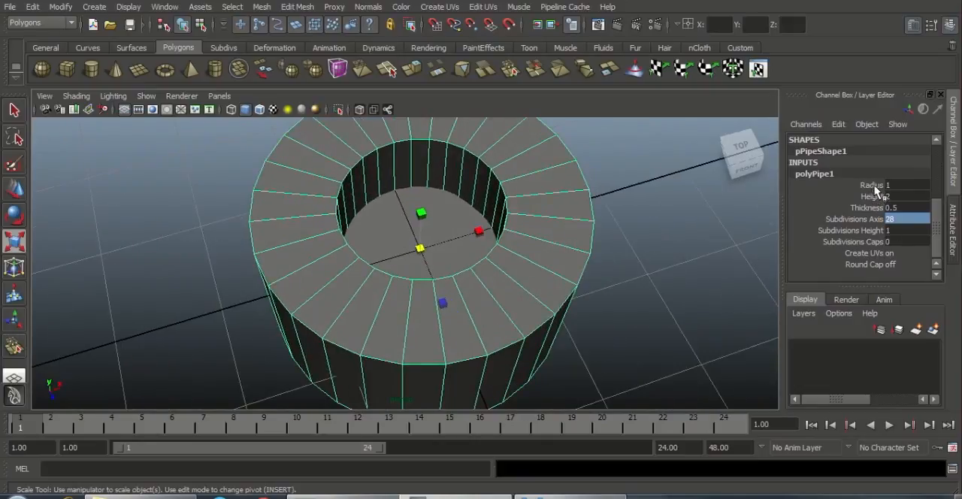
Step: Set the pipe's thickness to 0.2
left_click(871, 208)
middle_click_drag(627, 225, 622, 225)
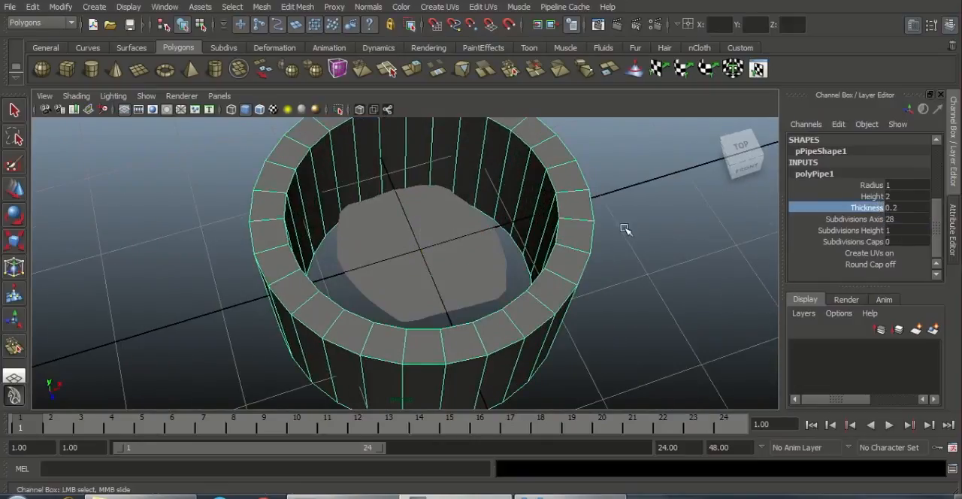
left_click_drag(625, 230, 519, 247, "alt")
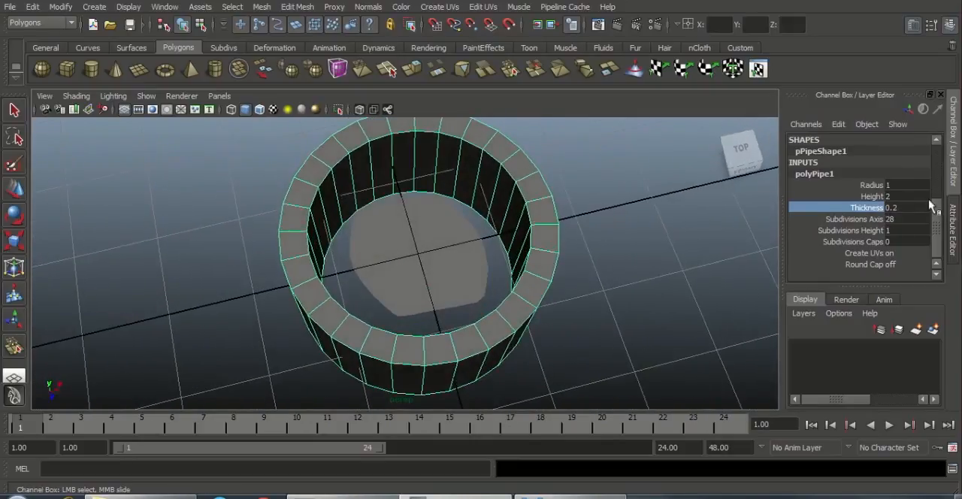
Step: Reduce the pipe's radius and check the reference image of the round cap with its loops and holes
left_click(876, 186)
middle_click_drag(681, 212, 622, 362)
left_click(571, 496)
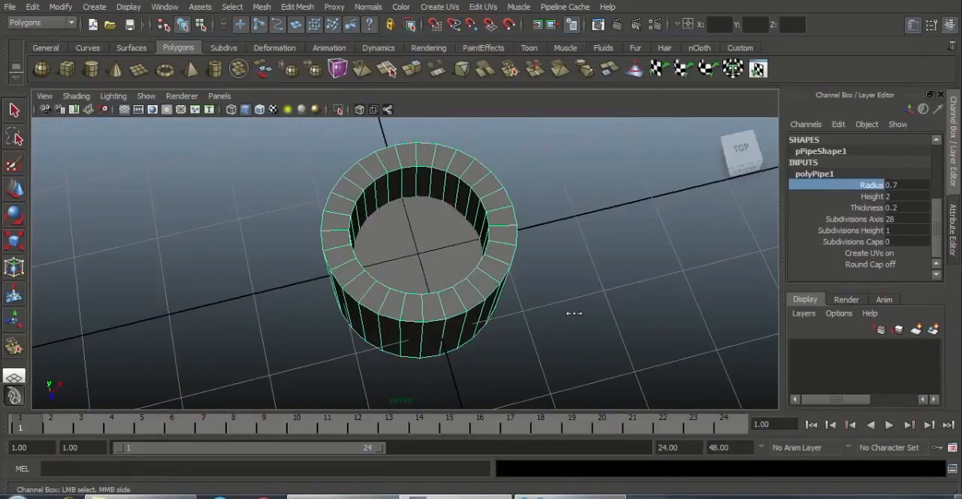
middle_click_drag(574, 313, 573, 315)
Step: Try a pipe radius of 0.5 and raise it to 0.7
left_click(898, 185)
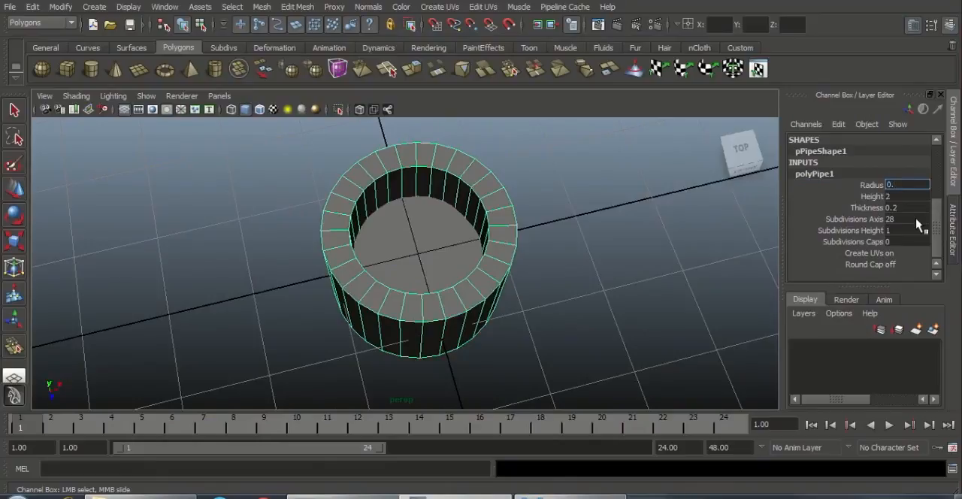
key("Return")
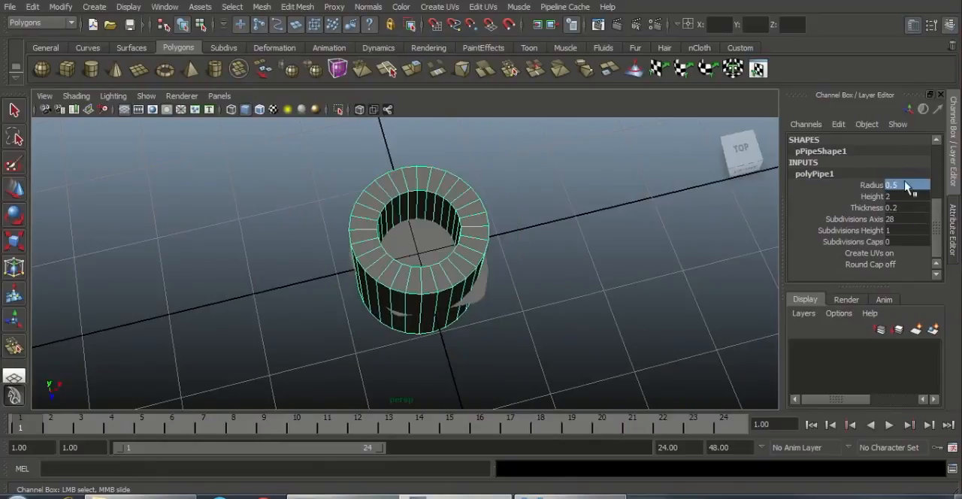
double_click(897, 186)
type("0.7")
key("Return")
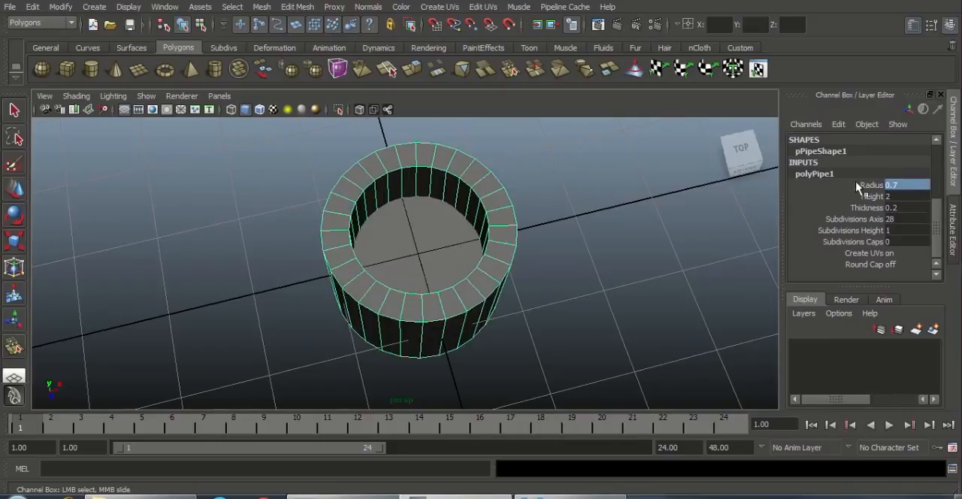
Step: Set the pipe's thickness to 0.1 to get a thinner wall
left_click(873, 208)
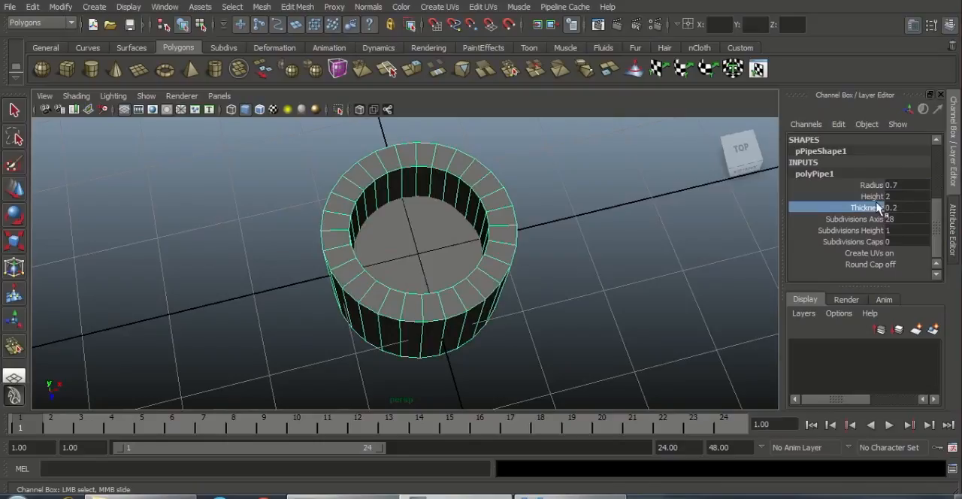
left_click(893, 208)
left_click(895, 211)
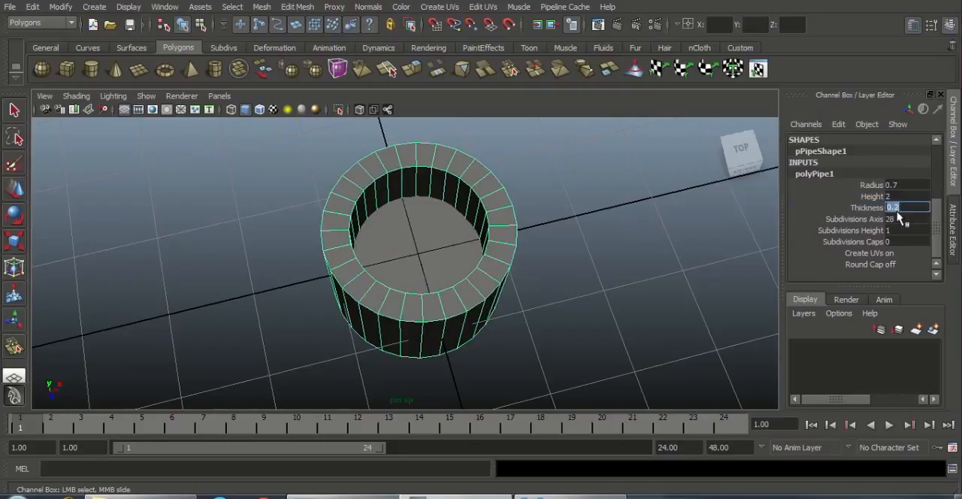
type("0.1")
key("Return")
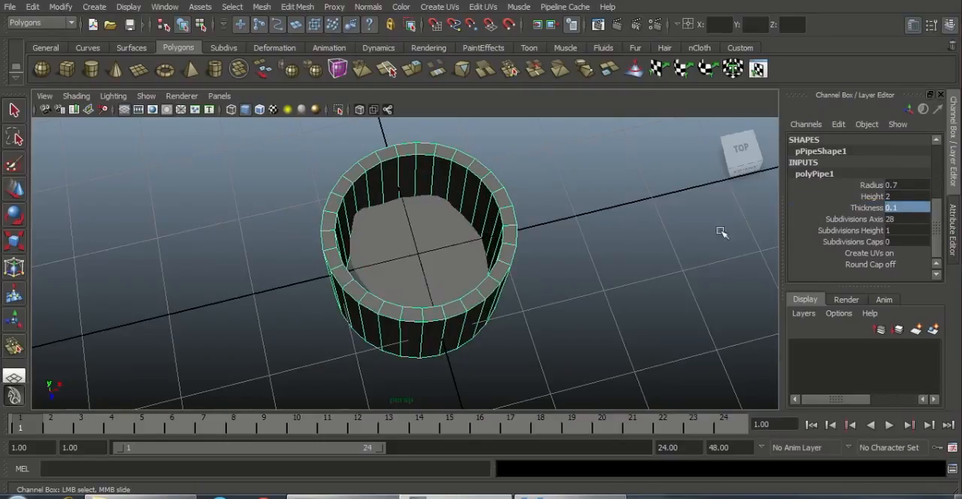
Step: Set the pipe's radius to 0.8 so it surrounds the inner mesh with a gap
left_click_drag(721, 233, 588, 290, "alt")
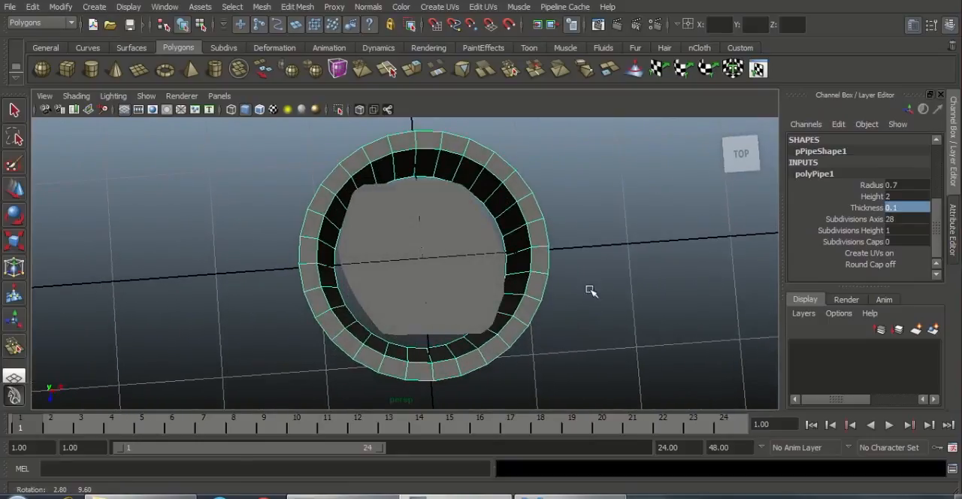
double_click(908, 184)
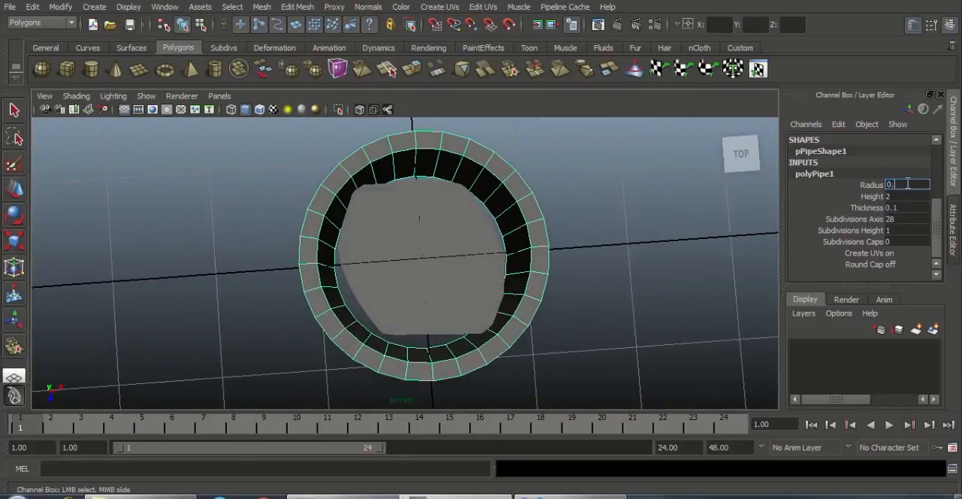
type("0.8")
key("Return")
left_click(741, 170)
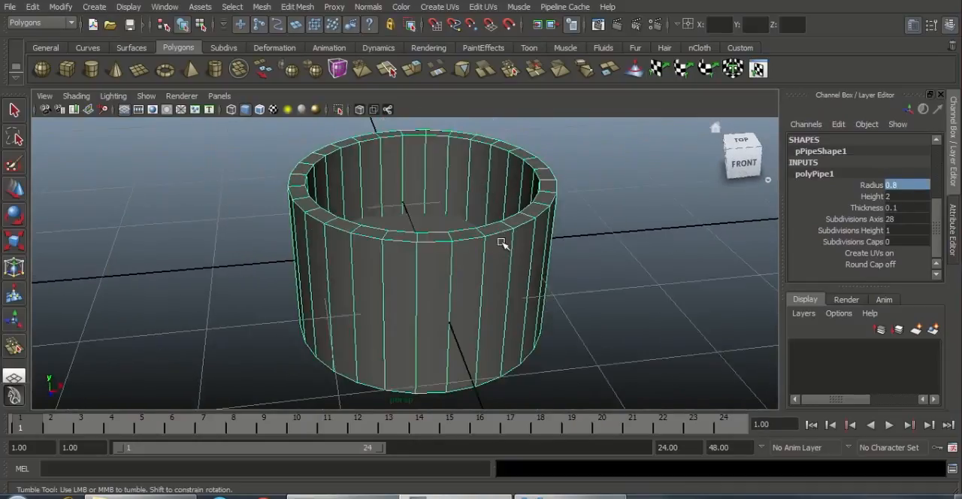
Step: Delete all the pipe's faces except the flat top ring and select the ring in object mode
left_click_drag(484, 237, 477, 249, "alt")
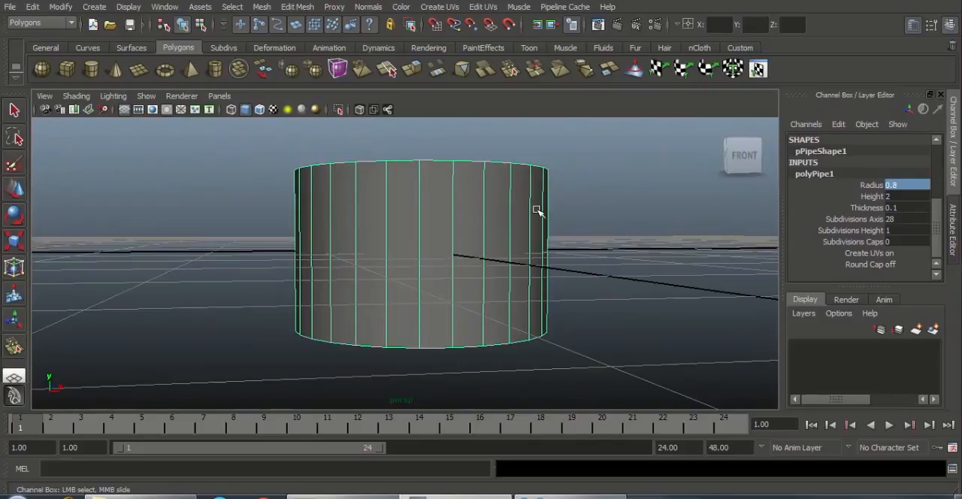
right_click_drag(538, 210, 540, 235)
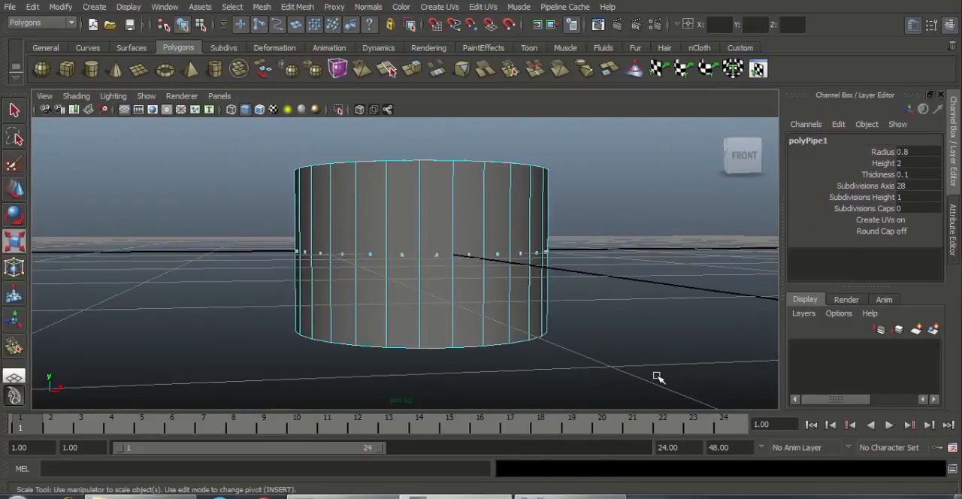
left_click_drag(657, 375, 656, 368)
left_click_drag(574, 327, 544, 202, "alt")
key("Delete")
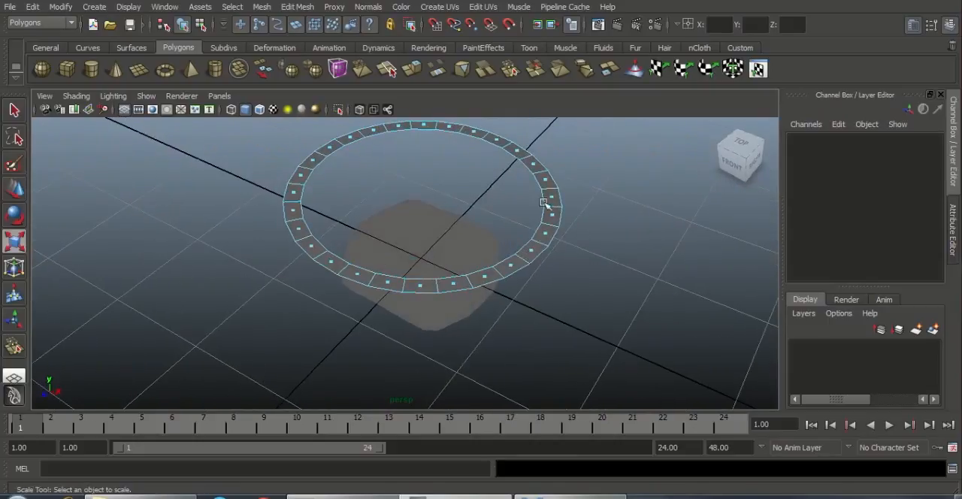
right_click_drag(544, 202, 569, 184)
left_click(546, 197)
left_click_drag(526, 219, 680, 151, "alt")
left_click_drag(506, 279, 511, 338, "alt")
right_click_drag(583, 376, 612, 309, "alt")
middle_click_drag(612, 309, 623, 338, "alt")
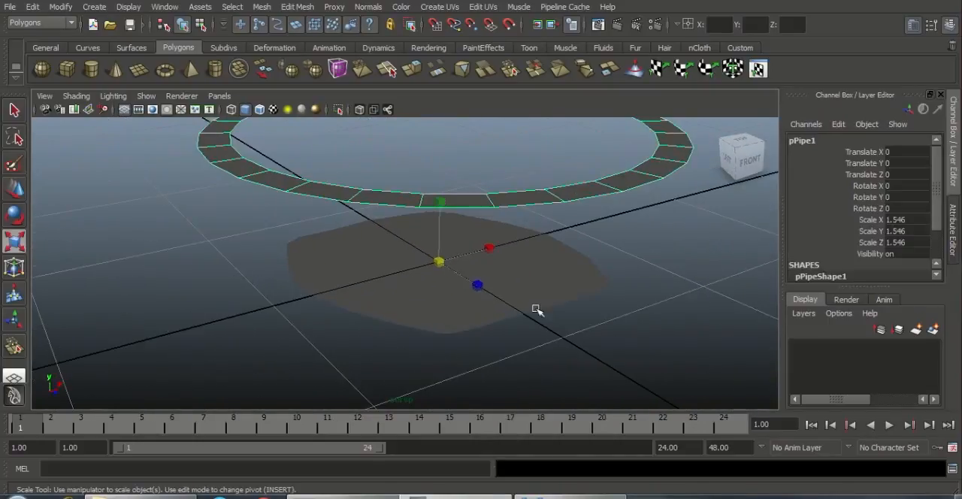
Step: Center the pivot of the ring on its own geometry
left_click_drag(536, 309, 426, 264, "alt")
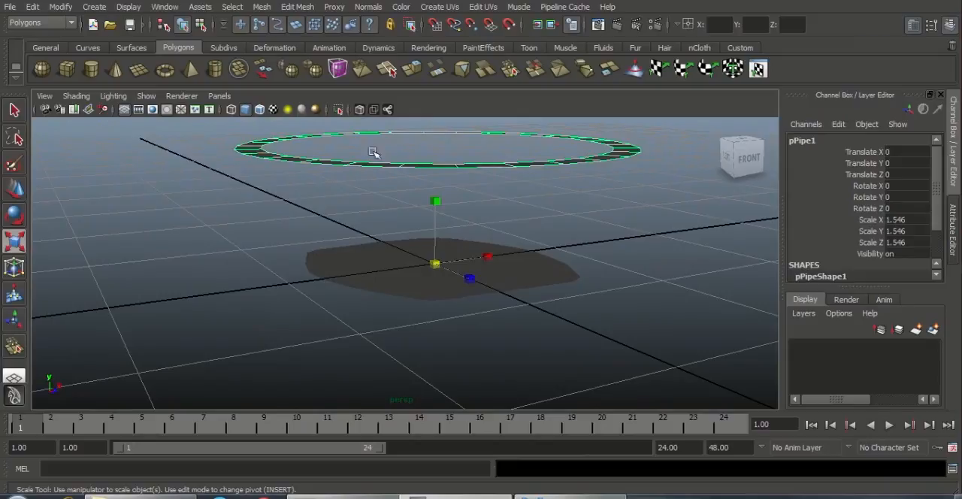
right_click_drag(385, 164, 446, 146)
left_click(61, 6)
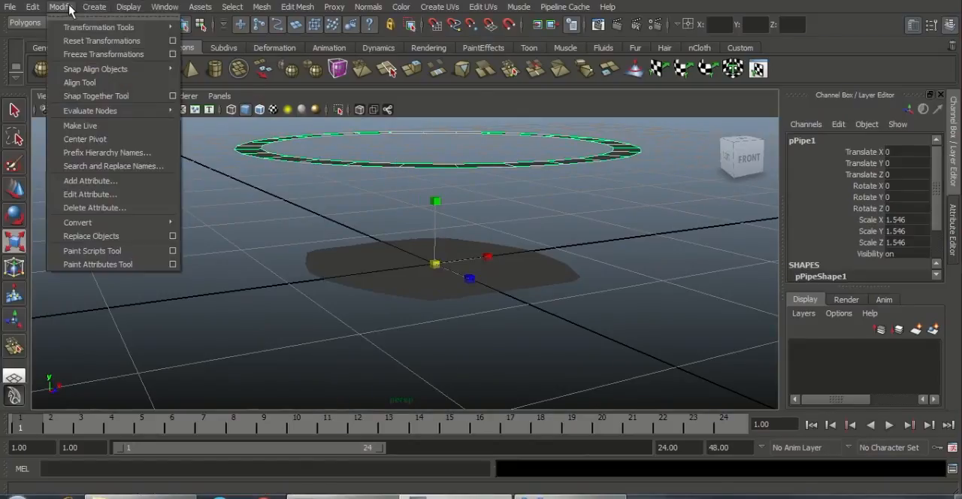
left_click(75, 131)
left_click_drag(426, 208, 457, 194, "alt")
Step: Move the ring down with grid snapping to the origin so it encircles the inner mesh
key("w")
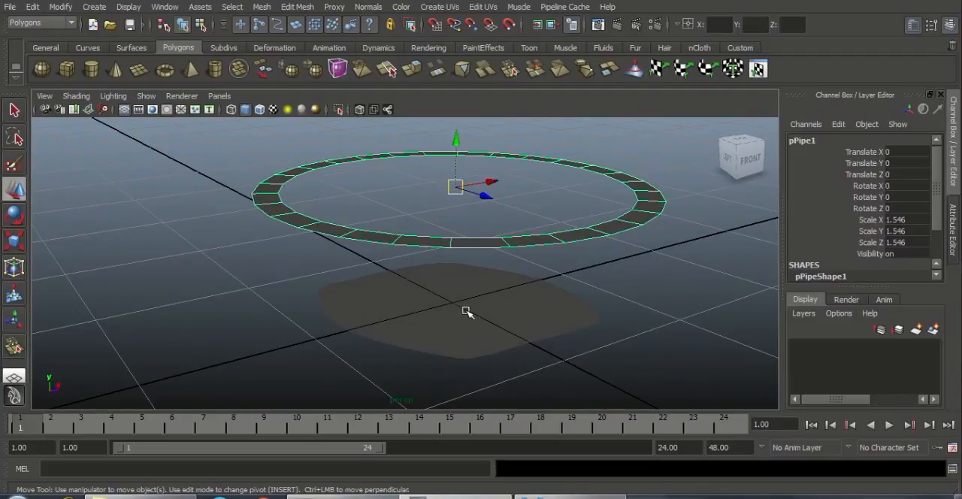
left_click_drag(466, 311, 475, 293, "alt")
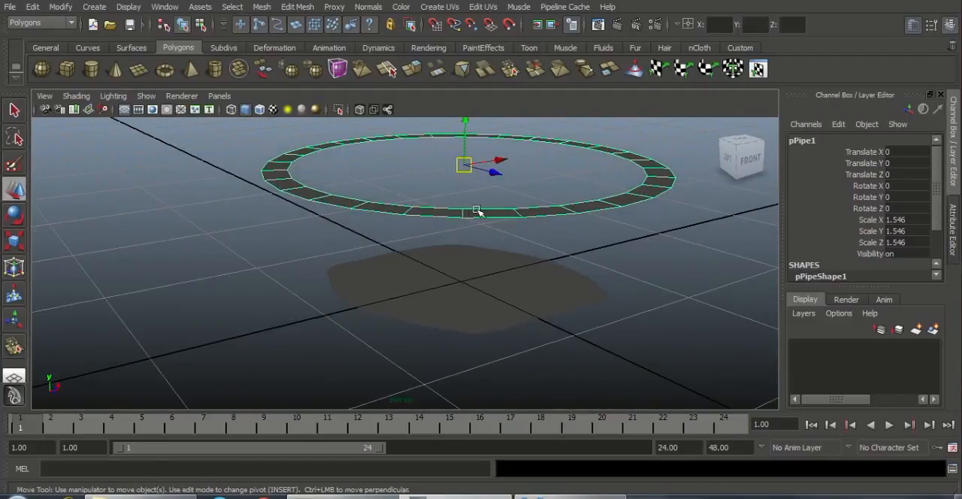
key("x")
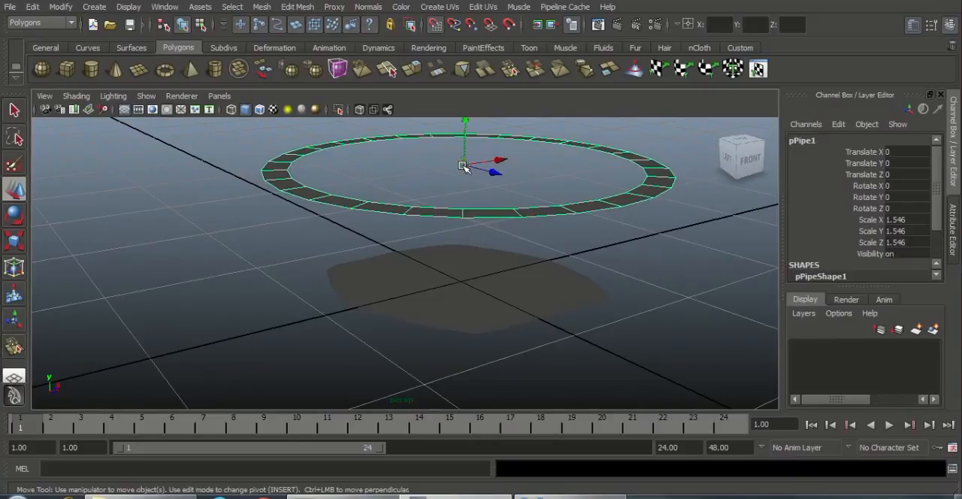
left_click_drag(464, 166, 143, 289)
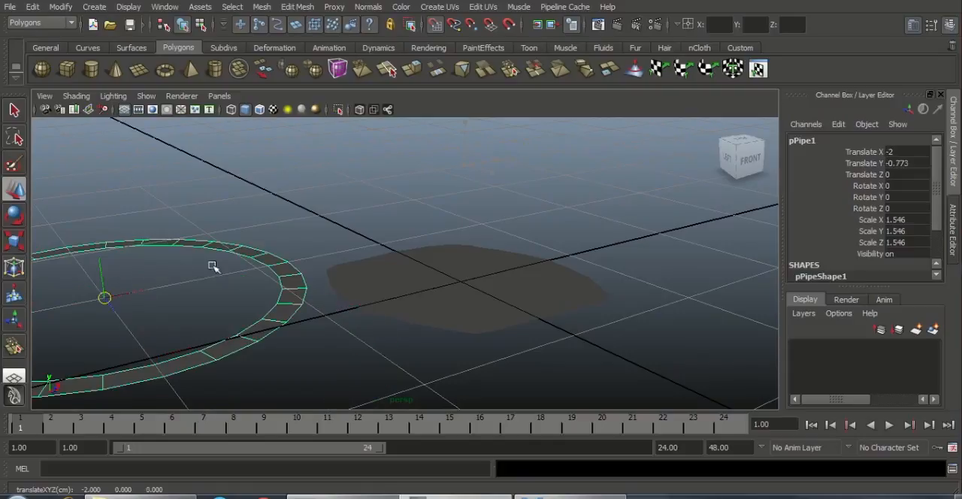
left_click_drag(214, 267, 459, 286)
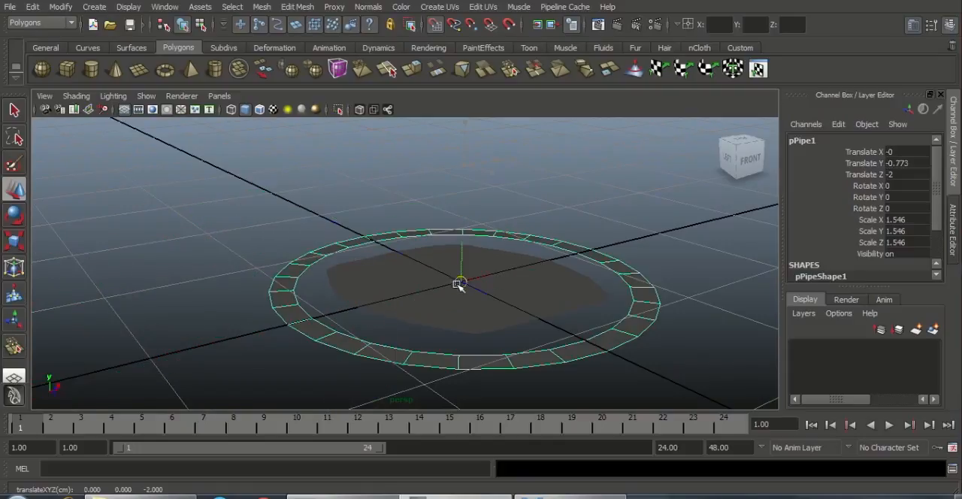
left_click_drag(541, 307, 468, 374, "alt")
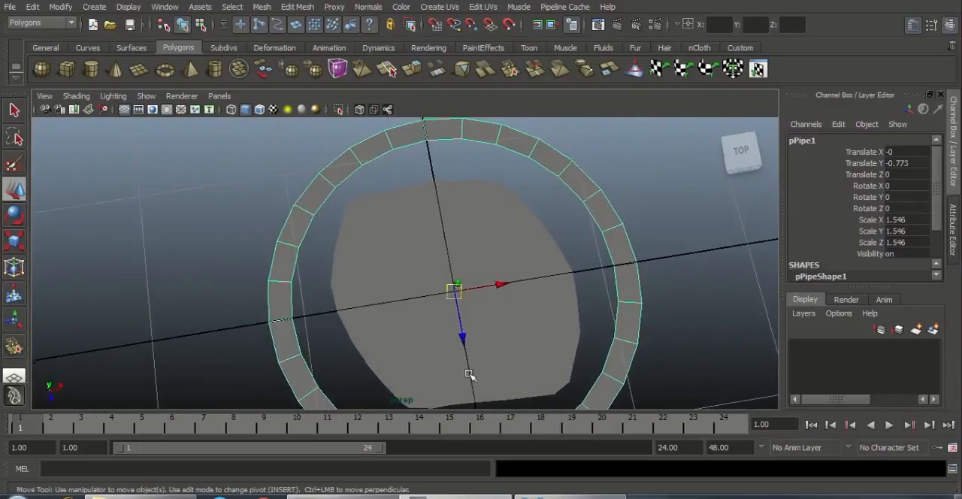
Step: Turn on Wireframe on Shaded in the viewport and select the outer ring
left_click(76, 96)
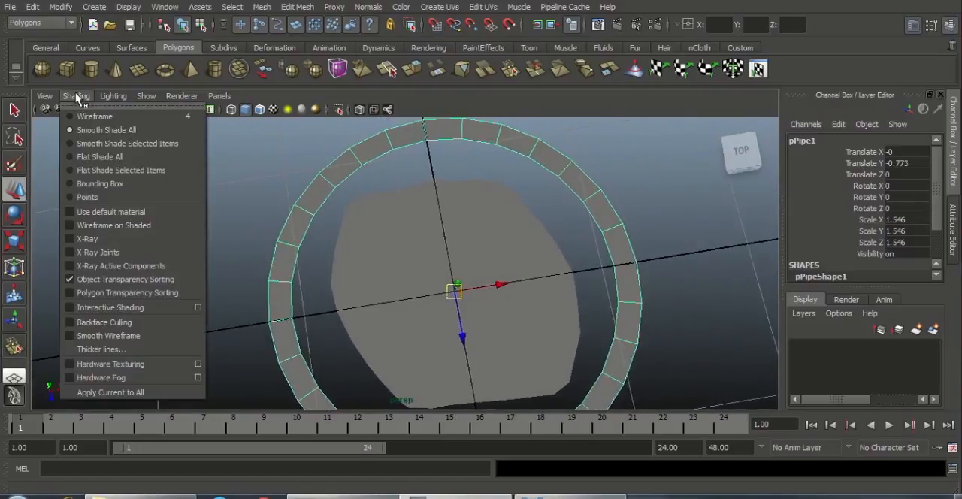
left_click(126, 225)
left_click(133, 275)
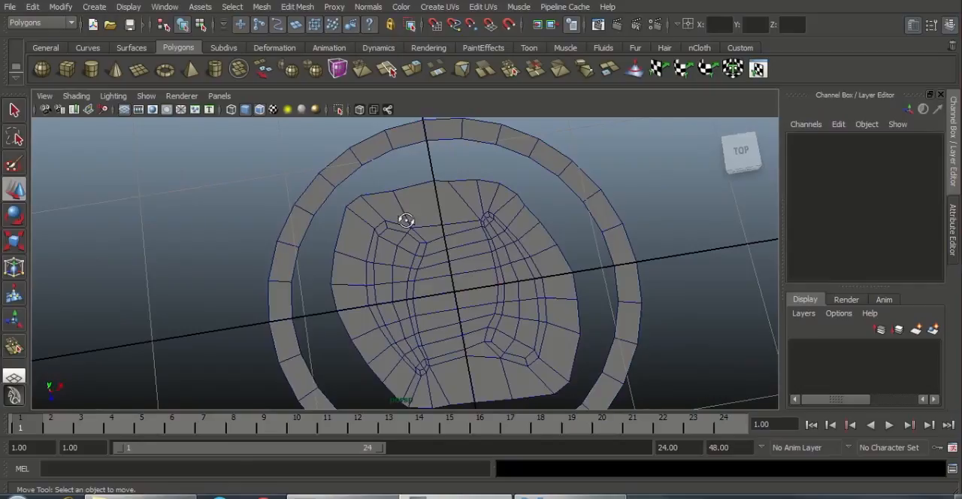
right_click_drag(401, 216, 472, 267, "alt")
middle_click_drag(469, 205, 480, 191, "alt")
right_click_drag(453, 196, 421, 178, "alt")
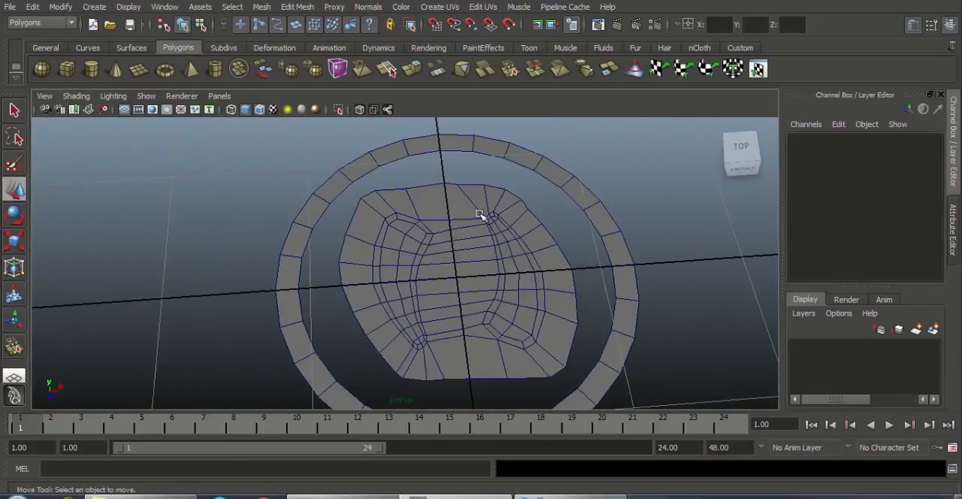
middle_click_drag(483, 199, 485, 189, "alt")
left_click(451, 189)
left_click_drag(451, 188, 355, 265, "alt")
left_click(322, 257)
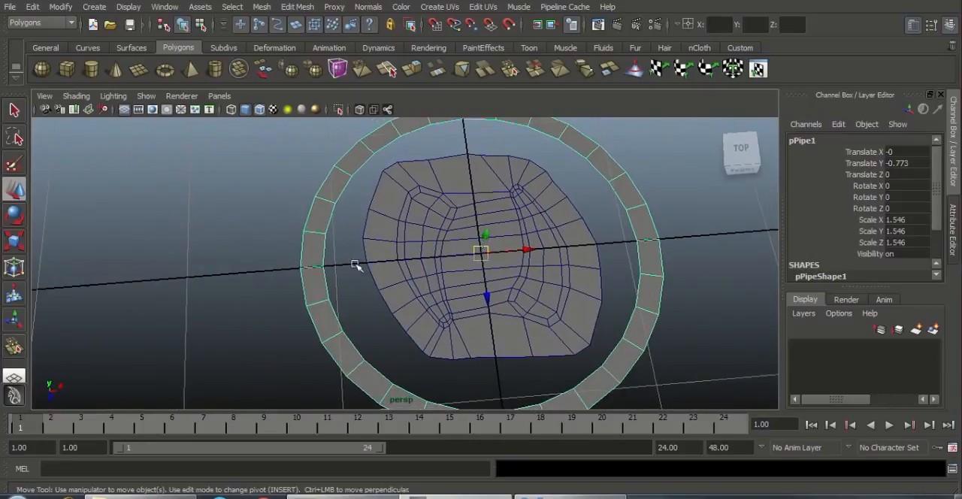
Step: Combine the outer ring and the inner mesh into a single polygon object
left_click(386, 213)
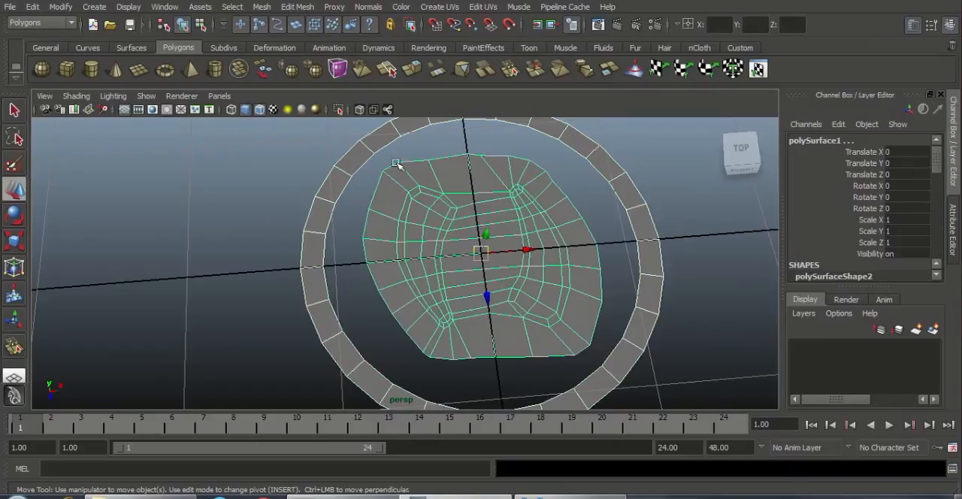
left_click(264, 7)
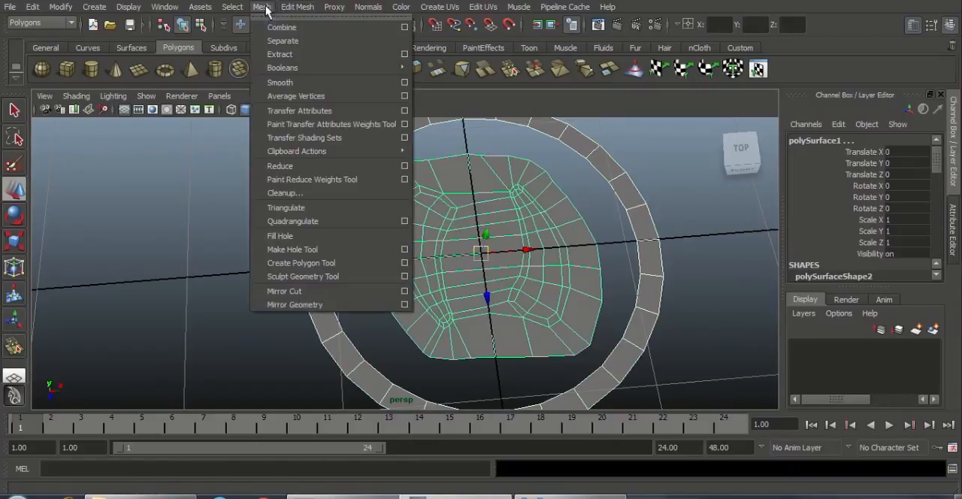
left_click(281, 25)
Step: Bridge the ring's inner border edges to the inner mesh's outer border with a linear path and 2 divisions
right_click_drag(391, 194, 369, 165)
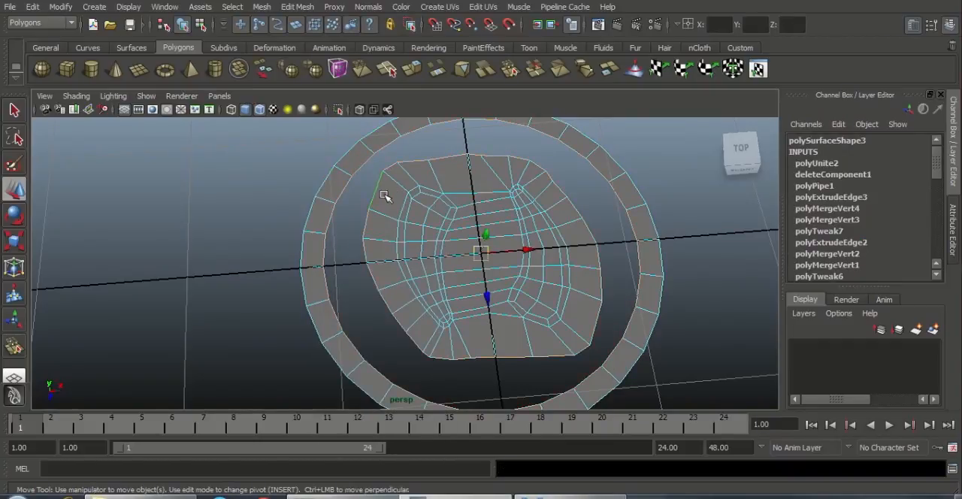
left_click(297, 7)
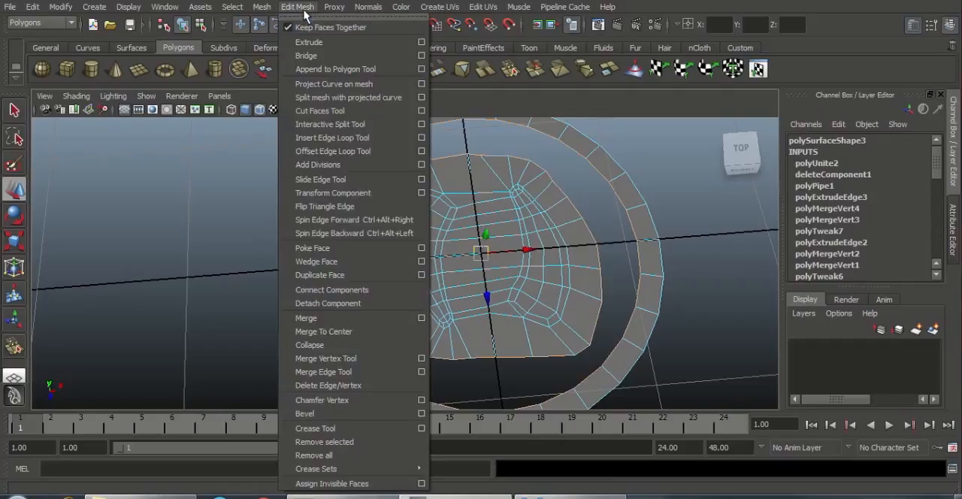
left_click(422, 56)
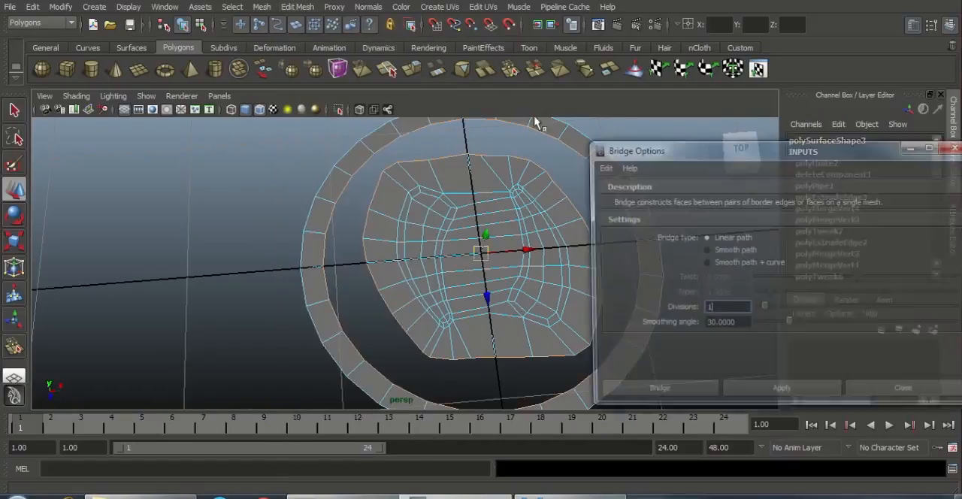
left_click_drag(762, 309, 769, 309)
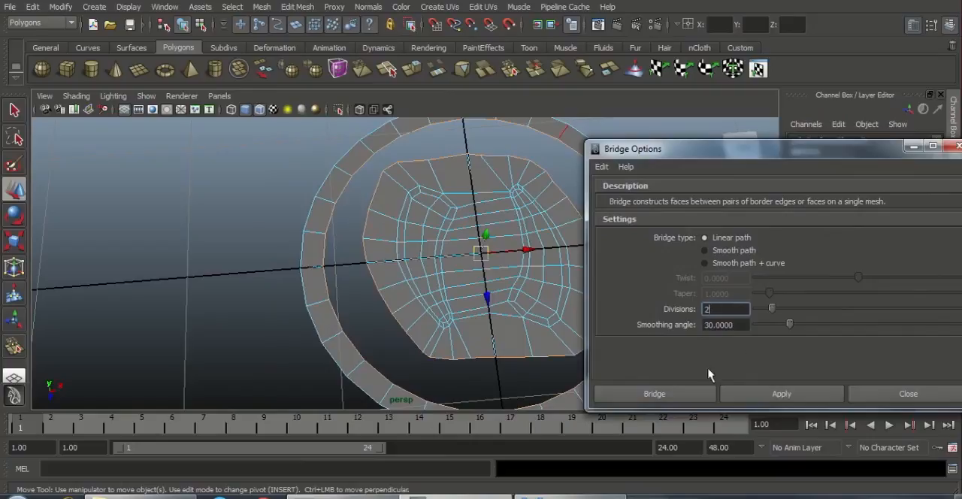
left_click(686, 397)
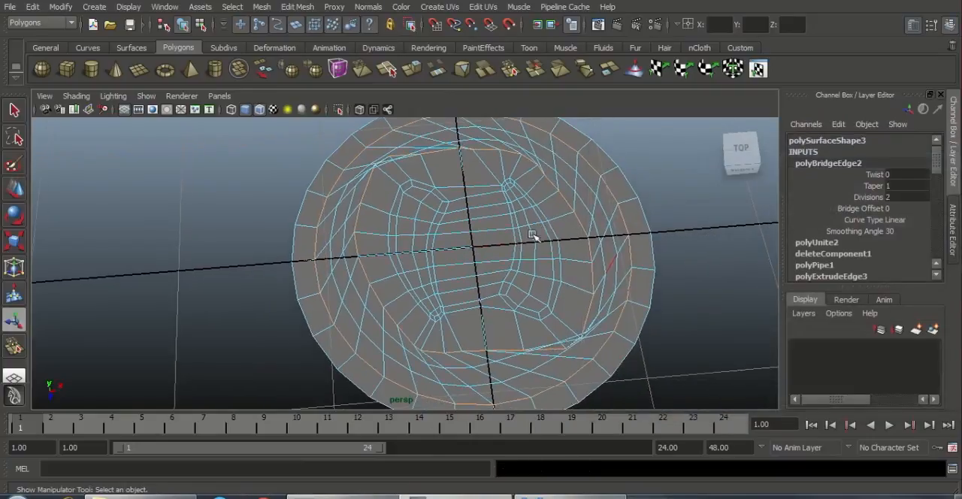
Step: Set the bridge's Bridge Offset to 26 to untwist the connecting faces, and return to object mode
left_click_drag(521, 278, 520, 301, "alt")
right_click_drag(530, 161, 407, 167, "alt")
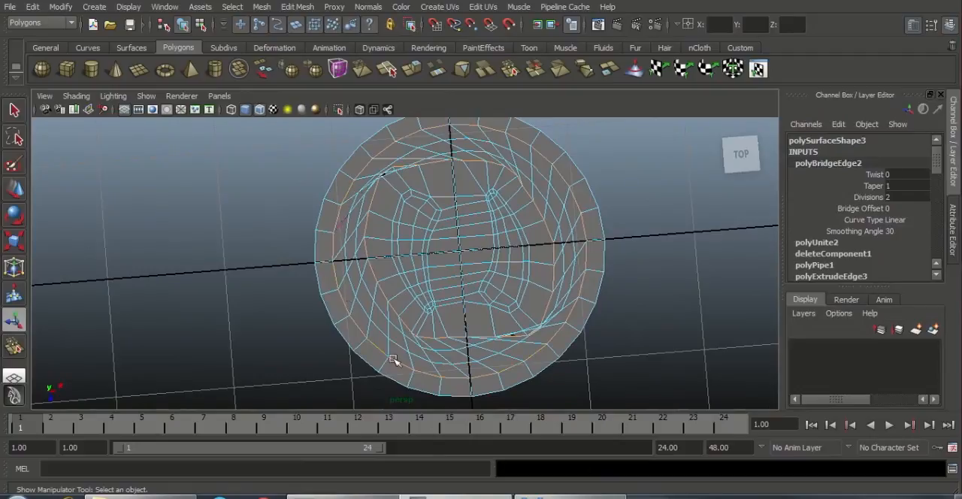
left_click(862, 210)
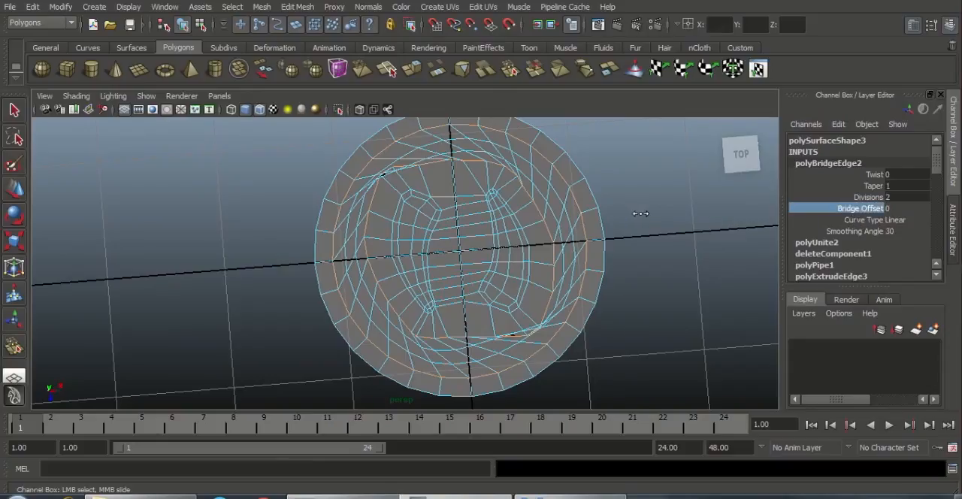
middle_click_drag(639, 213, 822, 193)
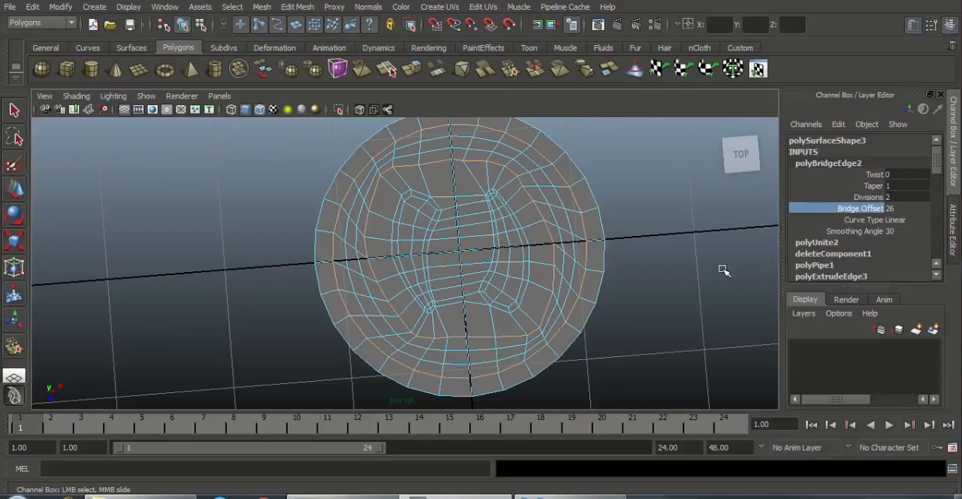
left_click_drag(529, 281, 548, 210, "alt")
right_click_drag(563, 178, 623, 159)
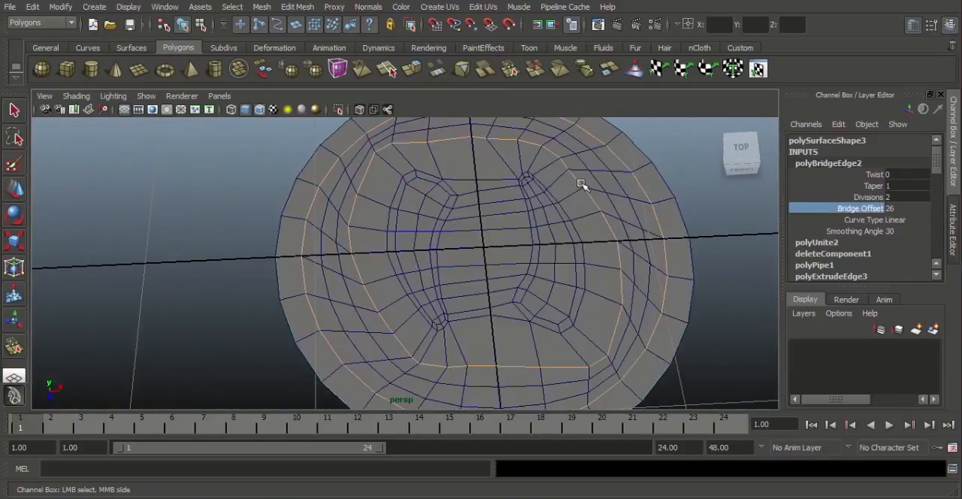
Step: Insert an edge loop around the inner mesh, just outside the two crescent-shaped hole outlines
scroll(449, 237, "down", 4)
left_click_drag(469, 289, 489, 305, "alt")
scroll(491, 314, "up", 2)
middle_click_drag(496, 241, 502, 263, "alt")
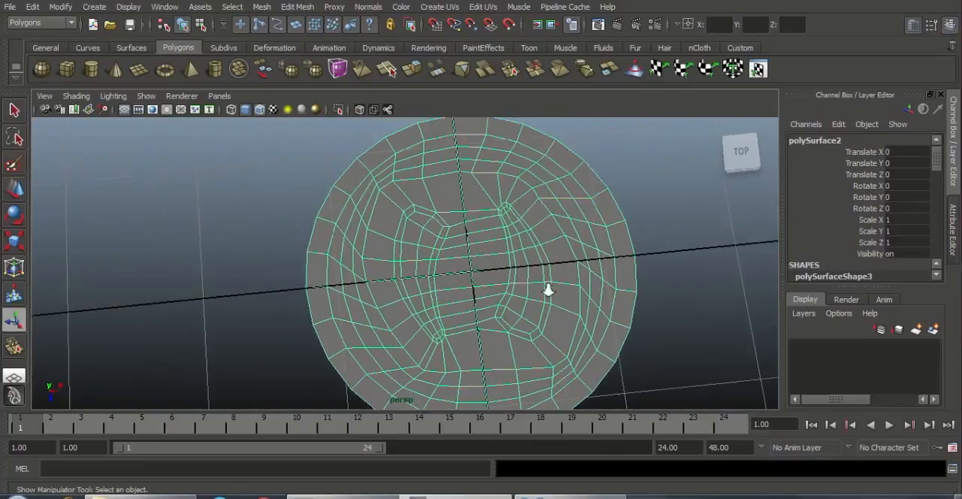
scroll(547, 288, "up", 2)
left_click_drag(504, 263, 528, 227, "alt")
right_click_drag(508, 190, 429, 206, "shift")
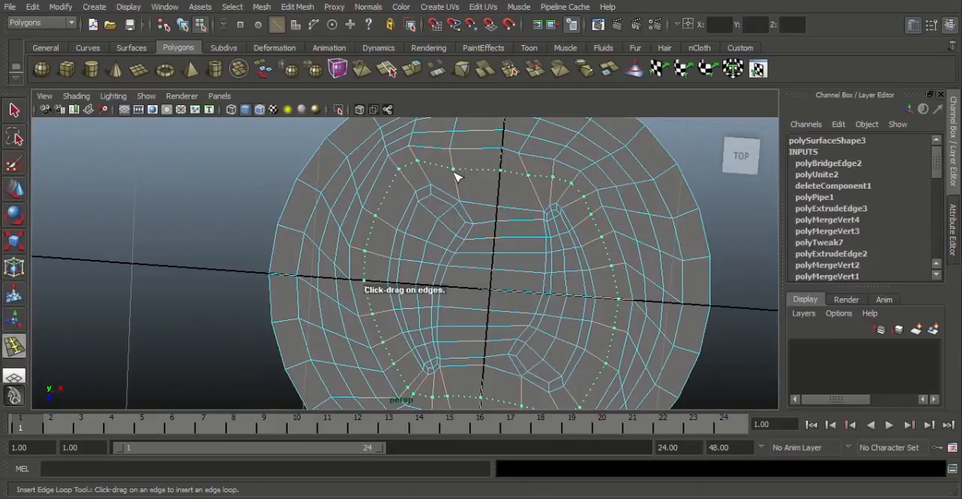
left_click_drag(455, 176, 459, 184)
mouse_move(447, 215)
left_mouse_down("alt")
mouse_move(421, 197)
mouse_move(447, 225)
left_mouse_up("alt")
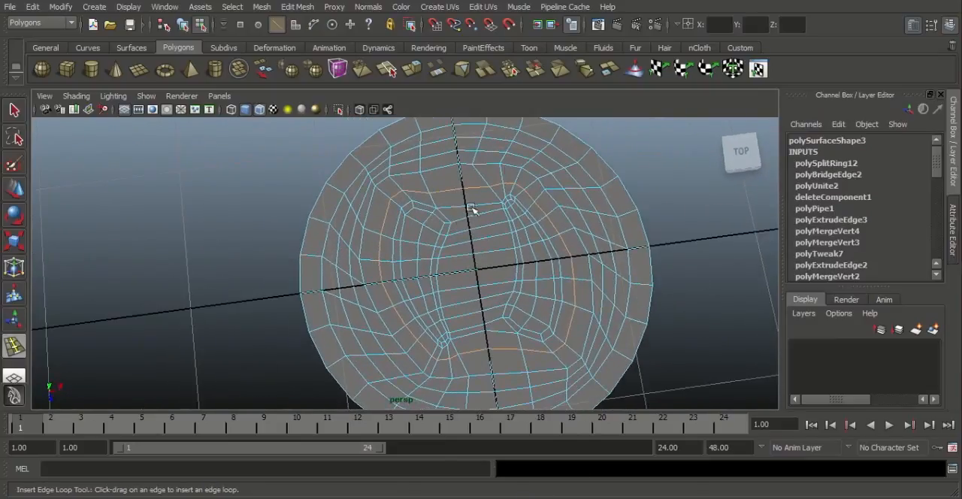
Step: Select the column of faces along the outer side of the left crescent, from its wide end to its narrow tip
key("w")
right_click_drag(511, 159, 562, 145)
right_click_drag(544, 204, 544, 270, "alt")
right_click_drag(393, 242, 418, 253, "alt")
left_click_drag(419, 253, 420, 245, "alt")
right_click_drag(419, 205, 420, 236)
left_click(429, 180)
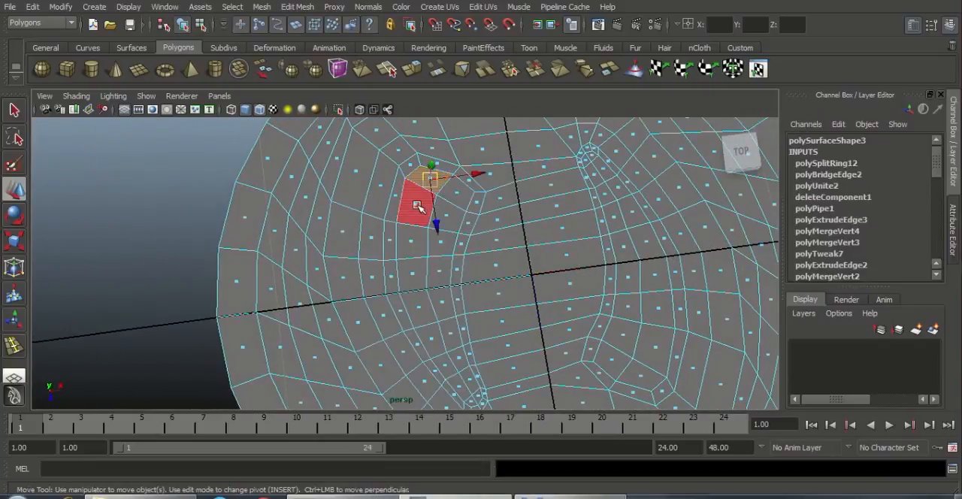
left_click(418, 206, "shift")
left_click(415, 242, "shift")
left_click(414, 275, "shift")
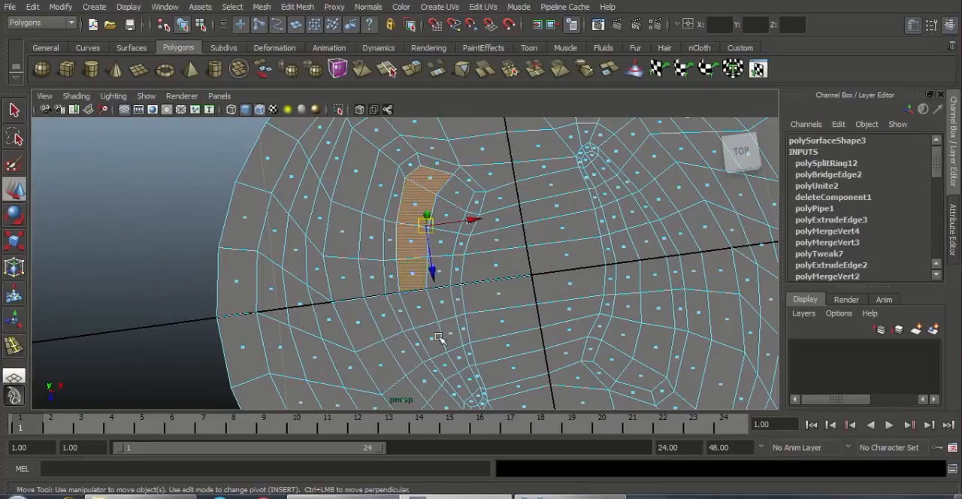
left_click(419, 306, "shift")
left_click(430, 337, "shift")
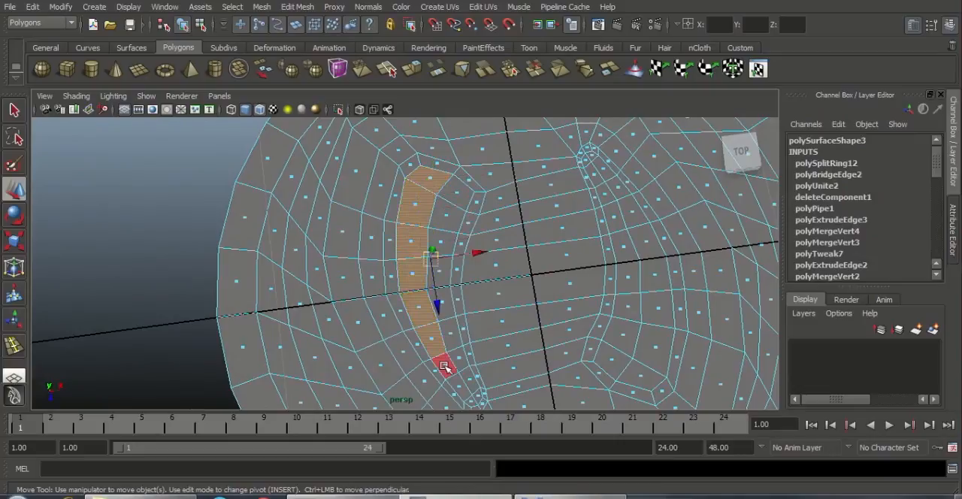
left_click(447, 374, "shift")
left_click(460, 388, "shift")
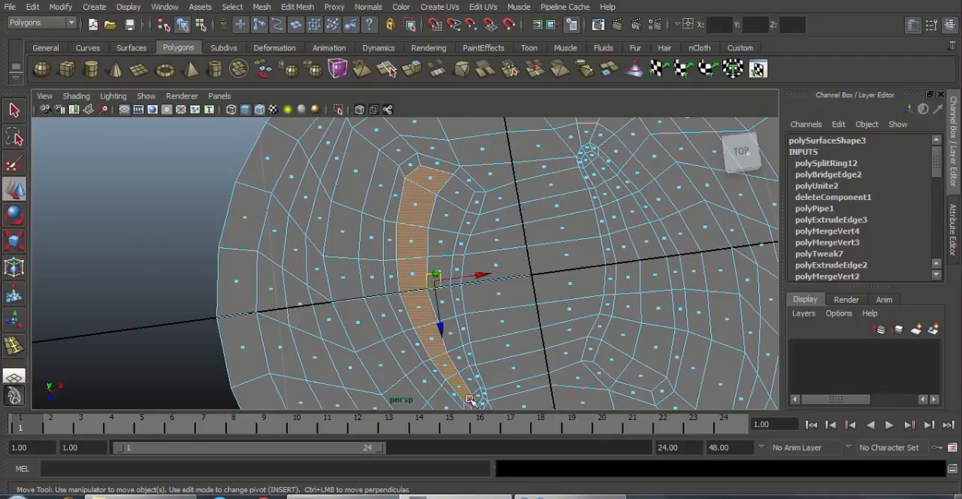
left_click(472, 399, "shift")
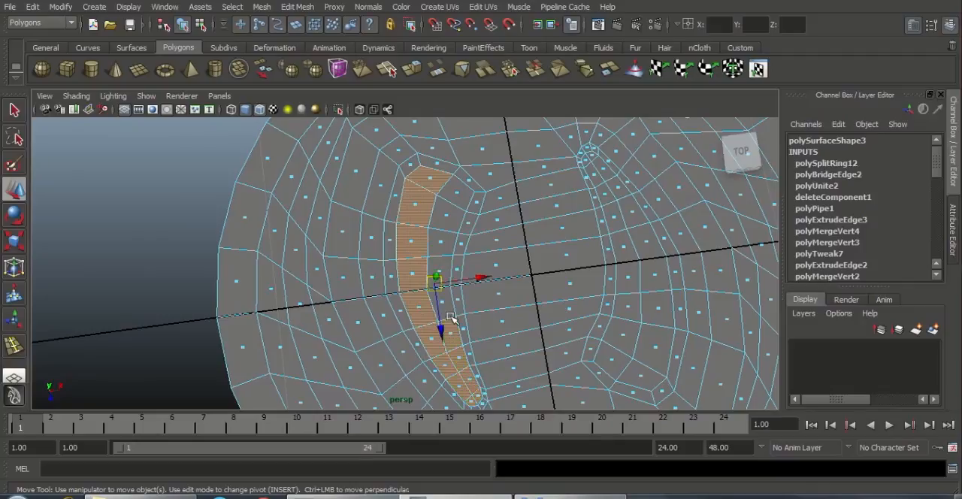
Step: Add the remaining faces along the inner side of the left crescent to the selection
key("q")
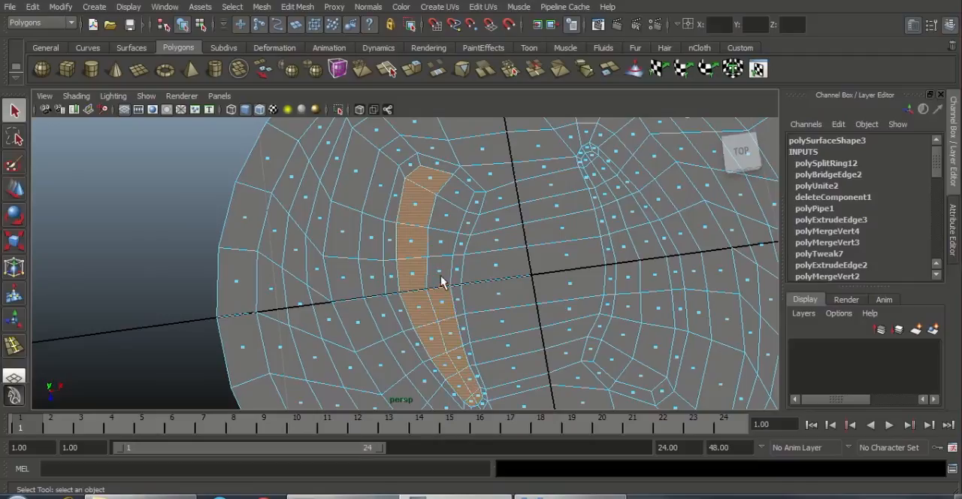
left_click(441, 271, "shift")
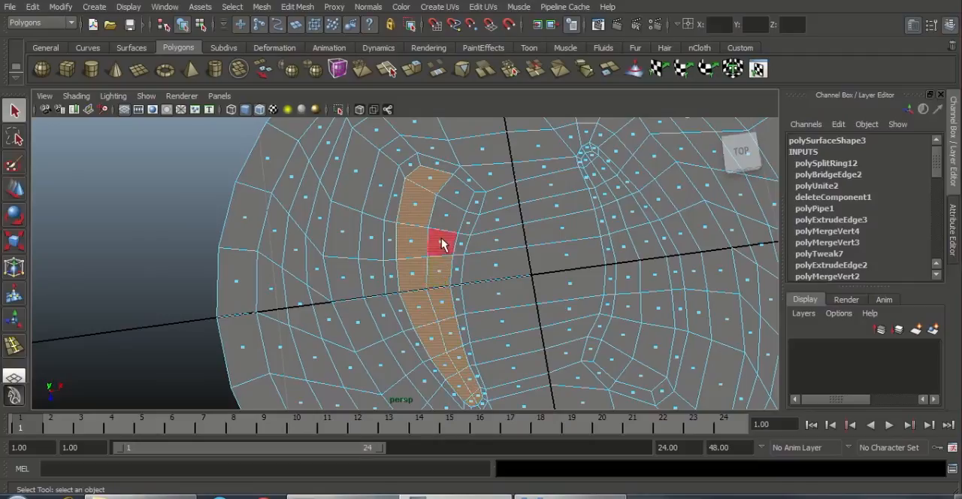
left_click(442, 241, "shift")
left_click(447, 219, "shift")
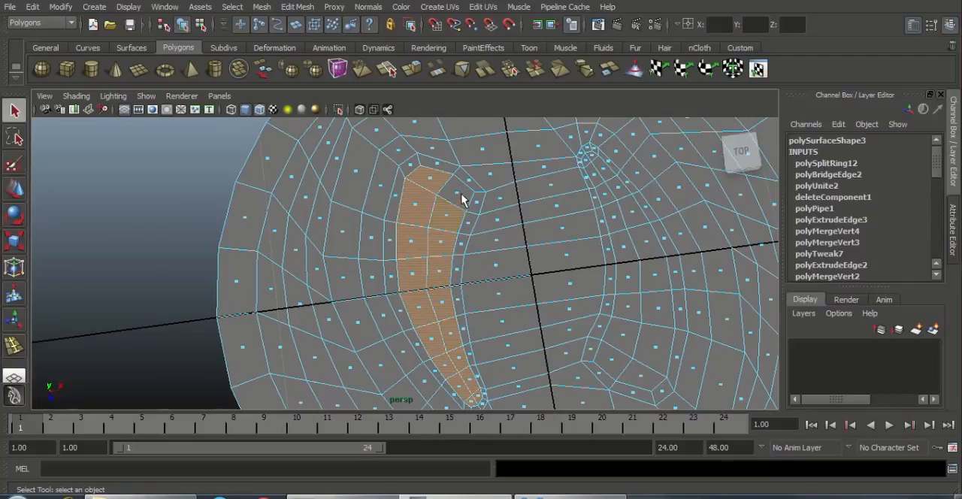
Step: Add the column of faces along the inner side of the right crescent to the selection, undoing the unwanted face-loop selection
middle_click_drag(526, 237, 417, 223, "alt")
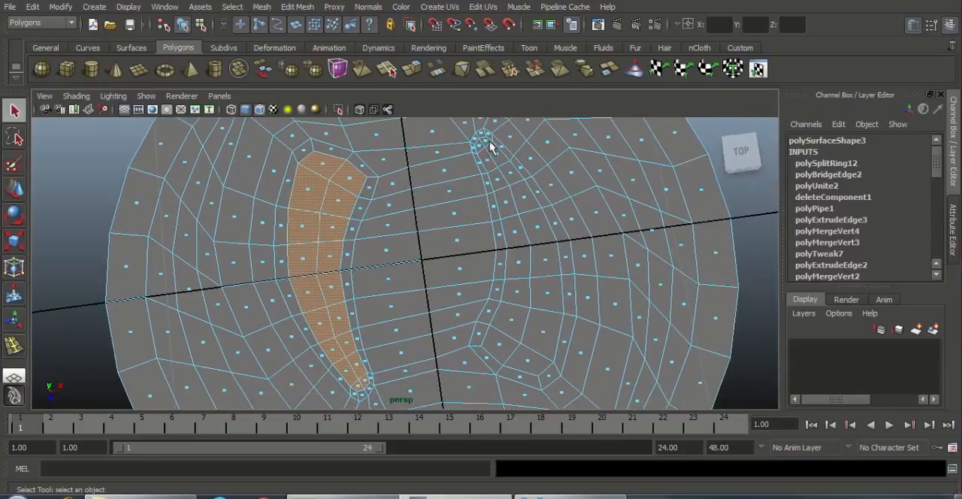
left_click(478, 145, "shift")
double_click(501, 347, "shift")
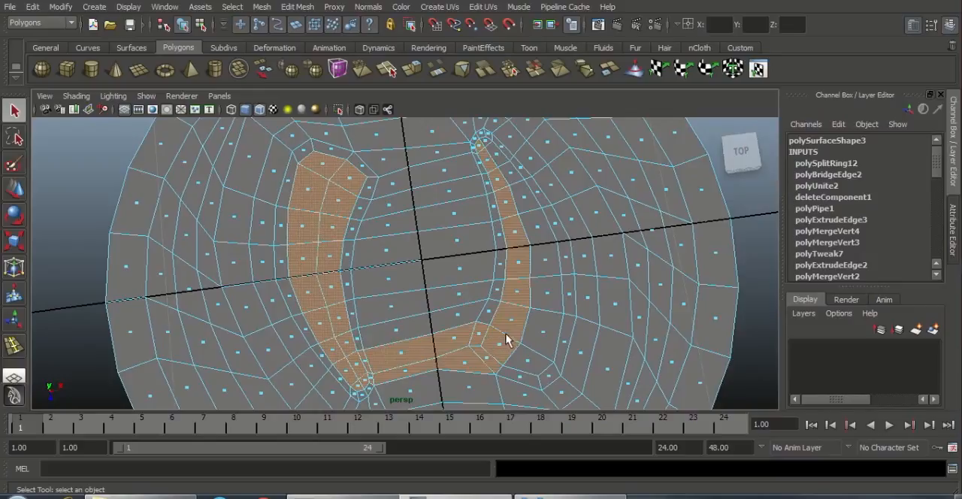
key("ctrl+z")
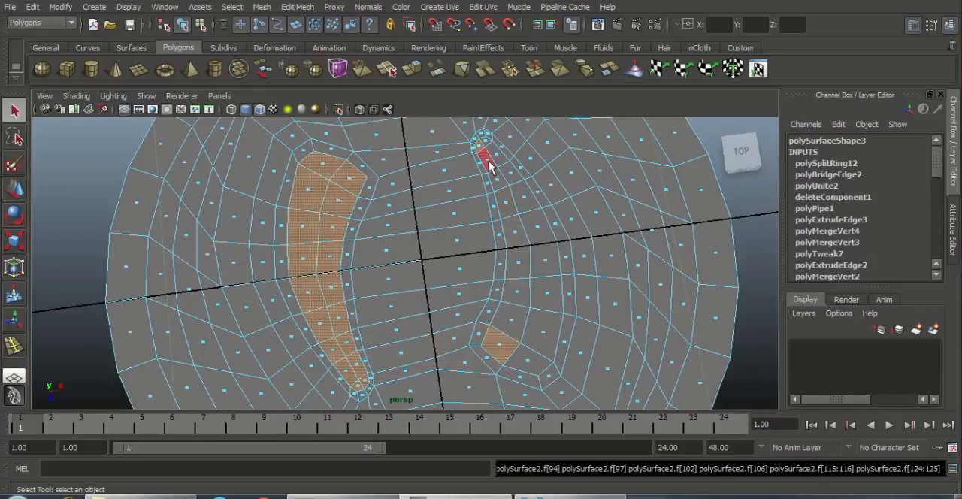
left_click(488, 161, "shift")
left_click(497, 180, "shift")
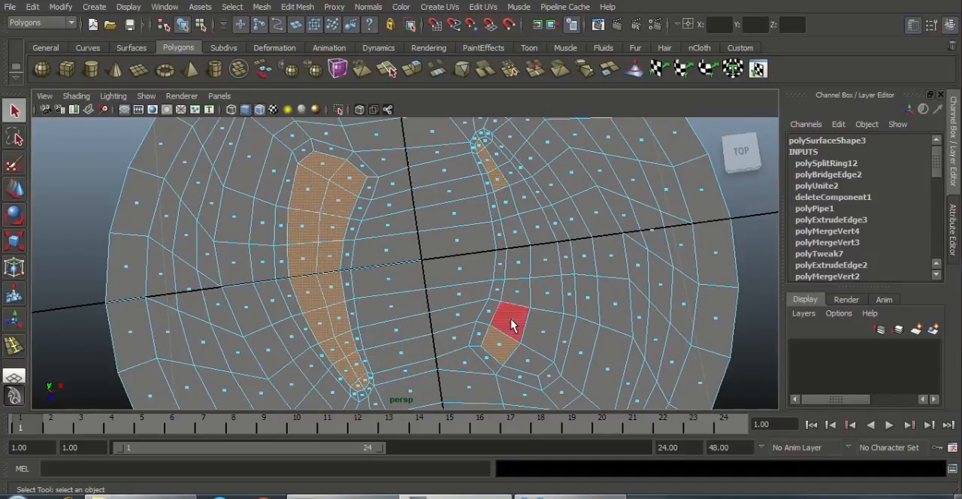
left_click(512, 321, "shift")
left_click(517, 292, "shift")
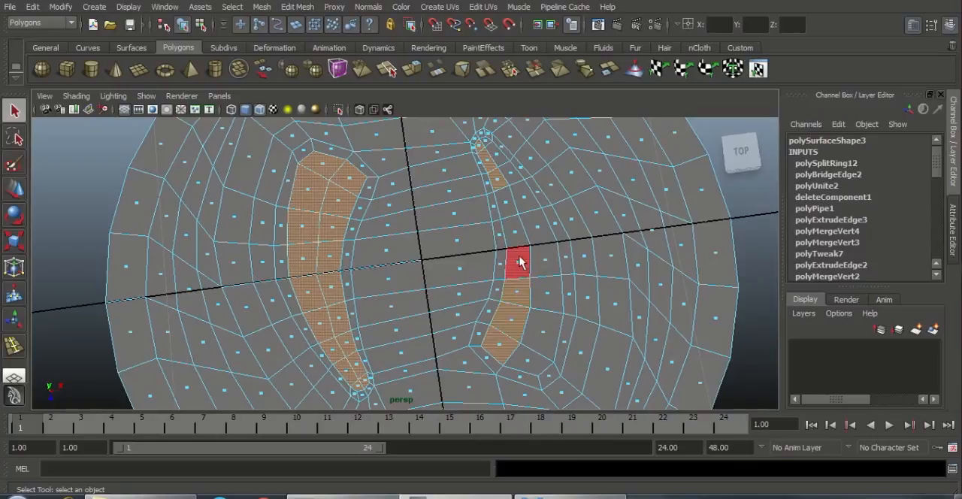
left_click(519, 262, "shift")
left_click(515, 226, "shift")
left_click(505, 203, "shift")
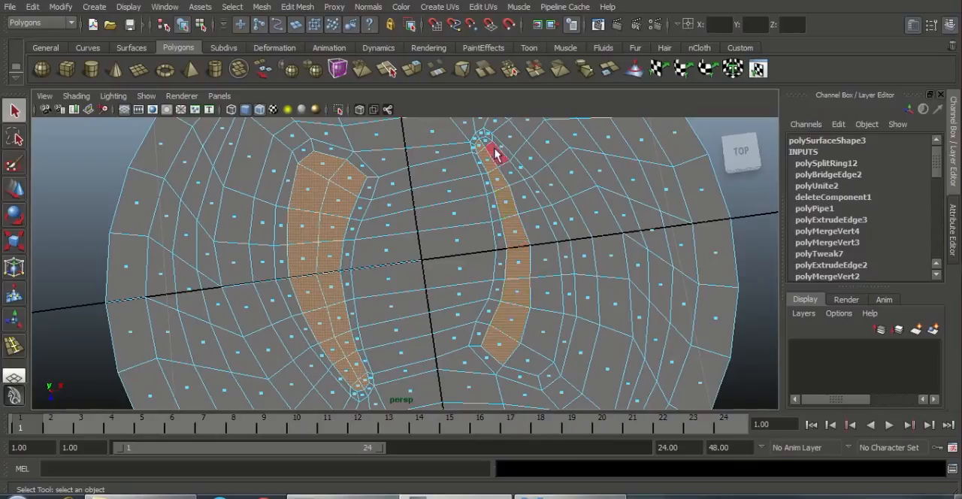
Step: Add the outer-side faces of the right crescent to the selection and delete all selected faces to open both holes
left_click(494, 154, "shift")
left_click(492, 152, "shift")
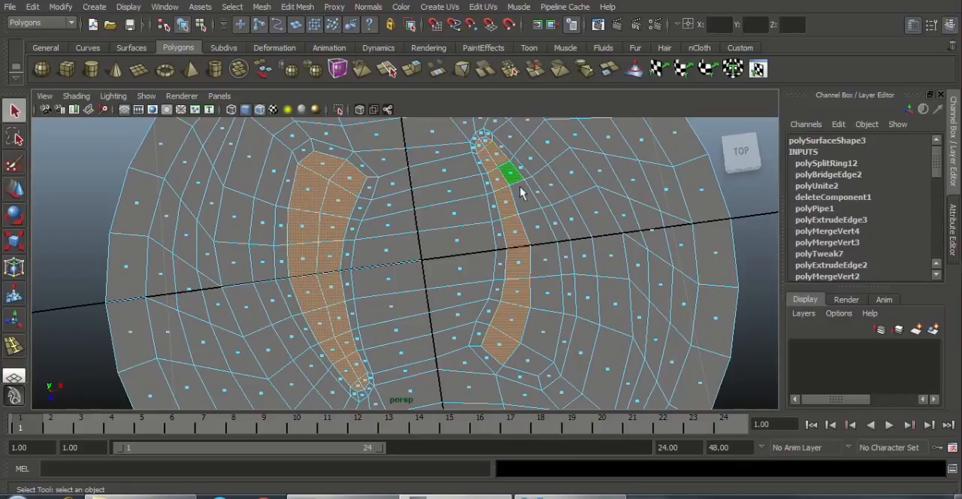
left_click(547, 261, "shift")
left_click(551, 294, "shift")
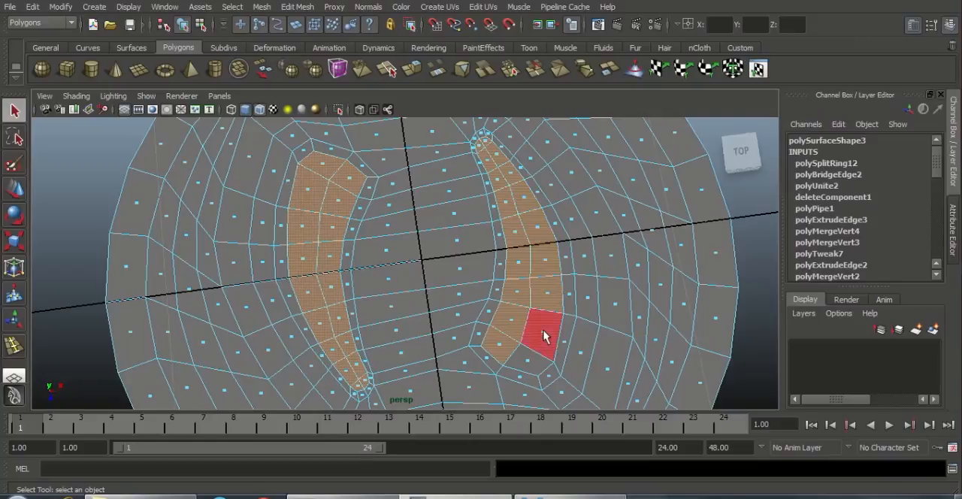
left_click(544, 334, "shift")
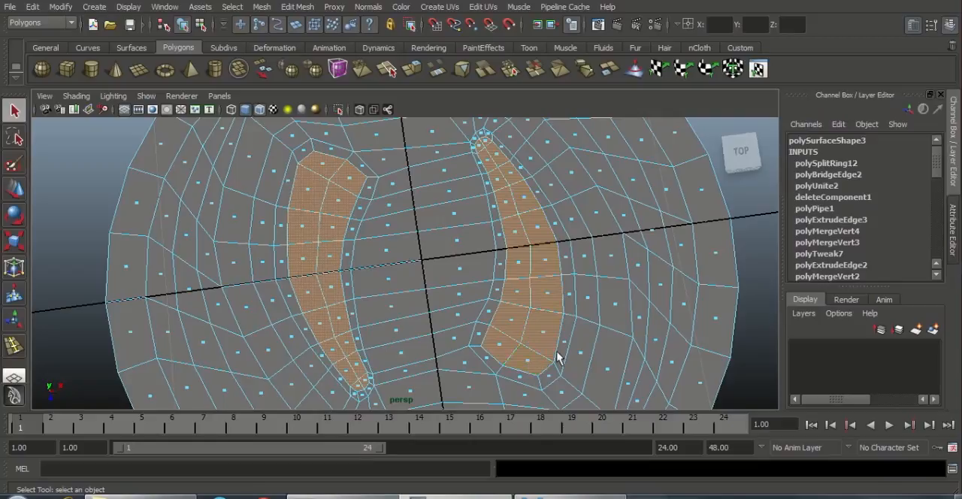
key("Delete")
Step: Select the cap's outer border edges together with the border edges of both curved holes
right_click_drag(412, 344, 315, 266, "alt")
left_click_drag(398, 252, 453, 225, "alt")
right_click_drag(453, 227, 453, 308, "alt")
left_click_drag(453, 308, 326, 275, "alt")
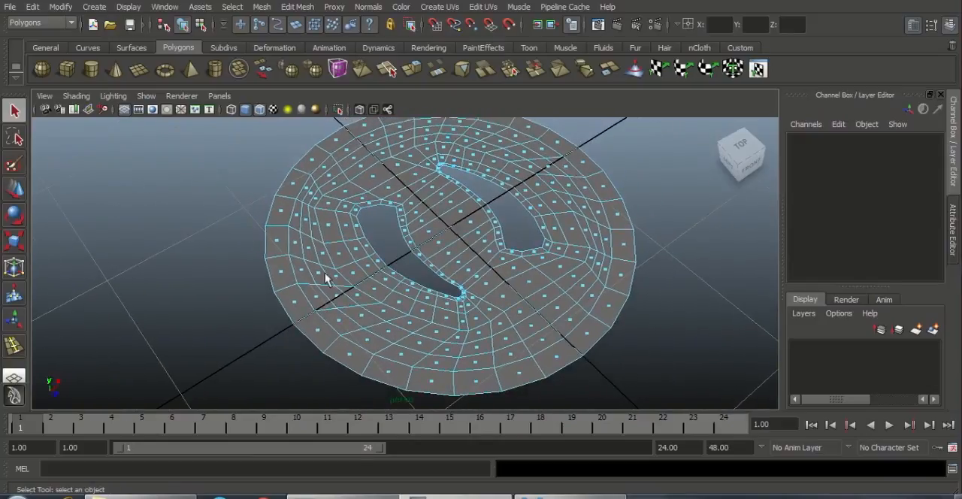
right_click_drag(305, 259, 315, 212)
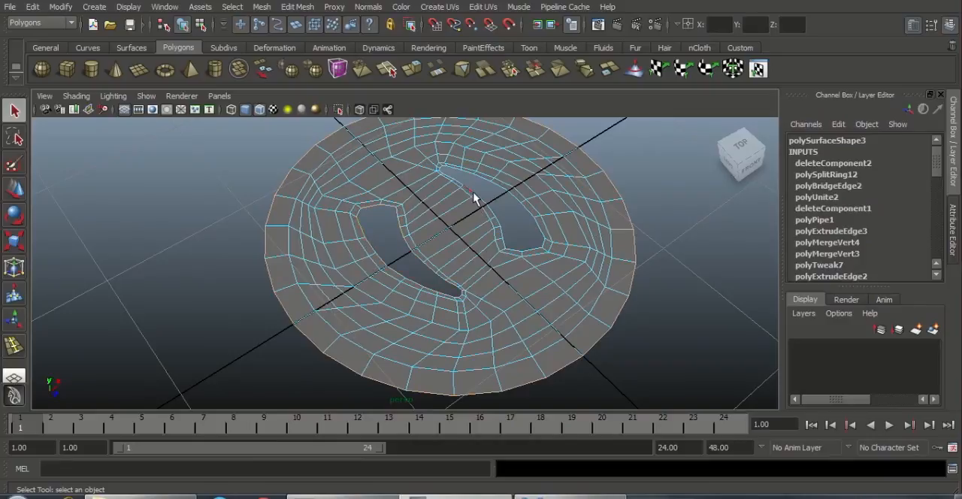
left_click_drag(466, 262, 464, 246, "alt")
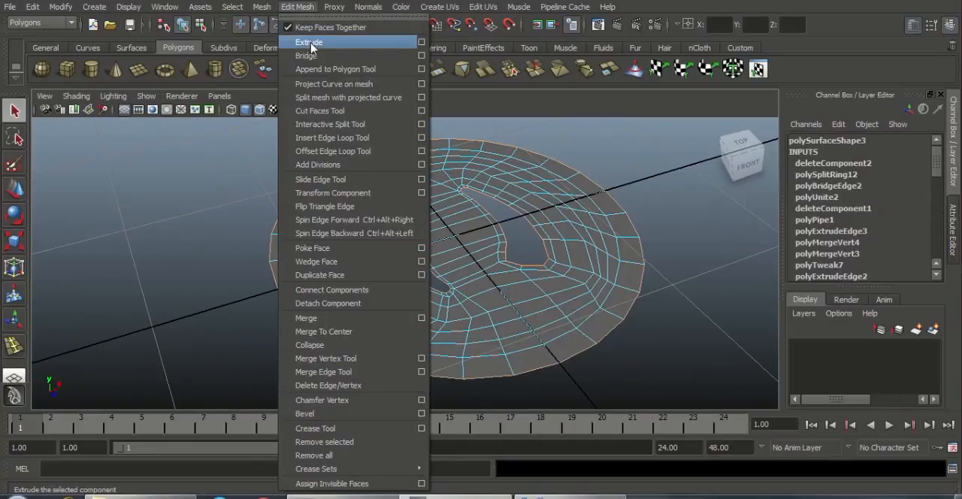
Step: Extrude the selected border edges and move them straight down about 0.4 cm to give the cap thickness
left_click(310, 43)
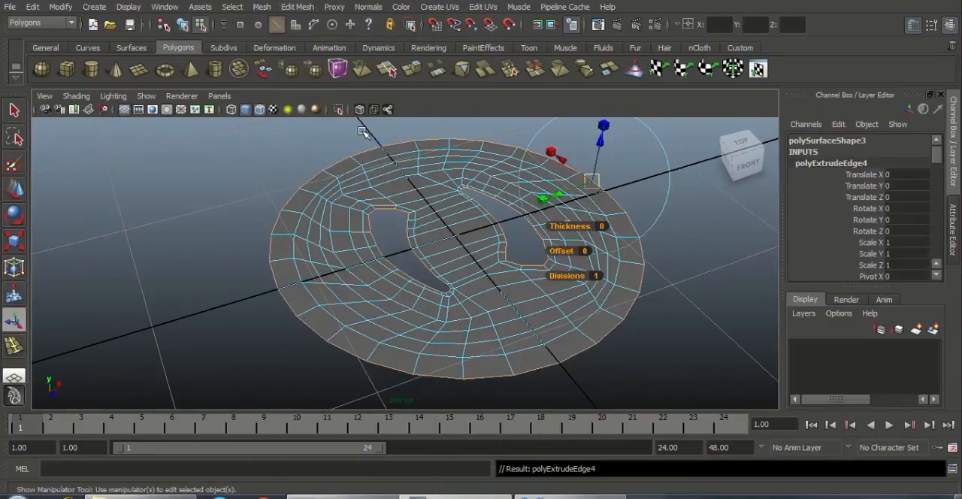
key("w")
left_click_drag(433, 192, 459, 237, "alt")
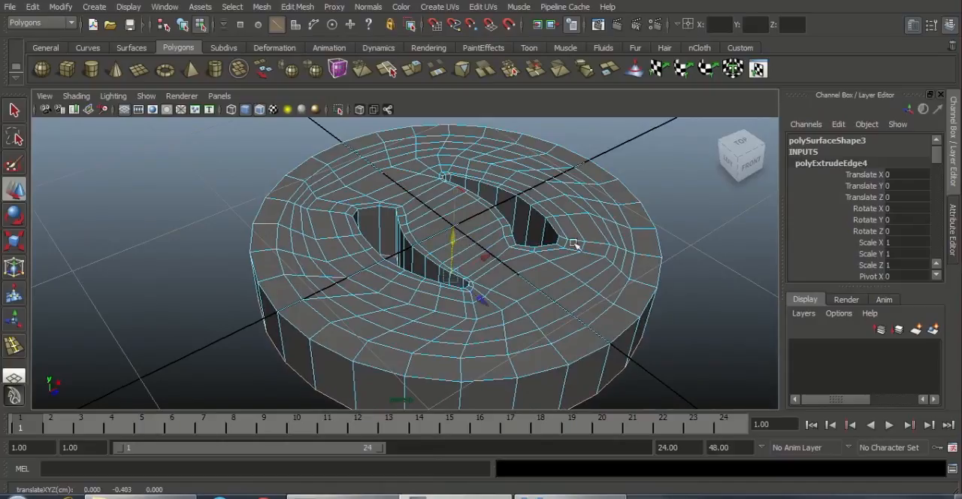
Step: Return to object mode, examine the area between the holes, and compare it with the reference picture in the image viewer
left_click_drag(572, 244, 657, 338, "alt")
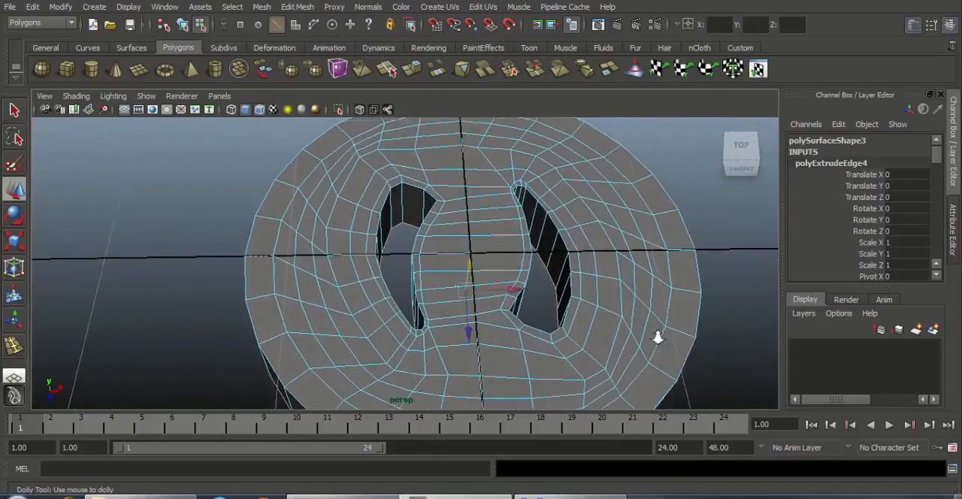
scroll(658, 338, "up", 3)
left_click_drag(453, 264, 491, 205, "alt")
right_click_drag(491, 199, 553, 182)
left_click_drag(474, 212, 518, 232, "alt")
scroll(509, 233, "up", 3)
middle_click_drag(508, 234, 459, 259, "alt")
left_click_drag(459, 259, 461, 249, "alt")
scroll(461, 249, "down", 2)
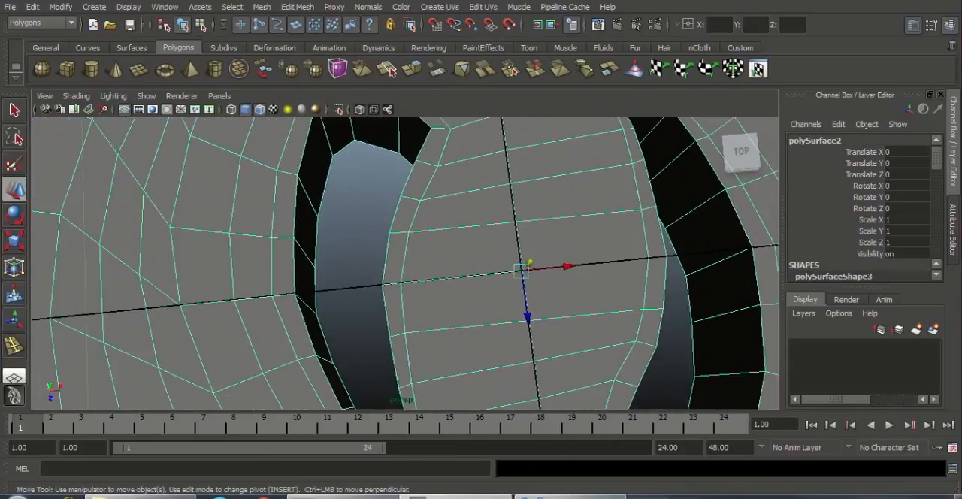
left_click(575, 497)
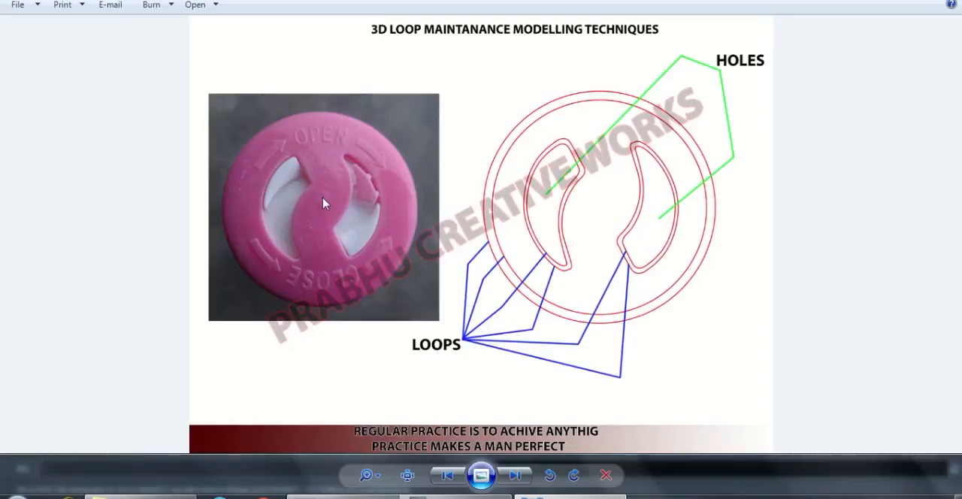
left_click(525, 497)
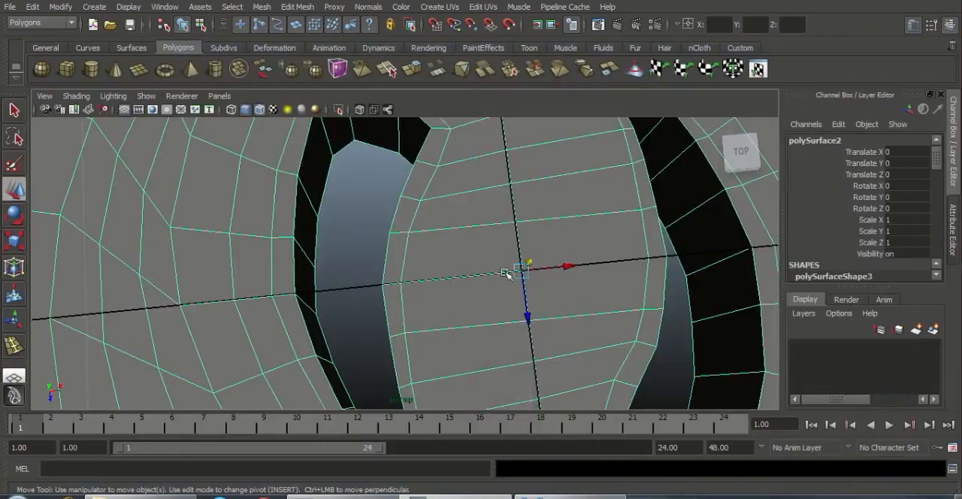
right_click_drag(631, 283, 559, 272, "alt")
middle_click_drag(560, 272, 592, 216, "alt")
right_click_drag(544, 264, 354, 265, "alt")
left_click_drag(353, 319, 250, 217, "alt")
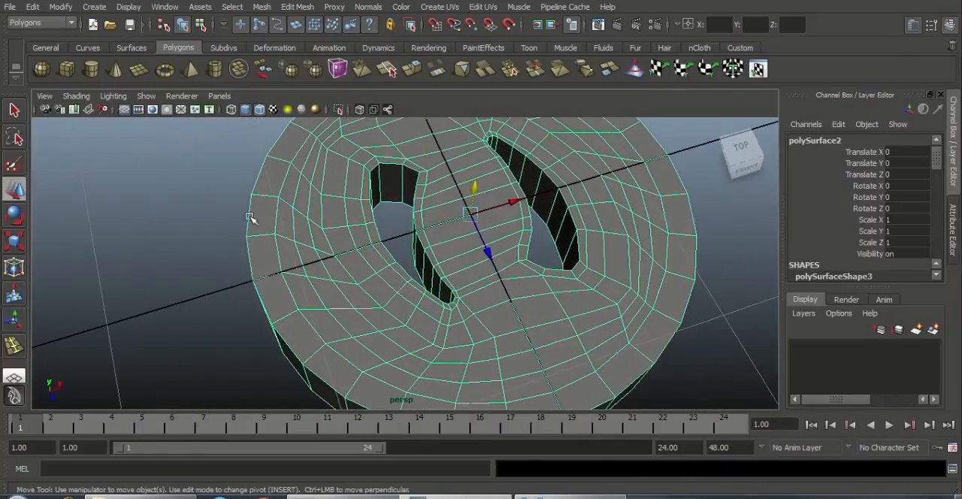
Step: Create a polygon cylinder at the cap's centre and set its Subdivisions Axis to 8
left_click(92, 71)
scroll(359, 176, "down", 6)
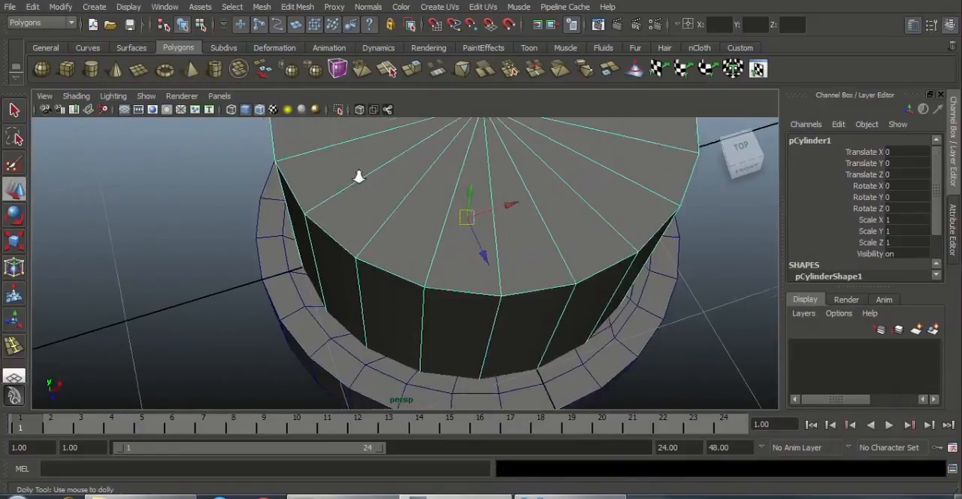
middle_click_drag(642, 234, 627, 234, "alt")
left_click_drag(626, 234, 625, 233, "alt")
scroll(937, 214, "down", 2)
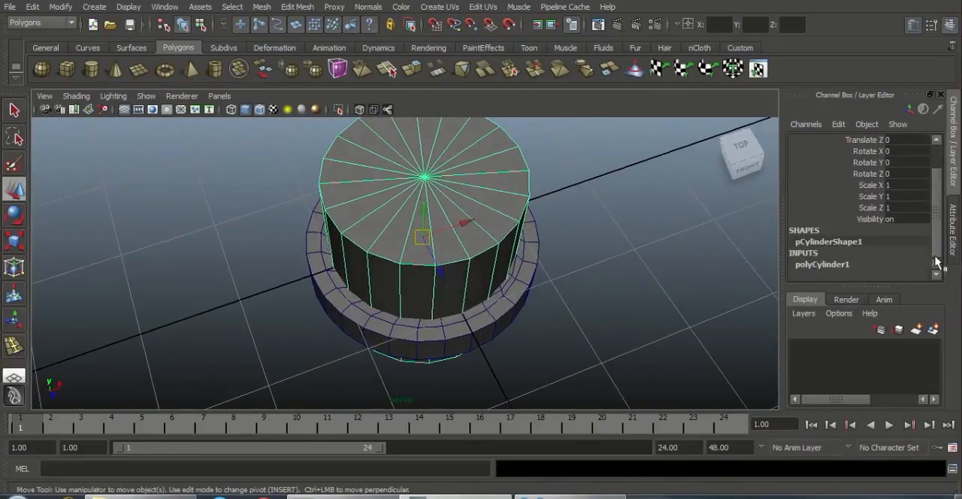
left_click(850, 264)
scroll(891, 225, "down", 3)
left_click(905, 219)
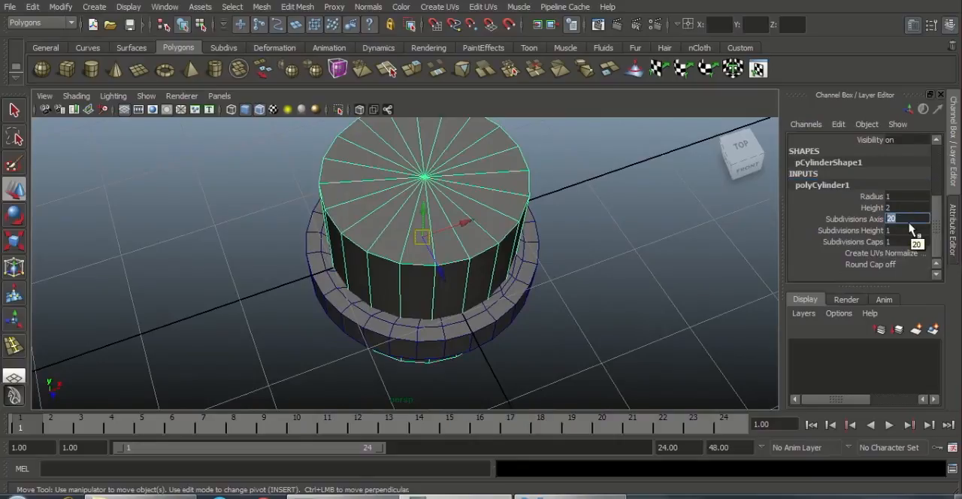
key("Return")
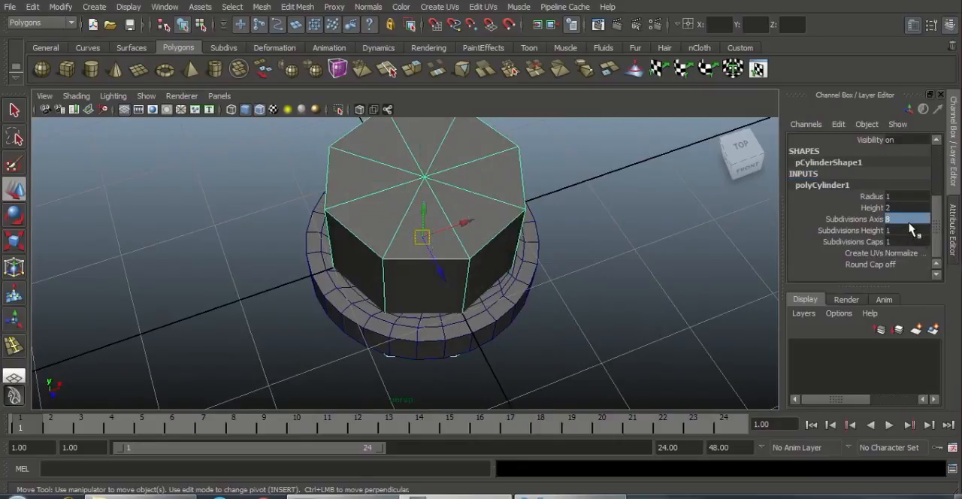
Step: Set the cylinder's radius to 0.4
left_click_drag(481, 142, 500, 155, "alt")
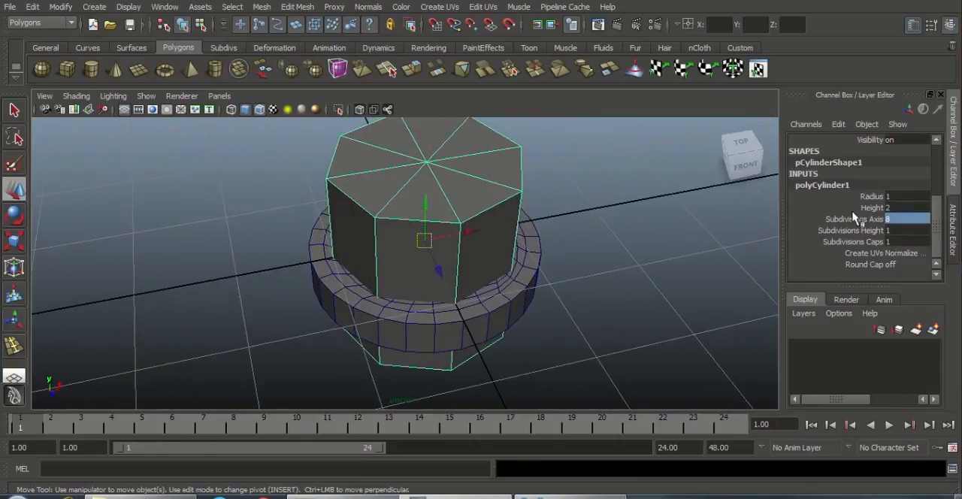
left_click(872, 196)
middle_click_drag(676, 243, 637, 243)
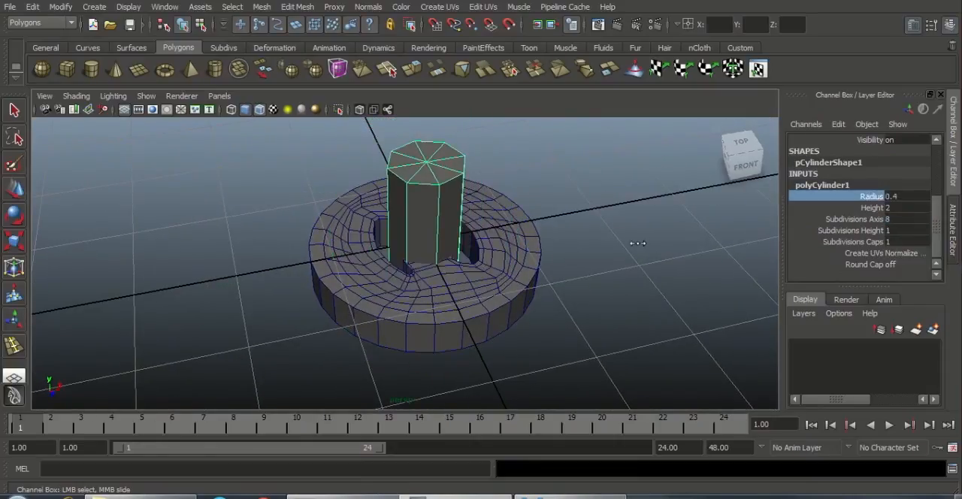
Step: Delete the cylinder's side and bottom faces, leaving only the eight-sided top disc
left_click_drag(518, 253, 548, 202, "alt")
key("w")
right_click_drag(594, 166, 302, 211)
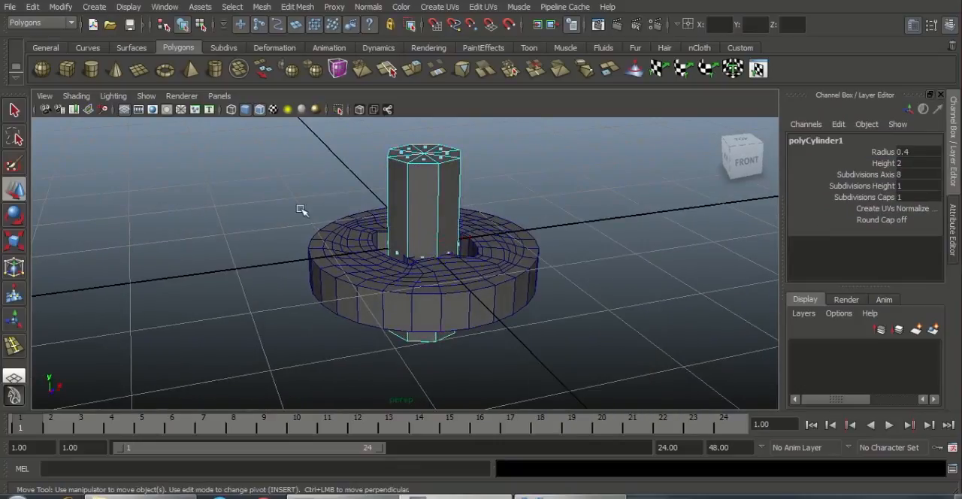
left_click_drag(626, 389, 627, 387)
key("Delete")
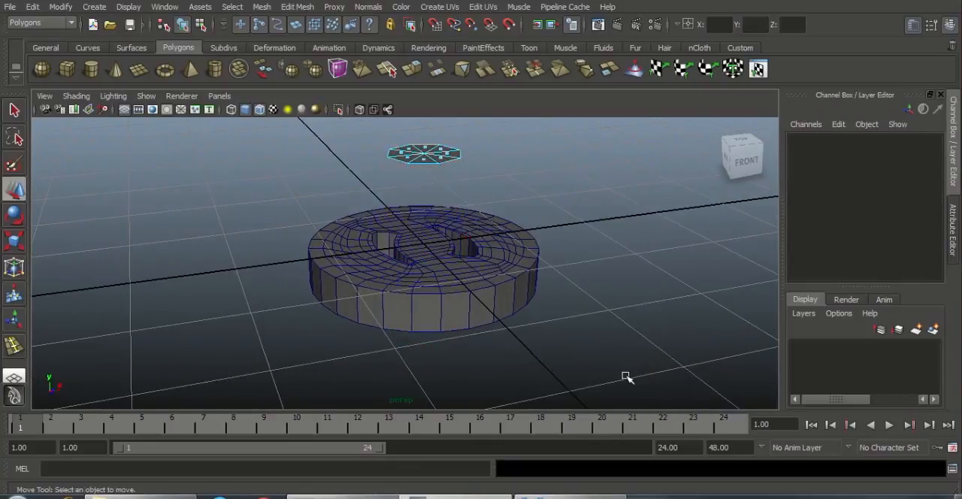
Step: Return the disc to object mode and center its pivot
right_click_drag(454, 158, 511, 142)
left_click(453, 153)
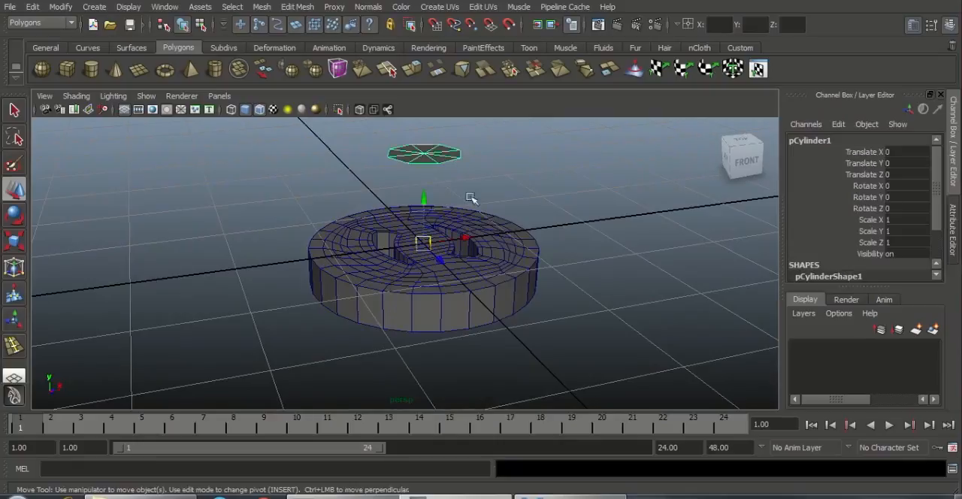
left_click_drag(453, 153, 571, 285, "alt")
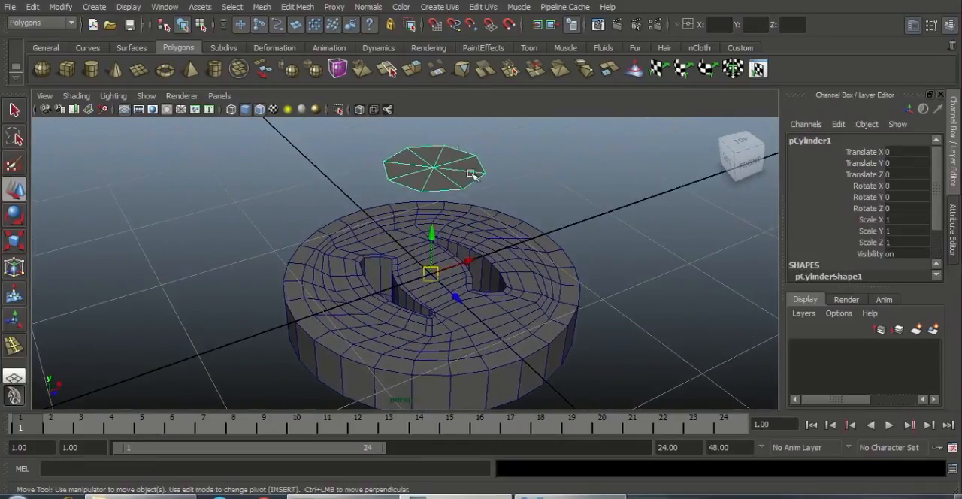
left_click(70, 7)
right_click_drag(438, 163, 487, 146)
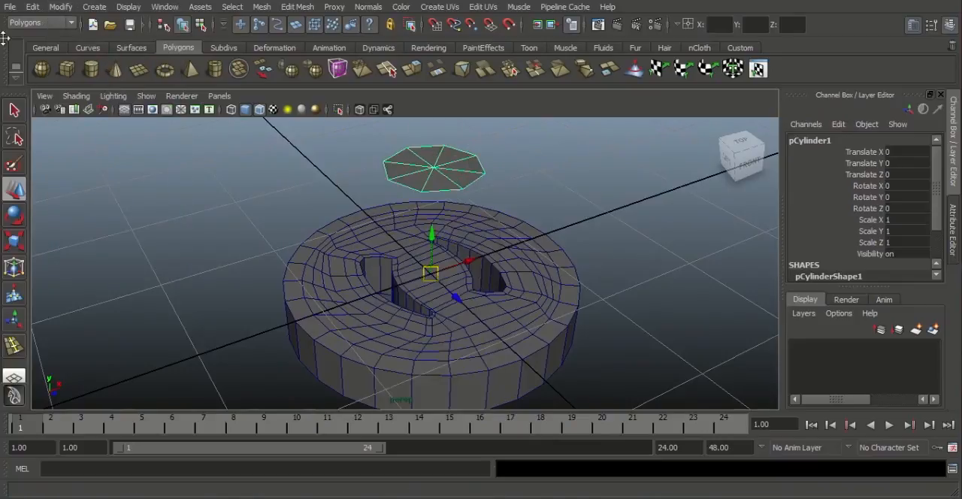
left_click(61, 7)
left_click(114, 138)
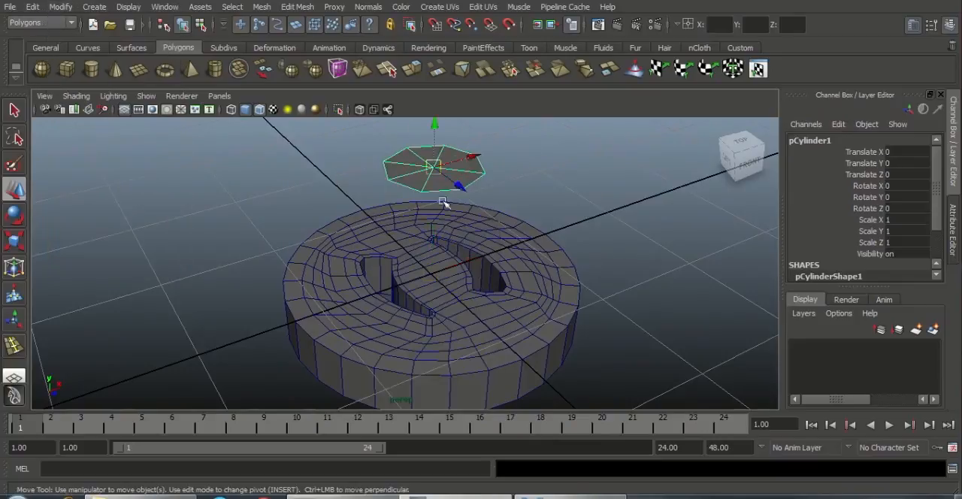
Step: Snap the octagonal disc down onto the centre of the cap's top surface, at Translate Y -1
left_click_drag(443, 202, 526, 291, "alt")
key("v")
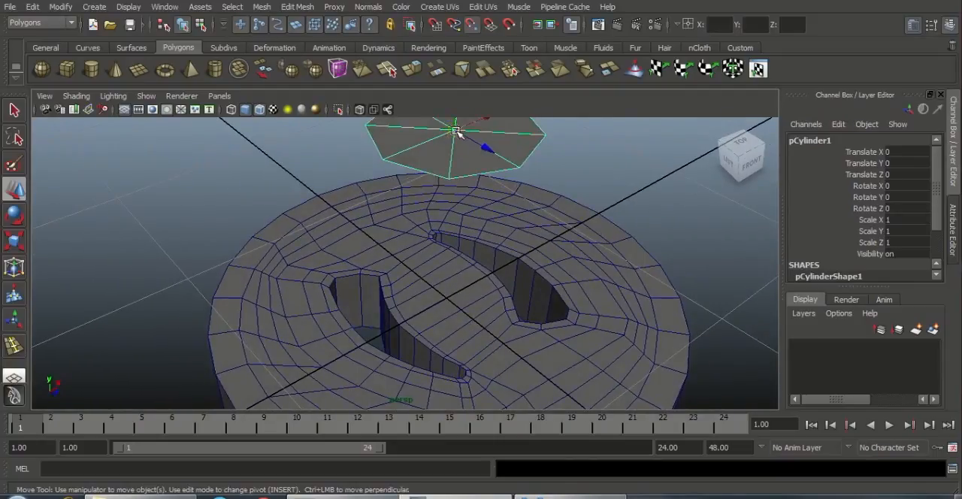
left_click_drag(456, 131, 440, 308)
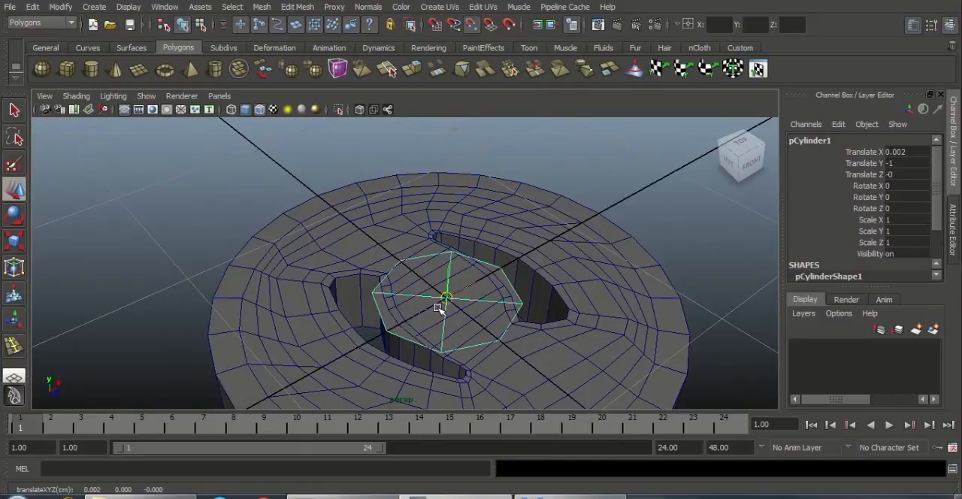
Step: Scale the octagonal disc uniformly to about 0.405 so it fits between the two holes
left_click_drag(554, 335, 554, 380, "alt")
key("r")
left_click_drag(447, 292, 365, 342)
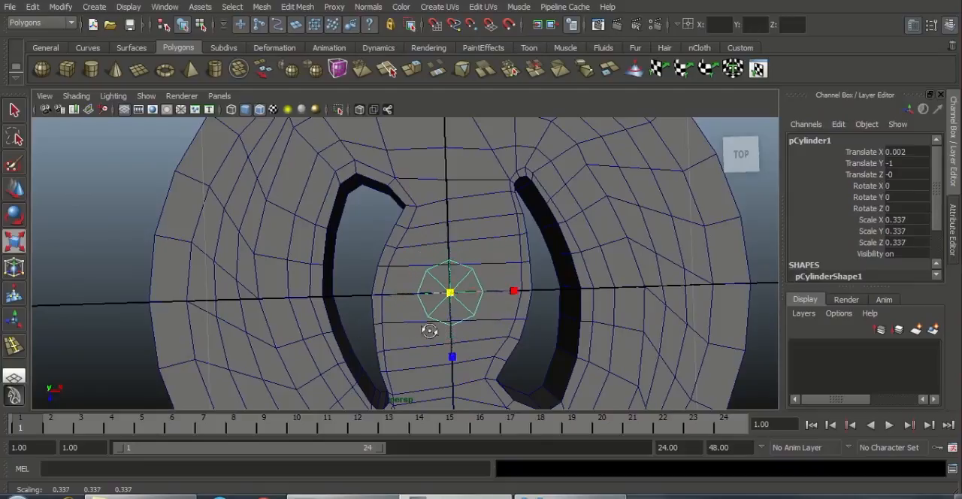
left_click_drag(432, 353, 489, 331, "alt")
scroll(500, 300, "up", 3)
middle_click_drag(505, 281, 511, 250, "alt")
scroll(562, 370, "up", 2)
scroll(562, 370, "up", 3)
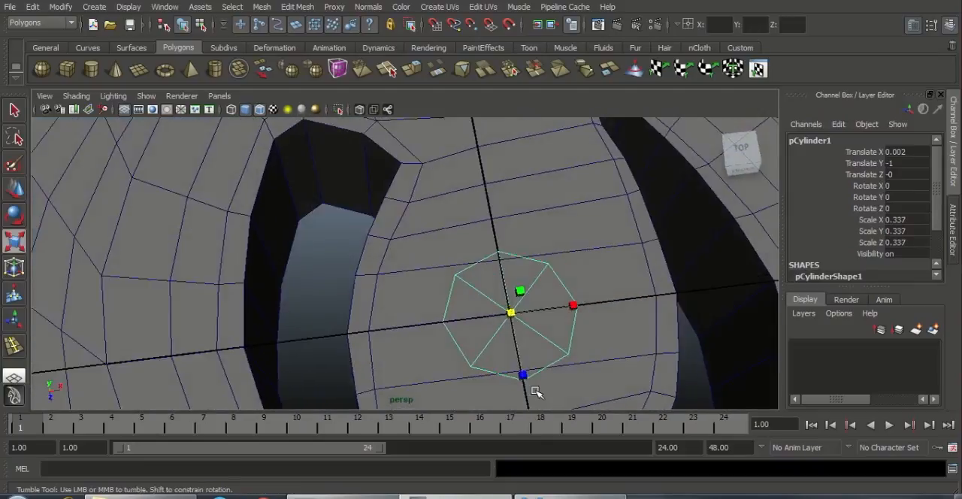
left_click_drag(535, 390, 541, 323, "alt")
left_click_drag(520, 281, 544, 263)
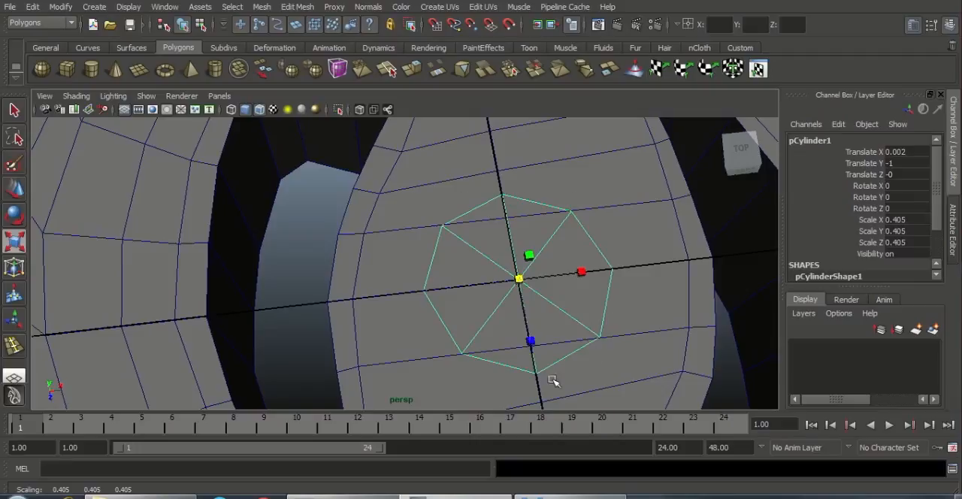
Step: Cut the cap's top faces around the octagonal disc with the Interactive Split Tool, from its upper-left corner clockwise to its left corner
middle_click_drag(491, 321, 489, 300, "alt")
left_click(407, 149)
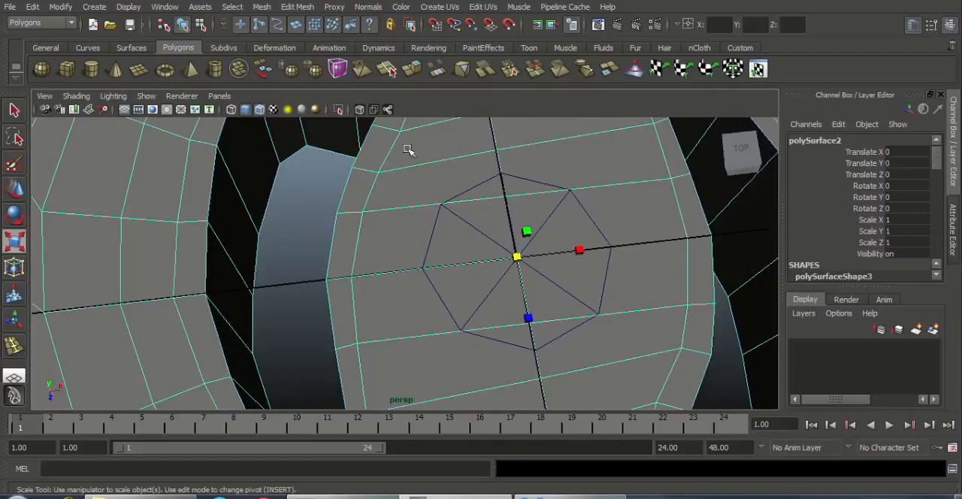
left_click(293, 9)
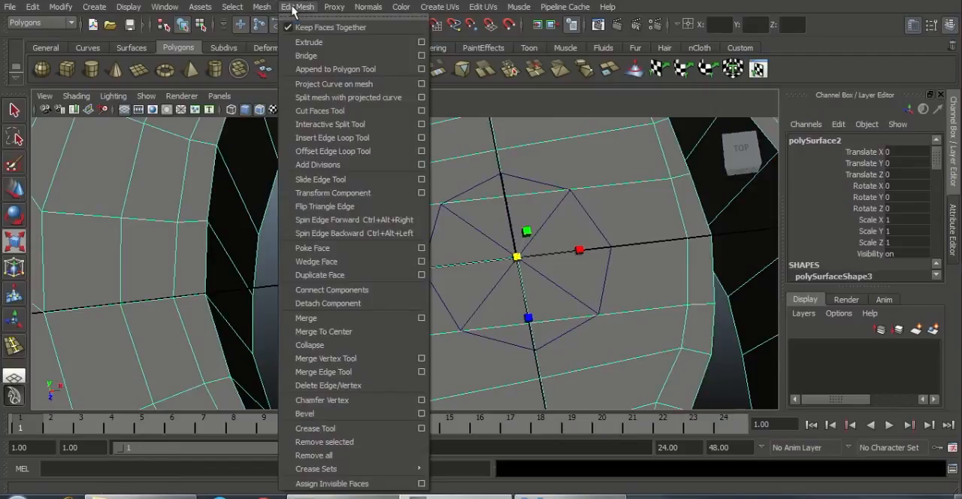
left_click(333, 124)
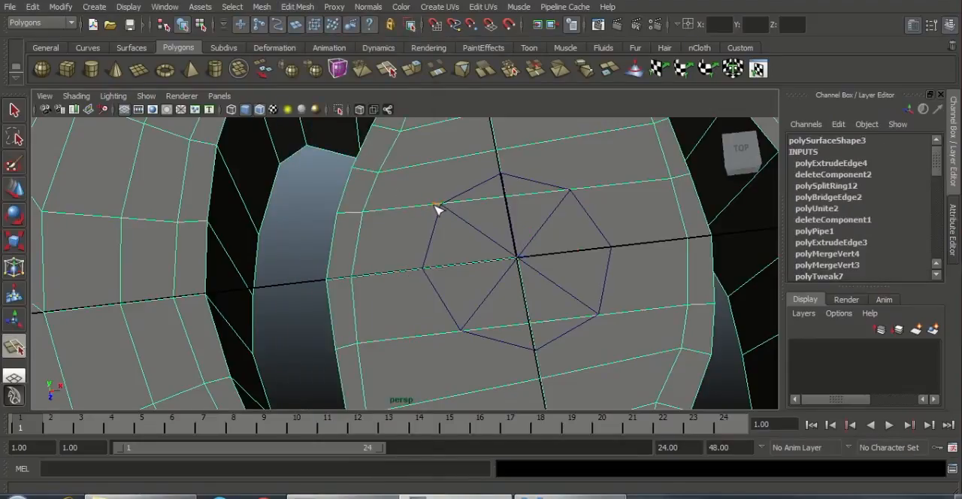
left_click(582, 188)
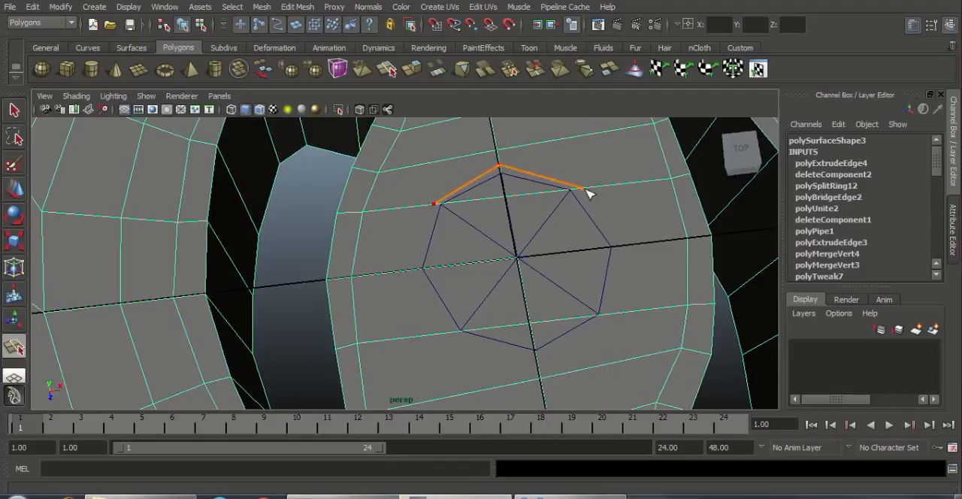
left_click(616, 246)
left_click(448, 332)
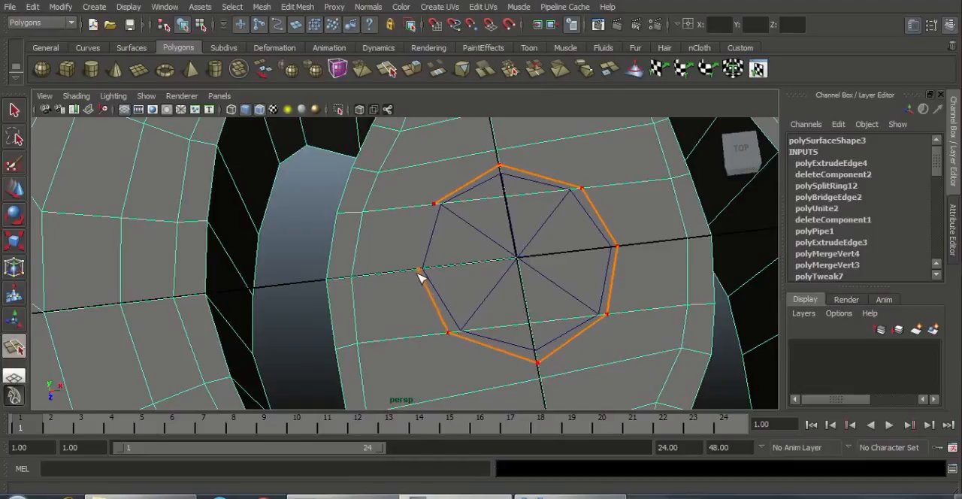
left_click(417, 270)
key("Return")
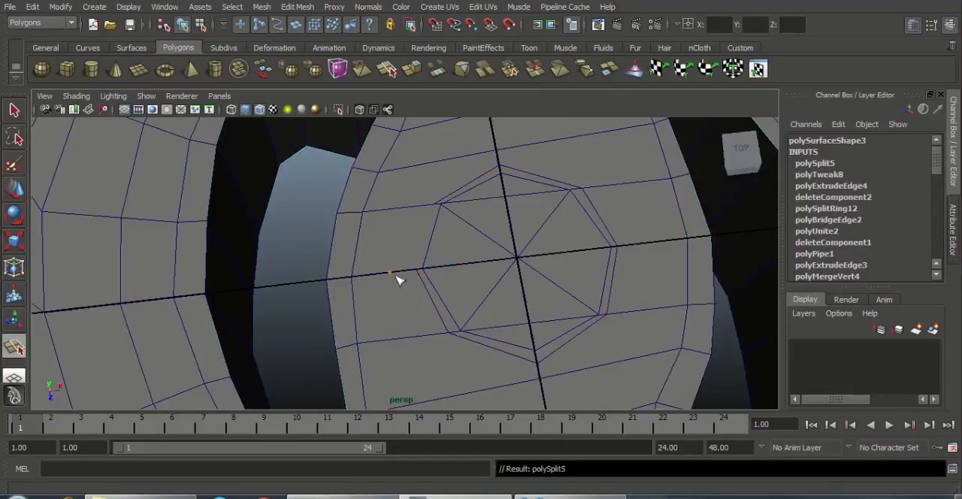
Step: Finish the Interactive Split cut around the disc by splitting the cap's top faces from its left corner through the upper-left to the top
left_click_drag(403, 276, 417, 269)
left_click_drag(414, 206, 442, 198)
left_click(482, 186)
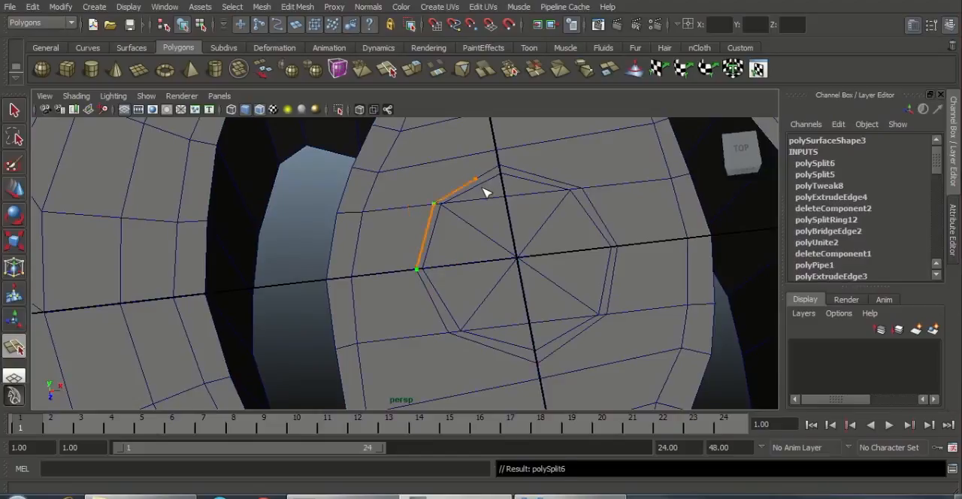
key("Return")
key("w")
Step: Delete all the cap's top faces inside the octagonal cut around the disc, including the leftover slivers at its upper and lower edges
left_click(370, 203)
left_click_drag(371, 224, 466, 249, "alt")
right_click_drag(466, 249, 533, 269)
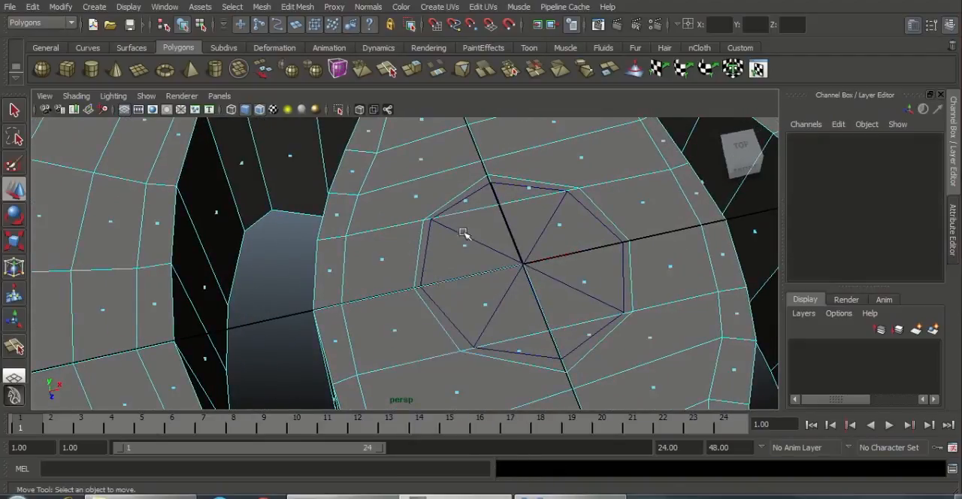
left_click_drag(569, 324, 609, 340)
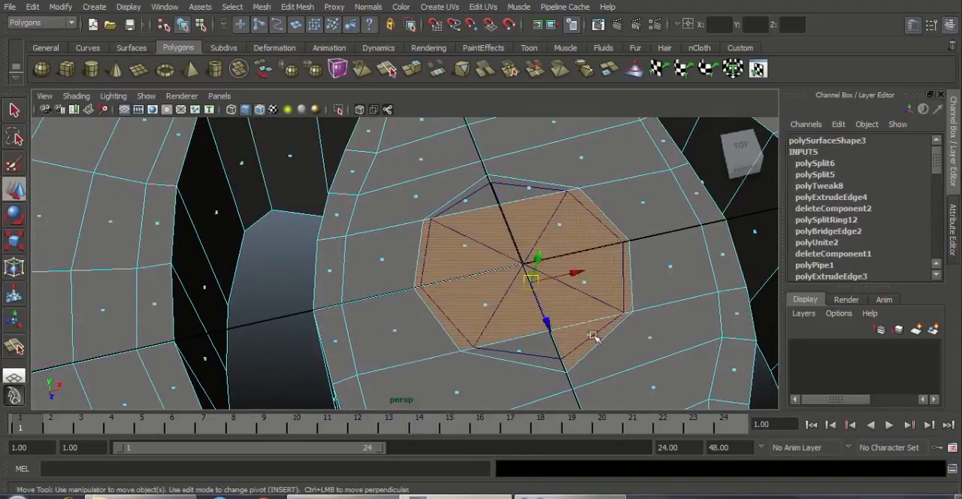
key("Delete")
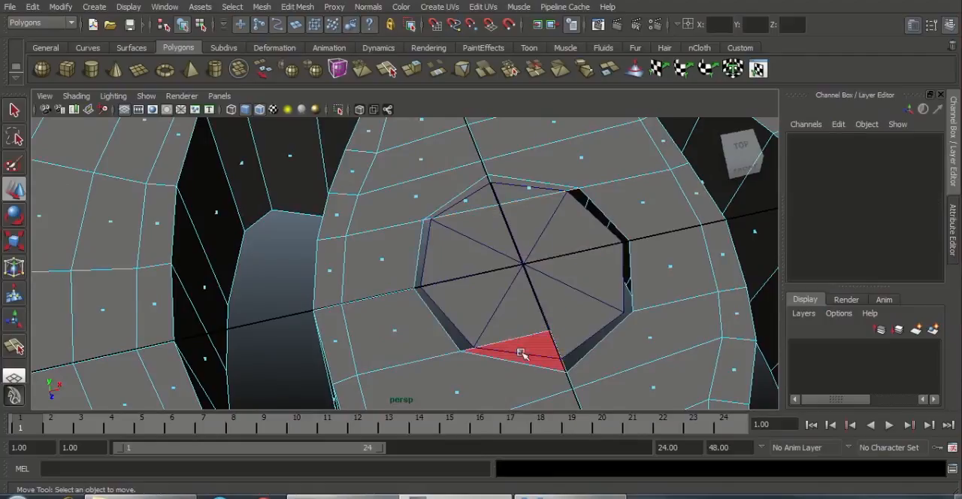
left_click(519, 350)
key("Delete")
left_click(470, 200)
key("Delete")
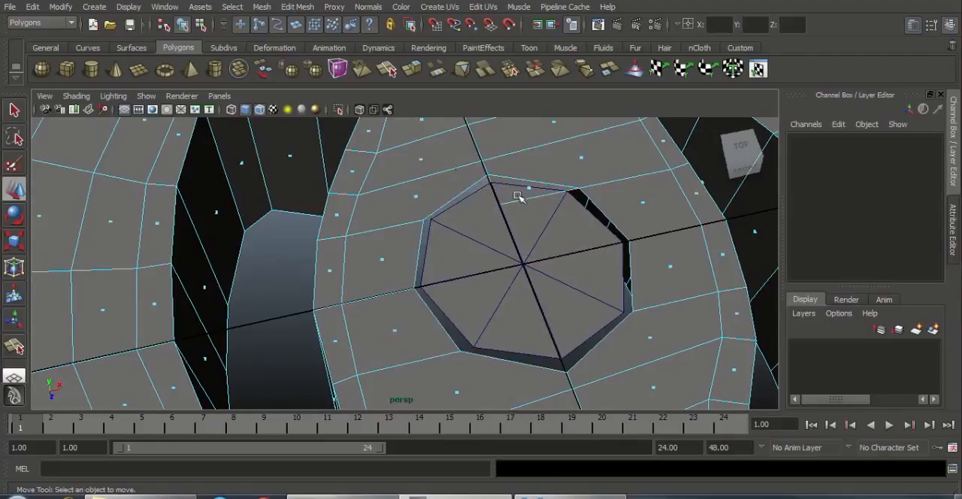
left_click(530, 190)
key("Delete")
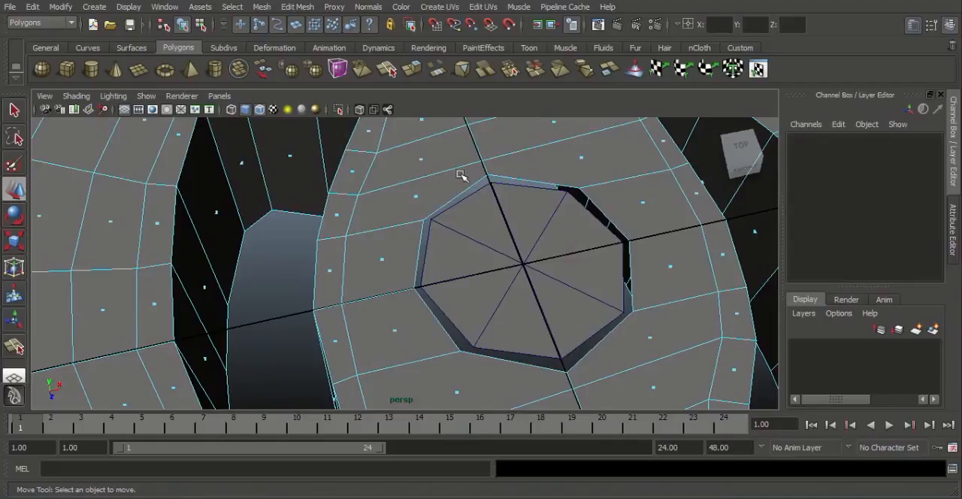
Step: Return to object mode and combine the cap and the octagonal disc into one mesh
right_click_drag(462, 175, 514, 163)
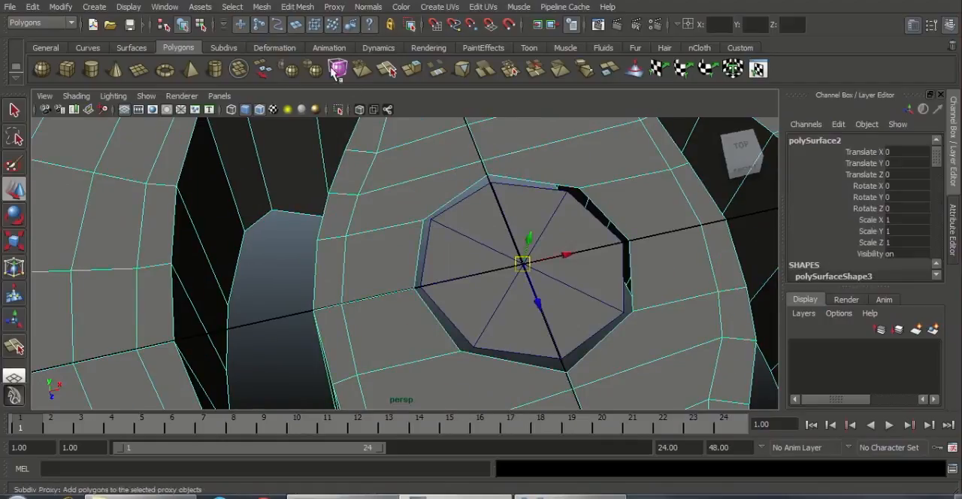
left_click(297, 7)
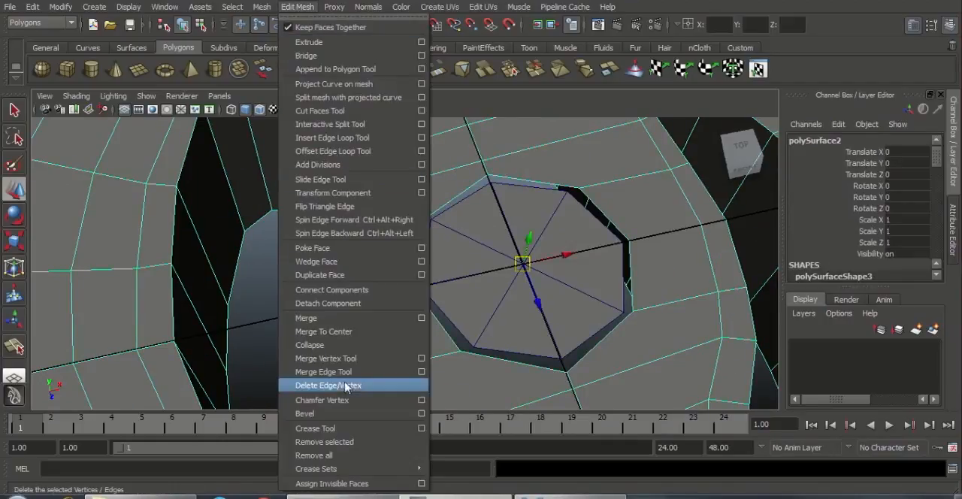
left_click(574, 223)
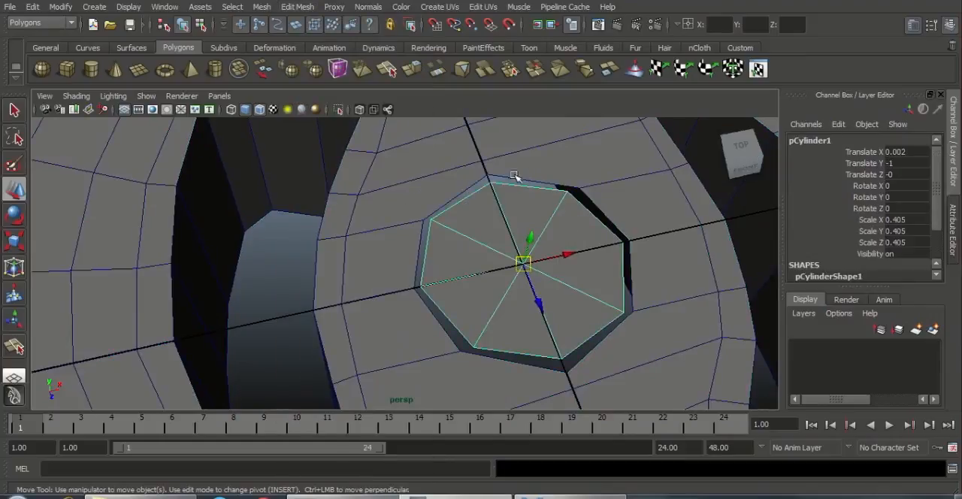
left_click(432, 185)
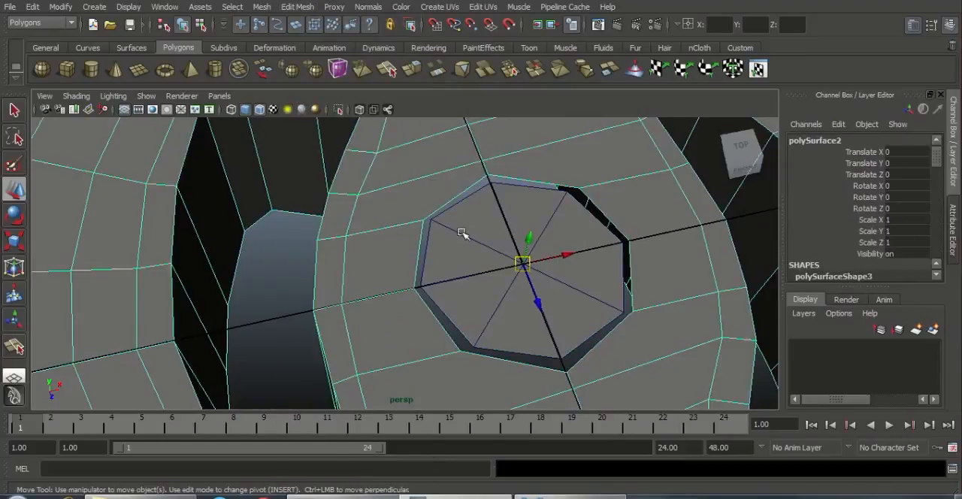
left_click(462, 240, "shift")
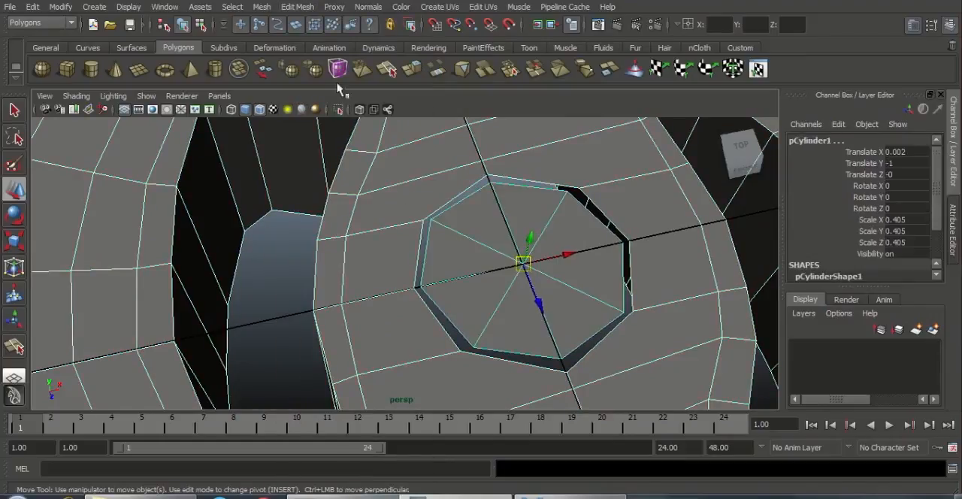
left_click(262, 7)
left_click(282, 27)
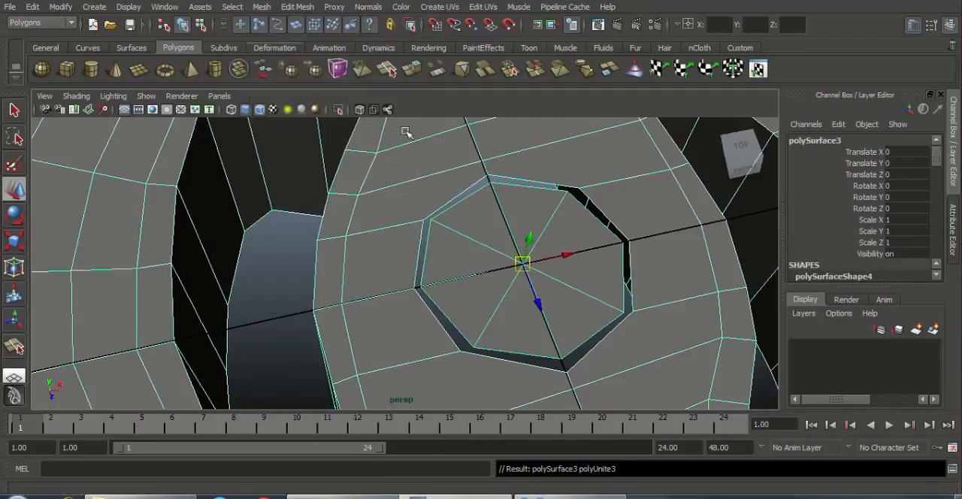
Step: Merge the hole's top, upper-left, left and lower-left vertices onto the matching disc corners with the Merge Vertex Tool
left_click(299, 7)
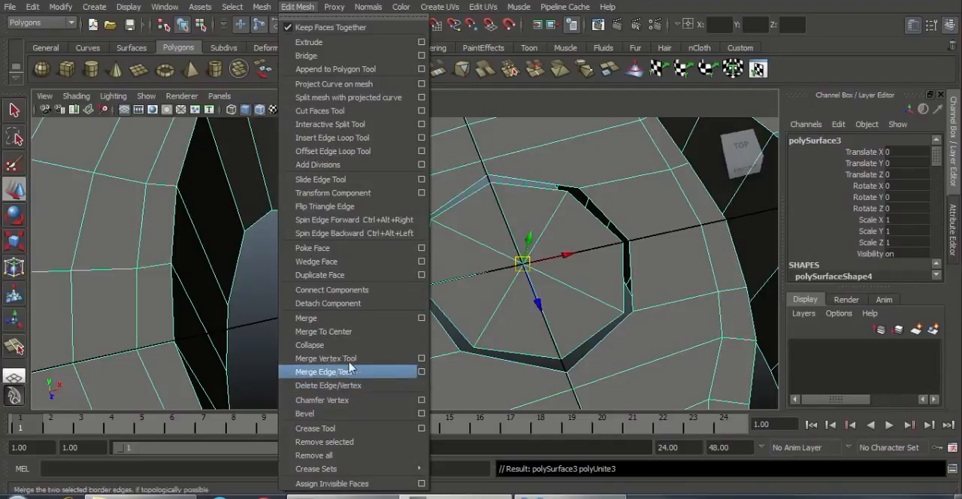
left_click(331, 359)
left_click(485, 173)
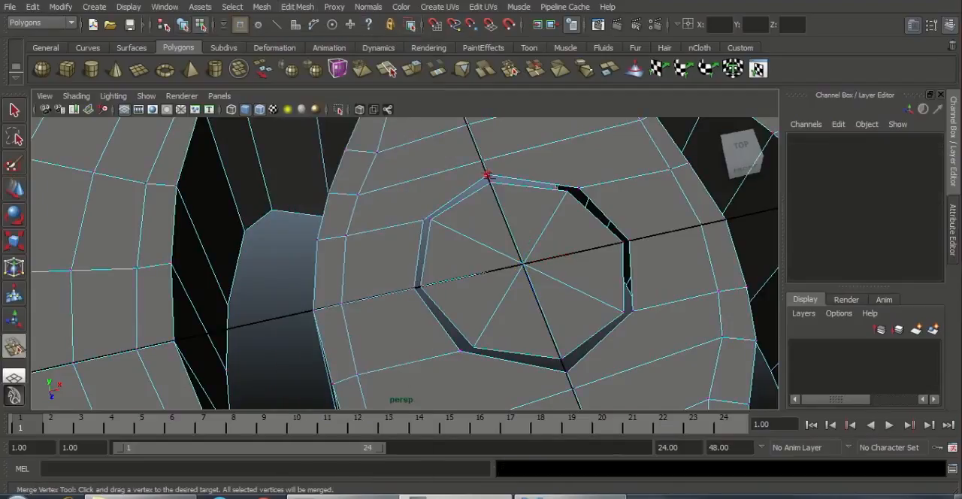
left_click_drag(488, 180, 435, 222)
mouse_move(423, 289)
left_mouse_down()
mouse_move(409, 293)
mouse_move(441, 283)
left_mouse_up()
key("ctrl+z")
left_click_drag(461, 352, 487, 336)
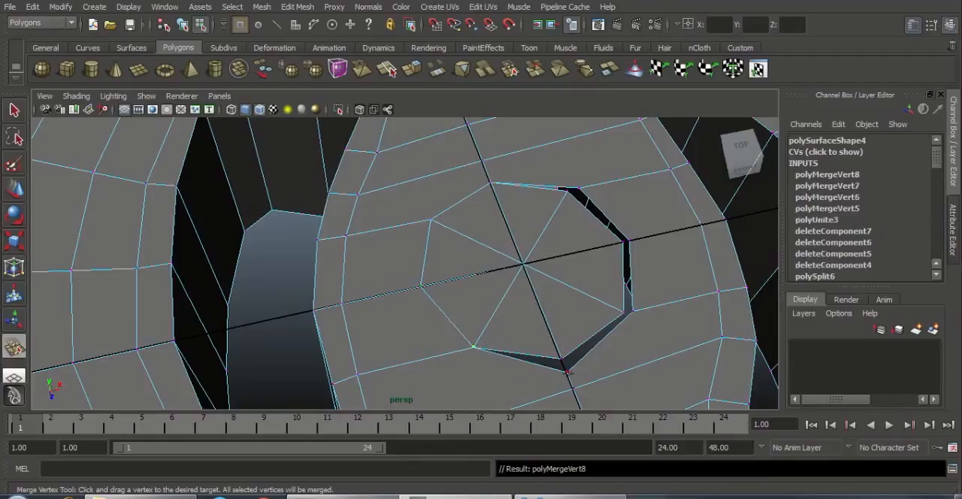
Step: Merge the hole's bottom, lower-right, right and upper-right vertices onto the matching disc corners
left_click_drag(567, 370, 562, 359)
left_click_drag(632, 310, 622, 309)
left_click_drag(631, 242, 622, 241)
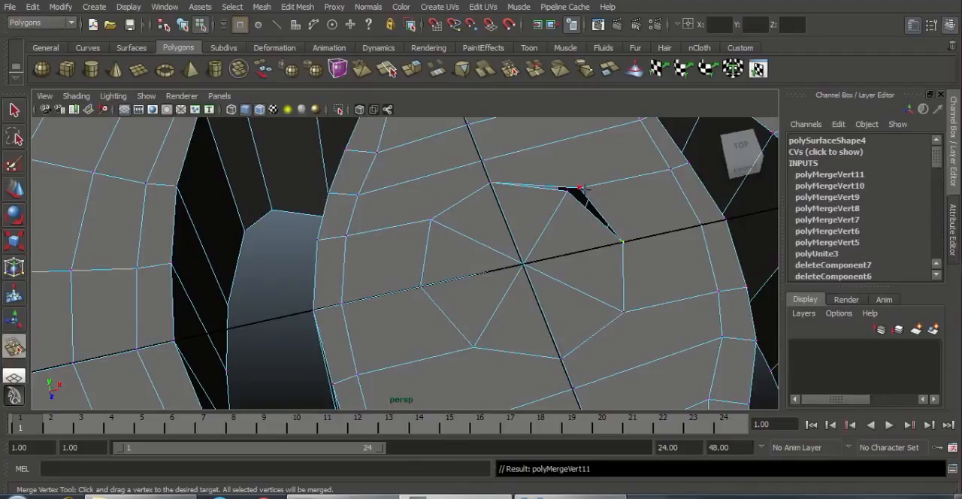
left_click_drag(580, 187, 556, 192)
left_click_drag(556, 245, 502, 279, "alt")
key("ctrl+z")
left_click_drag(650, 220, 637, 217)
Step: Extrude the eight octagon faces at the cap's centre and scale them inward to about half size
left_click_drag(547, 269, 502, 295, "alt")
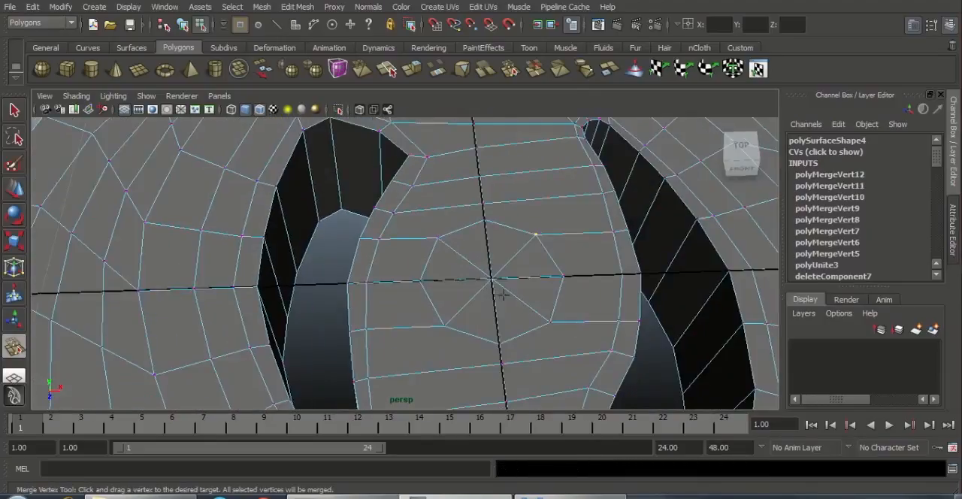
key("w")
right_click_drag(495, 282, 496, 297)
left_click_drag(521, 323, 543, 340)
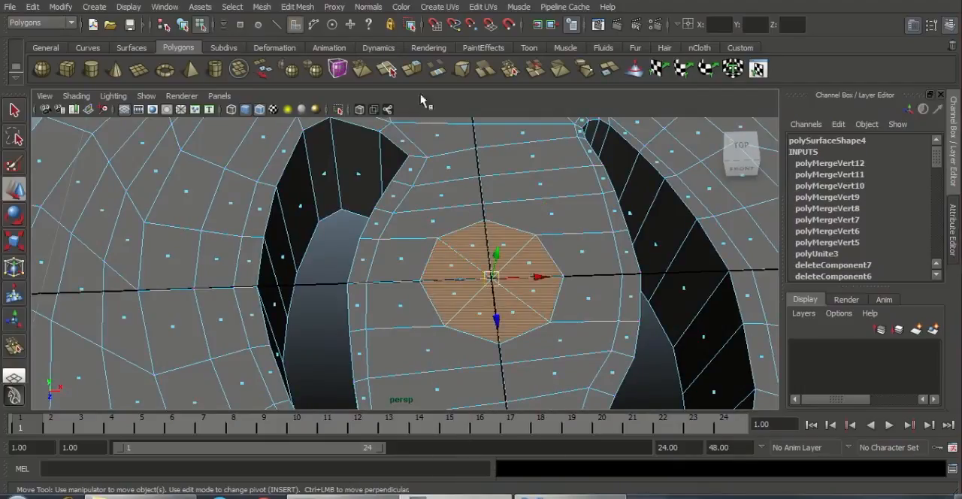
left_click(297, 6)
left_click(319, 42)
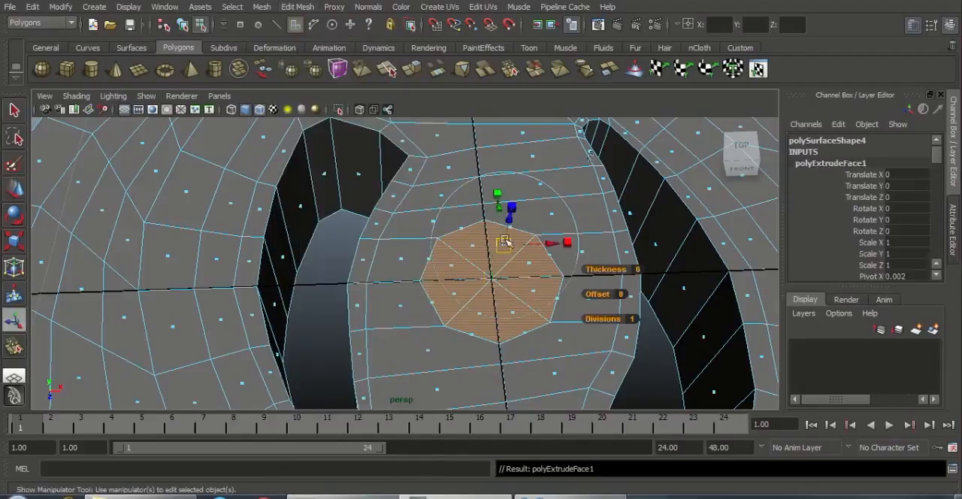
key("r")
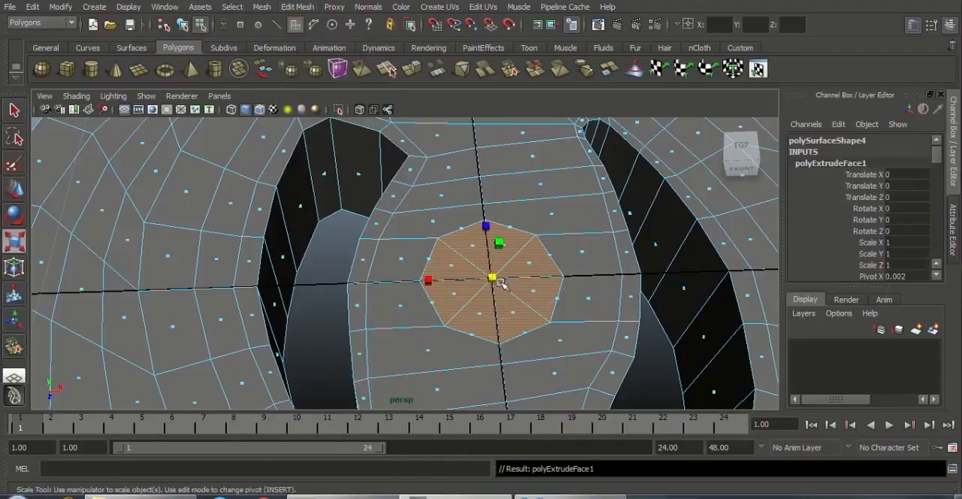
left_click_drag(492, 278, 551, 369)
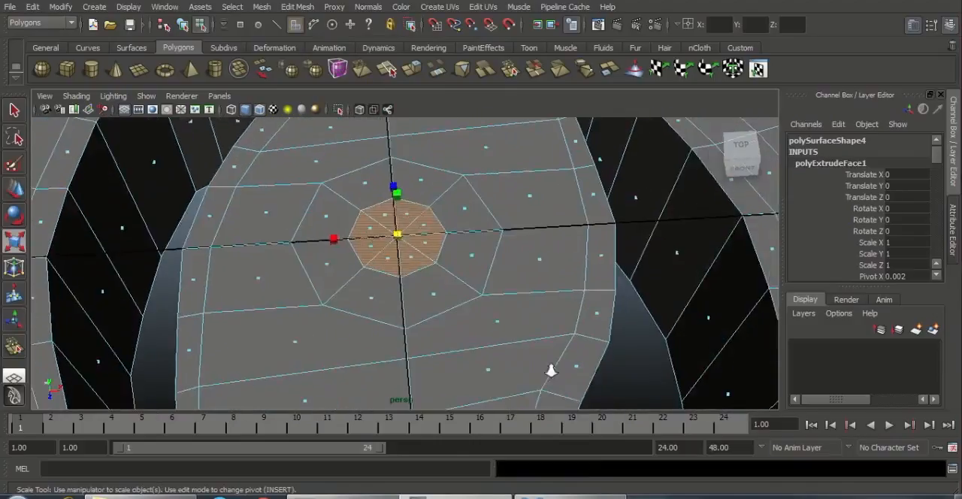
Step: Extrude the inner octagon faces again, raise them slightly and scale them down to form a tapered boss, then return to object mode
scroll(547, 328, "up", 5)
right_click_drag(547, 328, 398, 281, "alt")
left_click(297, 6)
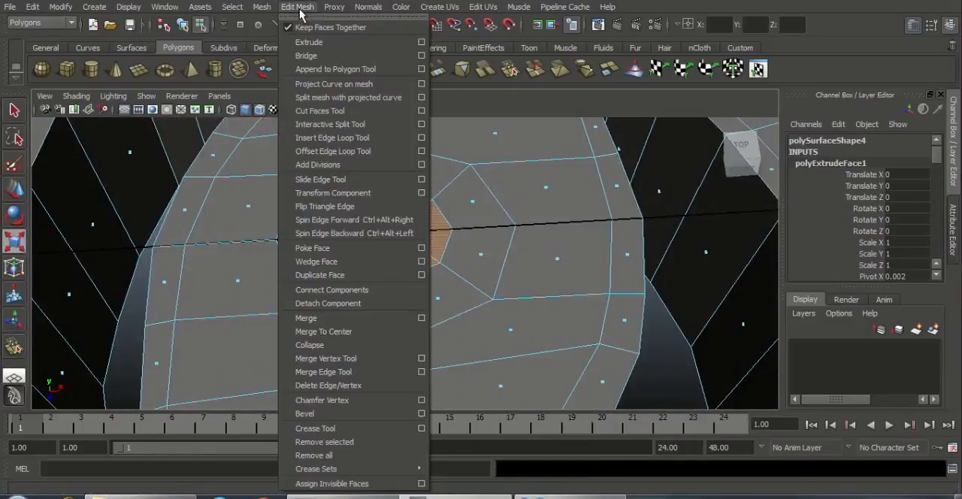
left_click(316, 40)
left_click_drag(478, 299, 492, 284, "alt")
scroll(493, 284, "up", 4)
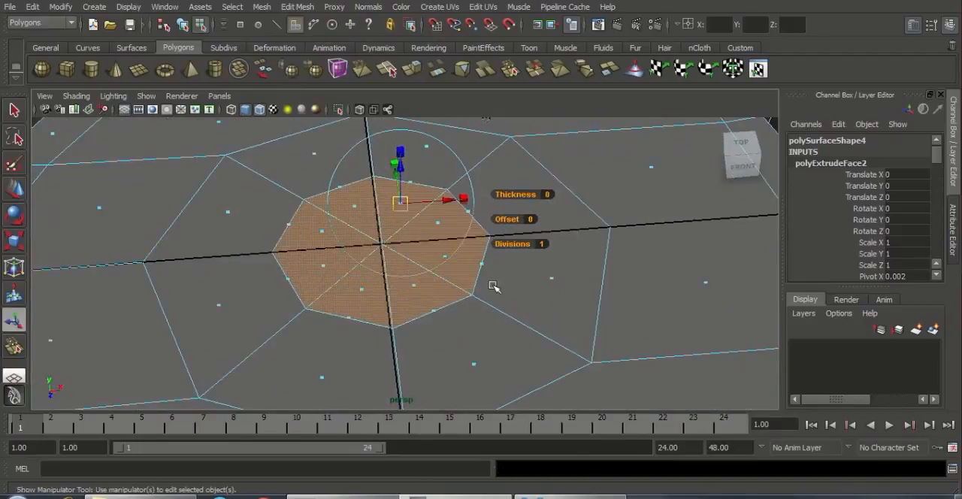
key("w")
left_click_drag(384, 216, 383, 184)
key("r")
left_click_drag(382, 224, 520, 223)
right_click_drag(520, 223, 556, 211)
left_click(556, 214)
scroll(586, 269, "up", 5)
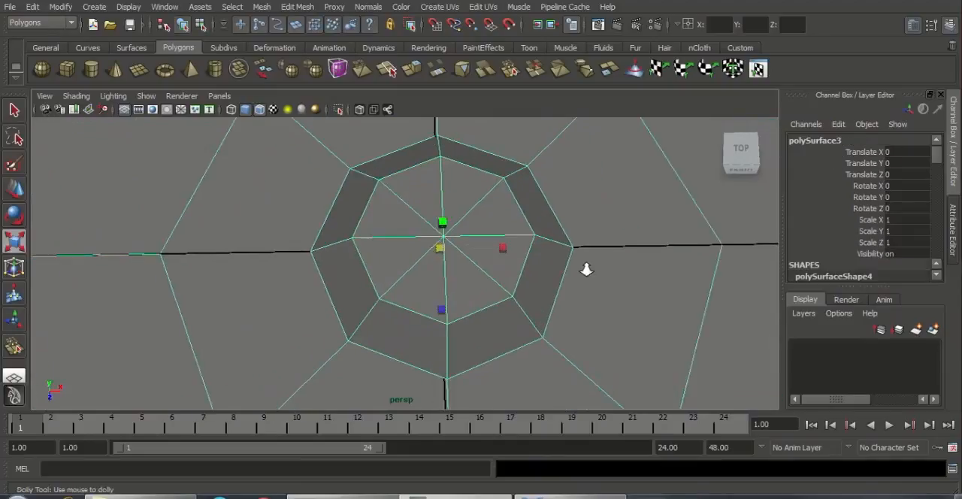
Step: Delete the four diagonal edges on the inner octagon's top so that four quads remain
scroll(560, 250, "down", 3)
scroll(564, 263, "up", 5)
right_click_drag(408, 210, 397, 191)
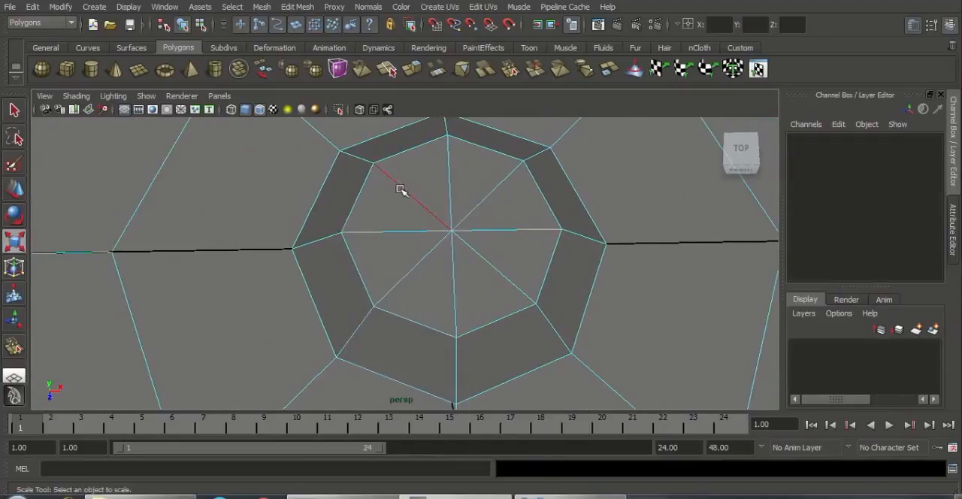
left_click(400, 189)
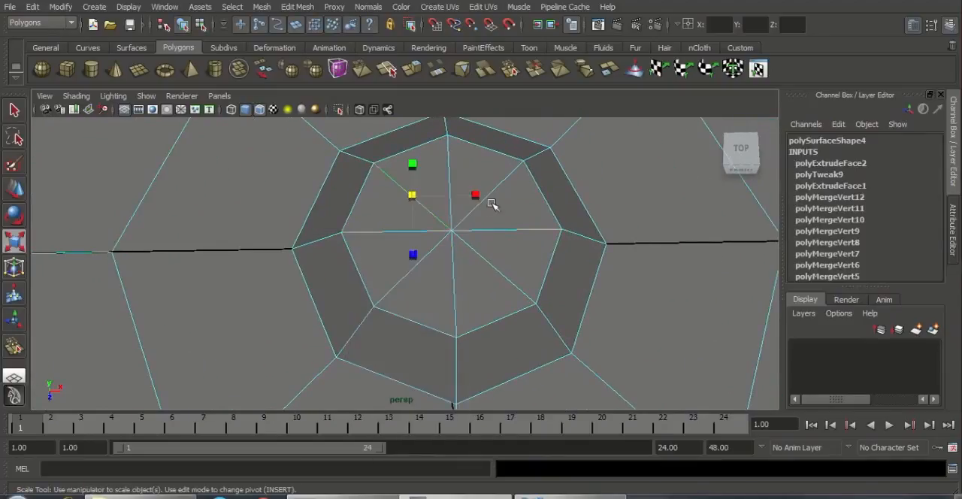
left_click(491, 268, "shift")
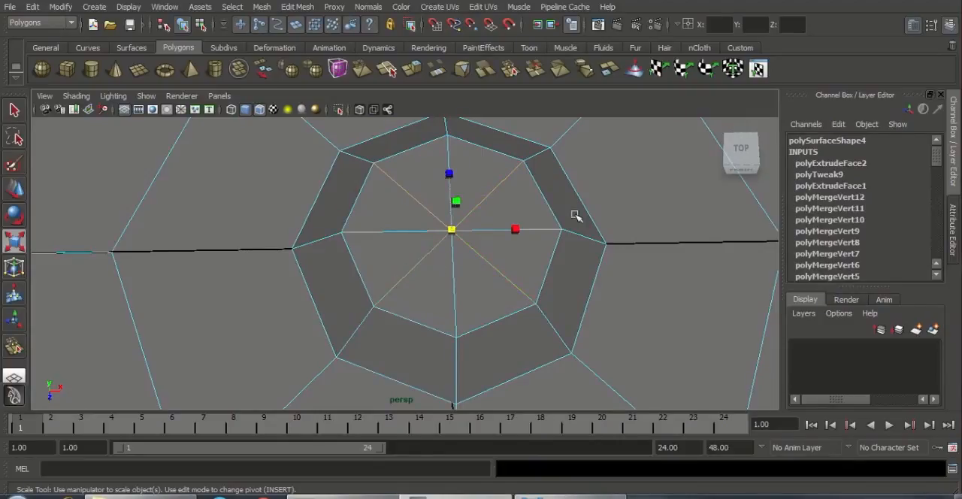
left_click(297, 6)
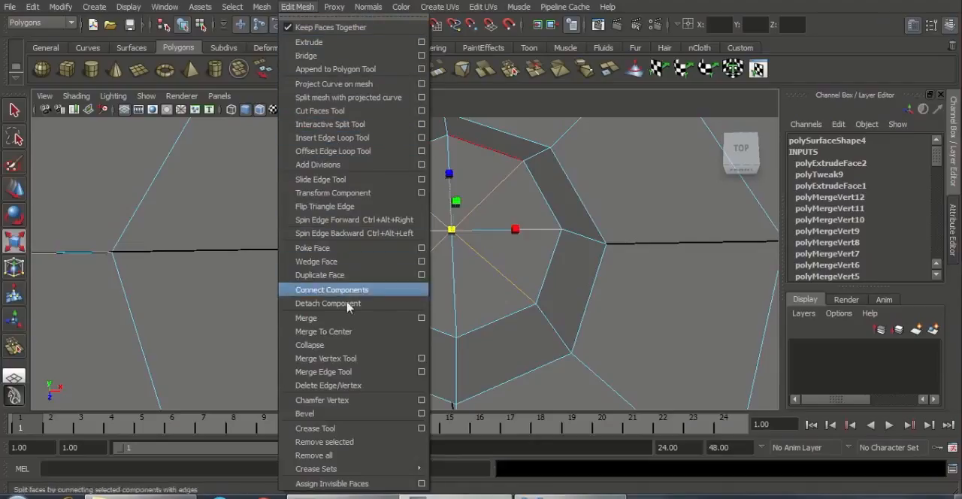
left_click(382, 386)
Step: Insert two edge loops around the tapered octagon's outer edge, one just inside and one just outside it
left_click_drag(453, 286, 511, 274, "alt")
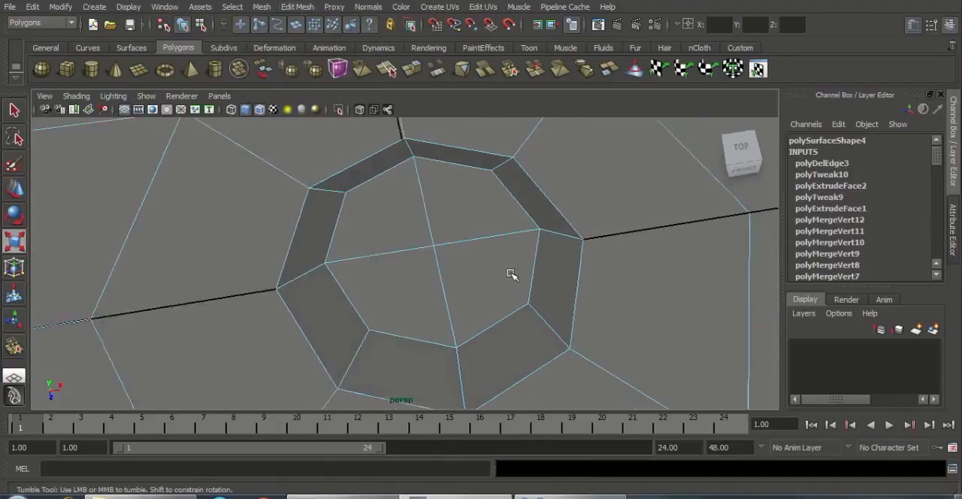
scroll(481, 279, "down", 5)
scroll(486, 316, "up", 4)
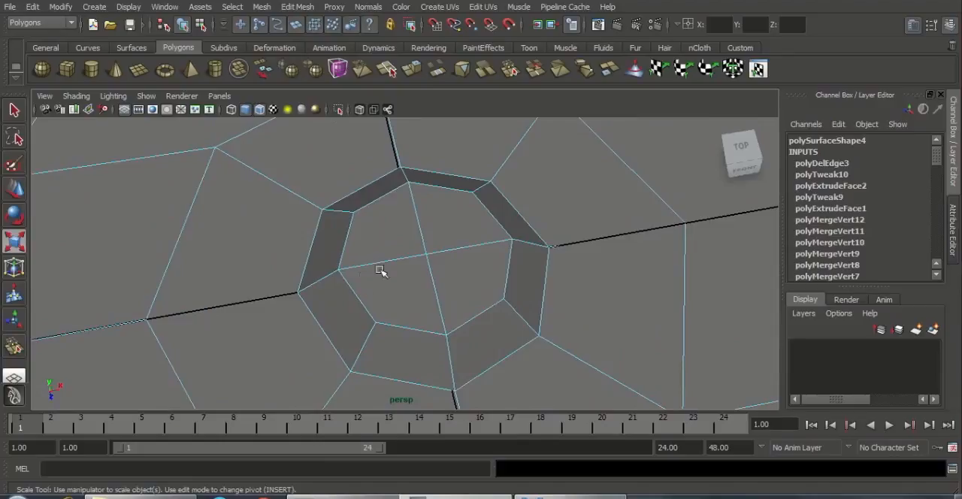
left_click_drag(386, 271, 458, 213, "alt")
right_click_drag(459, 213, 508, 190)
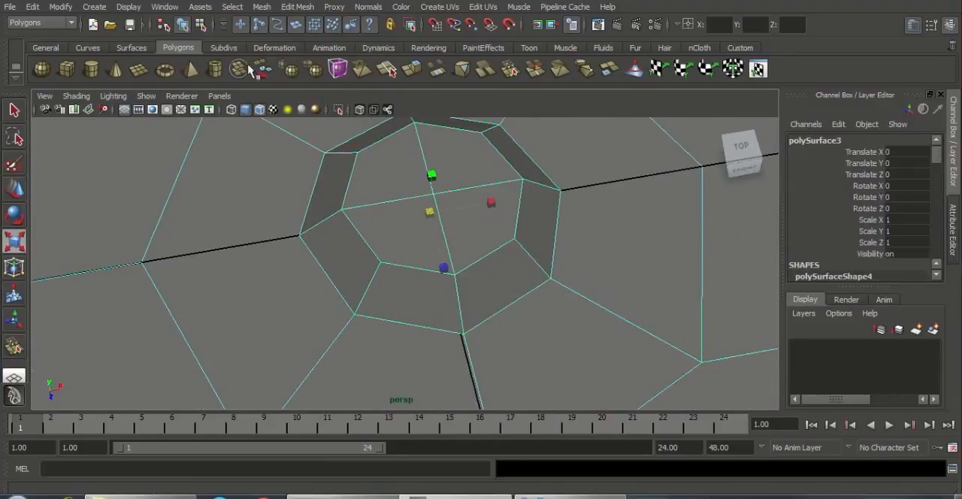
left_click(288, 8)
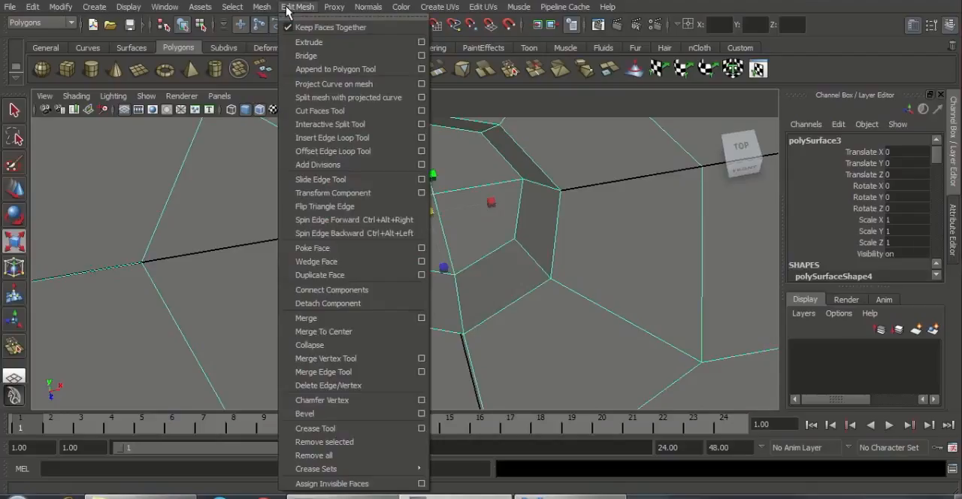
left_click(337, 139)
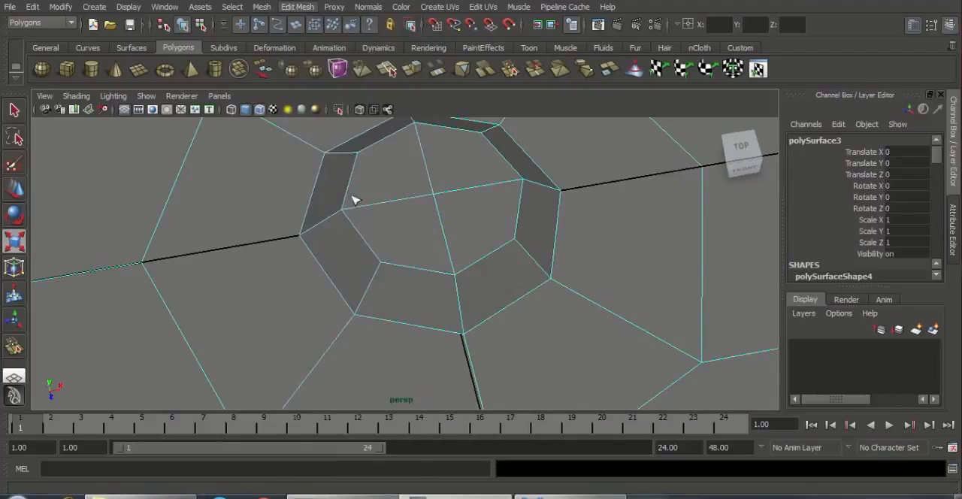
scroll(388, 281, "up", 4)
left_click_drag(362, 274, 362, 278)
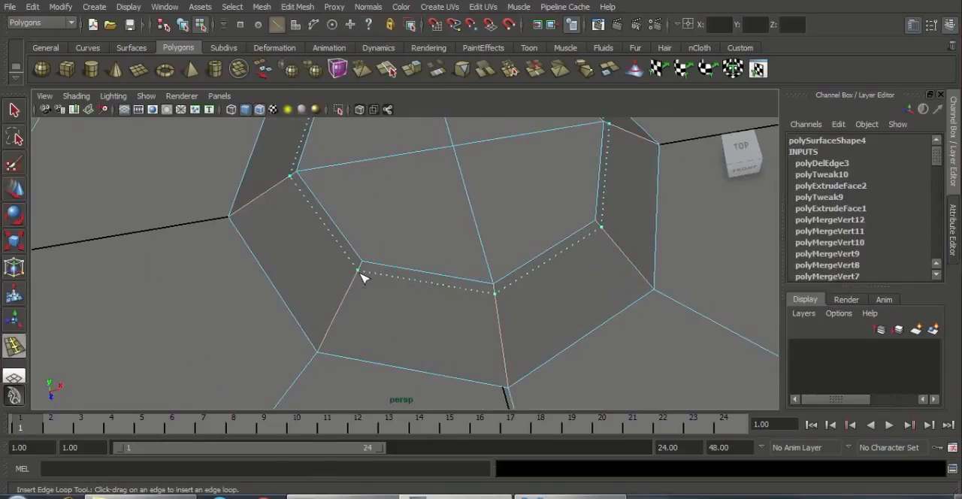
left_click_drag(327, 344, 314, 363)
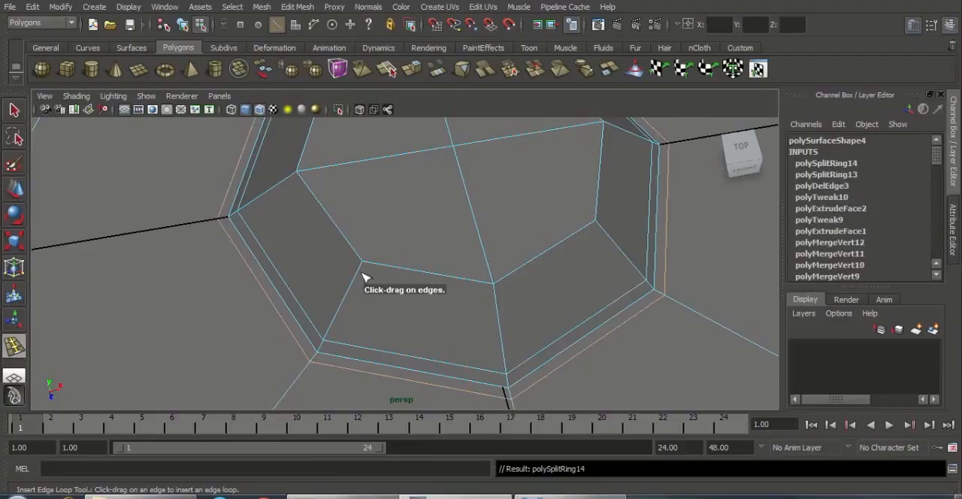
Step: Insert another edge loop around the sloped side of the central octagonal boss
left_click_drag(358, 290, 352, 301)
right_click_drag(352, 299, 67, 158, "alt")
middle_click_drag(308, 323, 344, 297, "alt")
right_click_drag(344, 297, 369, 311, "alt")
left_click_drag(396, 324, 440, 333, "alt")
right_click_drag(439, 333, 538, 361, "alt")
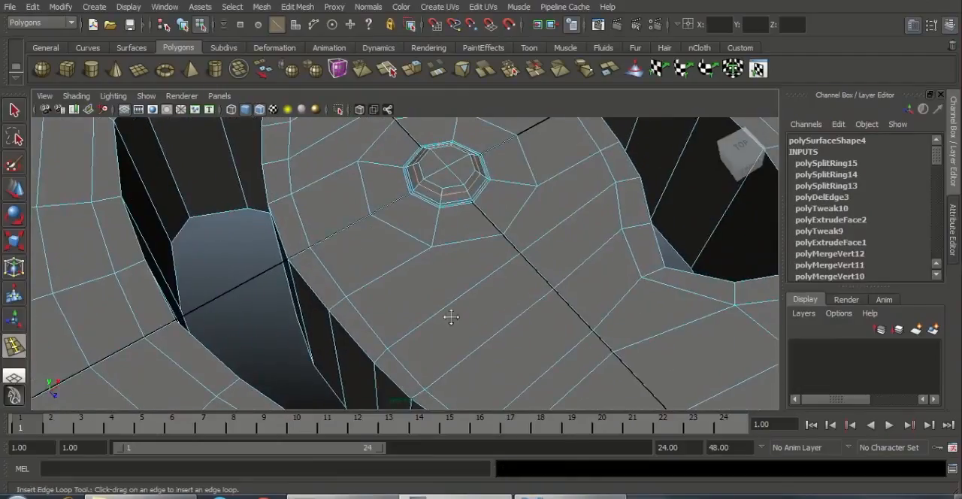
Step: Insert two supporting edge loops around the first curved hole's upper edge, one on its inner wall and one on the top surface
middle_click_drag(449, 315, 544, 305, "alt")
right_click_drag(544, 305, 699, 398, "alt")
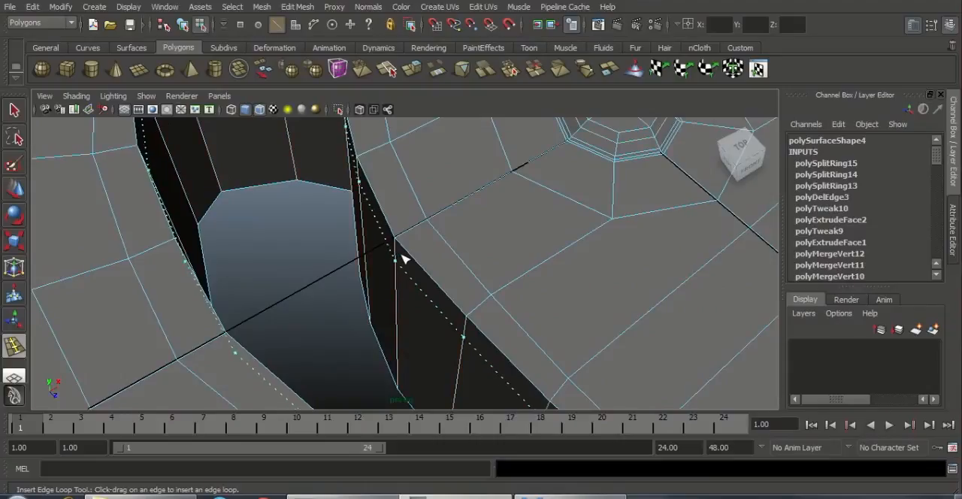
mouse_move(405, 255)
left_mouse_down()
mouse_move(412, 236)
mouse_move(398, 254)
left_mouse_up()
right_click_drag(398, 255, 425, 264, "alt")
right_click_drag(540, 269, 494, 217, "alt")
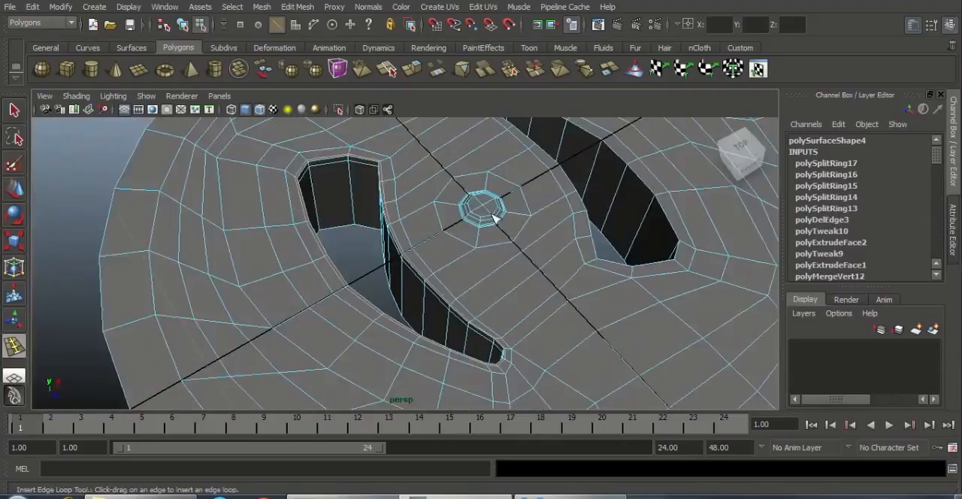
Step: Insert matching supporting edge loops around the second curved hole's upper edge, on the top surface and on its inner wall
left_click_drag(494, 217, 498, 307, "alt")
right_click_drag(498, 307, 466, 243, "alt")
left_click_drag(466, 243, 334, 197, "alt")
middle_click_drag(335, 197, 176, 157, "alt")
left_click_drag(428, 263, 339, 288, "alt")
right_click_drag(339, 288, 382, 253, "alt")
mouse_move(353, 213)
right_mouse_down("alt")
mouse_move(322, 204)
mouse_move(361, 225)
right_mouse_up("alt")
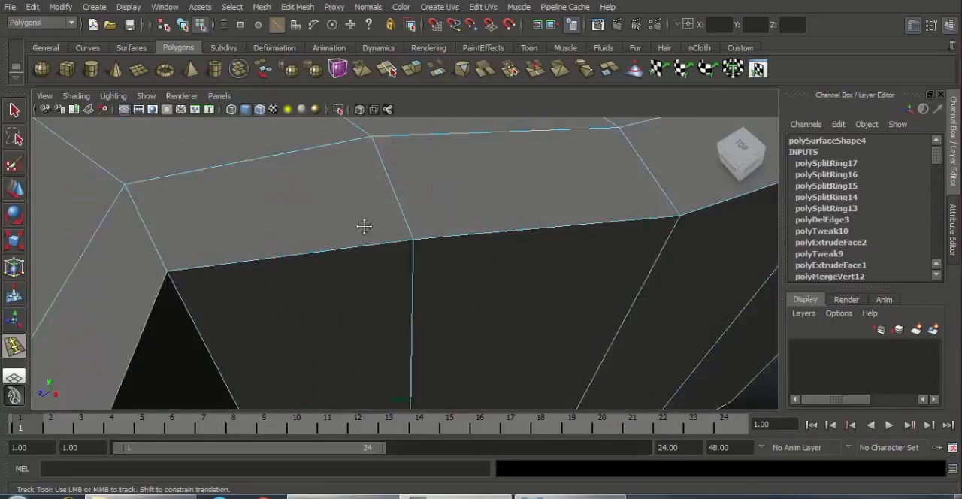
middle_click_drag(361, 226, 447, 241, "alt")
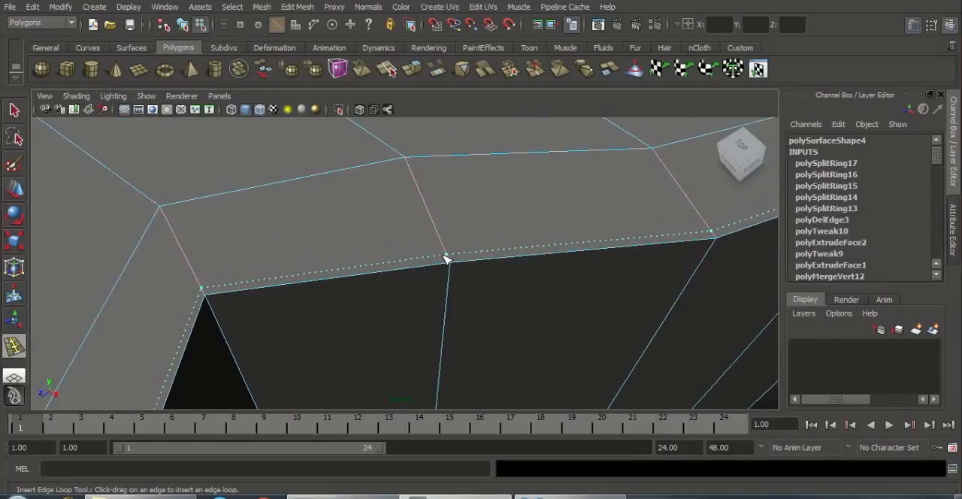
left_click_drag(445, 258, 454, 275)
right_click_drag(236, 243, 169, 226, "alt")
left_click_drag(323, 252, 351, 277, "alt")
Step: Insert two edge loops along the cap's outer upper rim, one on the top face and one on the side wall
middle_click_drag(350, 277, 436, 225, "alt")
left_click_drag(413, 226, 436, 211, "alt")
right_click_drag(465, 278, 526, 304, "alt")
middle_click_drag(473, 274, 450, 229, "alt")
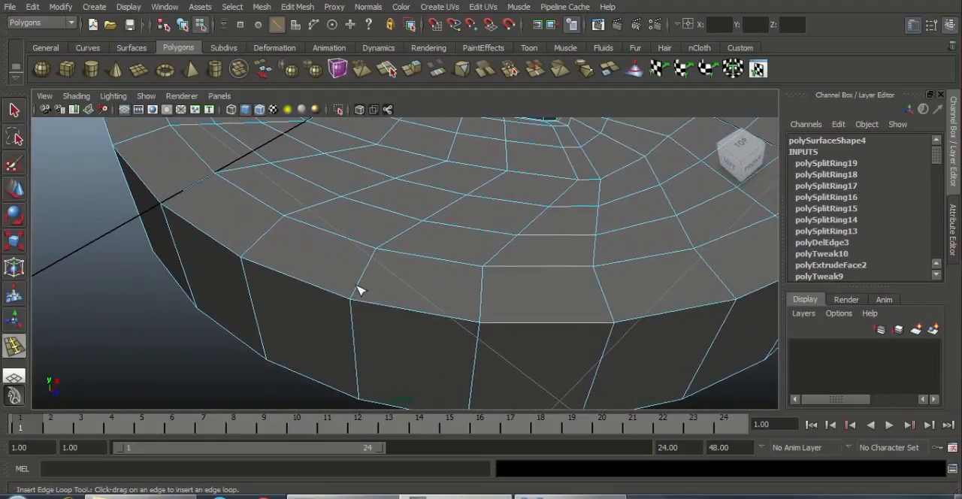
left_click_drag(359, 296, 354, 318)
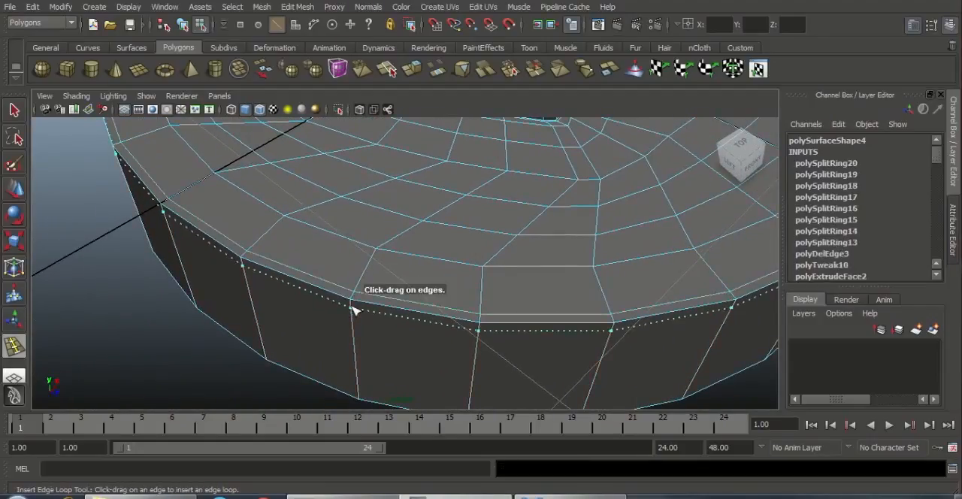
left_click(381, 309)
Step: Leave the edge loop tool, show the cap in smooth mesh preview and reselect it in object mode
key("w")
right_click_drag(468, 238, 350, 221)
left_click_drag(428, 174, 404, 227, "alt")
middle_click_drag(434, 223, 420, 237, "alt")
key("3")
left_click(187, 270)
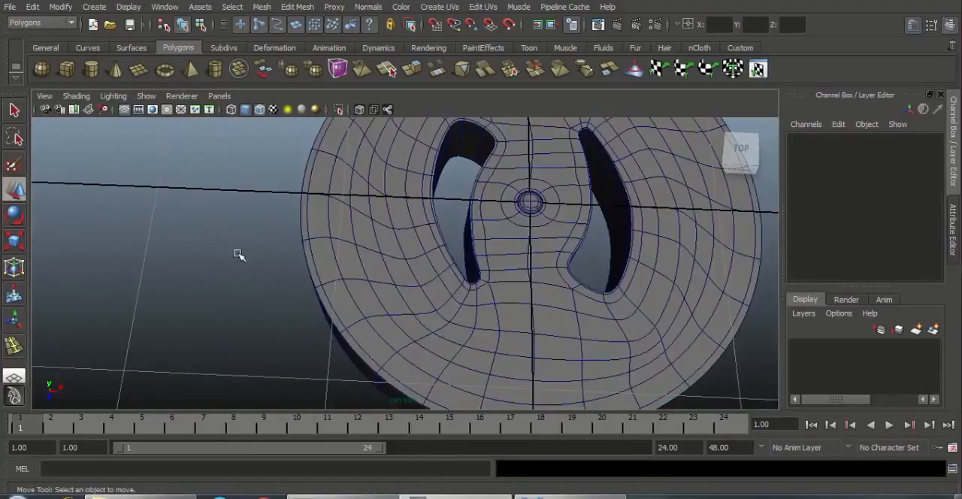
left_click_drag(240, 252, 365, 260, "alt")
middle_click_drag(432, 249, 382, 253, "alt")
left_click(466, 251)
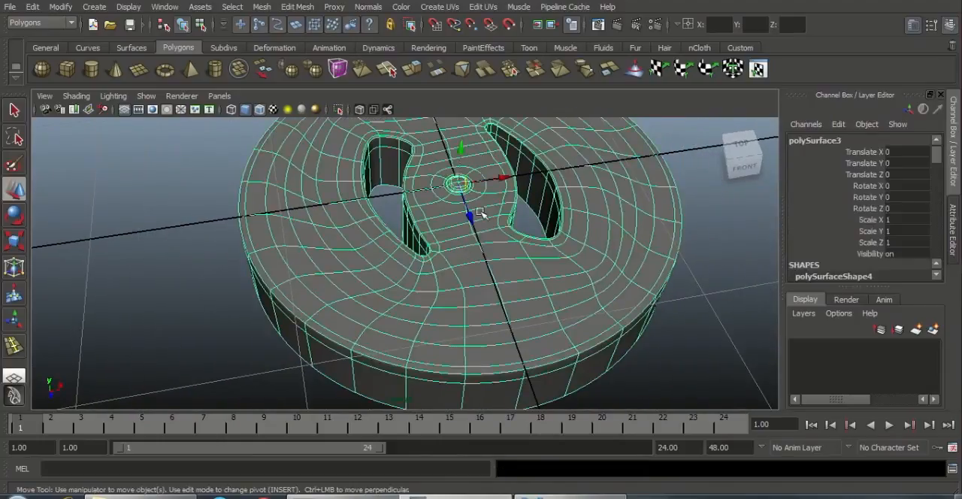
middle_click_drag(482, 214, 473, 223, "alt")
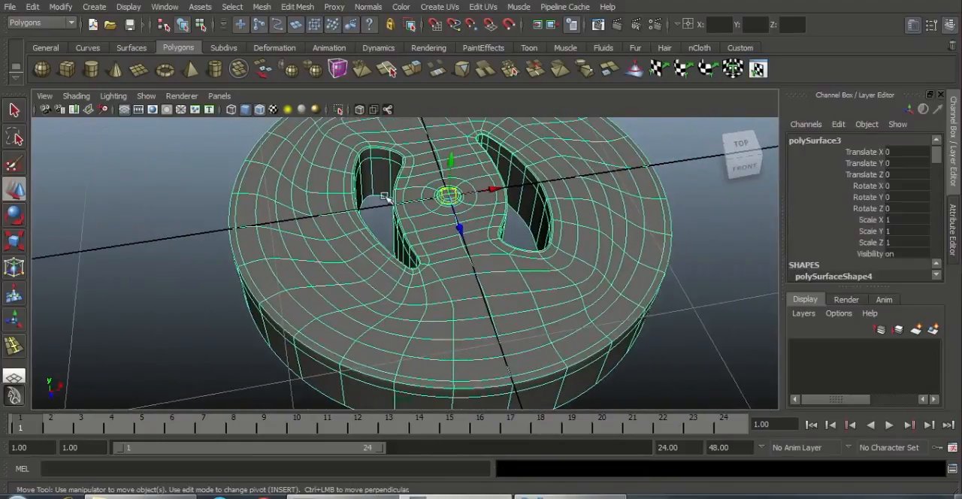
Step: Turn off wireframe on shaded and deselect the cap so only its smooth shaded surface is shown
left_click(76, 96)
left_click(127, 229)
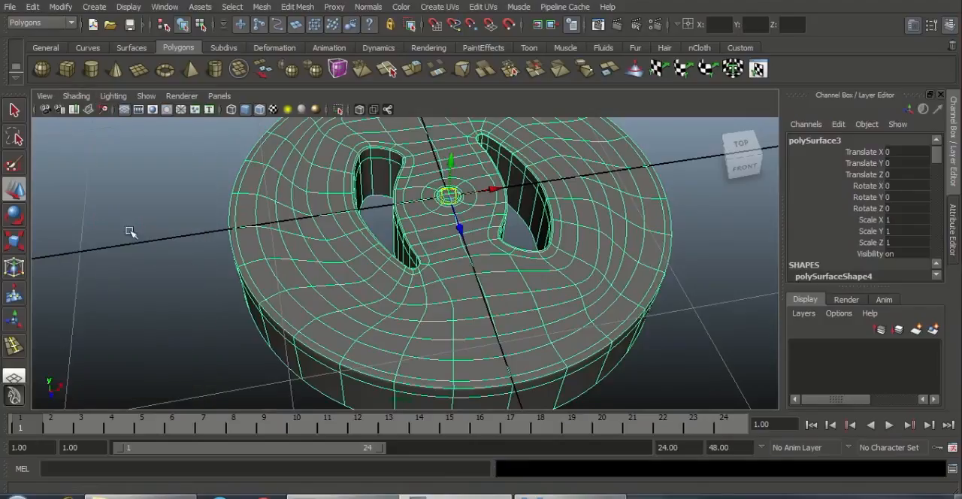
left_click(142, 232)
scroll(188, 223, "down", 4)
mouse_move(203, 230)
left_mouse_down("alt")
mouse_move(217, 280)
mouse_move(230, 228)
mouse_move(308, 275)
mouse_move(337, 217)
mouse_move(342, 226)
left_mouse_up("alt")
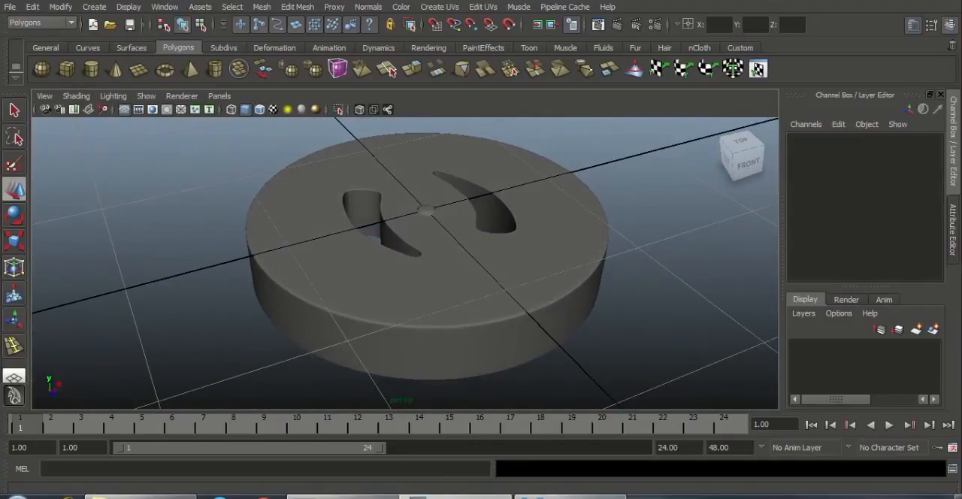
Step: Check the cap's reference picture in Windows Photo Viewer and return to Maya to compare it with the smoothed model
left_click(569, 496)
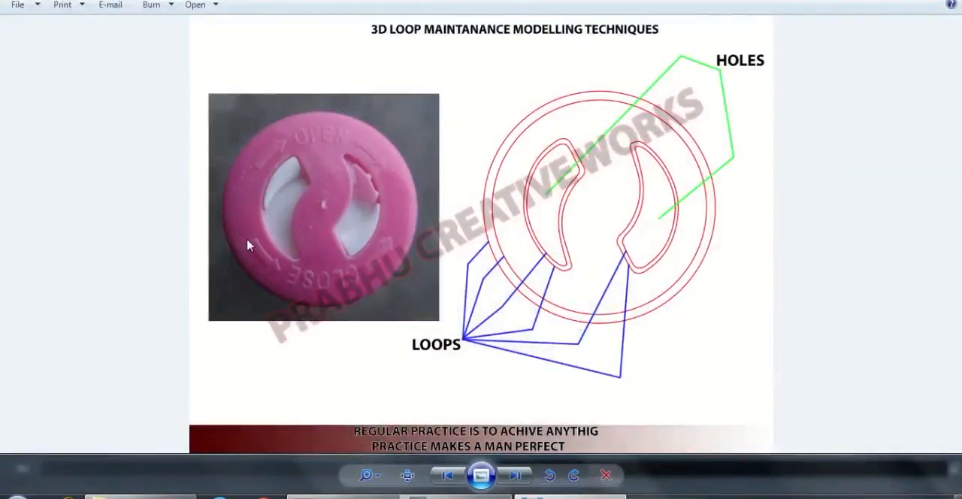
left_click(570, 496)
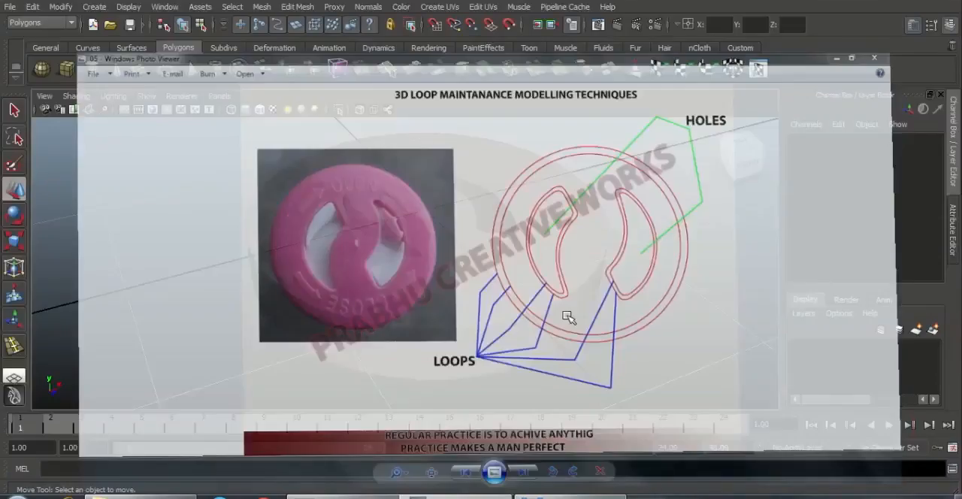
left_click_drag(513, 277, 458, 363, "alt")
middle_click_drag(459, 280, 463, 295, "alt")
scroll(465, 294, "up", 1)
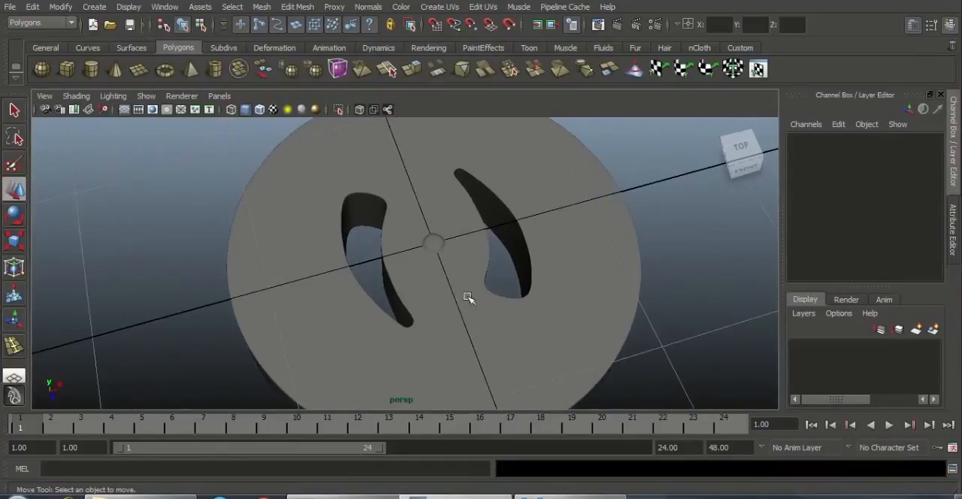
Step: Turn off the cap's smooth mesh preview and examine the central boss in the unsmoothed display
left_click(459, 276)
left_click_drag(476, 324, 479, 307, "alt")
scroll(478, 308, "up", 1)
key("1")
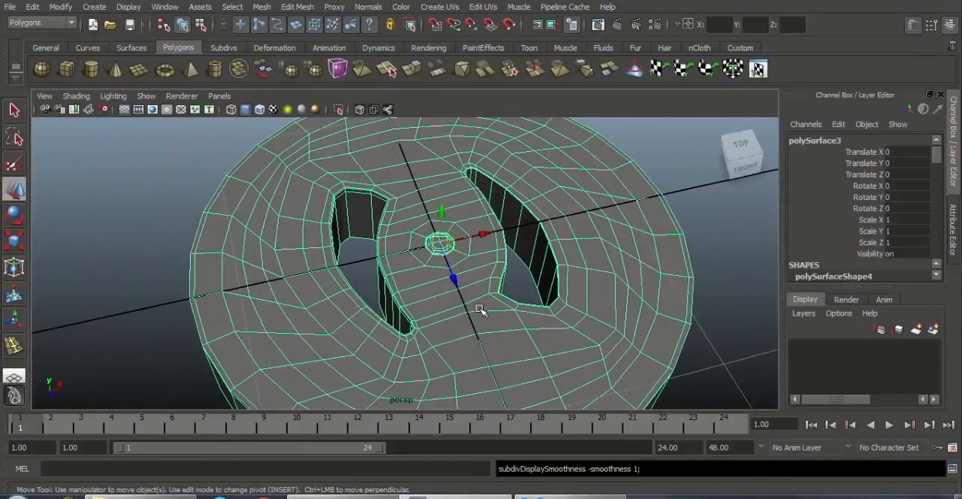
left_click_drag(431, 326, 454, 363, "alt")
scroll(462, 307, "up", 1)
scroll(481, 324, "up", 2)
middle_click_drag(490, 314, 427, 347, "alt")
scroll(581, 364, "up", 2)
left_click(576, 344)
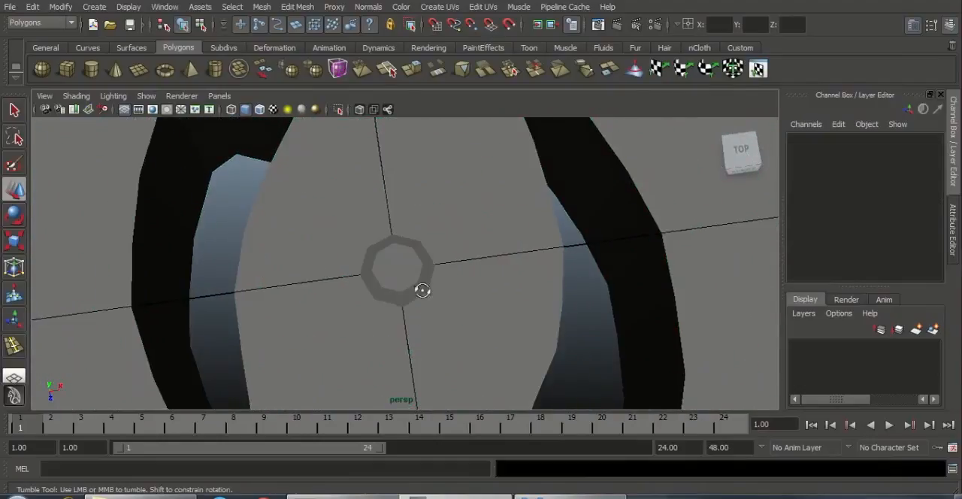
Step: Switch the cap to vertex editing and select the vertex at the middle of the central boss
left_click_drag(421, 290, 438, 309, "alt")
left_click(459, 320)
middle_click_drag(526, 368, 555, 347, "alt")
scroll(567, 354, "up", 2)
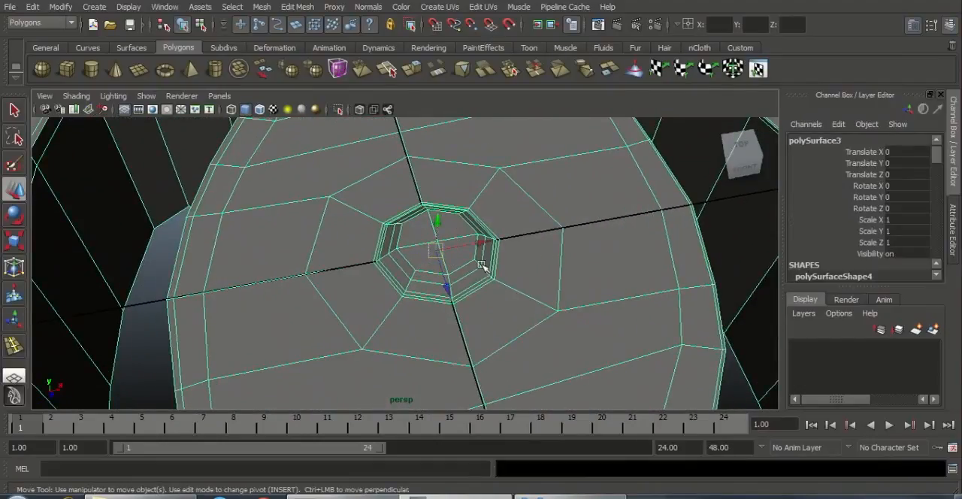
right_click_drag(481, 264, 447, 263)
scroll(462, 259, "up", 3)
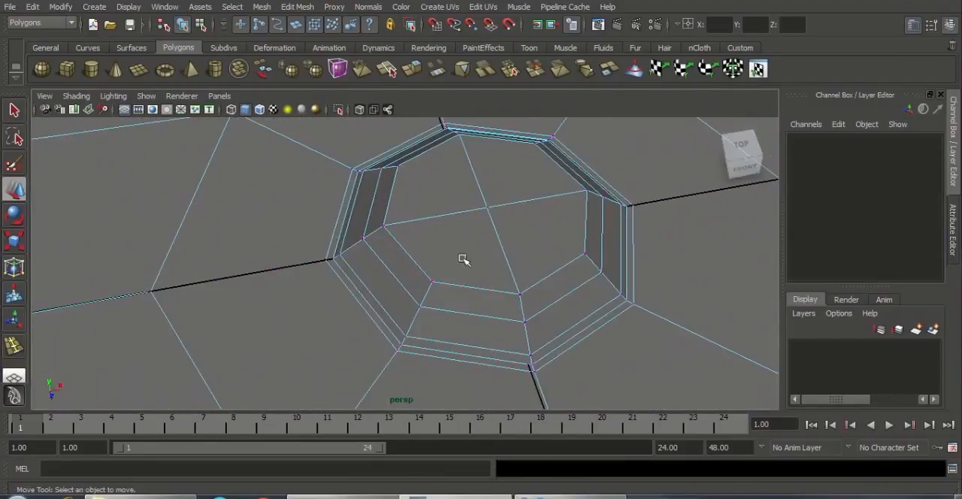
left_click(487, 207)
scroll(436, 293, "down", 4)
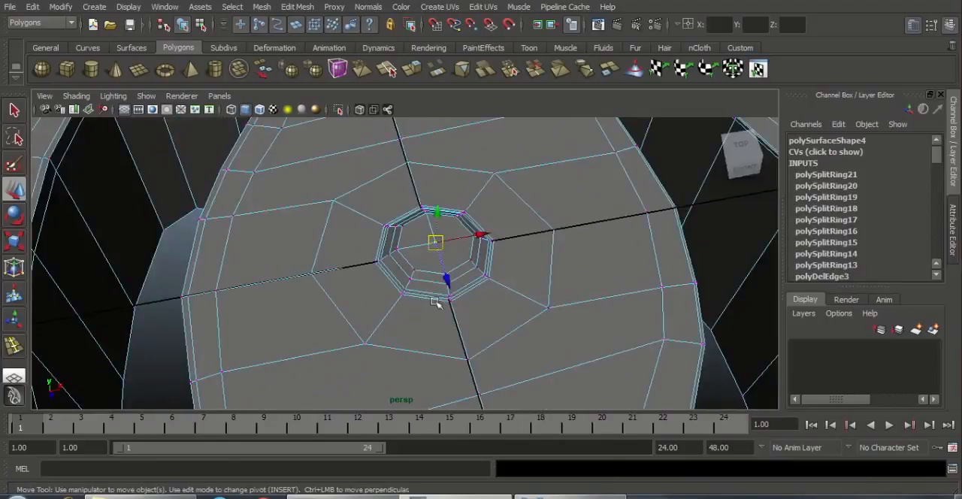
Step: Enable Soft Select in the Move tool's settings, keeping the Volume falloff mode
double_click(17, 192)
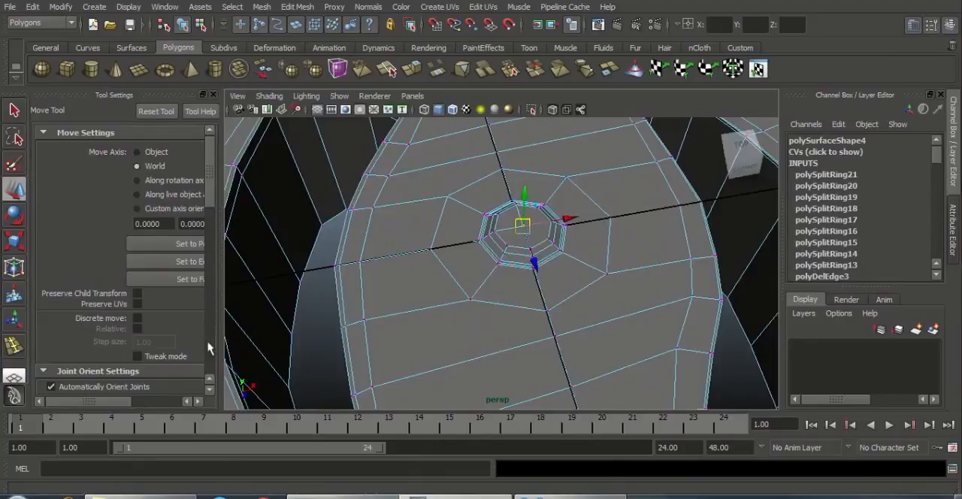
scroll(158, 315, "down", 5)
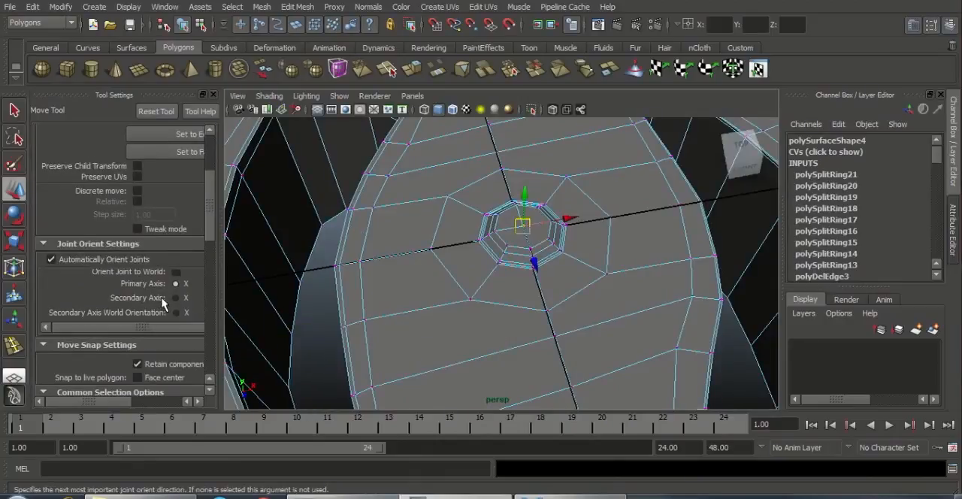
scroll(164, 306, "down", 3)
scroll(173, 295, "down", 3)
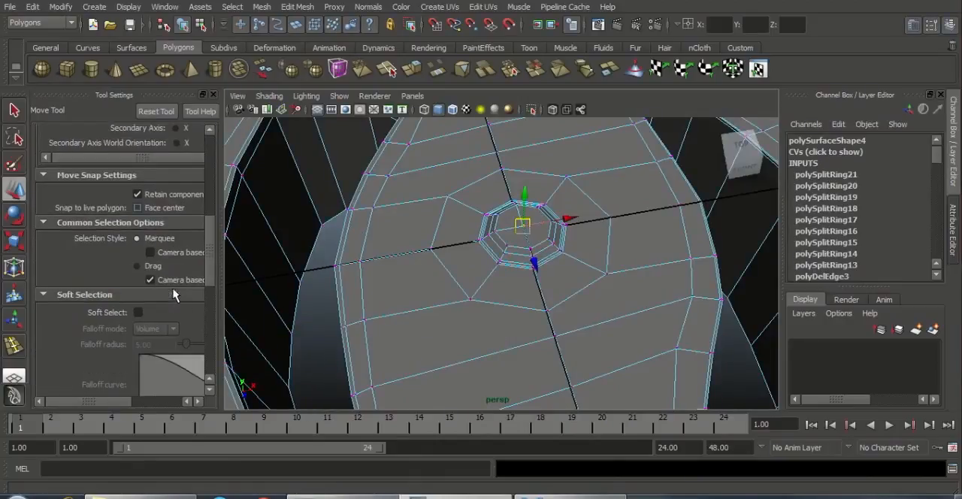
scroll(174, 293, "down", 9)
scroll(175, 291, "up", 2)
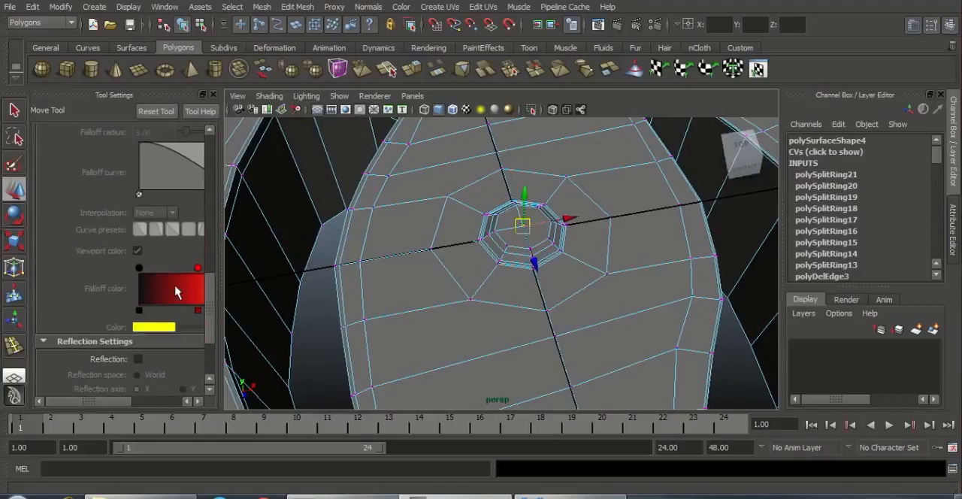
left_click_drag(118, 403, 134, 403)
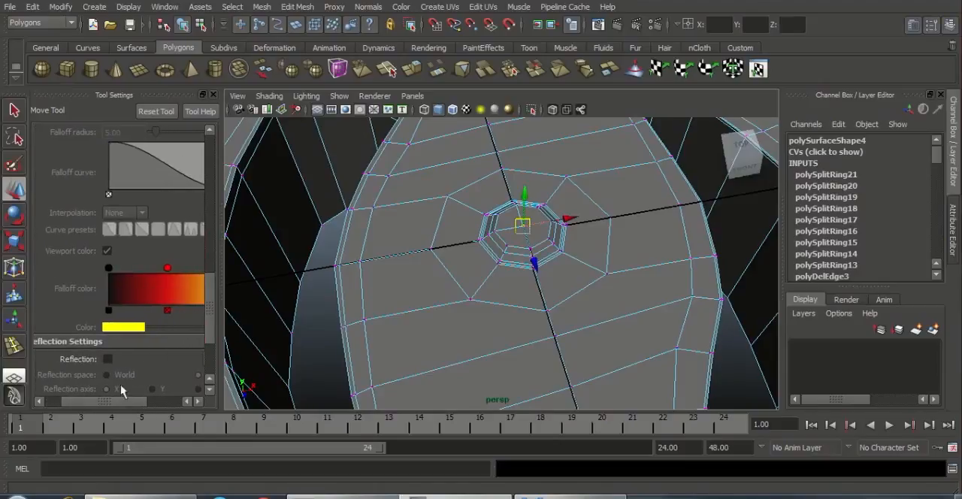
scroll(130, 360, "down", 3)
scroll(130, 358, "up", 9)
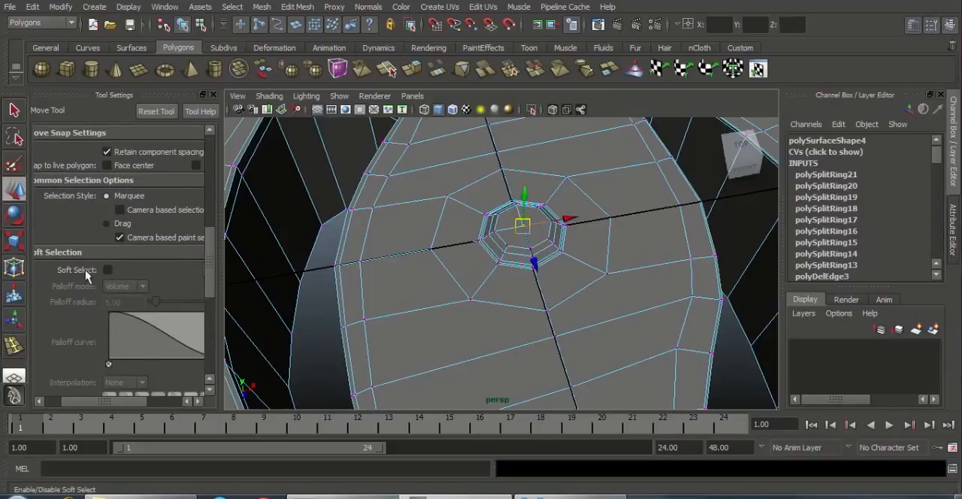
left_click_drag(105, 401, 88, 401)
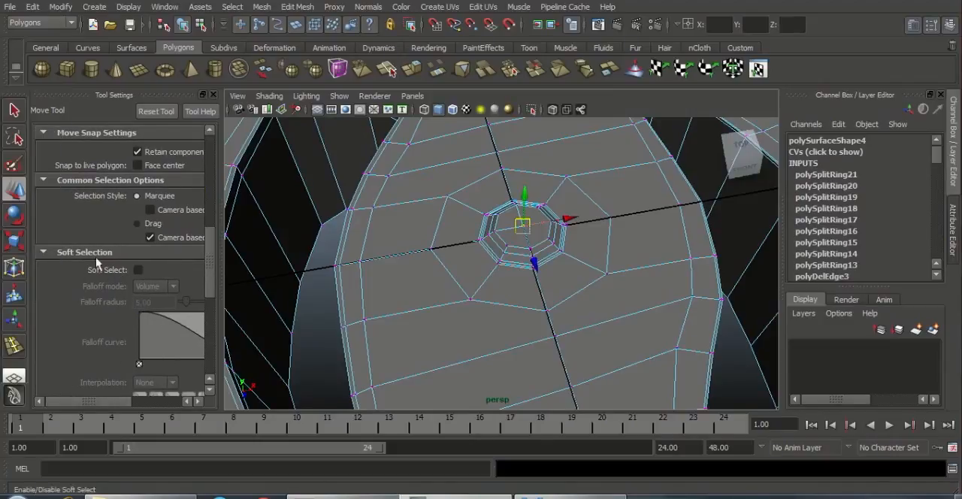
left_click(137, 271)
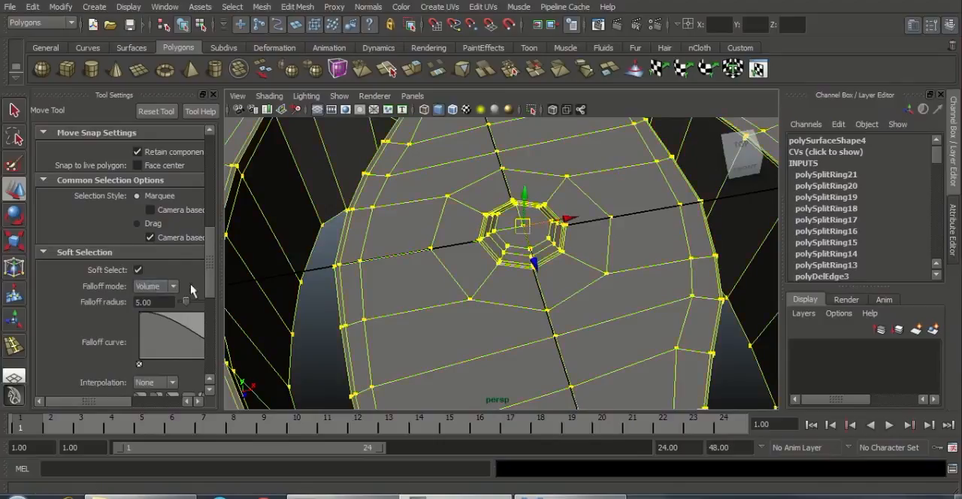
scroll(575, 256, "down", 5)
scroll(563, 263, "up", 1)
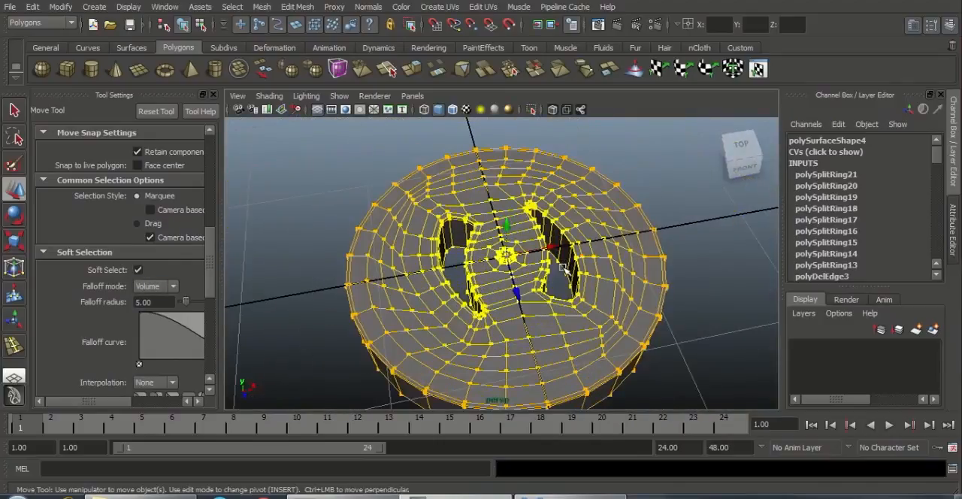
Step: Reduce the soft selection falloff radius around the centre vertex to 1.46
mouse_move(509, 312)
left_mouse_down("alt")
mouse_move(513, 271)
mouse_move(517, 314)
left_mouse_up("alt")
scroll(523, 313, "up", 2)
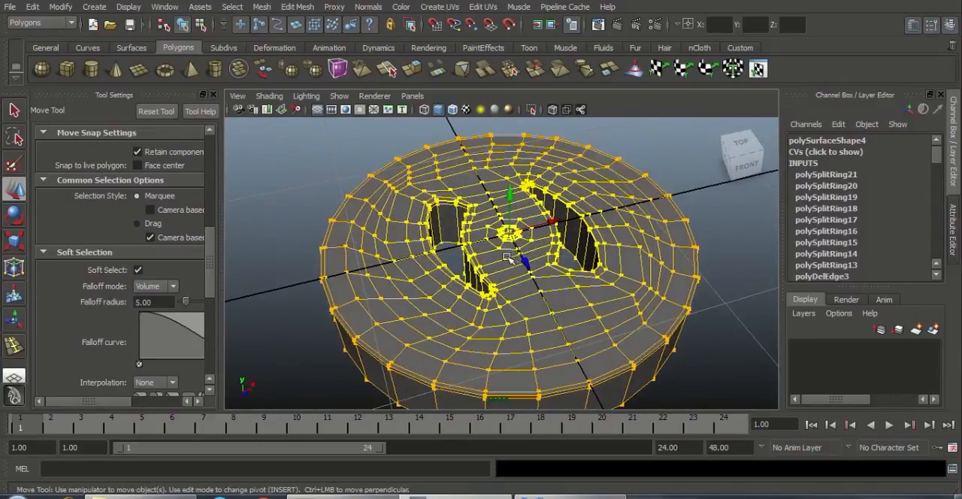
left_click_drag(511, 261, 573, 253)
left_click_drag(529, 278, 723, 238)
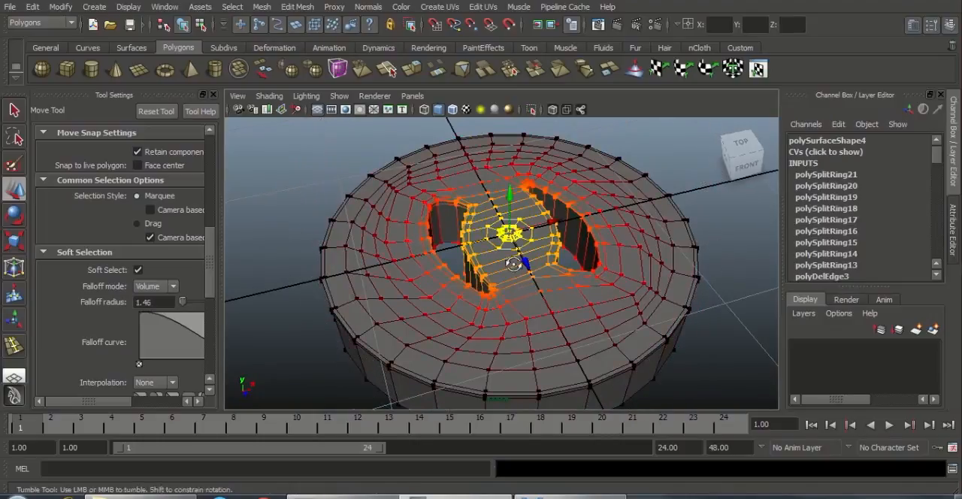
Step: Raise the softly selected centre of the cap about 0.16 cm along Y to give the top a gentle dome
left_click_drag(513, 266, 531, 250, "alt")
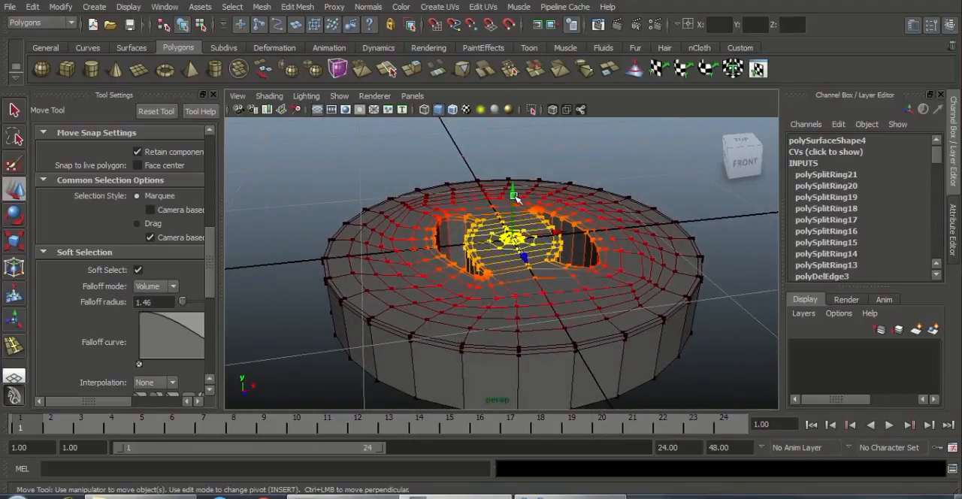
left_click_drag(514, 197, 524, 180)
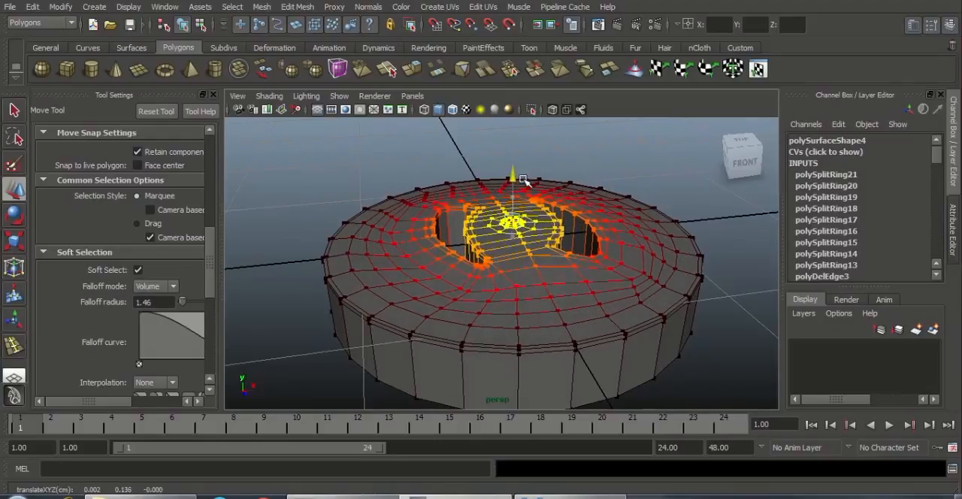
left_click_drag(520, 242, 511, 211, "alt")
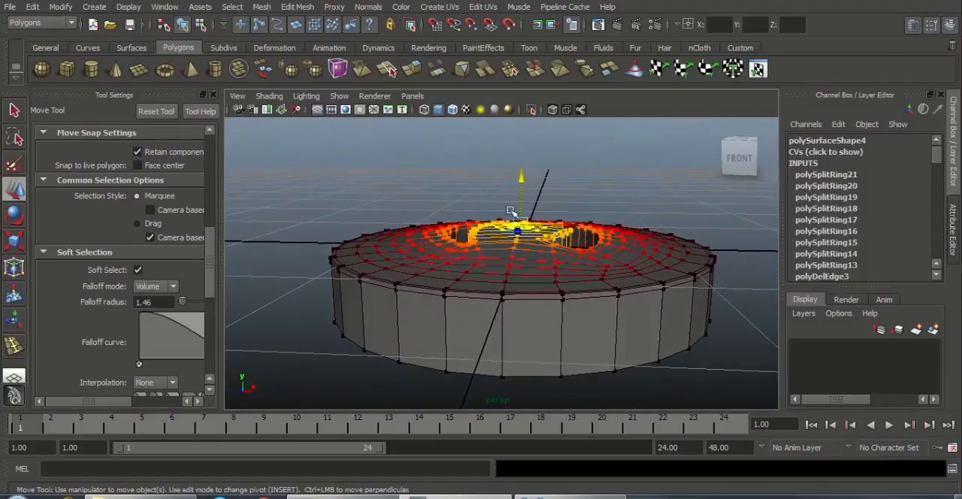
left_click_drag(520, 178, 523, 173)
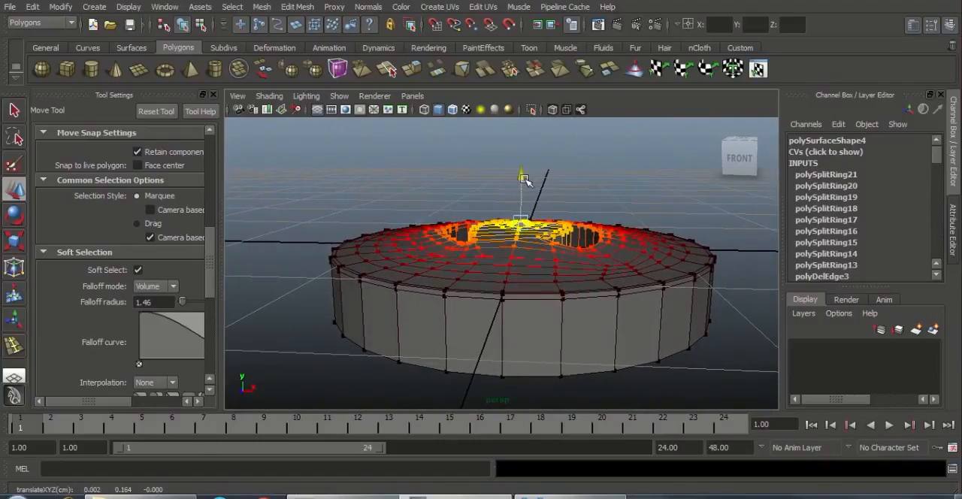
left_click_drag(485, 344, 581, 303, "alt")
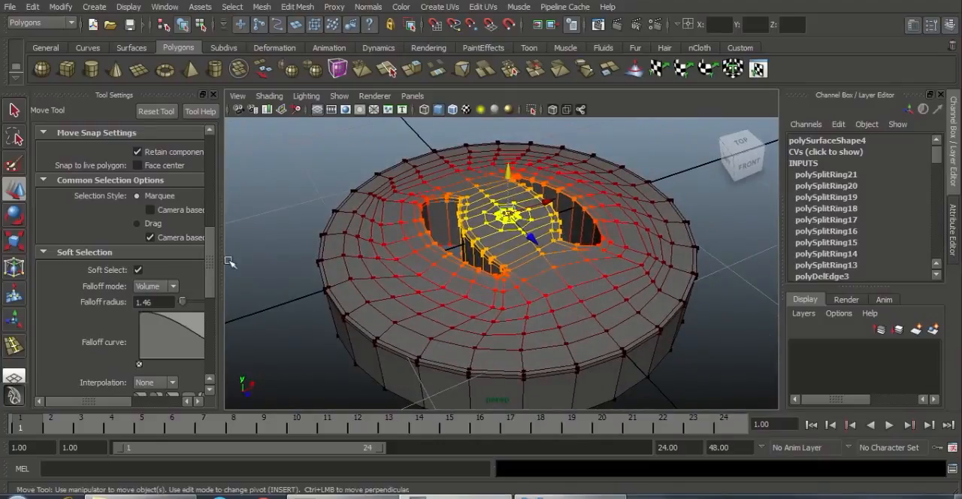
Step: Turn off Soft Select for the Move tool and return the cap to object mode with nothing selected
left_click(138, 270)
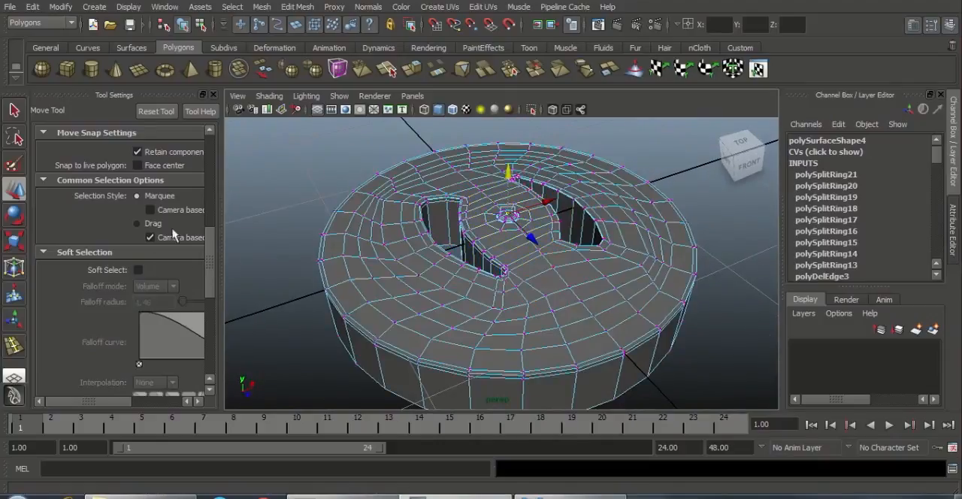
left_click(213, 95)
left_click_drag(343, 232, 281, 228, "alt")
right_click(321, 223)
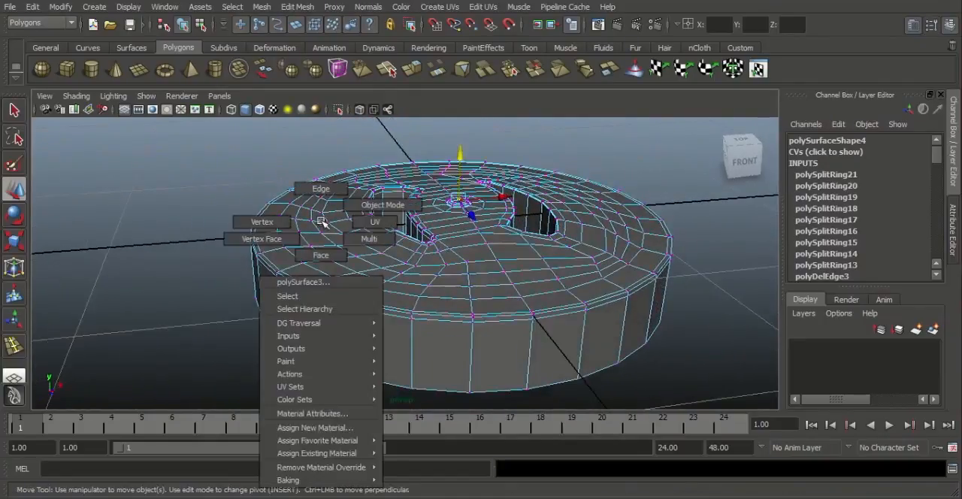
left_click(351, 205)
left_click(665, 265)
left_click(732, 258)
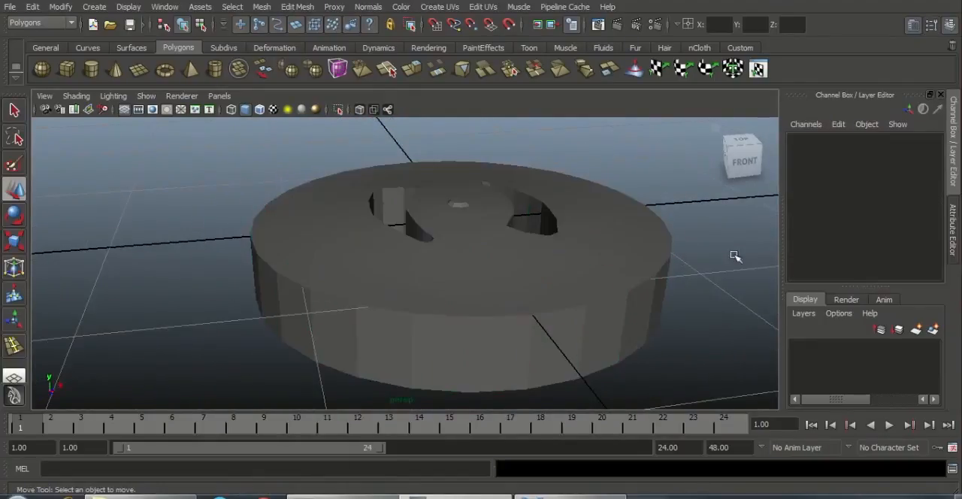
Step: Turn on the smooth mesh preview for the whole cap and inspect its smoothed surface, unselected, from several angles
right_click_drag(732, 258, 541, 301, "alt")
left_click_drag(541, 301, 554, 275, "alt")
left_click(565, 290)
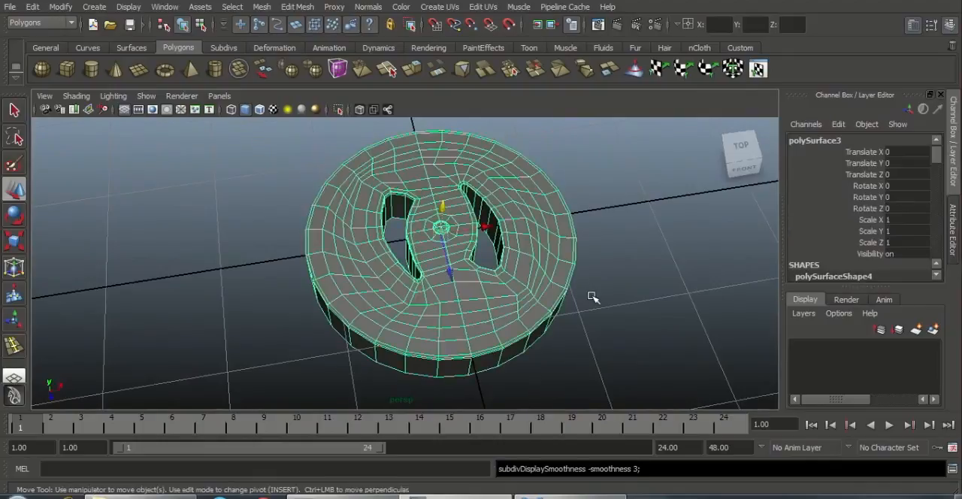
left_click(616, 307)
left_click_drag(616, 307, 576, 278, "alt")
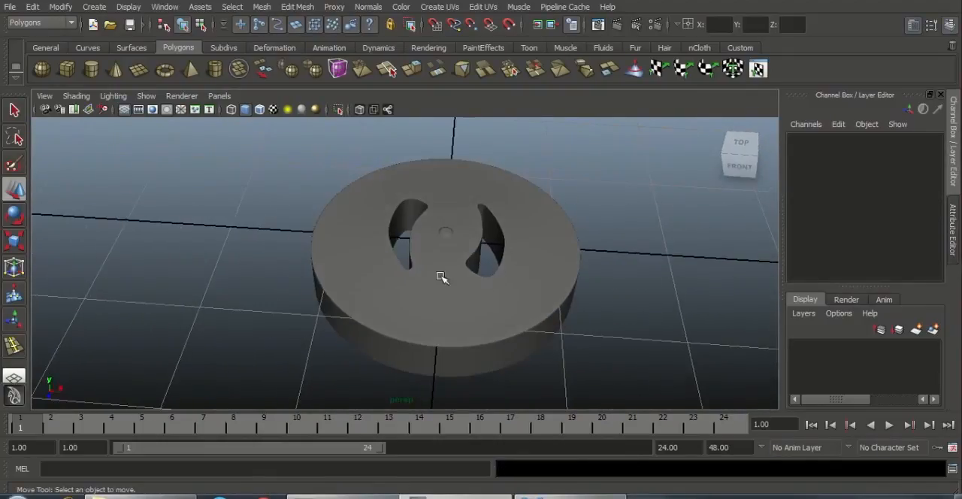
left_click_drag(442, 277, 496, 273, "alt")
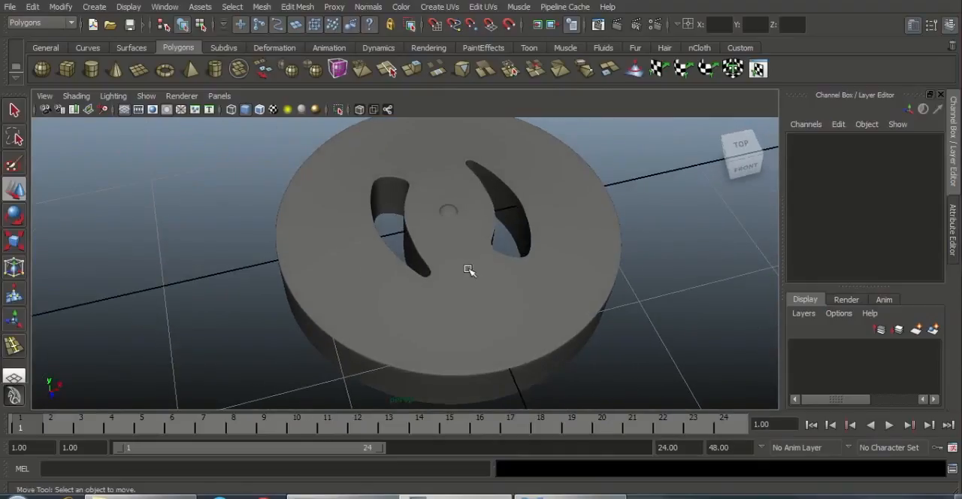
Step: Switch the cap to edge editing and select the edge loops along its outer top rim and around both curved holes
left_click(469, 270)
right_click_drag(459, 263, 517, 317, "alt")
left_click_drag(444, 259, 410, 308, "alt")
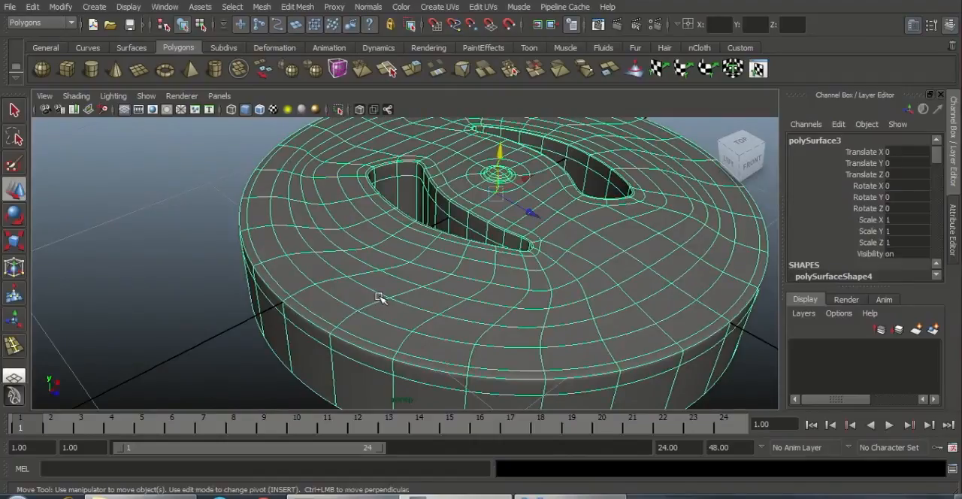
right_click_drag(379, 250, 378, 219)
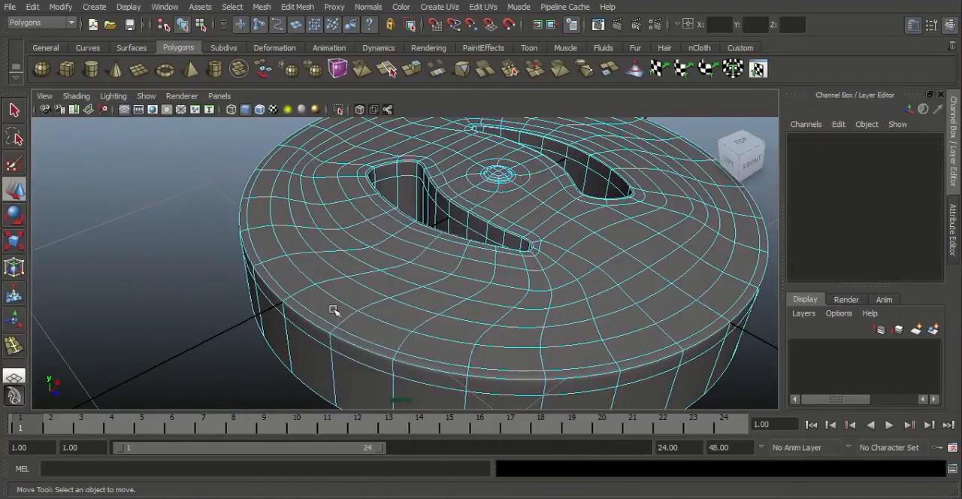
double_click(313, 325)
middle_click_drag(492, 302, 462, 344, "alt")
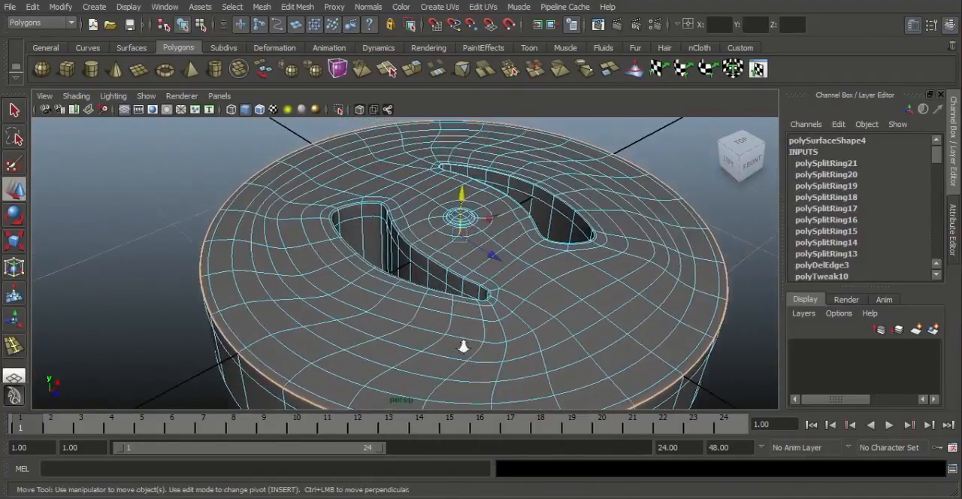
scroll(461, 338, "up", 3)
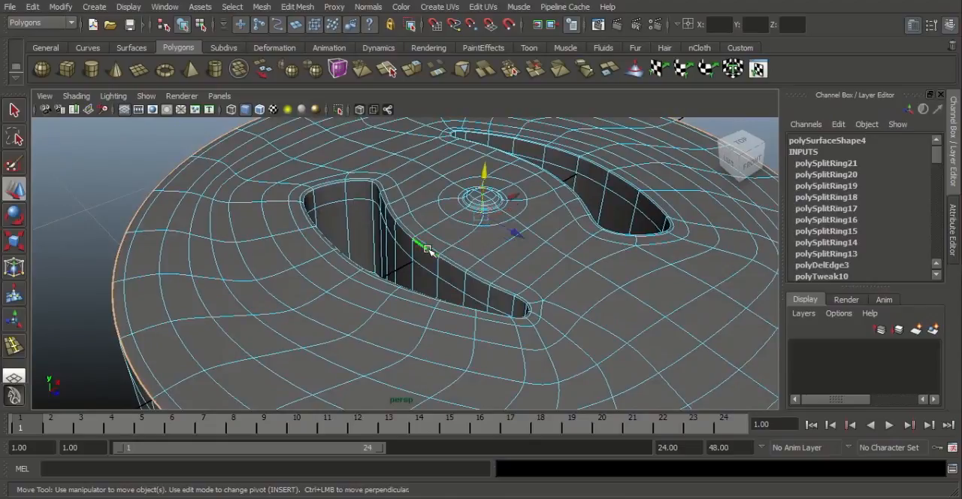
left_click_drag(528, 271, 481, 319, "alt")
double_click(470, 310, "shift")
right_click_drag(569, 317, 260, 298, "alt")
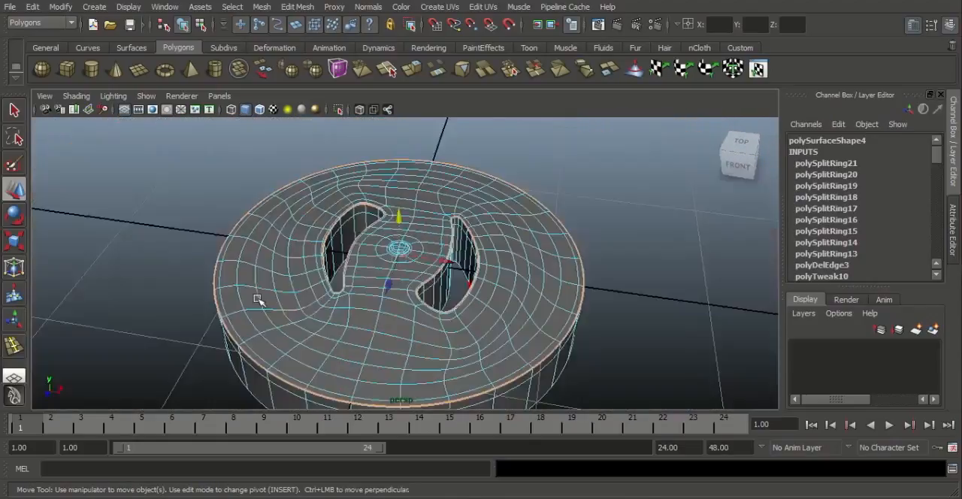
Step: Review the selected rim and hole loops, and return the cap to object mode with nothing selected
left_click_drag(260, 298, 422, 287, "alt")
mouse_move(422, 287)
middle_mouse_down("alt")
mouse_move(419, 297)
mouse_move(434, 283)
middle_mouse_up("alt")
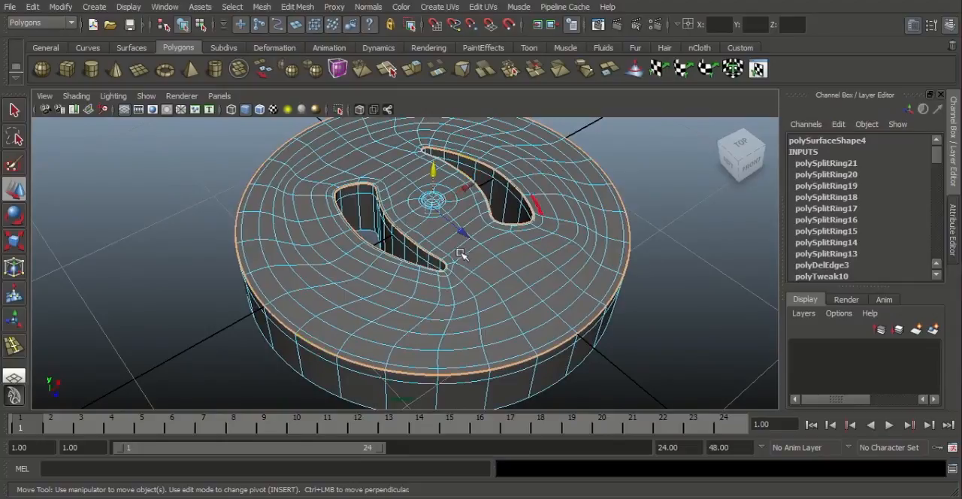
left_click_drag(461, 253, 383, 202, "alt")
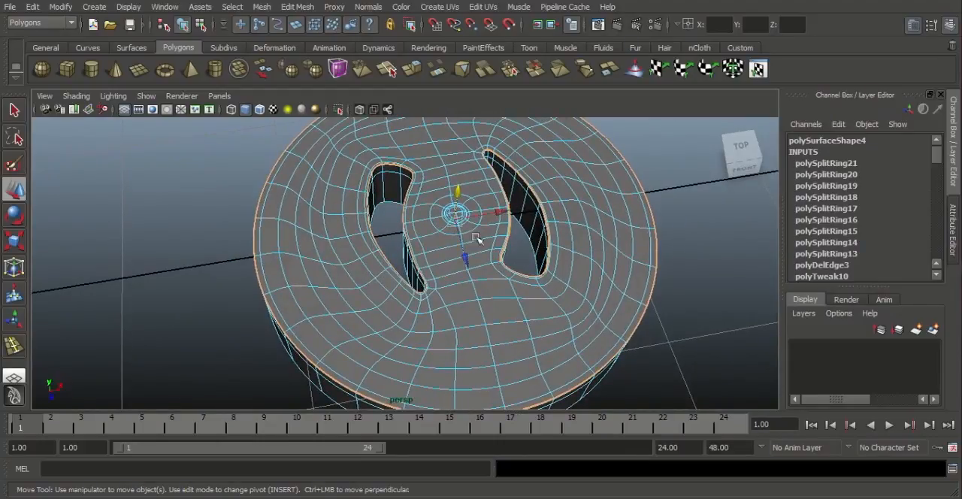
left_click_drag(513, 255, 593, 248, "alt")
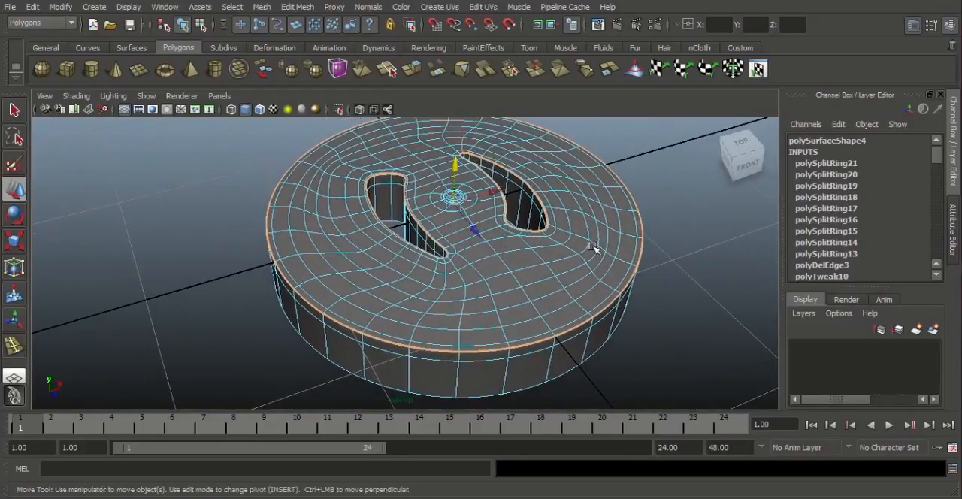
right_click_drag(593, 248, 642, 225)
left_click(696, 275)
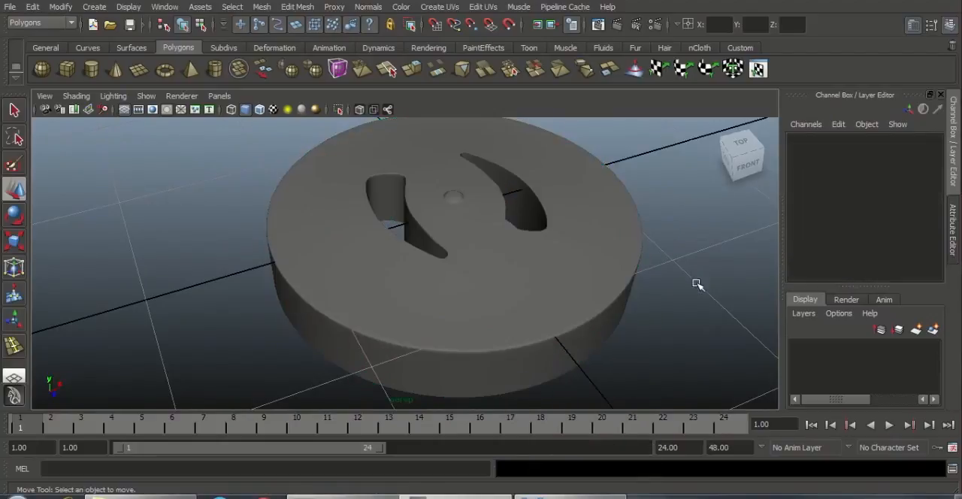
Step: Switch to the reference images in the photo viewer and advance from the round cap to the next reference
mouse_move(571, 494)
left_click(577, 353)
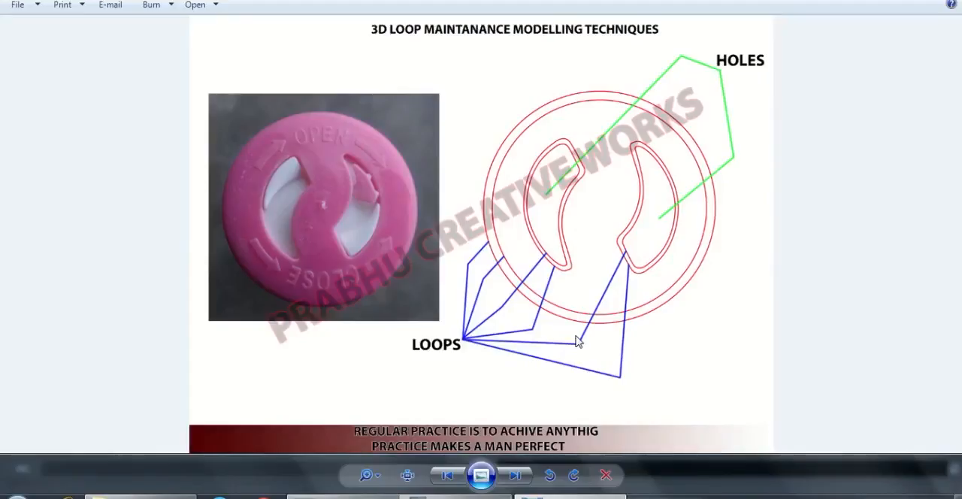
left_click(516, 477)
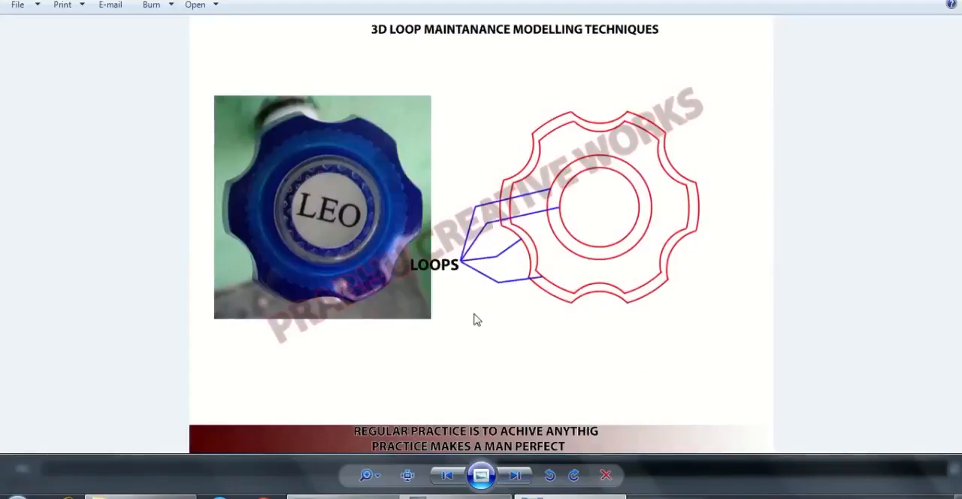